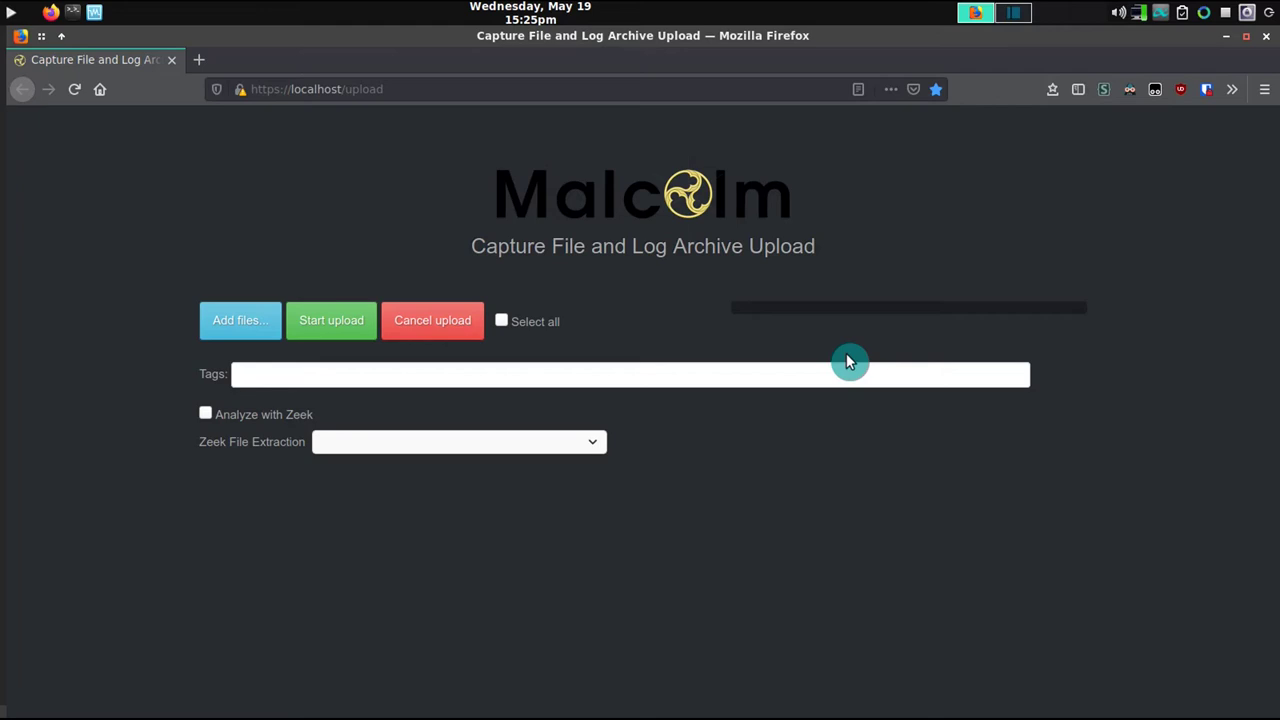
Add the capture file Cyberville.pcap from the Cyberville folder to the upload list
{"action": "left_click", "coordinate": [237, 333]}
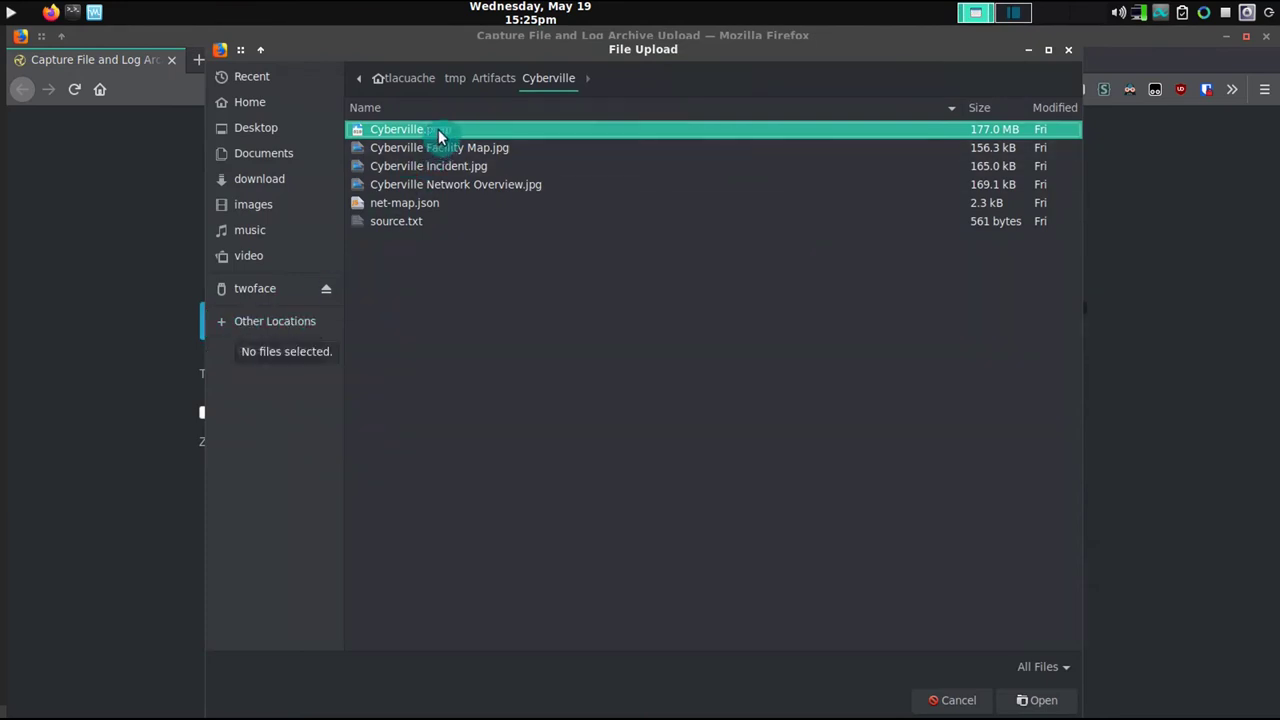
{"action": "double_click", "coordinate": [439, 135]}
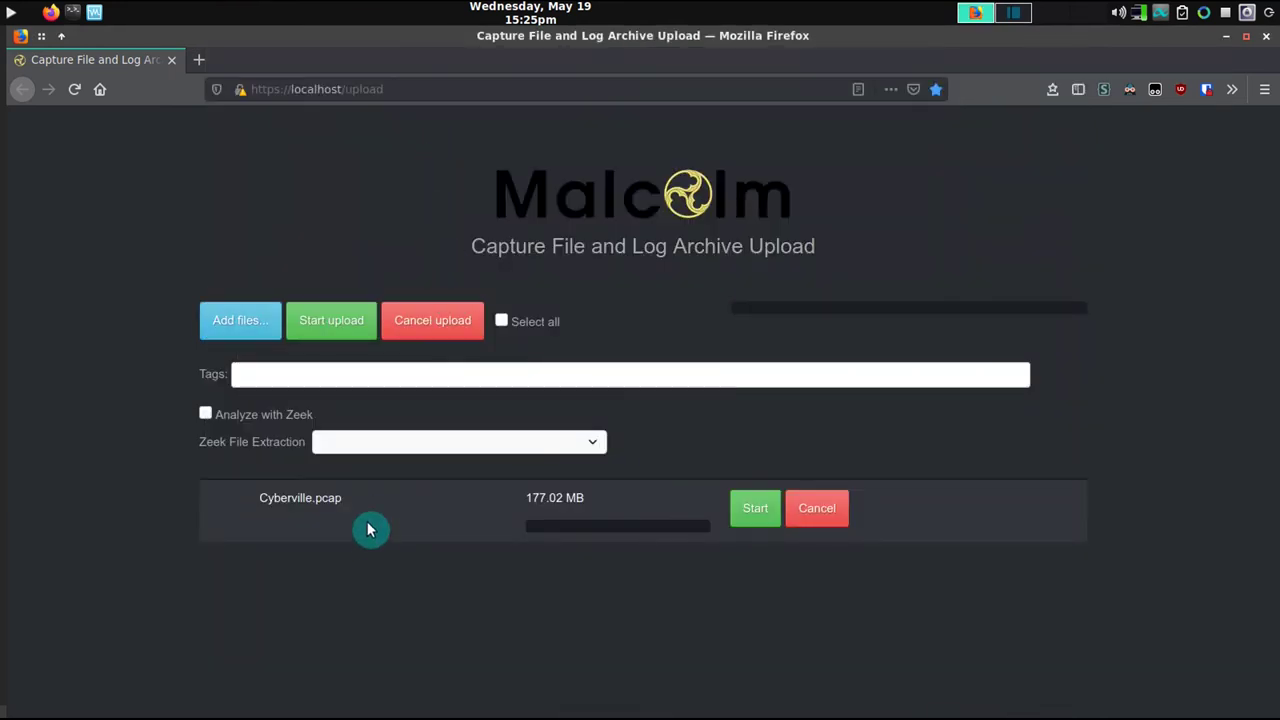
Tag the upload with training, Site ABC, a customer-number tag and incident omea
{"action": "left_click", "coordinate": [349, 375]}
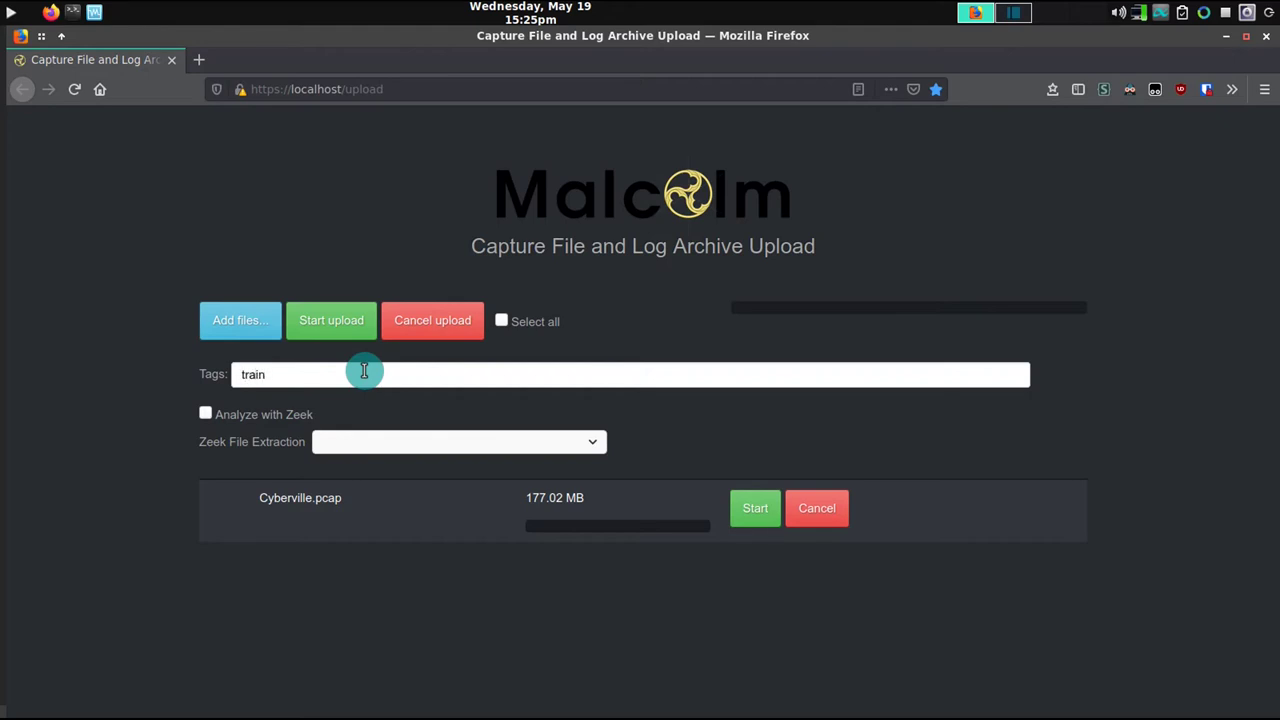
{"action": "type", "text": "ng"}
{"action": "key", "text": "Return"}
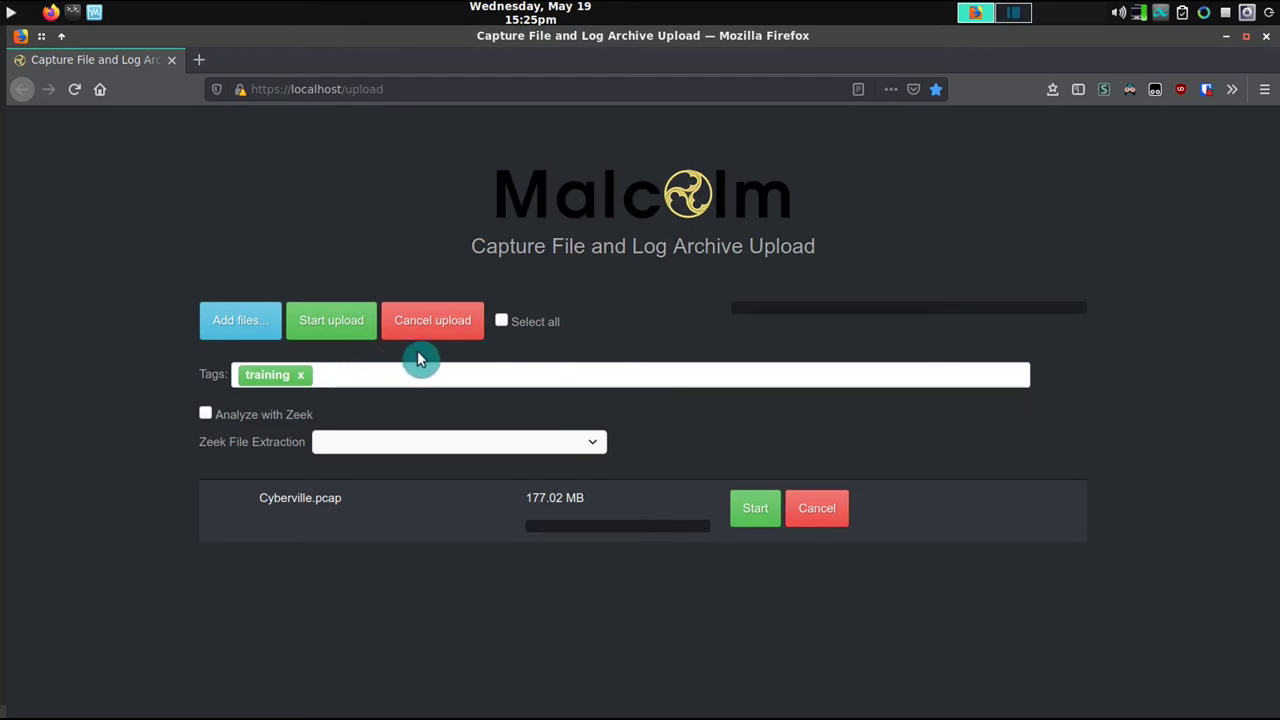
{"action": "type", "text": "Site ABC"}
{"action": "key", "text": "Return"}
{"action": "type", "text": "C"}
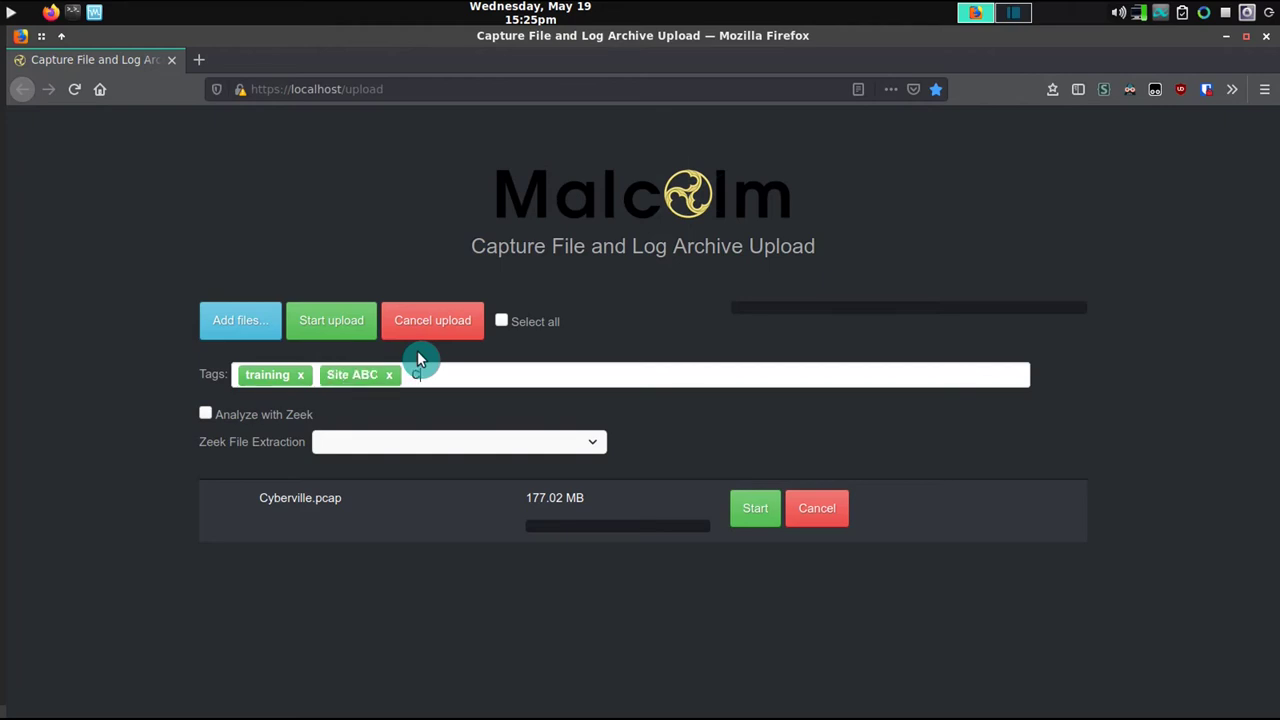
{"action": "type", "text": "ustomer 123"}
{"action": "key", "text": "Return"}
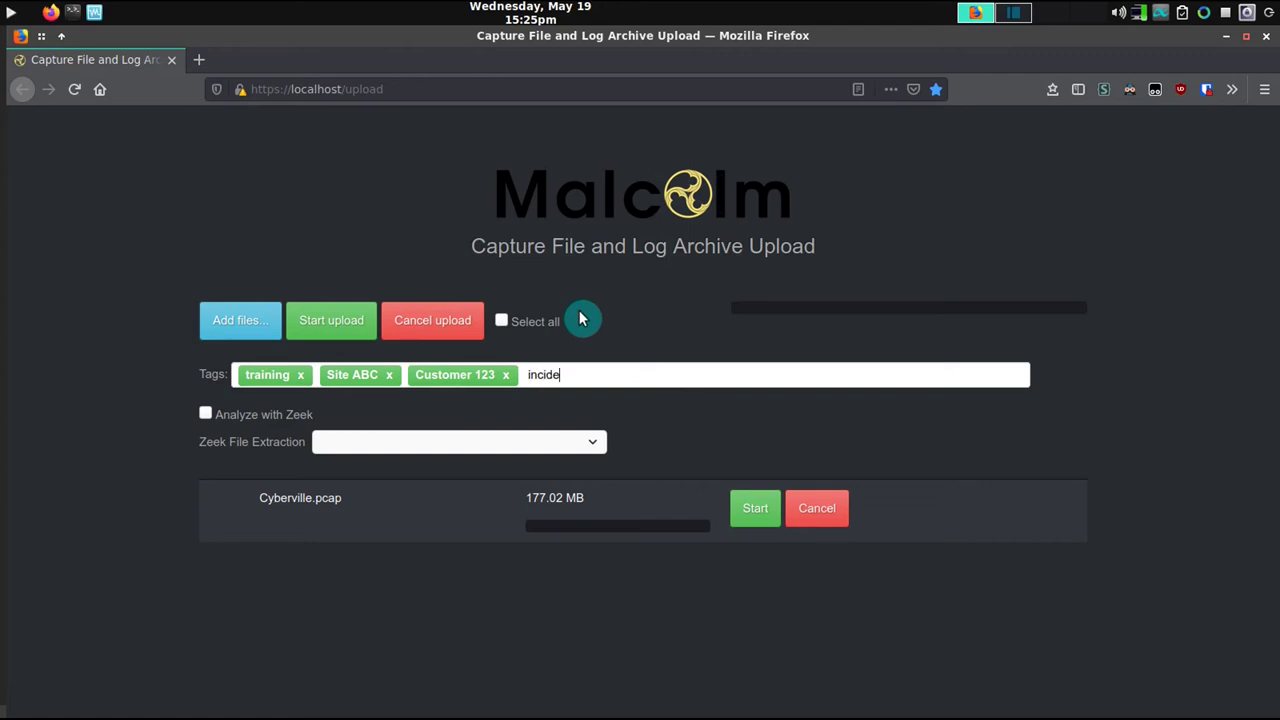
{"action": "type", "text": "incident omea"}
{"action": "key", "text": "Return"}
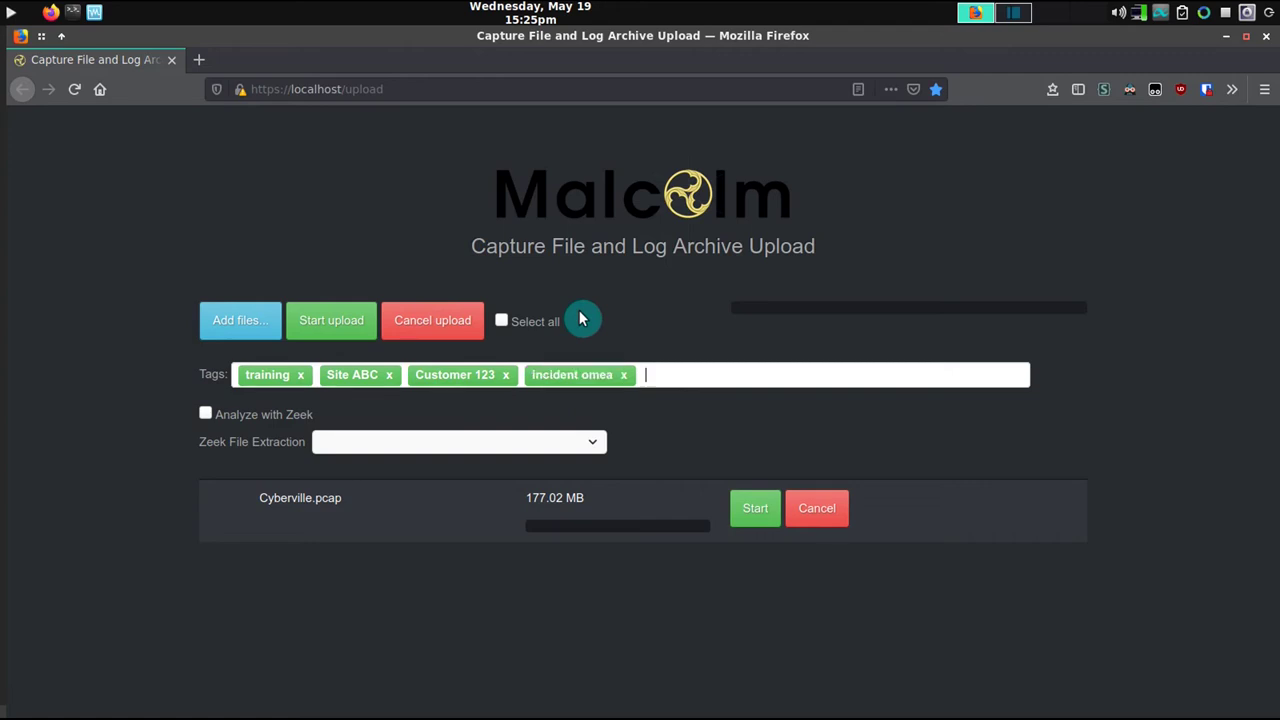
Remove all the tags from the upload and start uploading the queued capture file
{"action": "key", "text": "BackSpace"}
{"action": "key", "text": "BackSpace"}
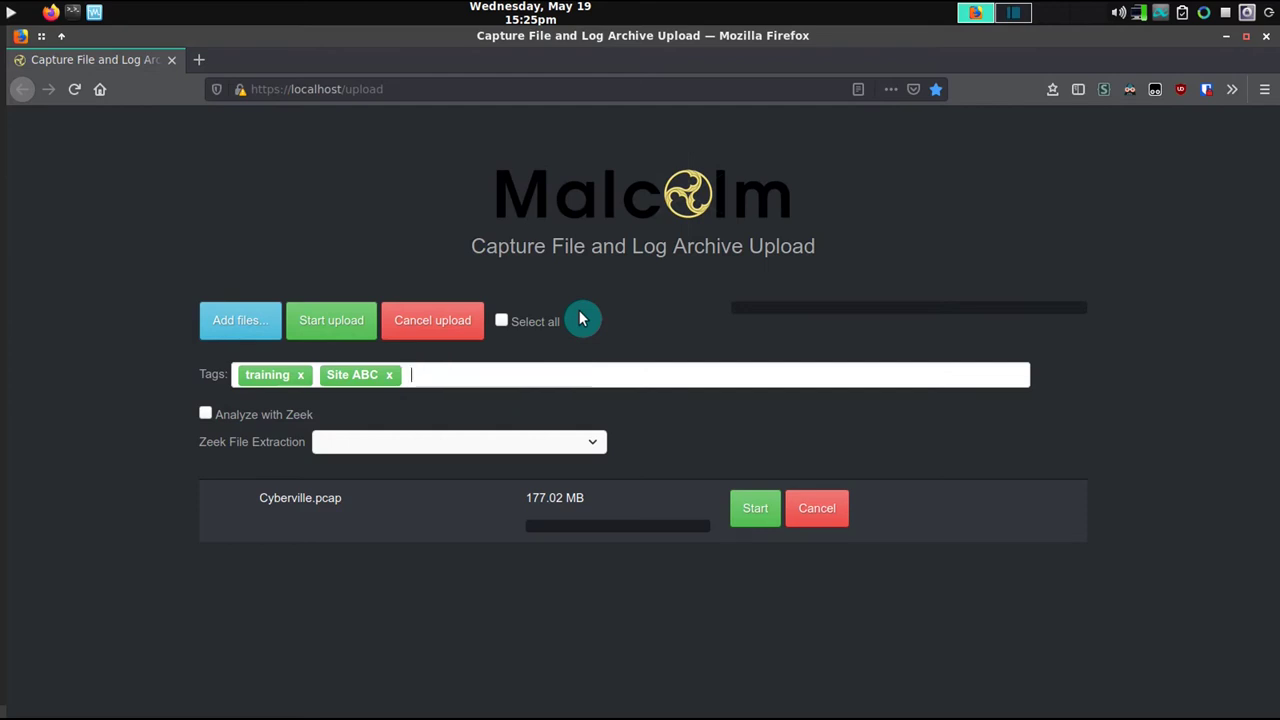
{"action": "key", "text": "BackSpace"}
{"action": "key", "text": "BackSpace"}
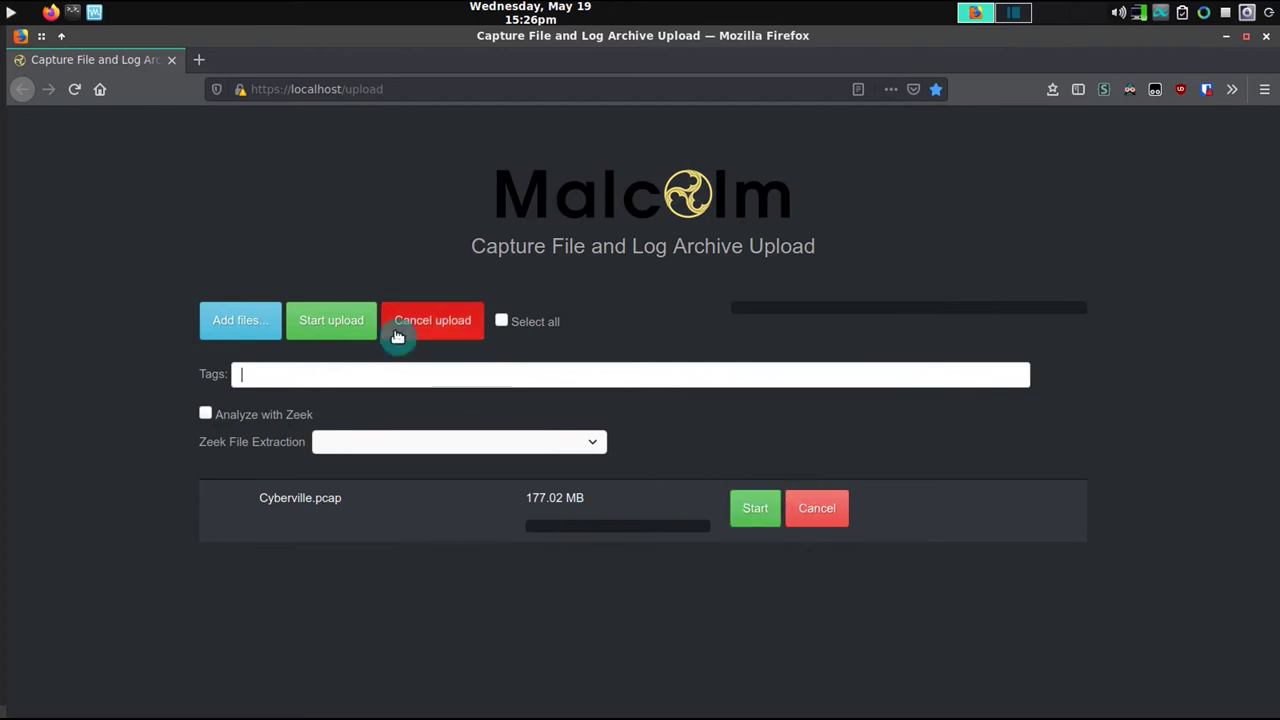
{"action": "left_click", "coordinate": [335, 326]}
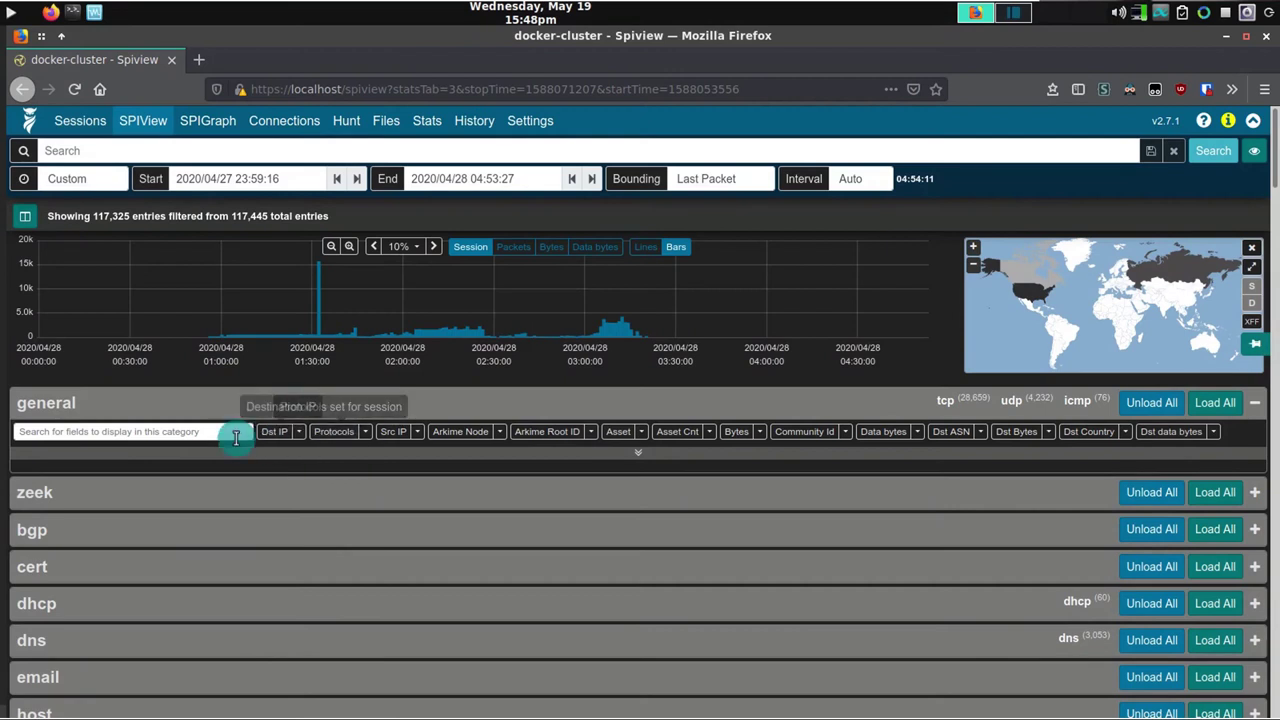
Find the mac fields in the general category and display the Src MAC and Dst MAC values
{"action": "left_click", "coordinate": [232, 433]}
{"action": "type", "text": "mac"}
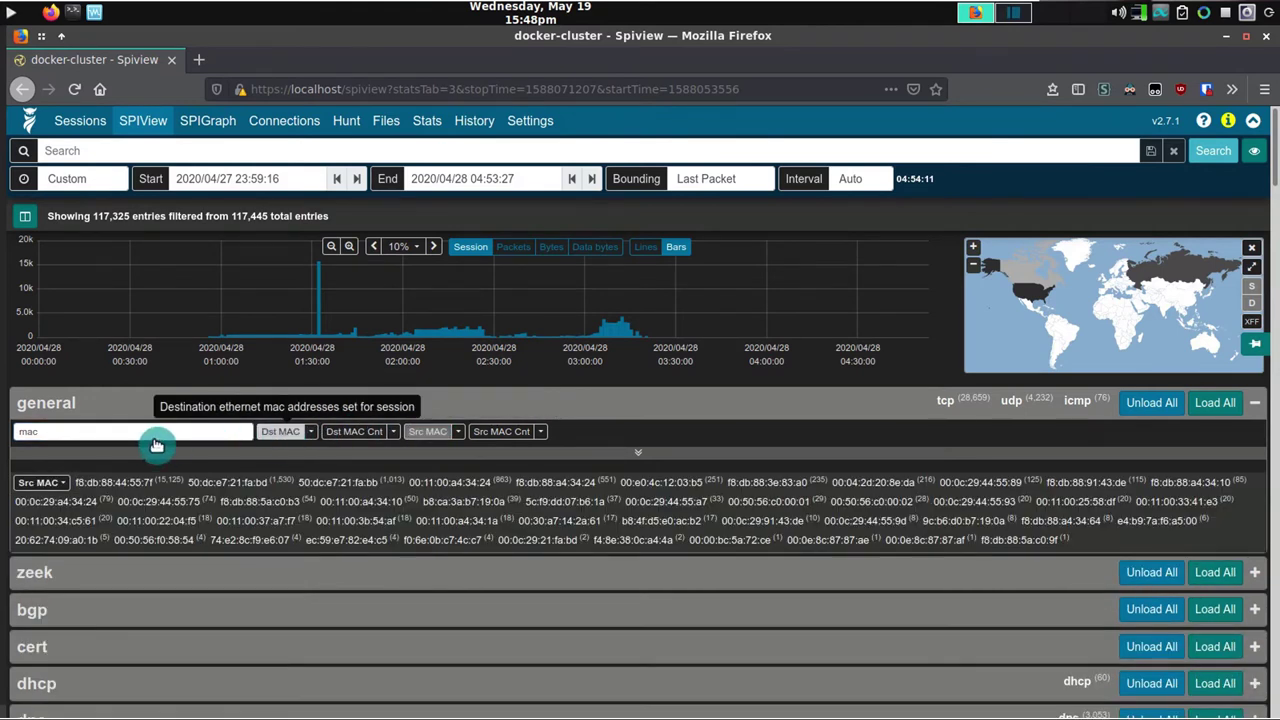
{"action": "left_click", "coordinate": [280, 431]}
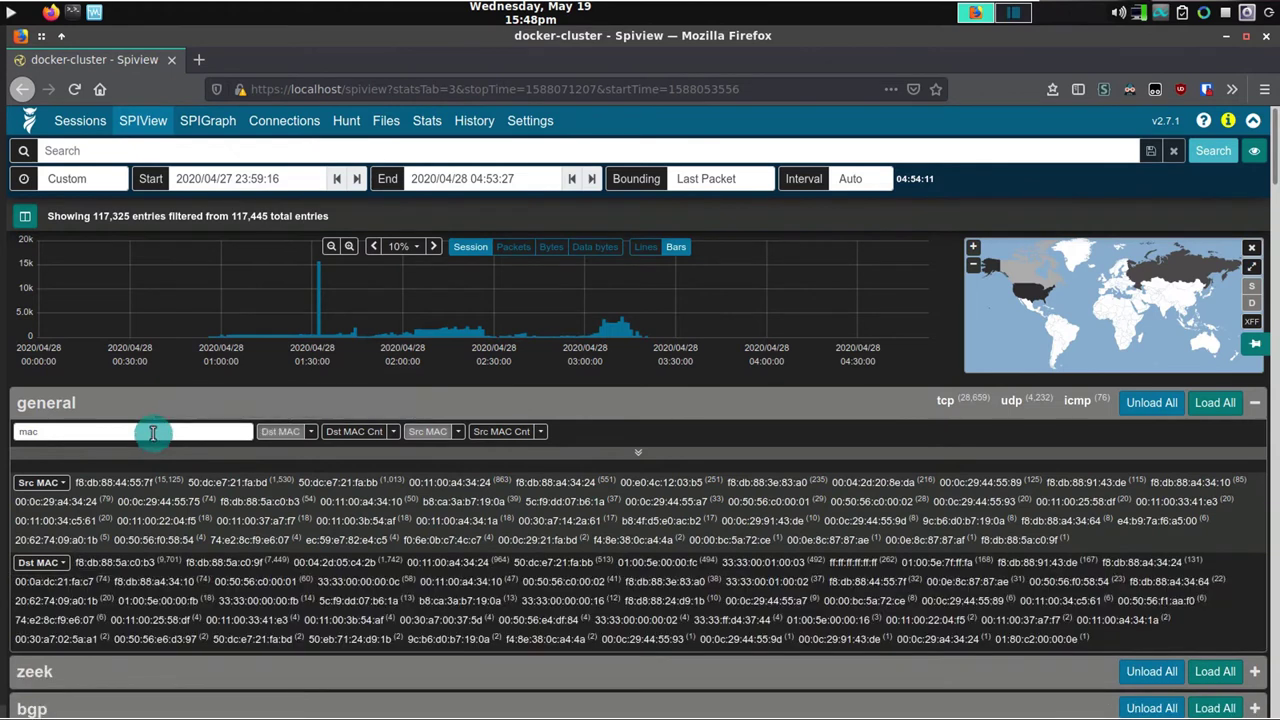
Find the oui fields in the general category and display the Src OUI and Dst OUI values
{"action": "triple_click", "coordinate": [152, 431]}
{"action": "type", "text": "oui"}
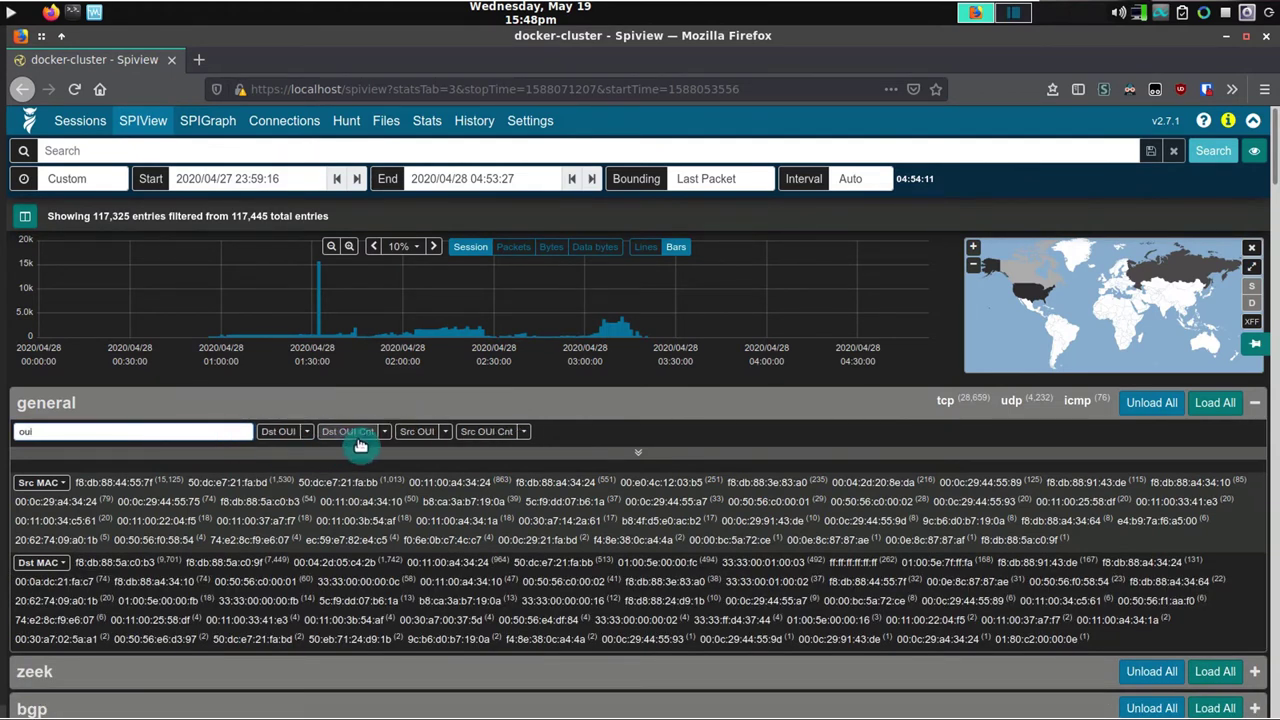
{"action": "left_click", "coordinate": [413, 435]}
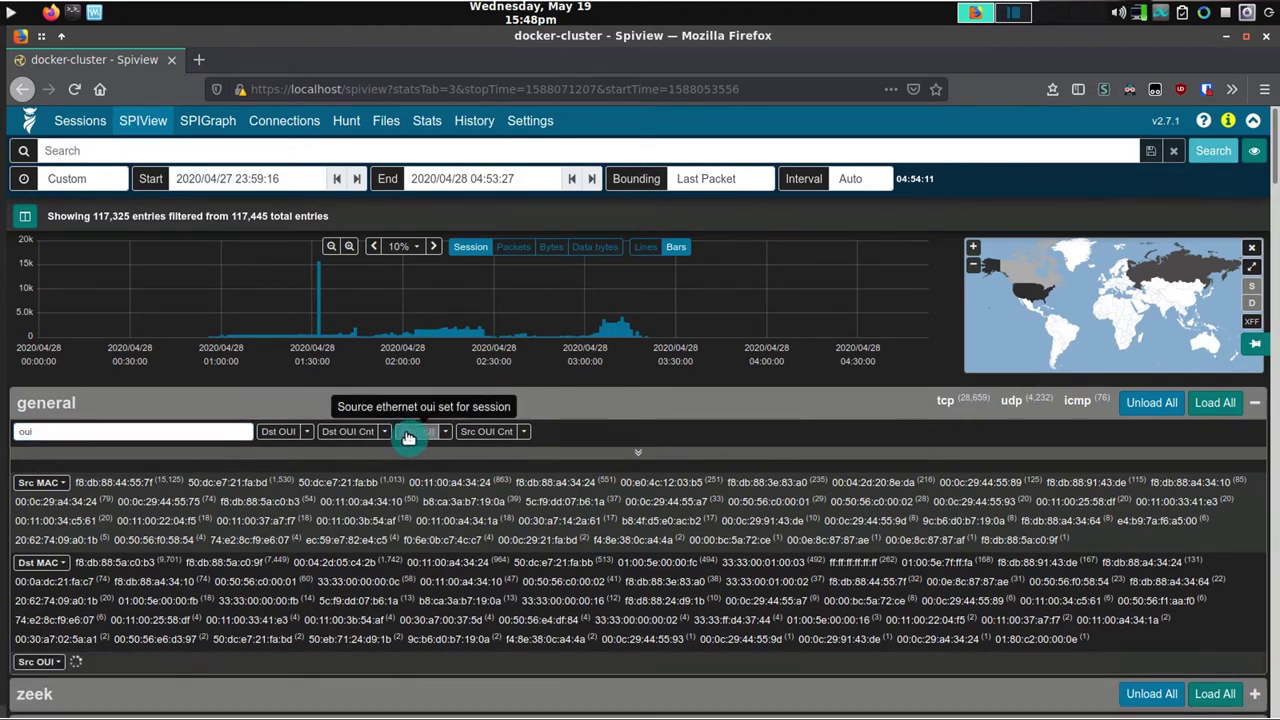
{"action": "left_click", "coordinate": [281, 432]}
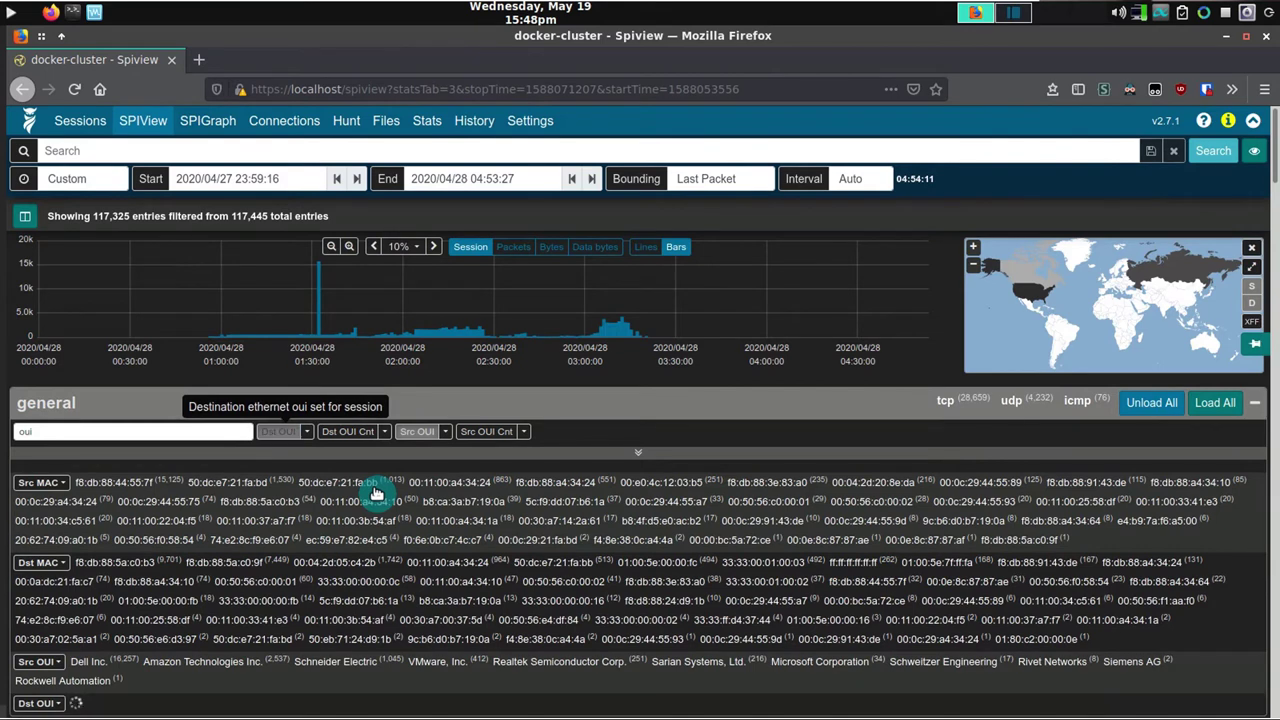
{"action": "scroll", "coordinate": [400, 480], "scroll_direction": "down", "scroll_amount": 3}
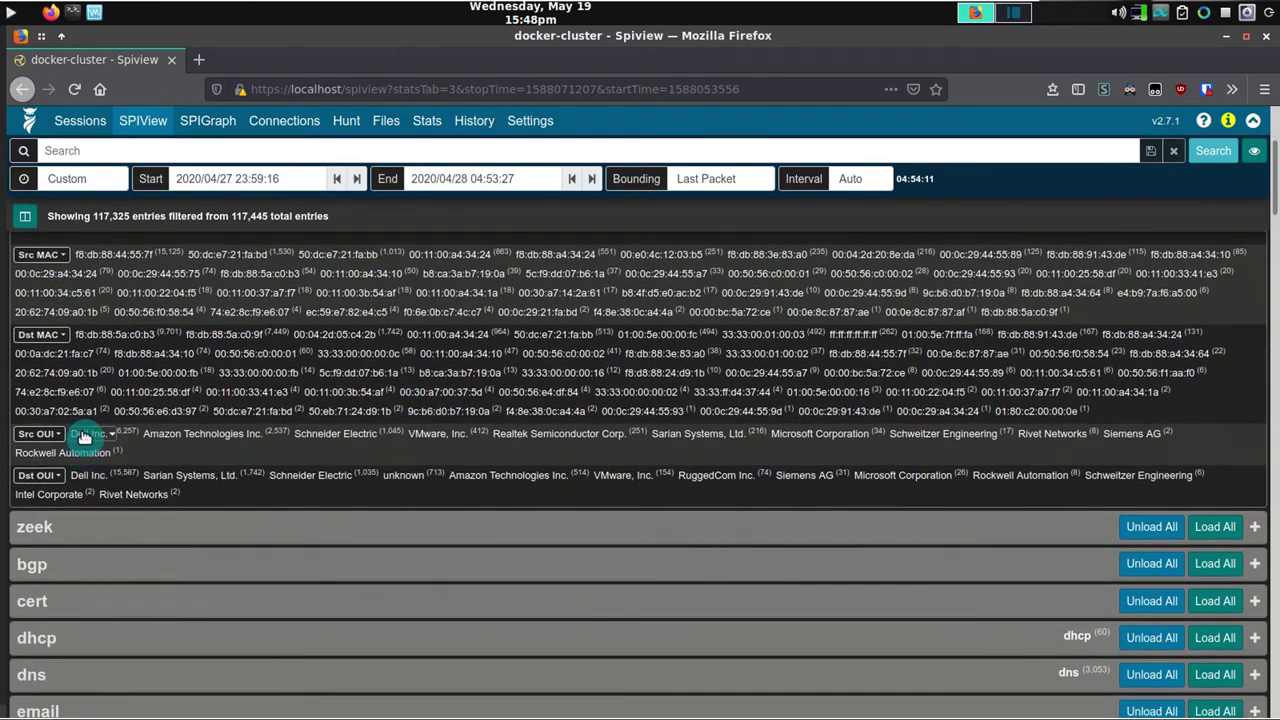
{"action": "left_click", "coordinate": [87, 435]}
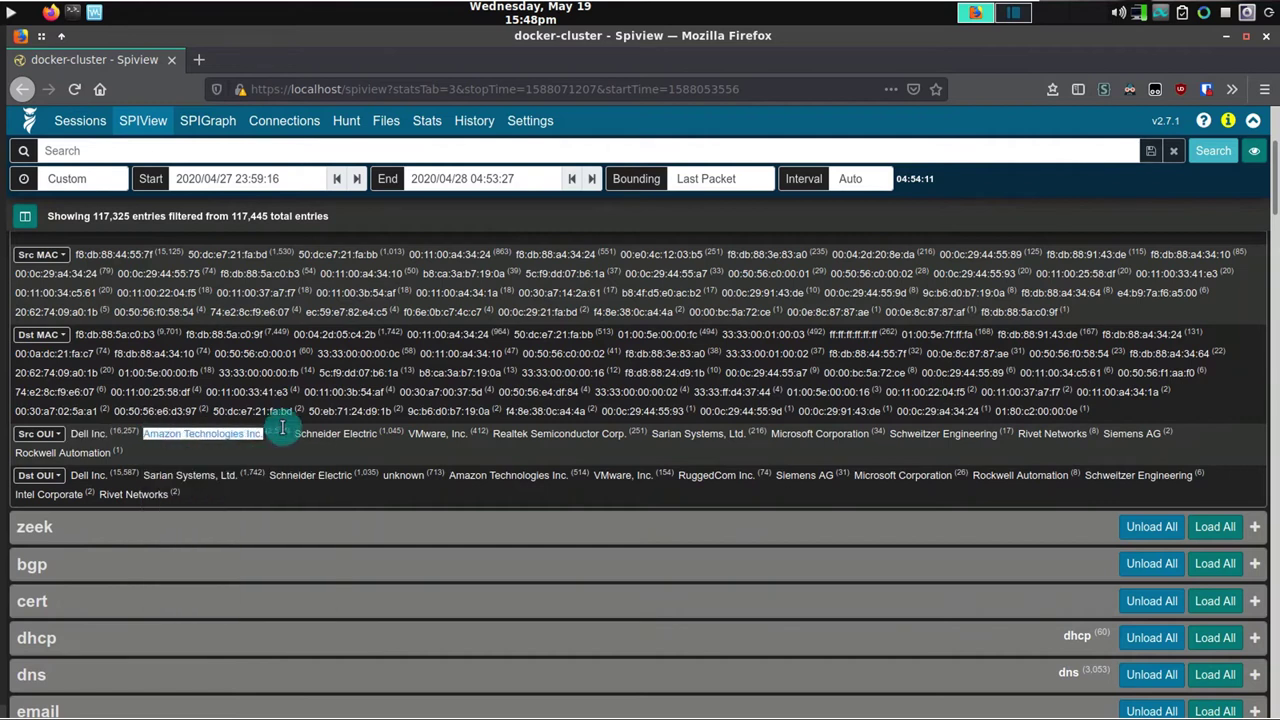
{"action": "left_click", "coordinate": [334, 436]}
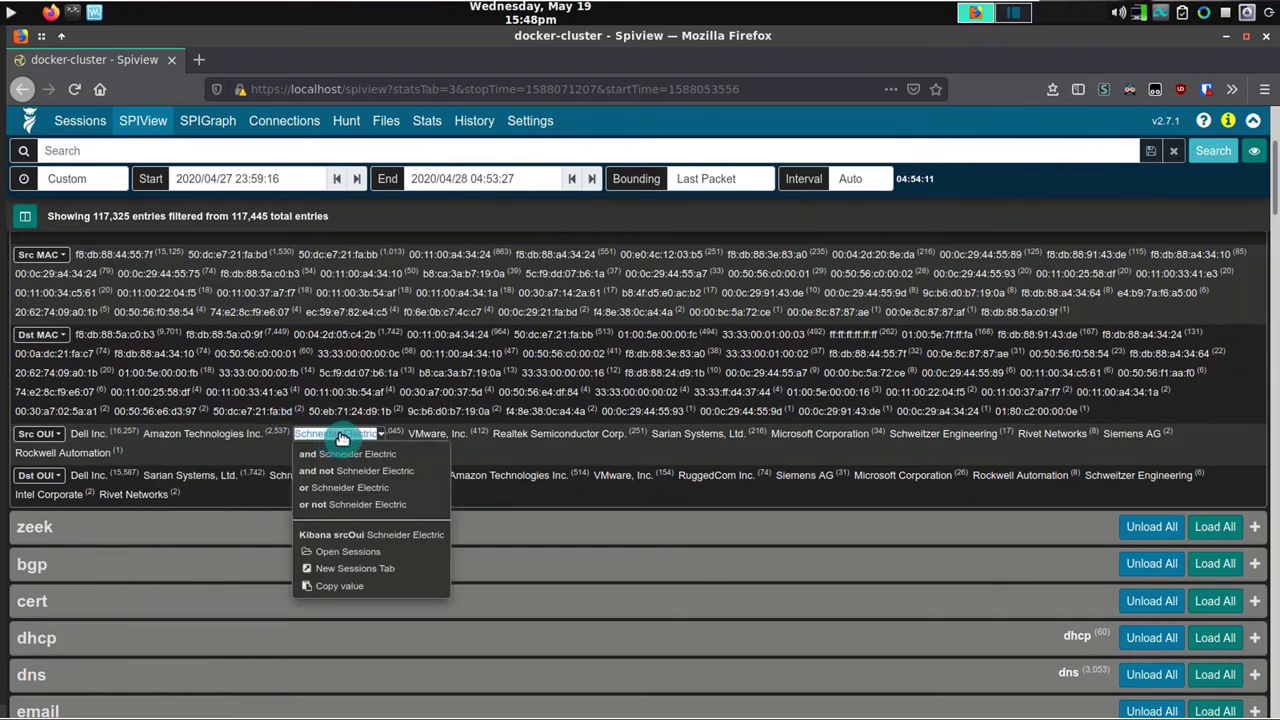
{"action": "left_click", "coordinate": [430, 440]}
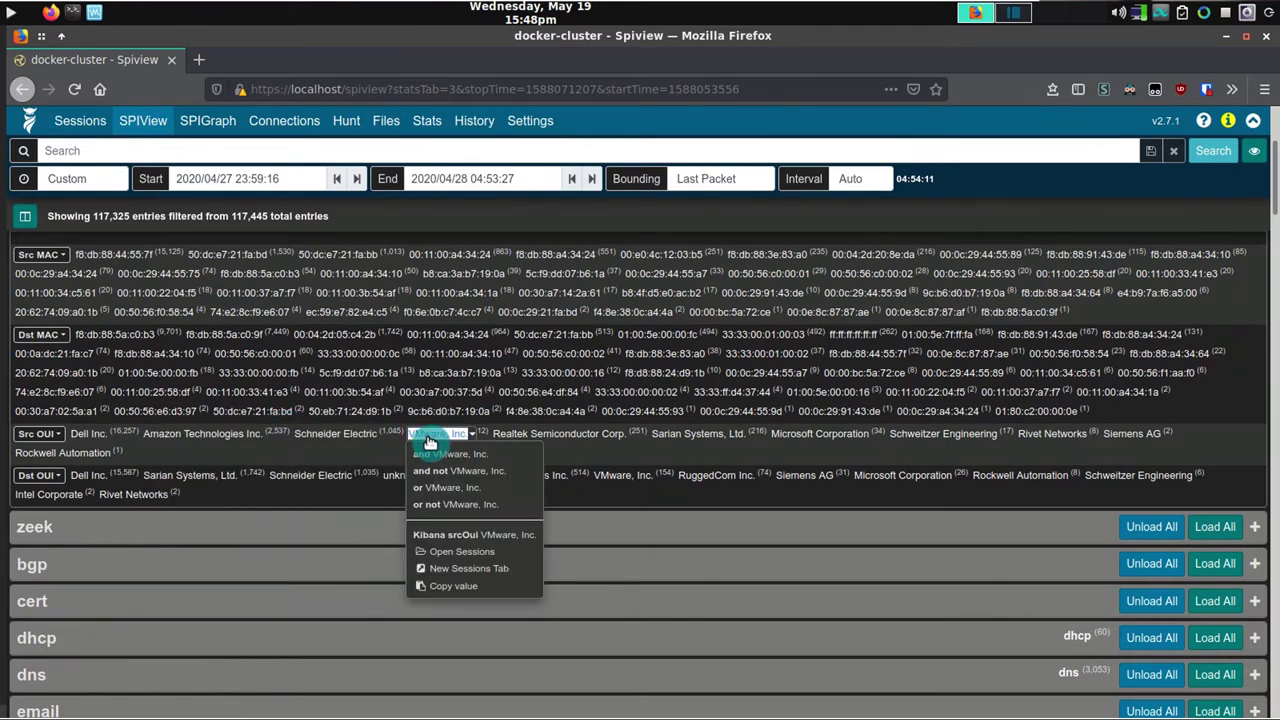
Export the unique Src OUI values with counts
{"action": "left_click", "coordinate": [40, 434]}
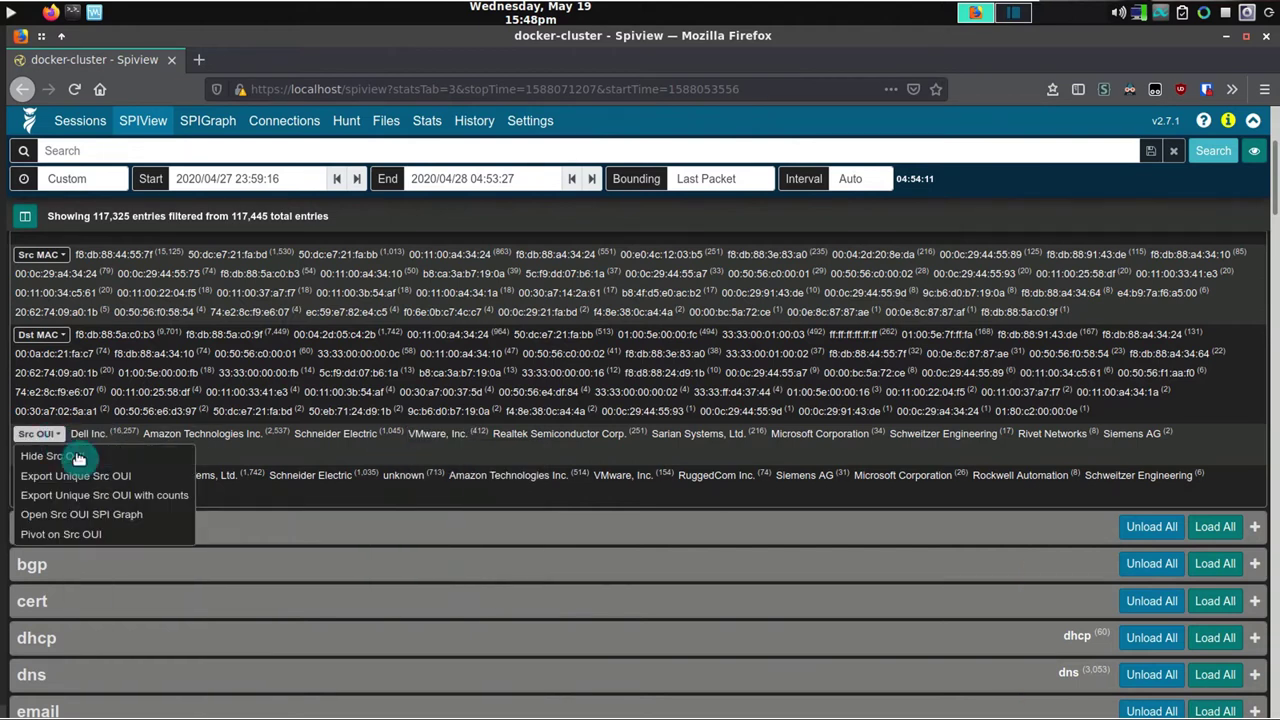
{"action": "left_click", "coordinate": [120, 496]}
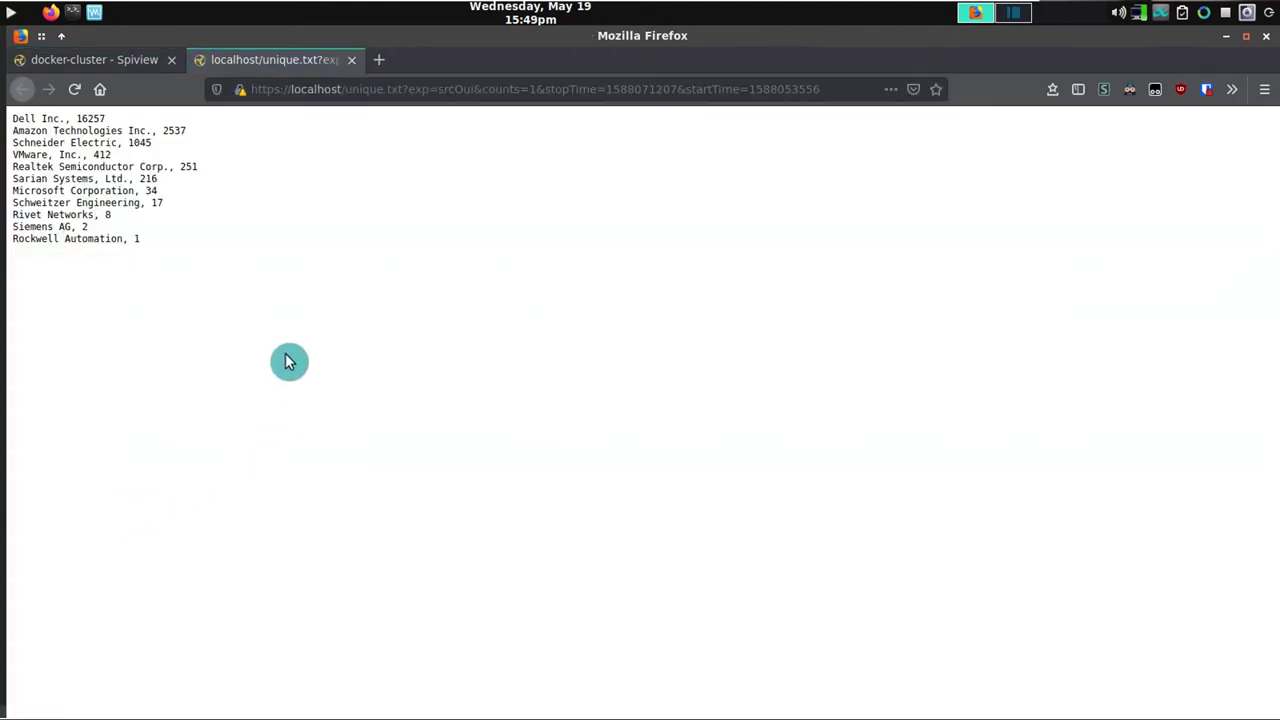
Inspect the Los Angeles and Toronto markers on the source total-bytes map and view a wider area around them
{"action": "scroll", "coordinate": [246, 329], "scroll_direction": "up", "scroll_amount": 7}
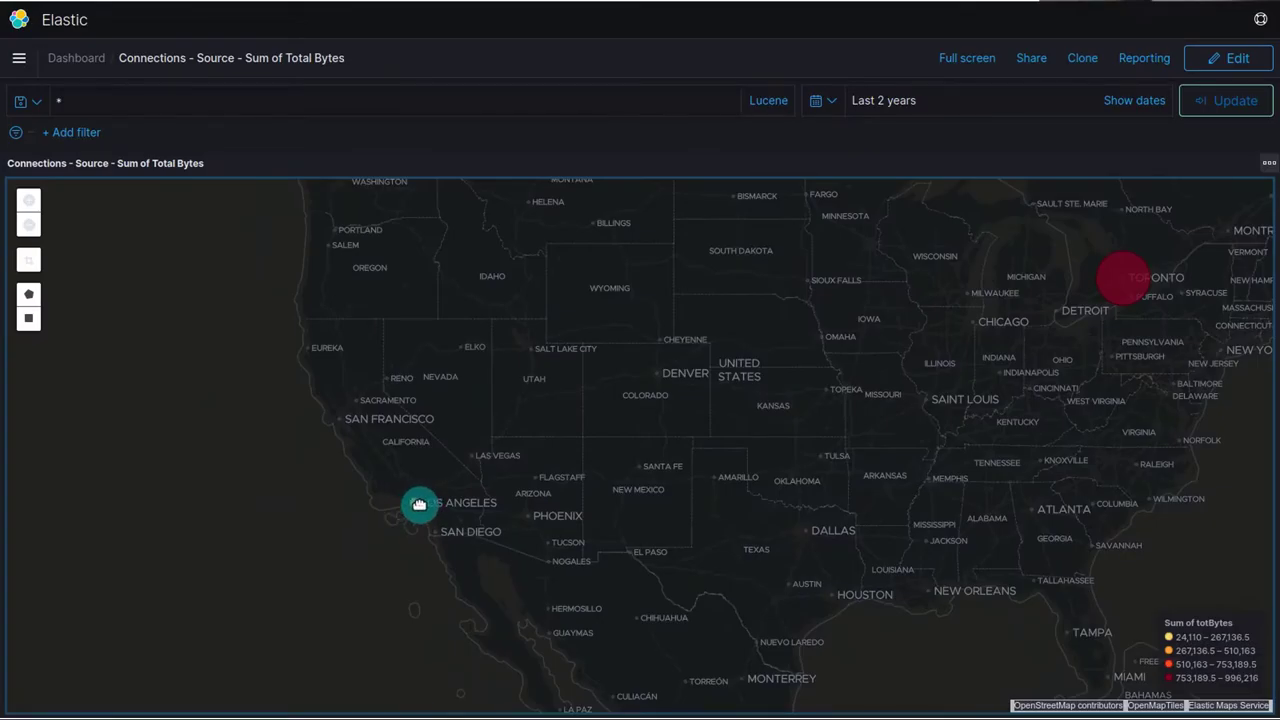
{"action": "mouse_move", "coordinate": [417, 506]}
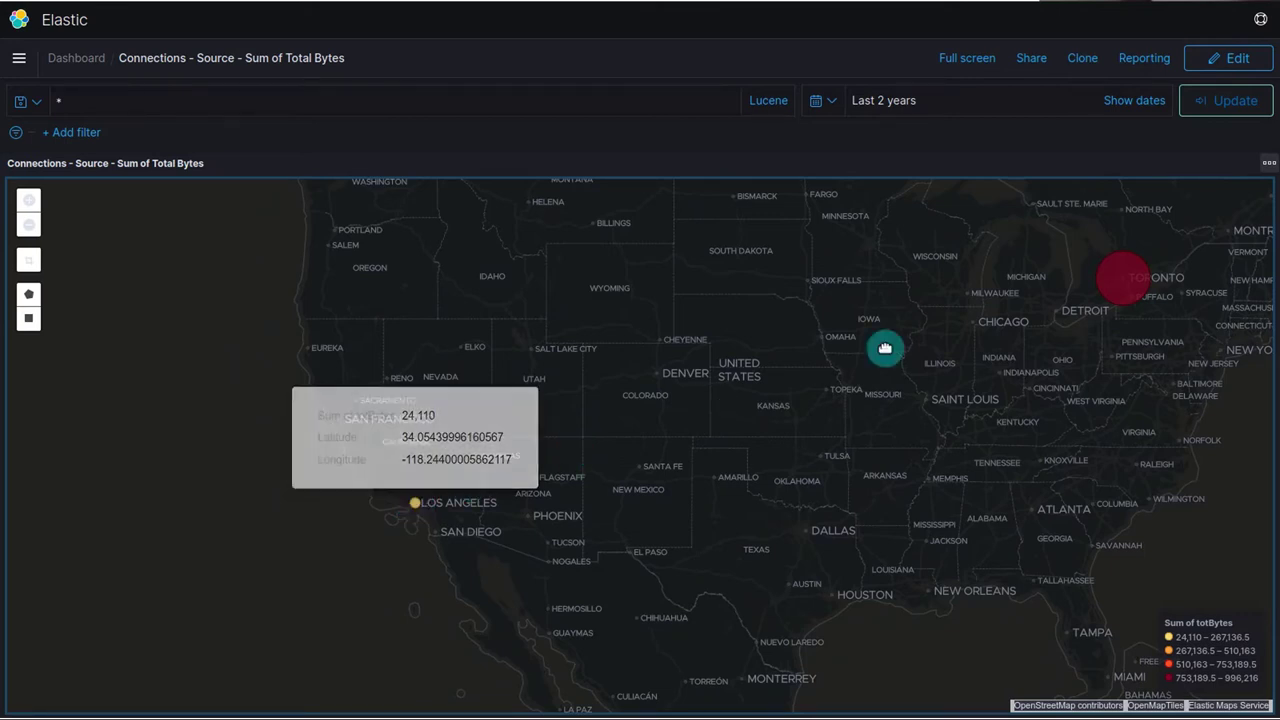
{"action": "mouse_move", "coordinate": [1128, 276]}
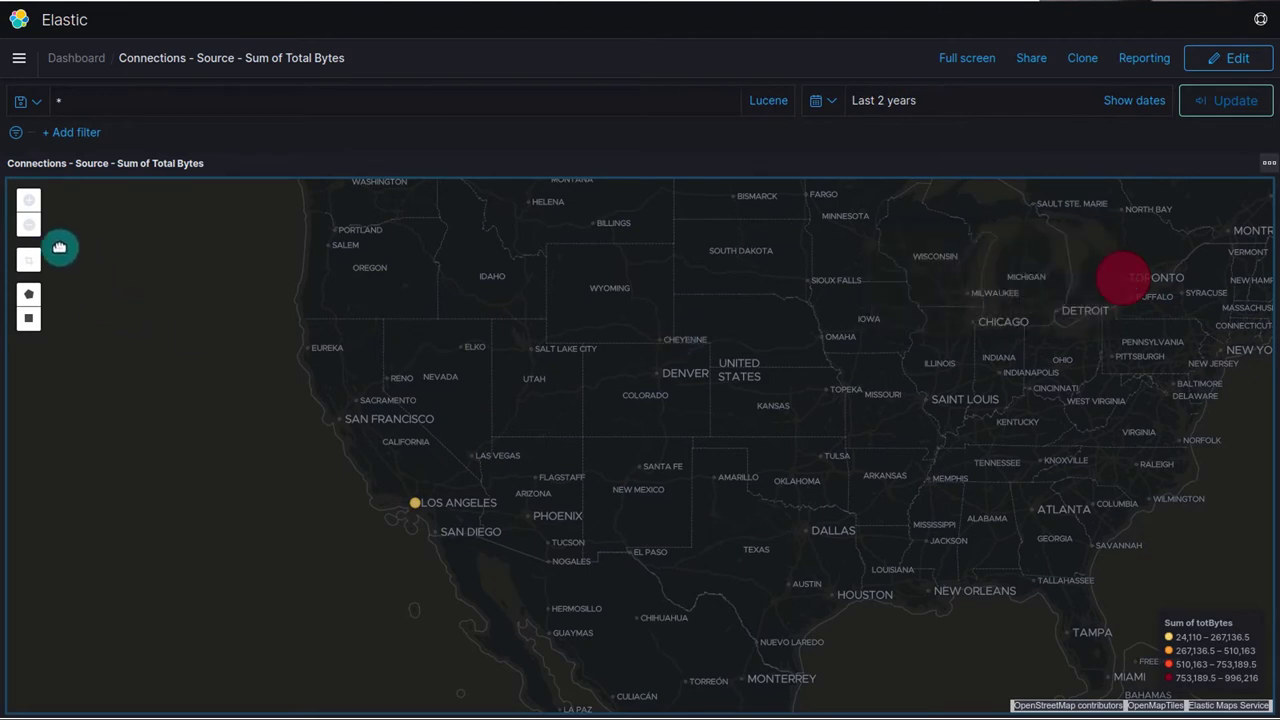
{"action": "left_click", "coordinate": [33, 230]}
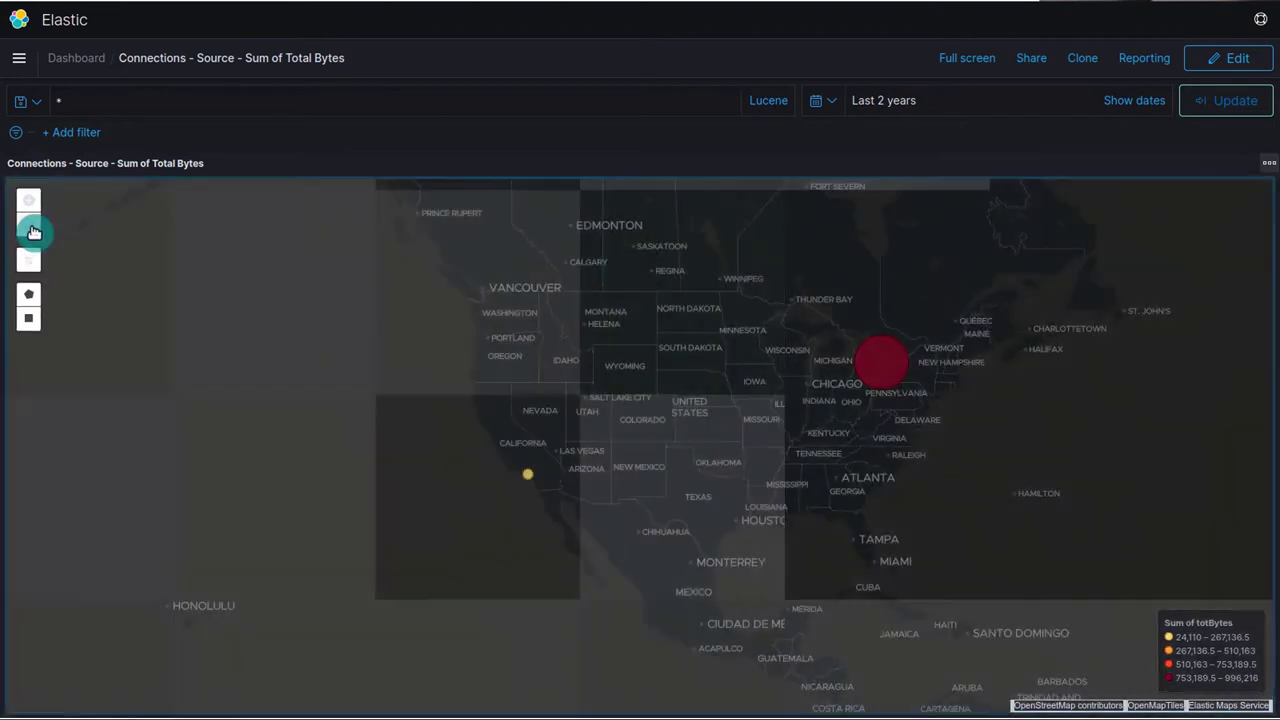
{"action": "left_click", "coordinate": [33, 230]}
{"action": "left_click_drag", "start_coordinate": [778, 324], "coordinate": [445, 390]}
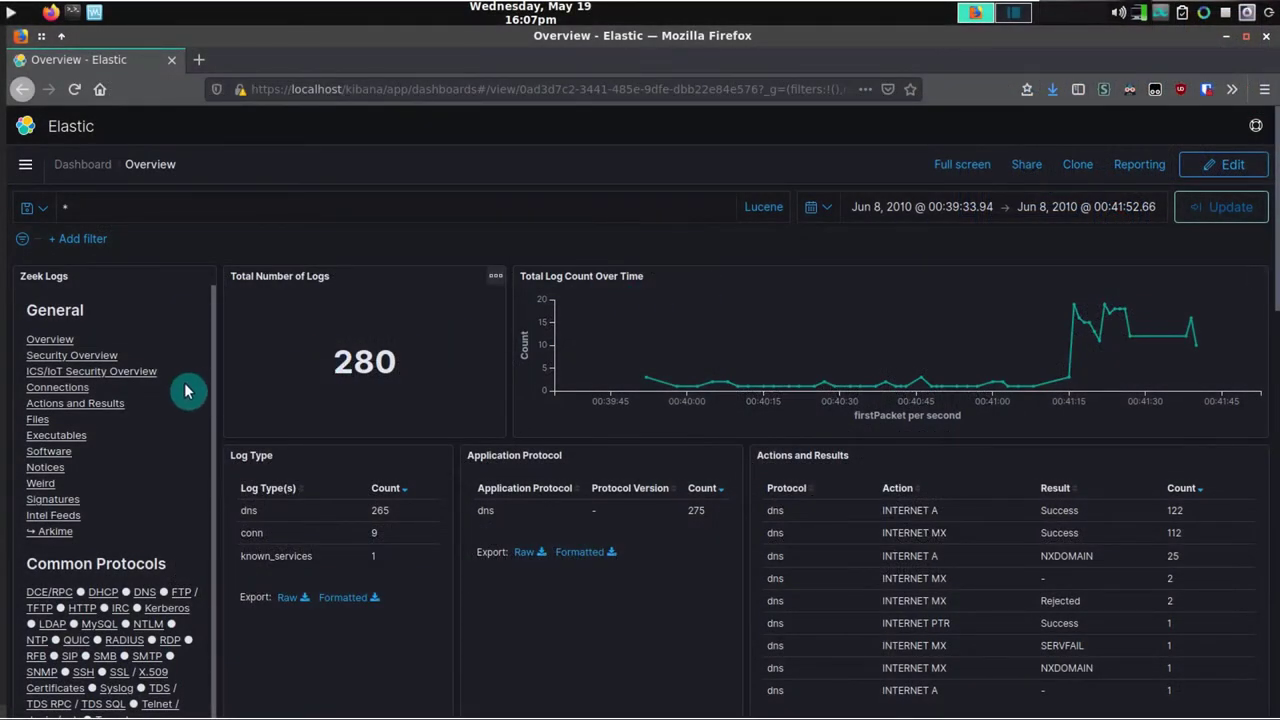
Open the DNS dashboard and page through the DNS answers table, returning to its first page
{"action": "left_click", "coordinate": [145, 598]}
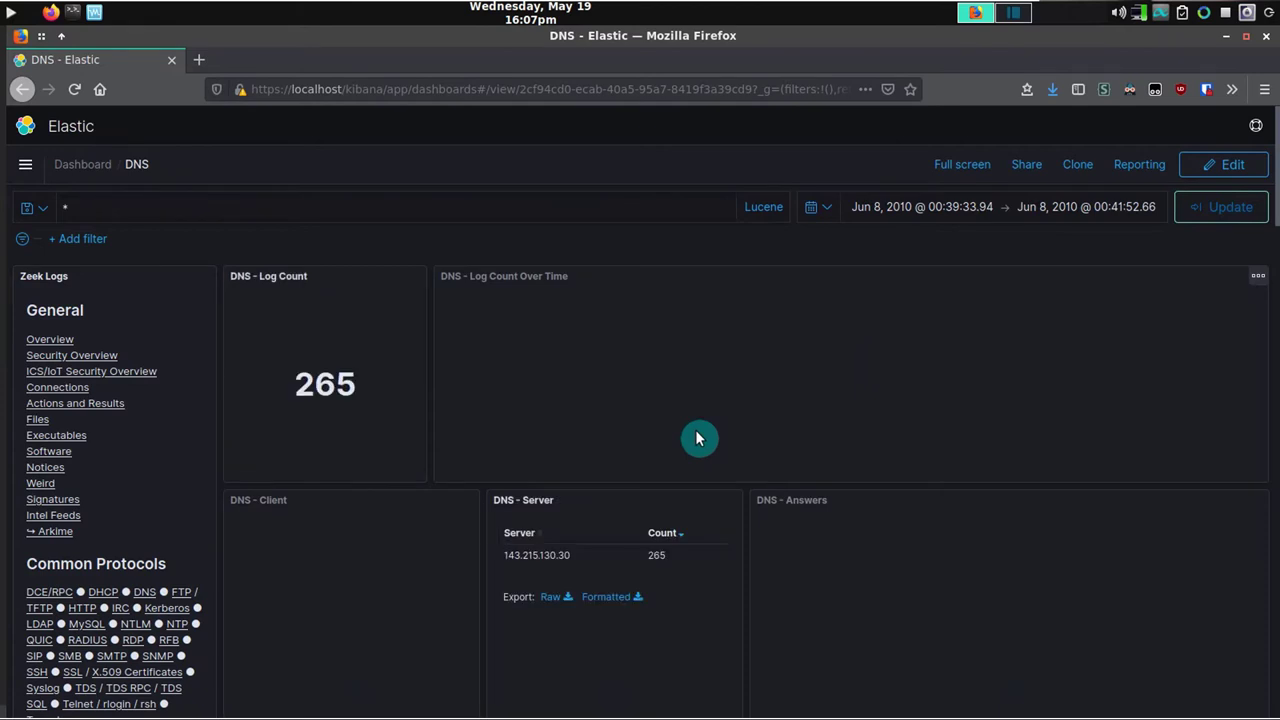
{"action": "scroll", "coordinate": [694, 400], "scroll_direction": "down", "scroll_amount": 3}
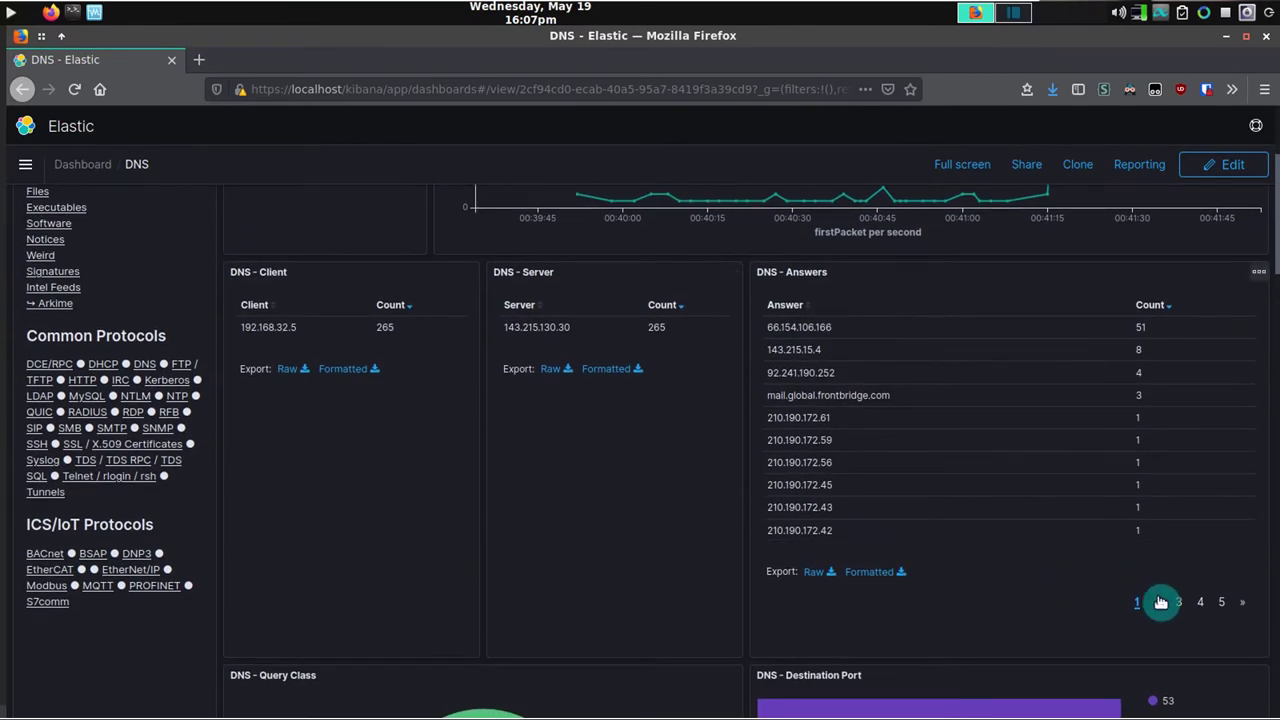
{"action": "left_click", "coordinate": [1159, 602]}
{"action": "left_click", "coordinate": [1179, 603]}
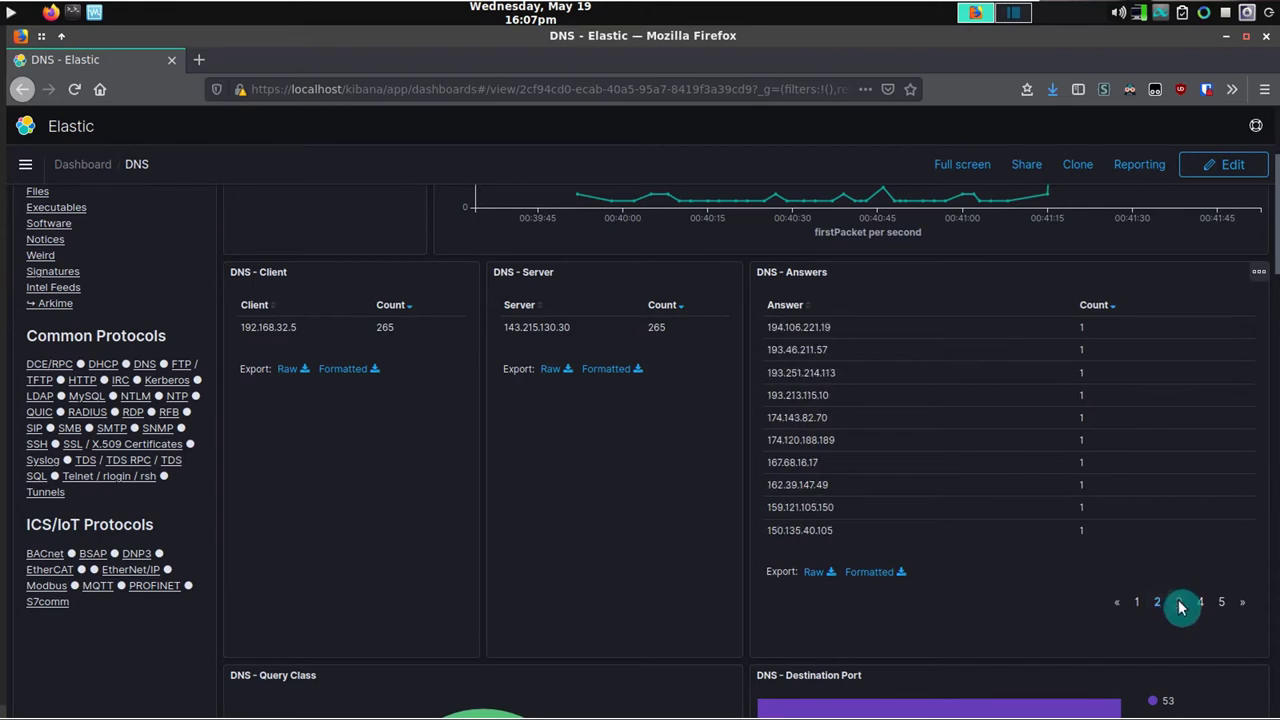
{"action": "left_click", "coordinate": [1201, 603]}
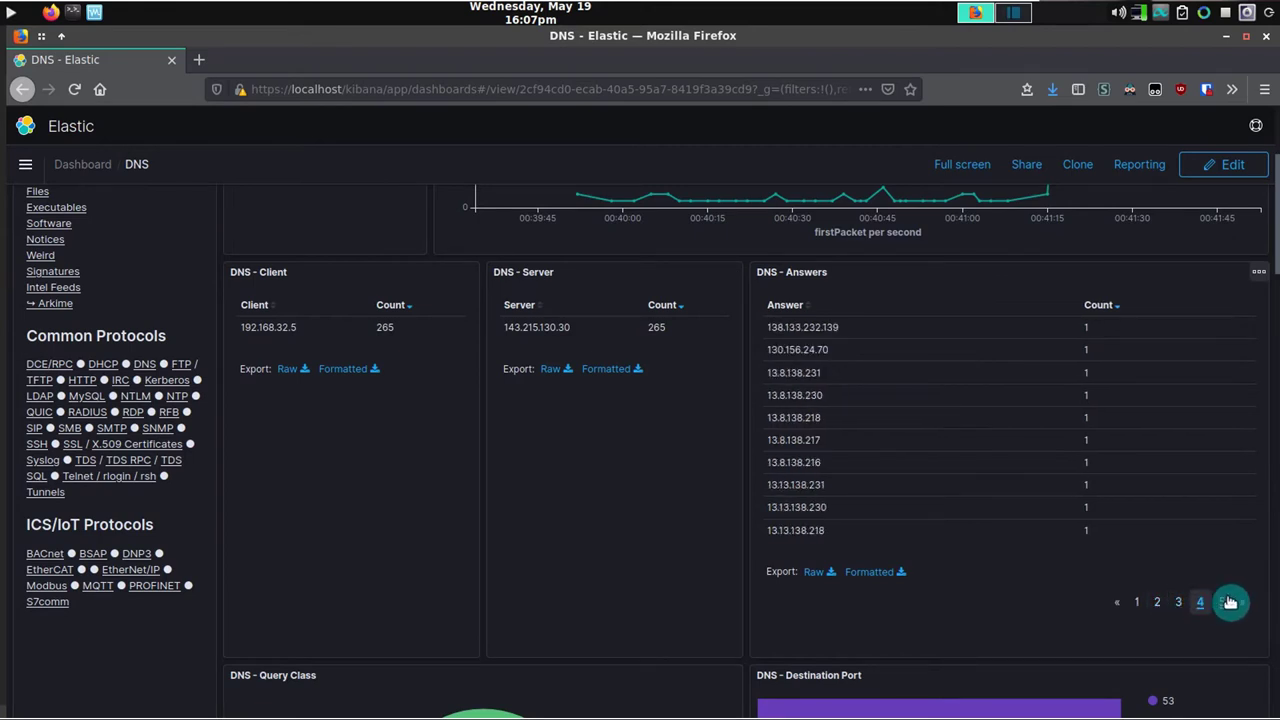
{"action": "left_click", "coordinate": [1136, 603]}
Inspect the data behind DNS Queries by Randomness, sorted ascending by the method 2 randomness score
{"action": "scroll", "coordinate": [837, 551], "scroll_direction": "down", "scroll_amount": 5}
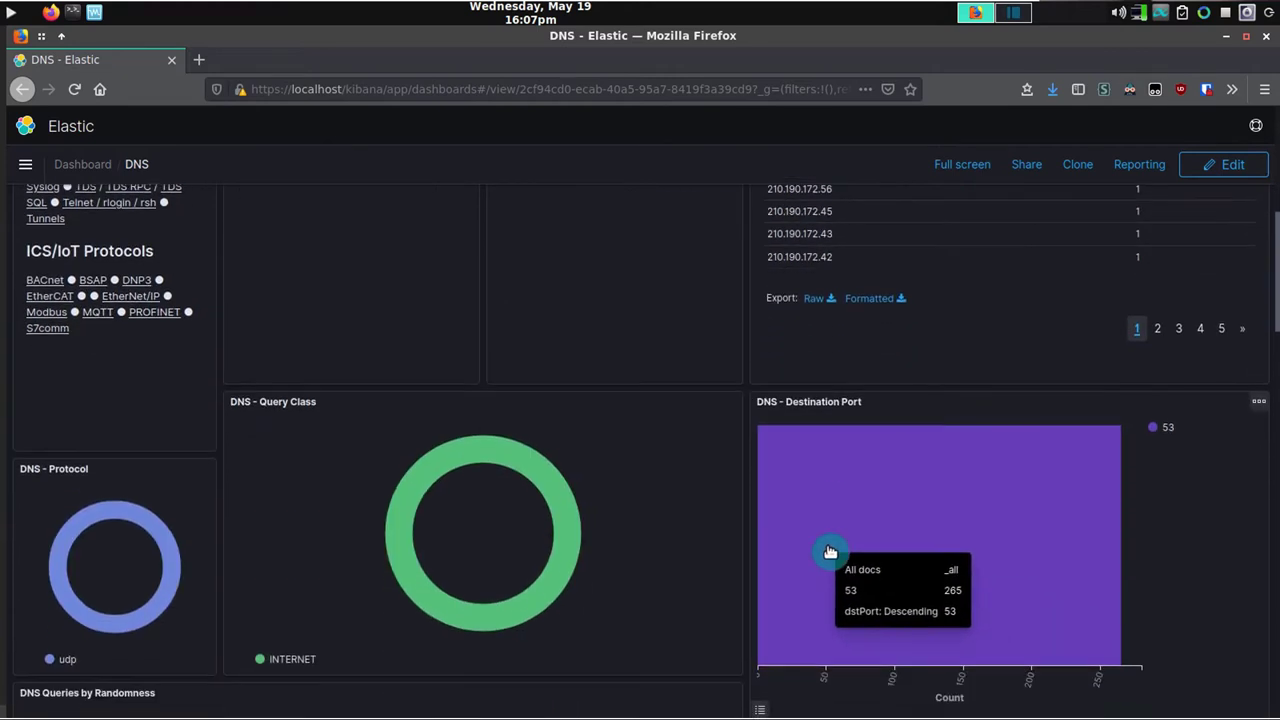
{"action": "scroll", "coordinate": [785, 563], "scroll_direction": "down", "scroll_amount": 1}
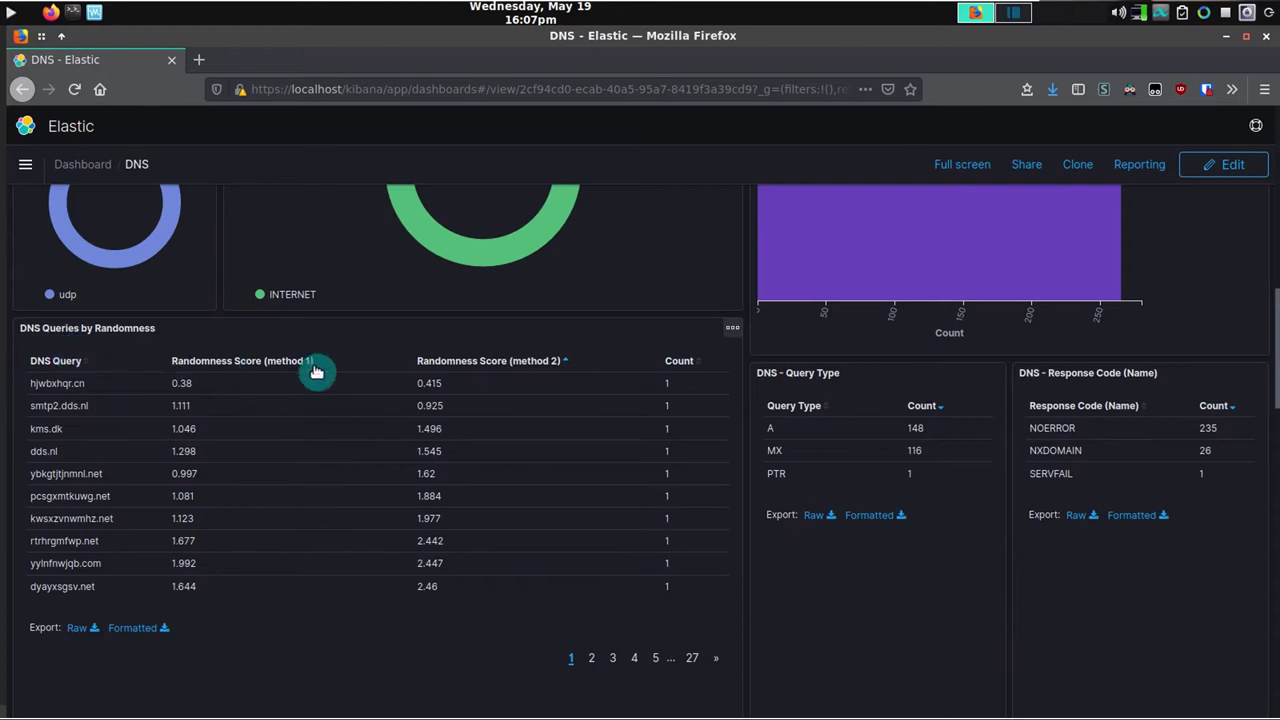
{"action": "left_click", "coordinate": [734, 329]}
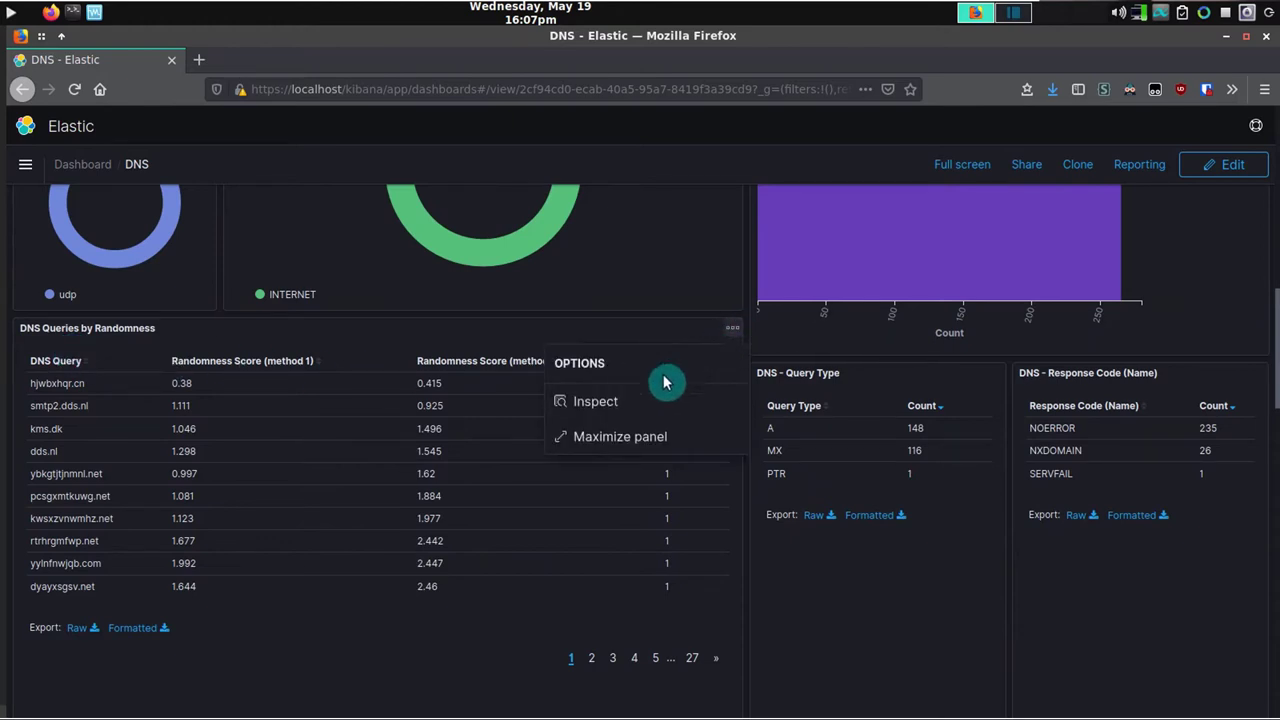
{"action": "left_click", "coordinate": [643, 401]}
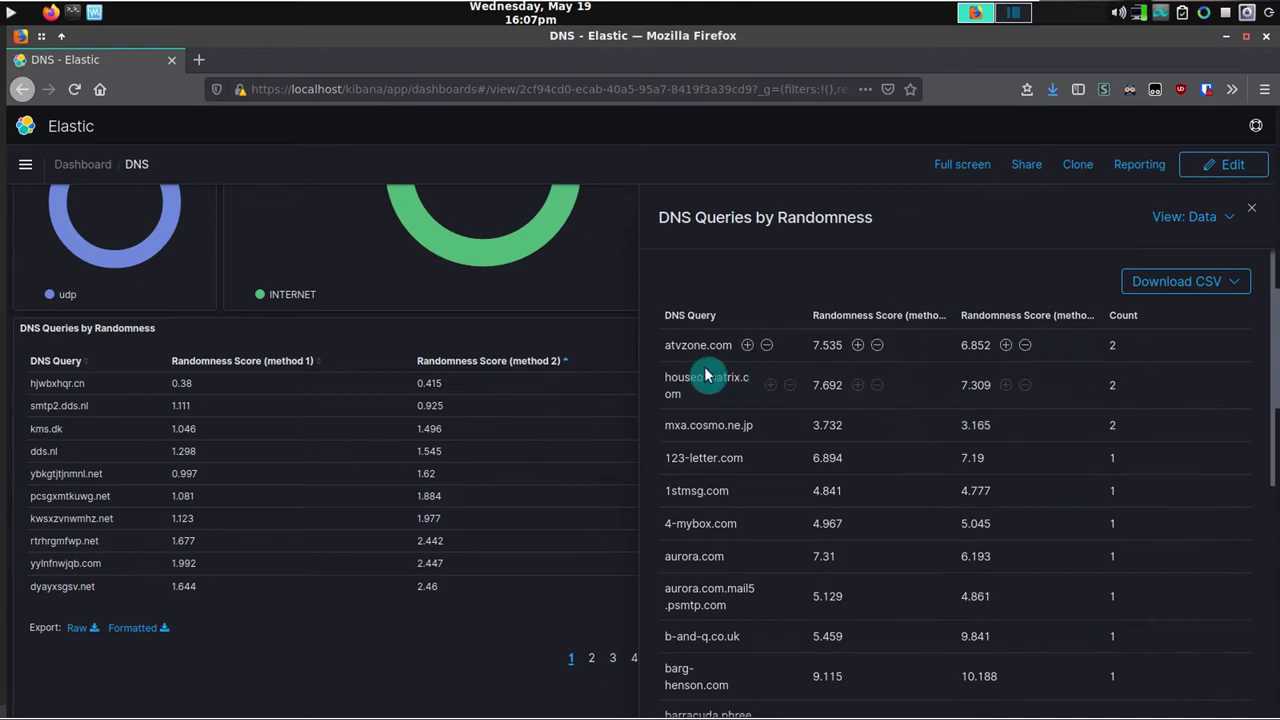
{"action": "left_click", "coordinate": [985, 316]}
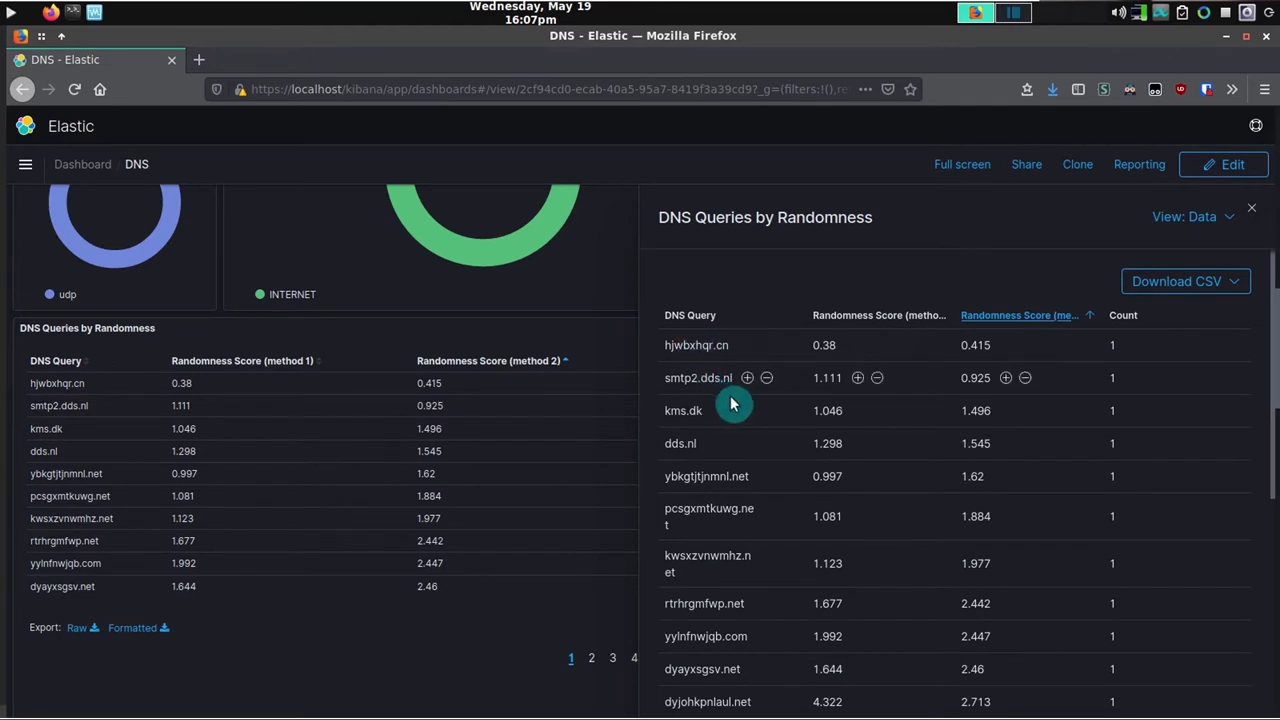
Read further down the DNS Queries by Randomness data table
{"action": "scroll", "coordinate": [760, 430], "scroll_direction": "down", "scroll_amount": 3}
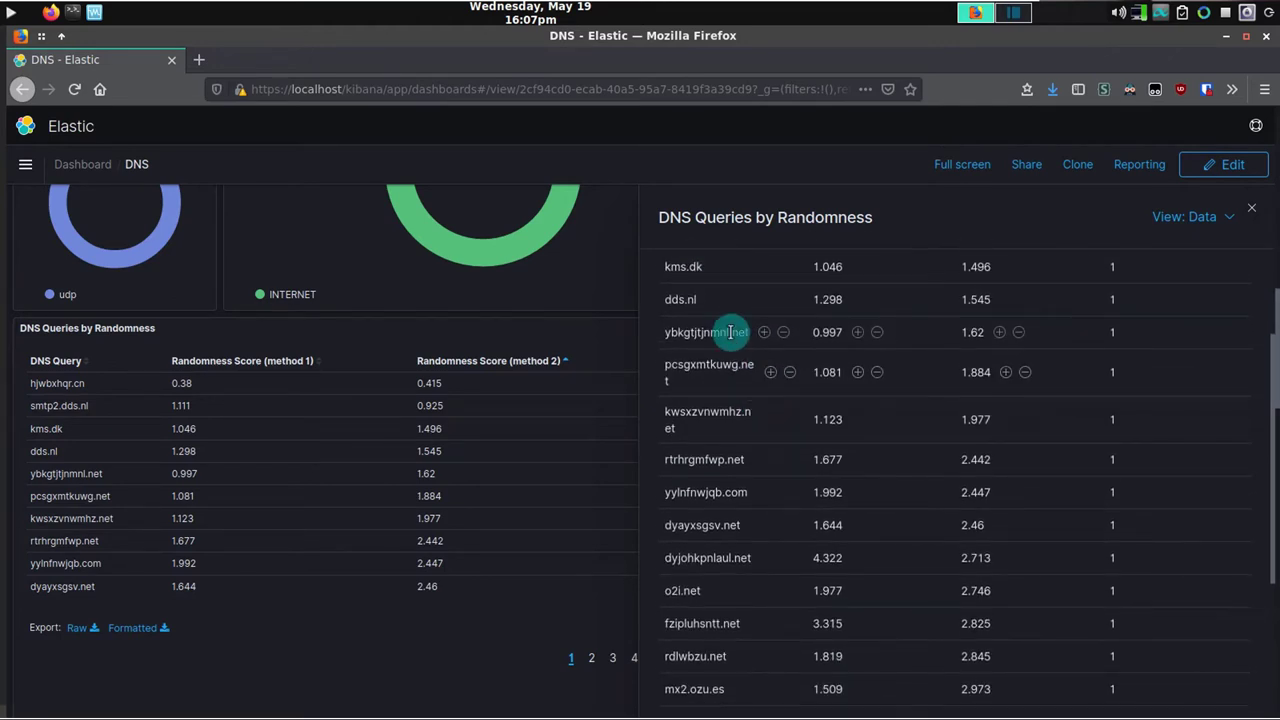
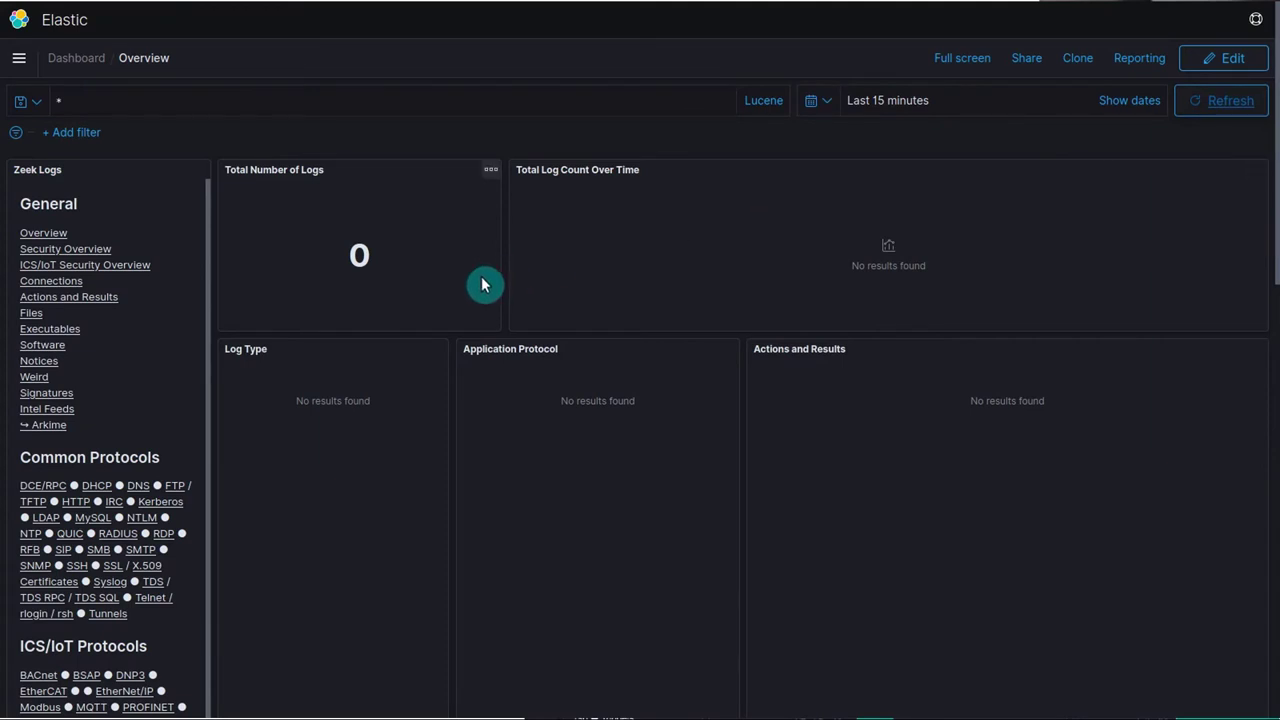
Set the Overview dashboard's time range to Last 2 years
{"action": "left_click", "coordinate": [834, 107]}
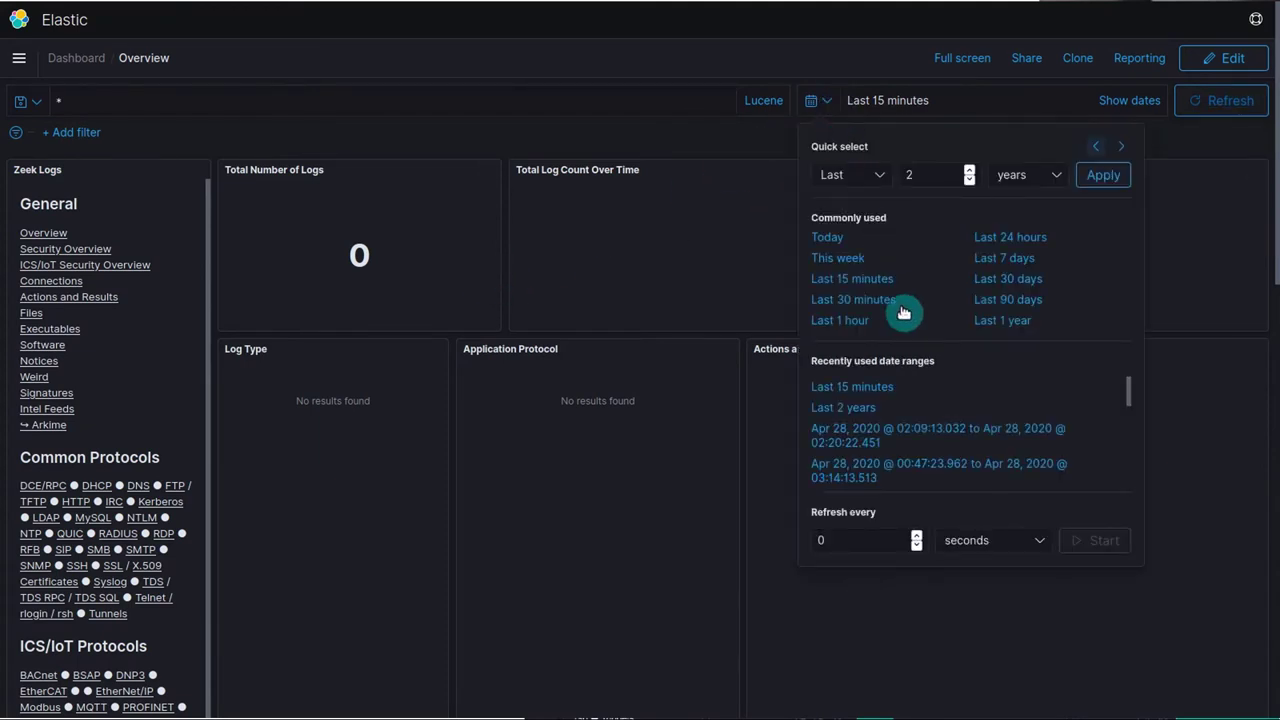
{"action": "left_click", "coordinate": [845, 408]}
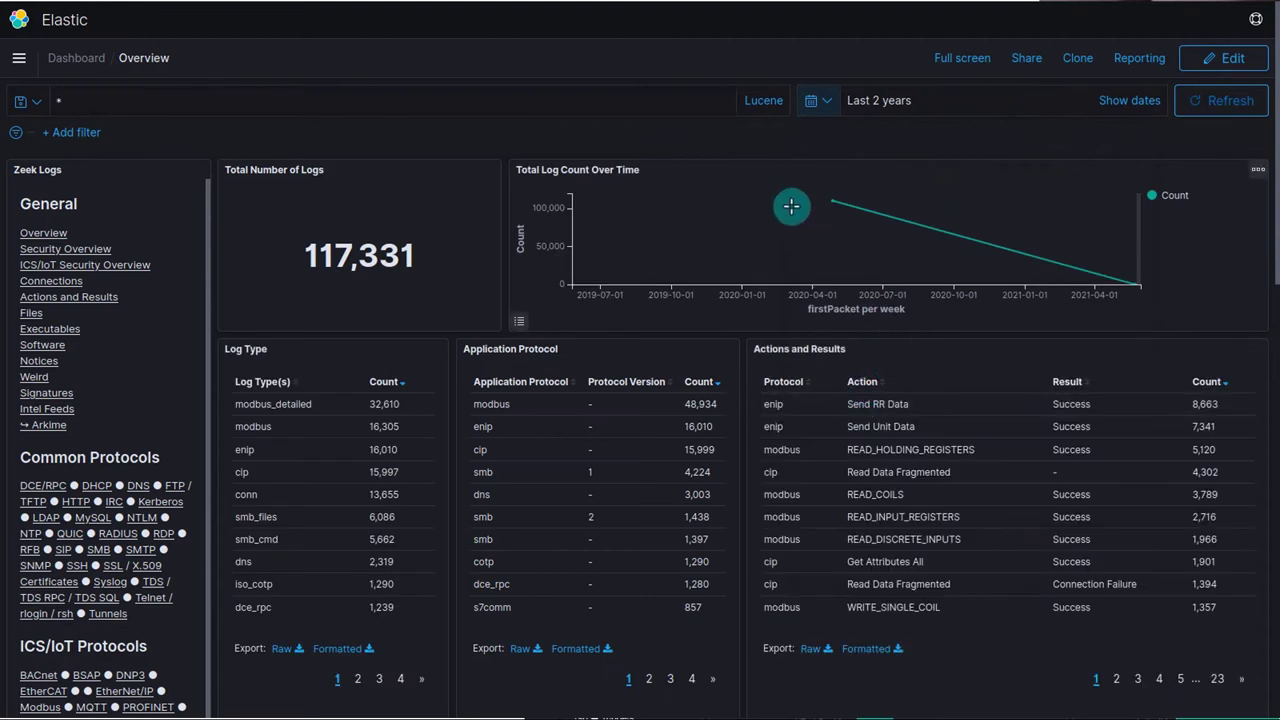
Narrow the Total Log Count Over Time chart to about 01:32:10–01:32:51 on Apr 28, 2020, and open the range's start and end dates
{"action": "mouse_move", "coordinate": [791, 206]}
{"action": "left_mouse_down"}
{"action": "mouse_move", "coordinate": [851, 200]}
{"action": "mouse_move", "coordinate": [977, 220]}
{"action": "left_mouse_up"}
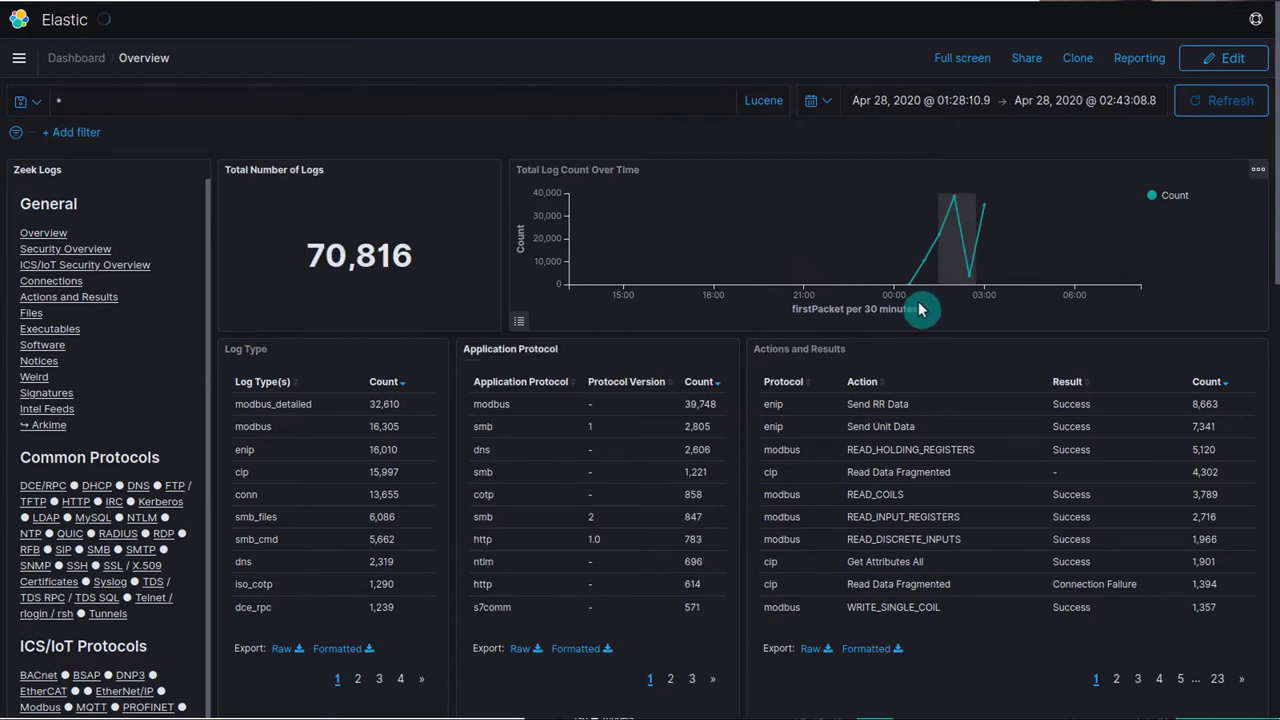
{"action": "left_click_drag", "start_coordinate": [580, 226], "coordinate": [622, 228]}
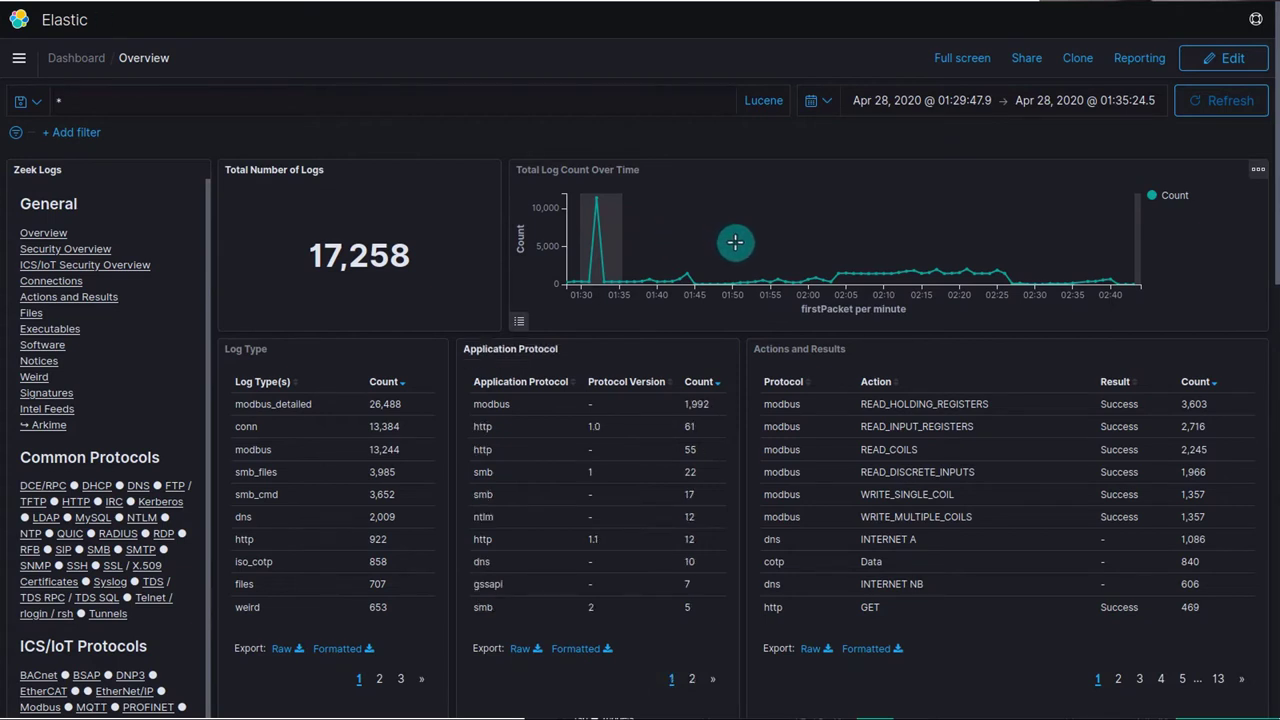
{"action": "left_click_drag", "start_coordinate": [878, 224], "coordinate": [880, 224]}
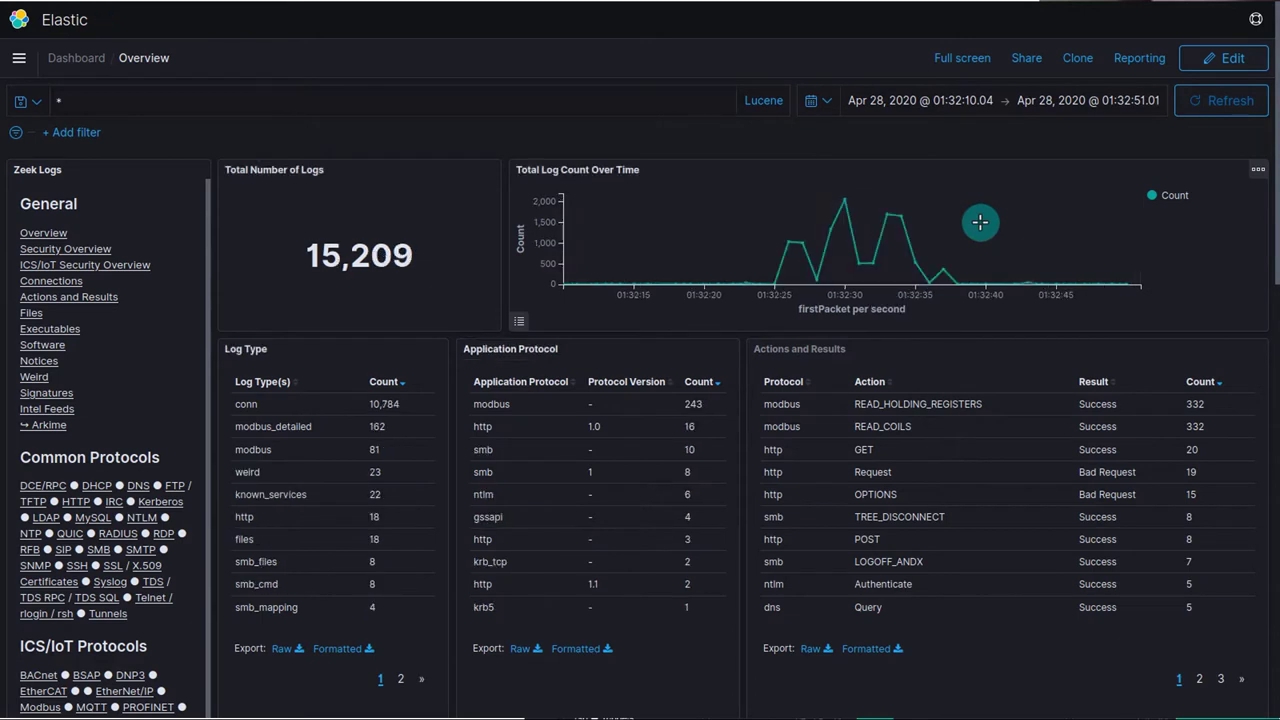
{"action": "left_click", "coordinate": [927, 103]}
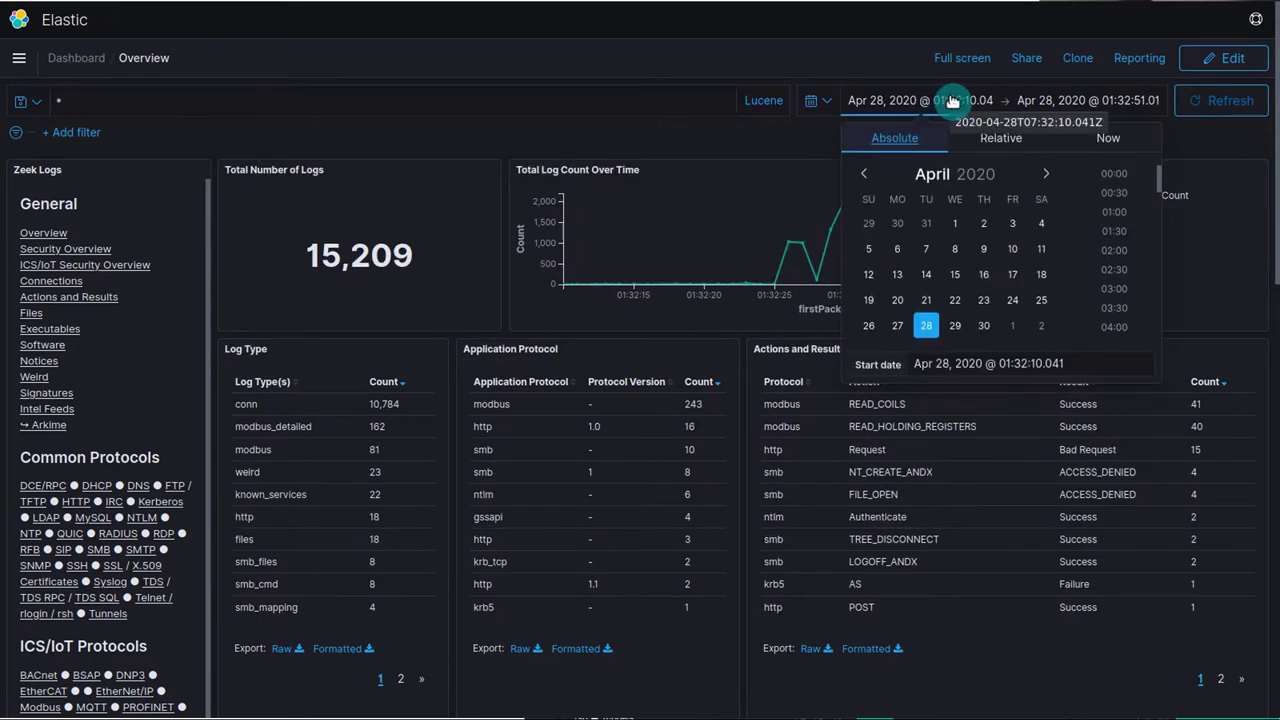
{"action": "left_click", "coordinate": [1073, 100]}
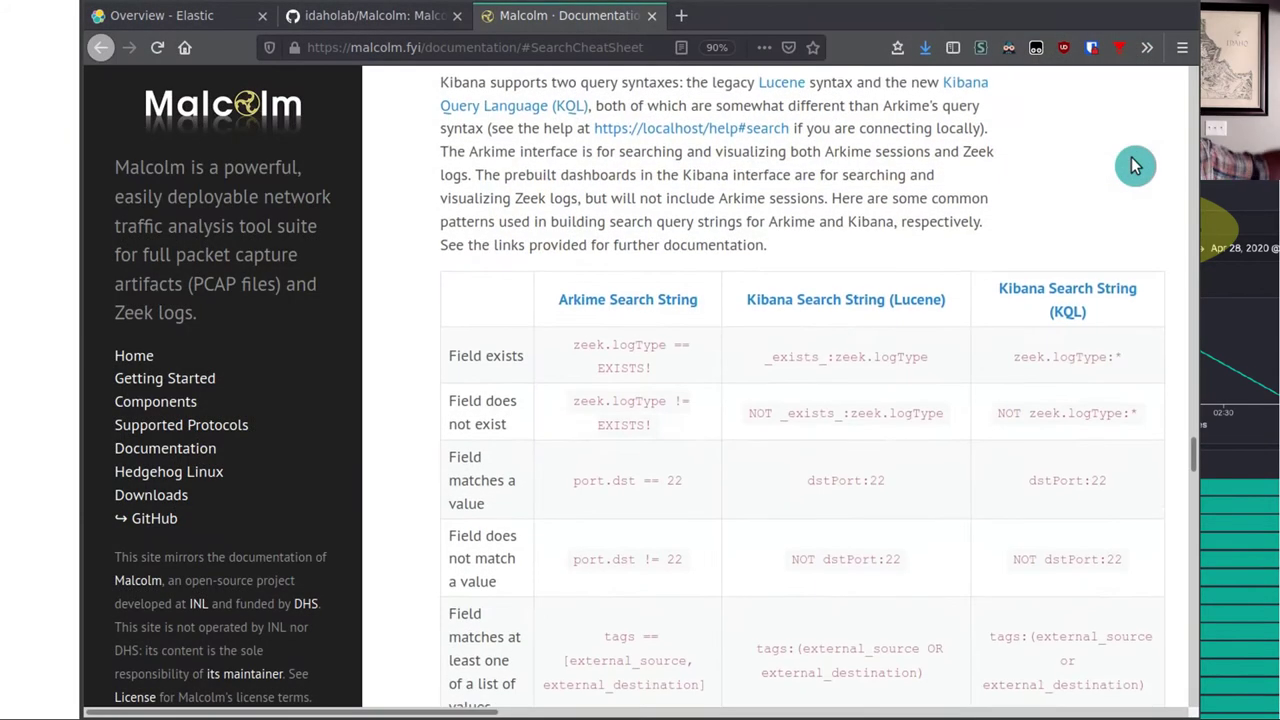
Read the search cheat sheet in the Malcolm documentation, comparing Arkime, Kibana Lucene and Kibana KQL search strings
{"action": "scroll", "coordinate": [1134, 165], "scroll_direction": "down", "scroll_amount": 1}
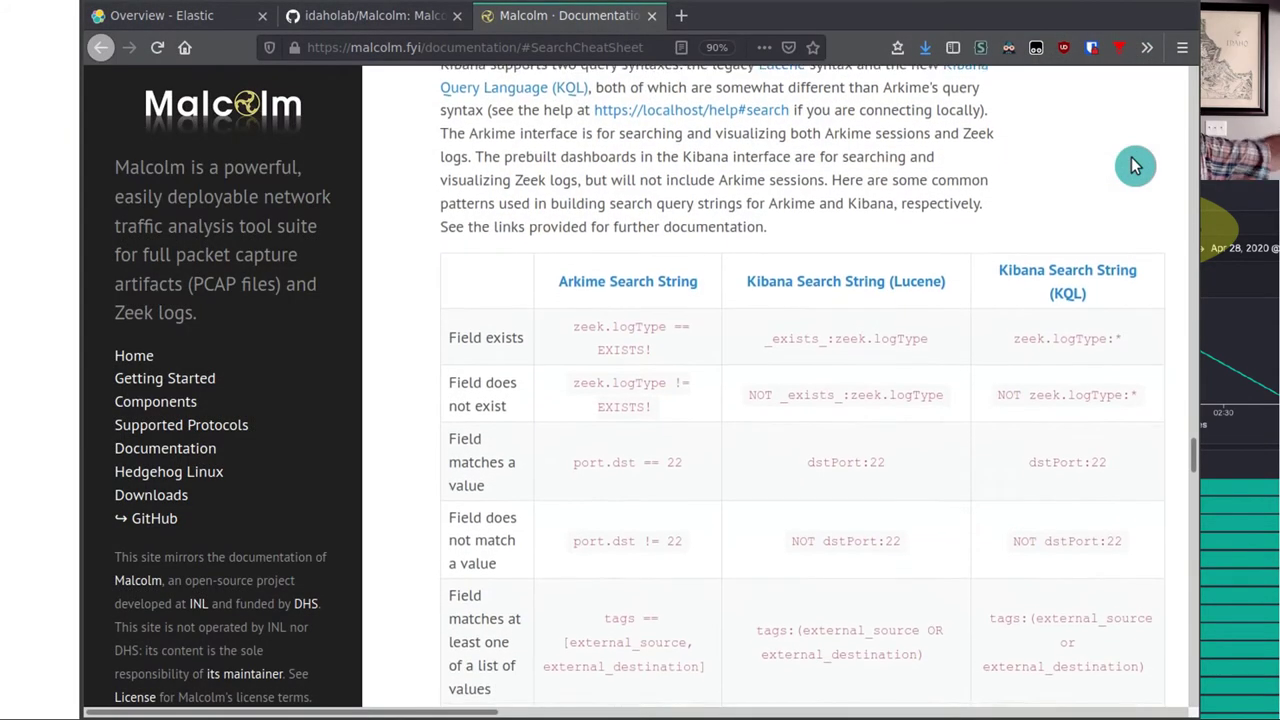
{"action": "scroll", "coordinate": [1134, 165], "scroll_direction": "down", "scroll_amount": 2}
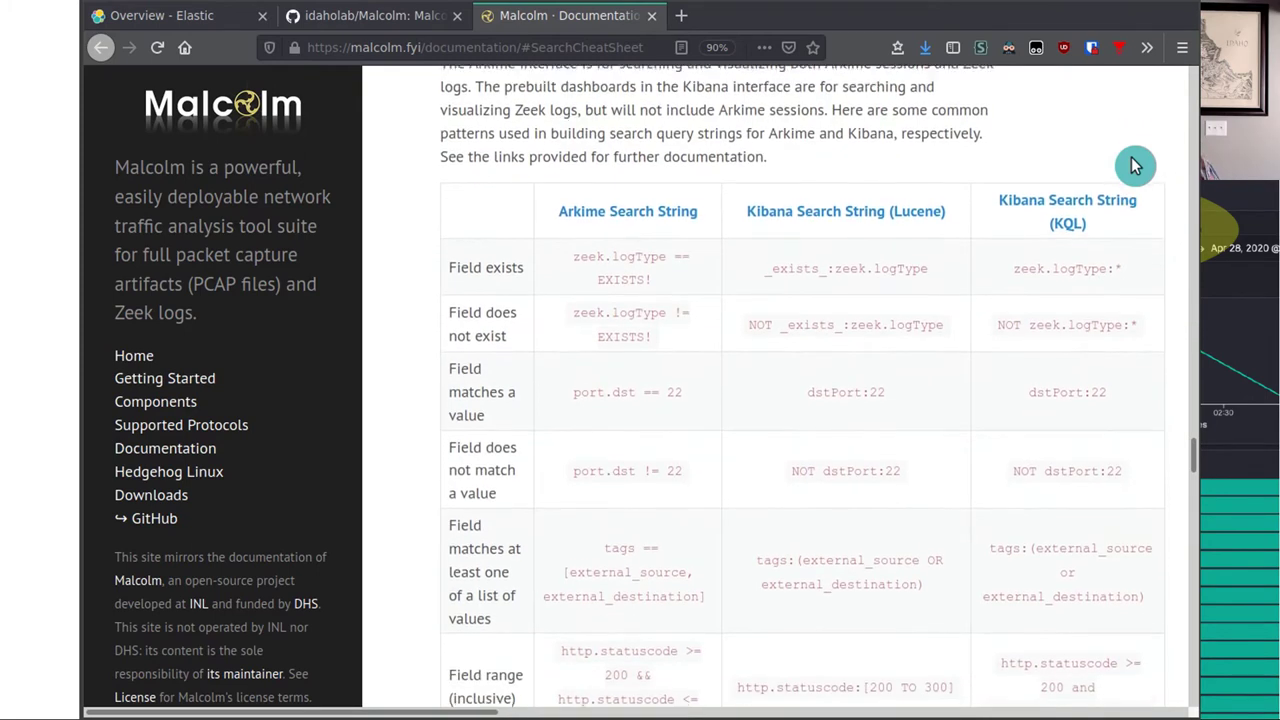
{"action": "scroll", "coordinate": [1134, 165], "scroll_direction": "down", "scroll_amount": 1}
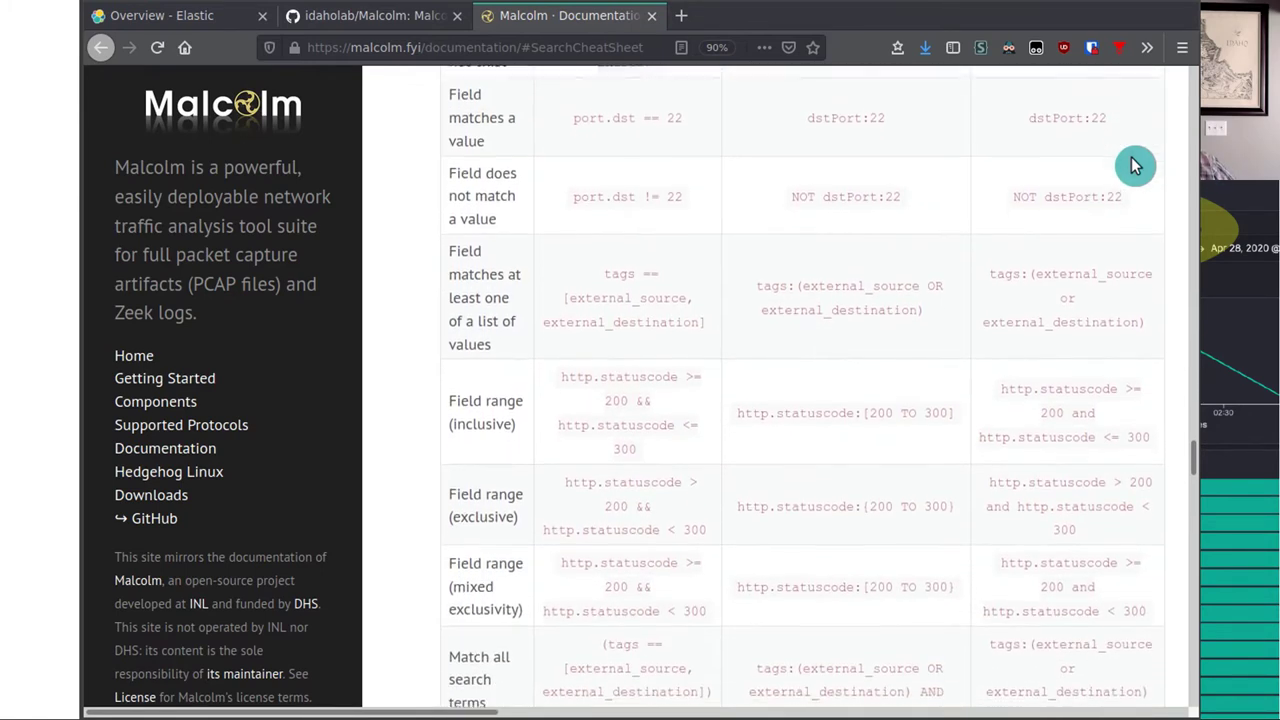
{"action": "scroll", "coordinate": [1134, 165], "scroll_direction": "down", "scroll_amount": 2}
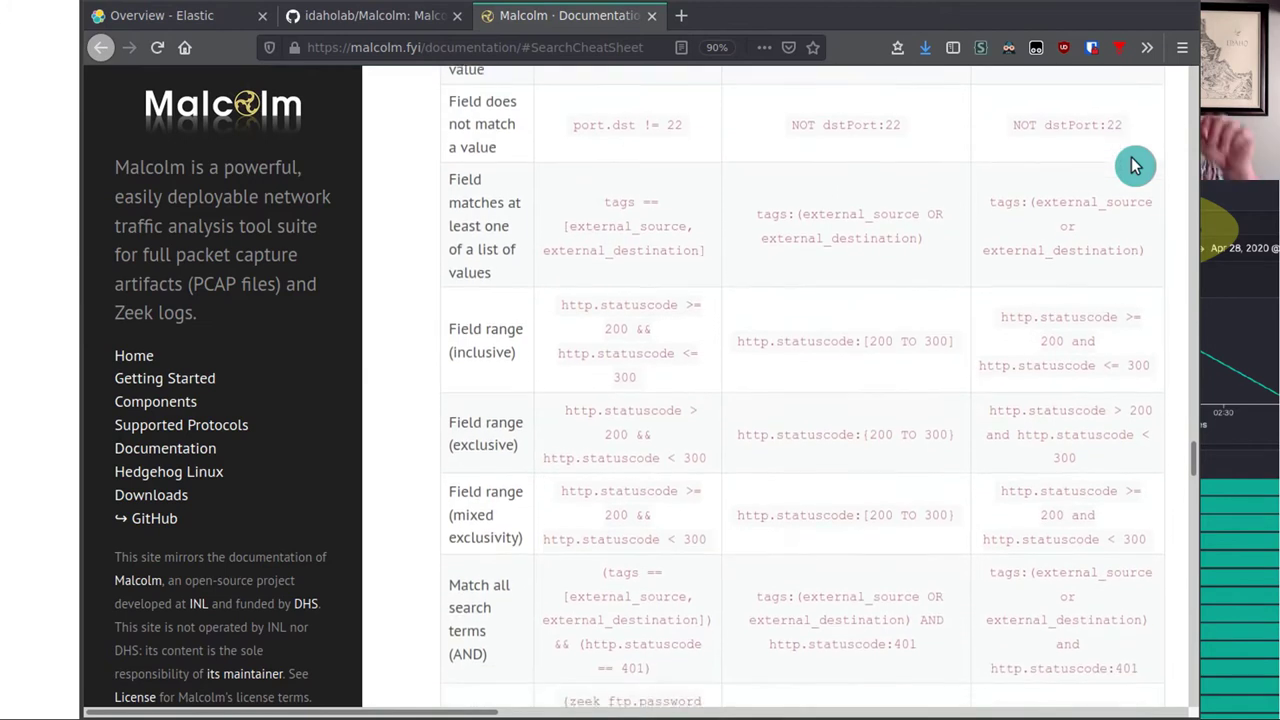
{"action": "scroll", "coordinate": [1134, 165], "scroll_direction": "down", "scroll_amount": 1}
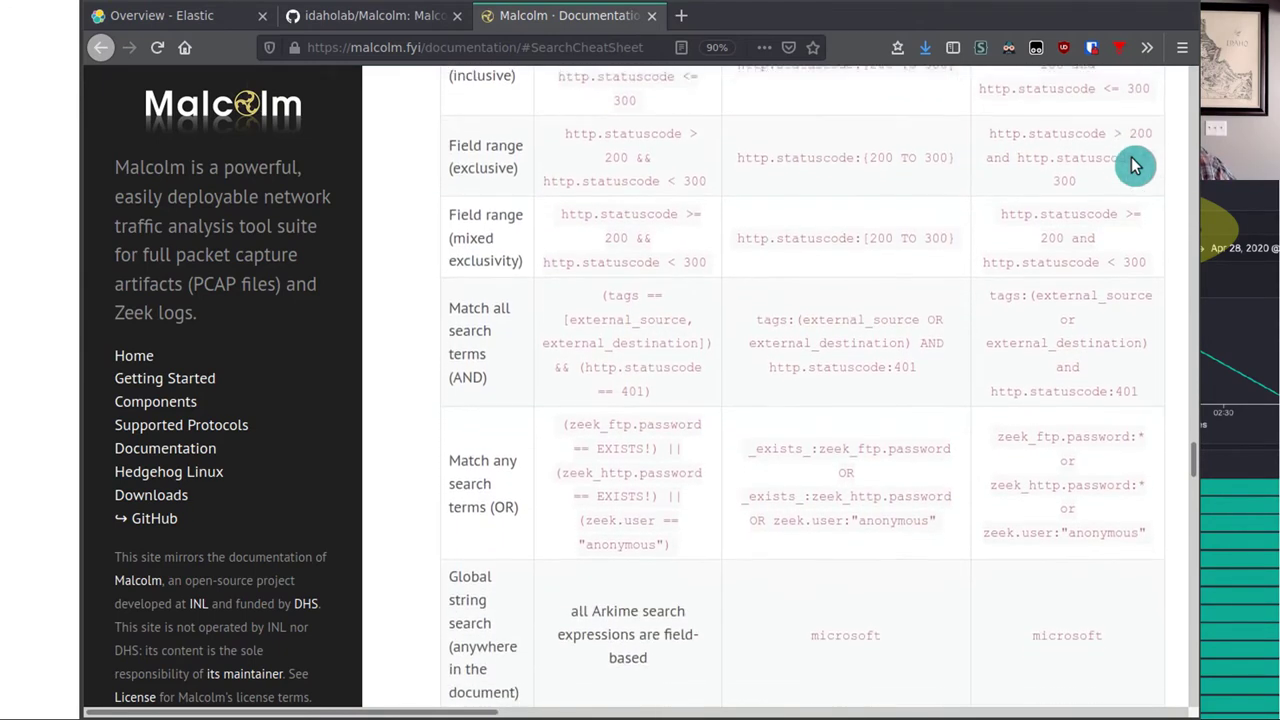
{"action": "scroll", "coordinate": [1134, 165], "scroll_direction": "down", "scroll_amount": 2}
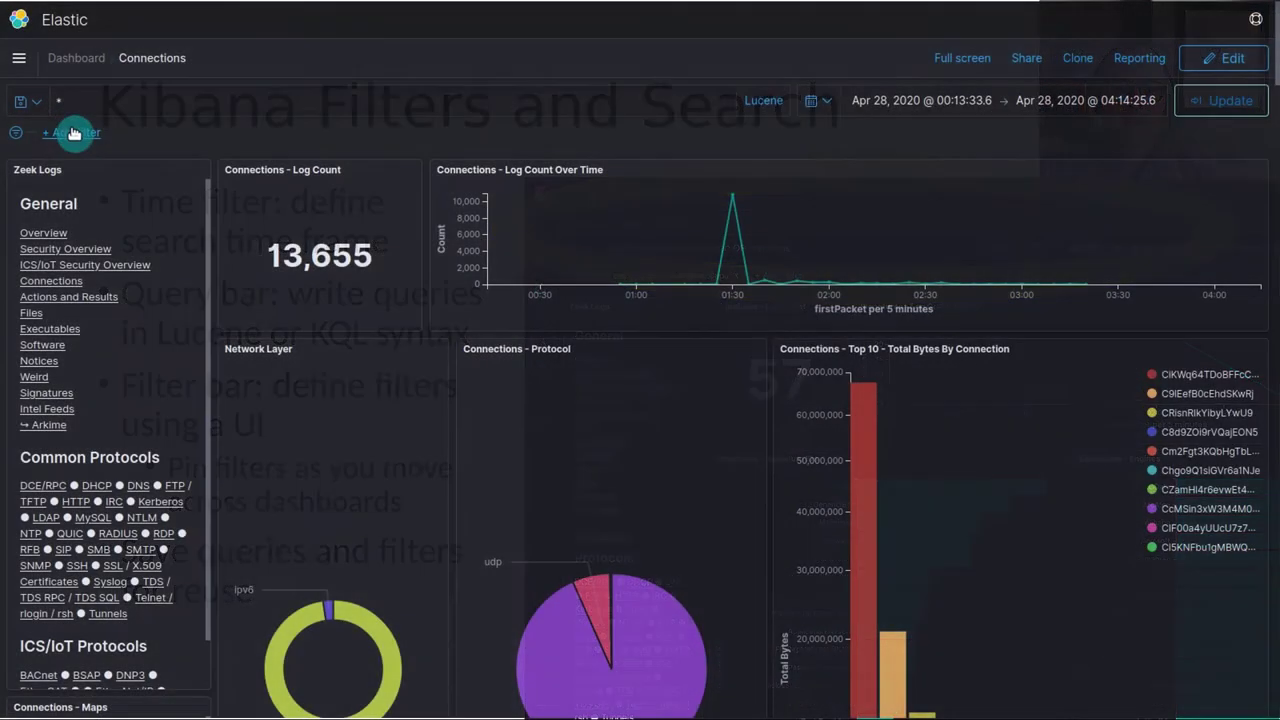
Start a new filter on the Connections dashboard with the tags field and the "is one of" operator
{"action": "left_click", "coordinate": [74, 135]}
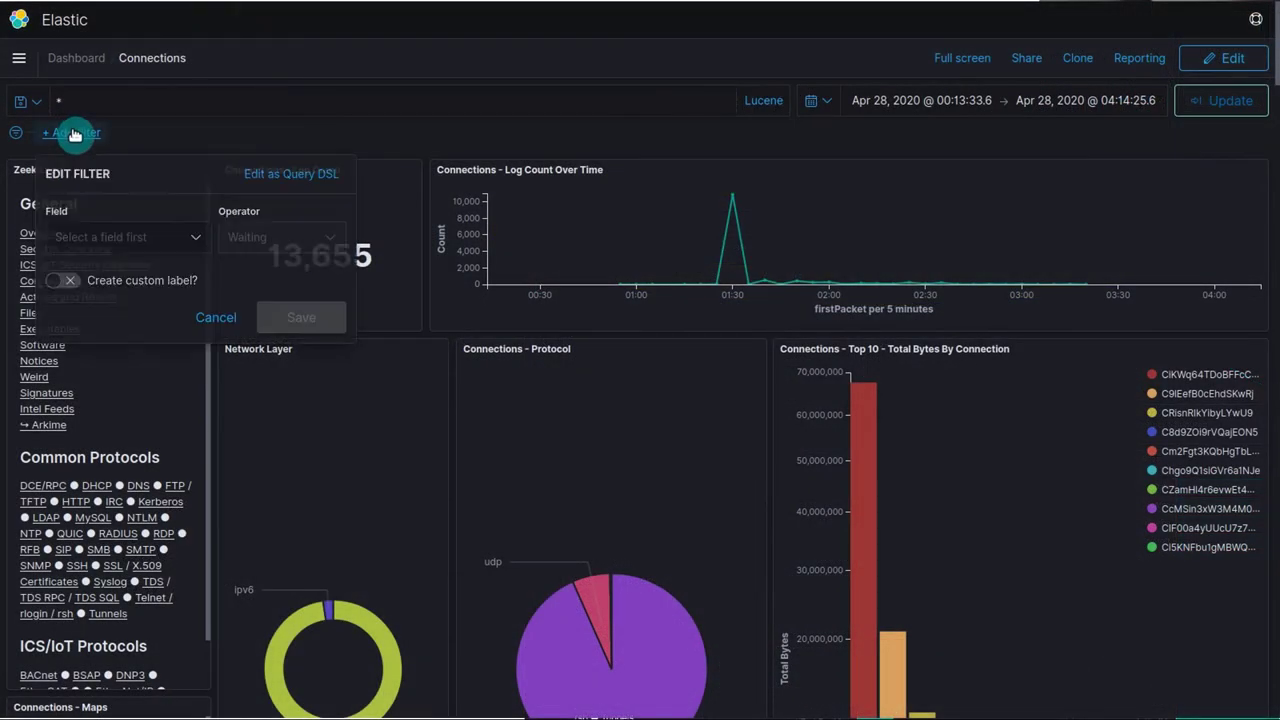
{"action": "left_click", "coordinate": [135, 237]}
{"action": "type", "text": "tags"}
{"action": "left_click", "coordinate": [118, 272]}
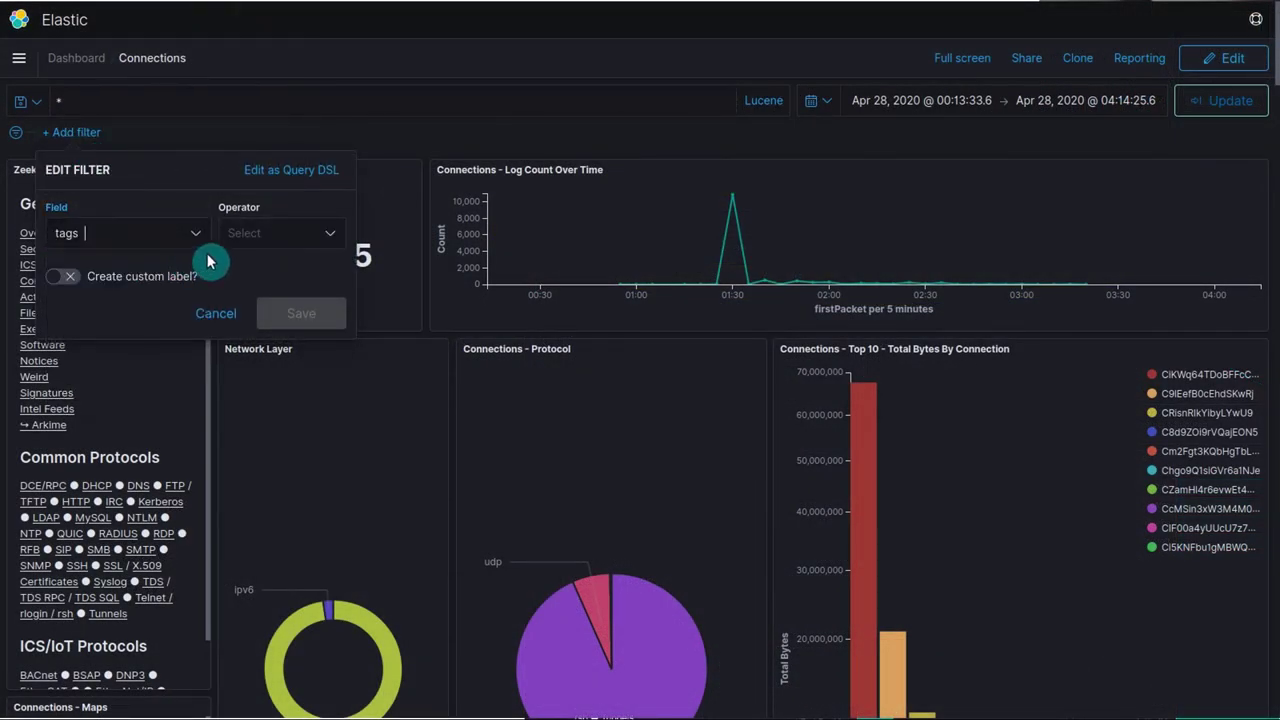
{"action": "left_click", "coordinate": [248, 240]}
{"action": "left_click", "coordinate": [250, 300]}
Set the tags filter's values to external_source, external_destination and cross_segment
{"action": "left_click", "coordinate": [236, 289]}
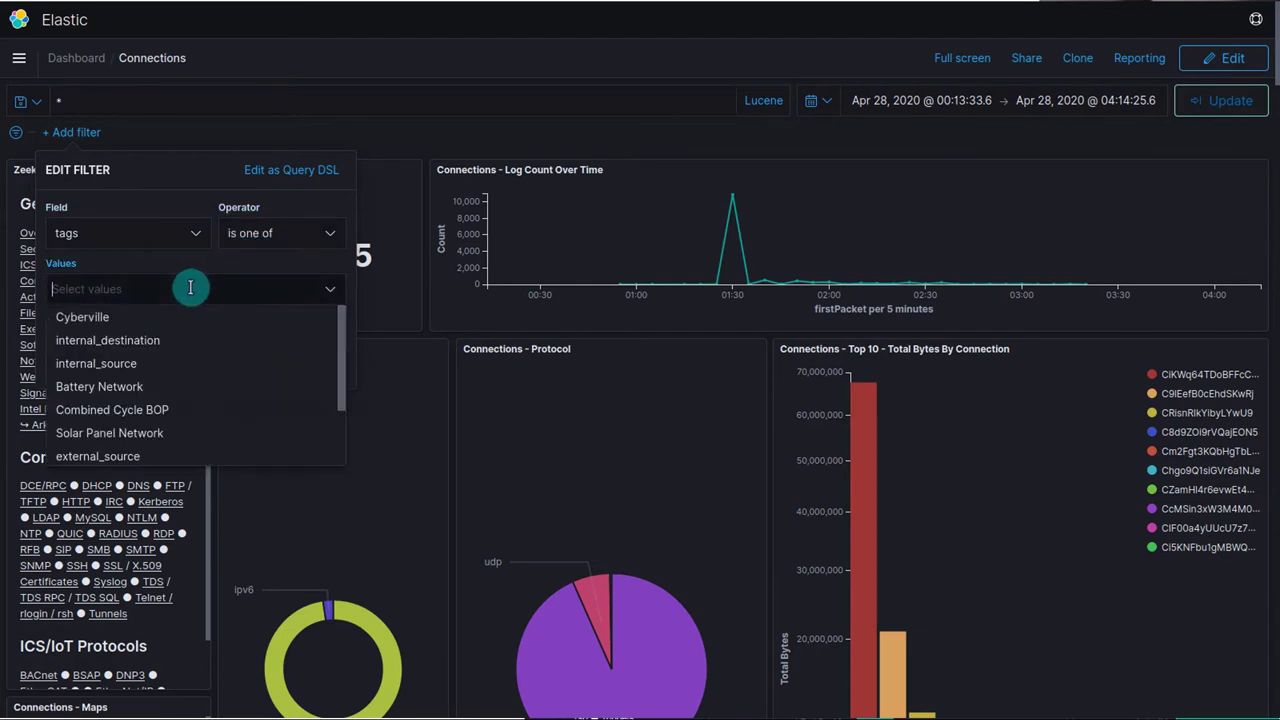
{"action": "type", "text": "ext"}
{"action": "left_click", "coordinate": [175, 318]}
{"action": "type", "text": "exter"}
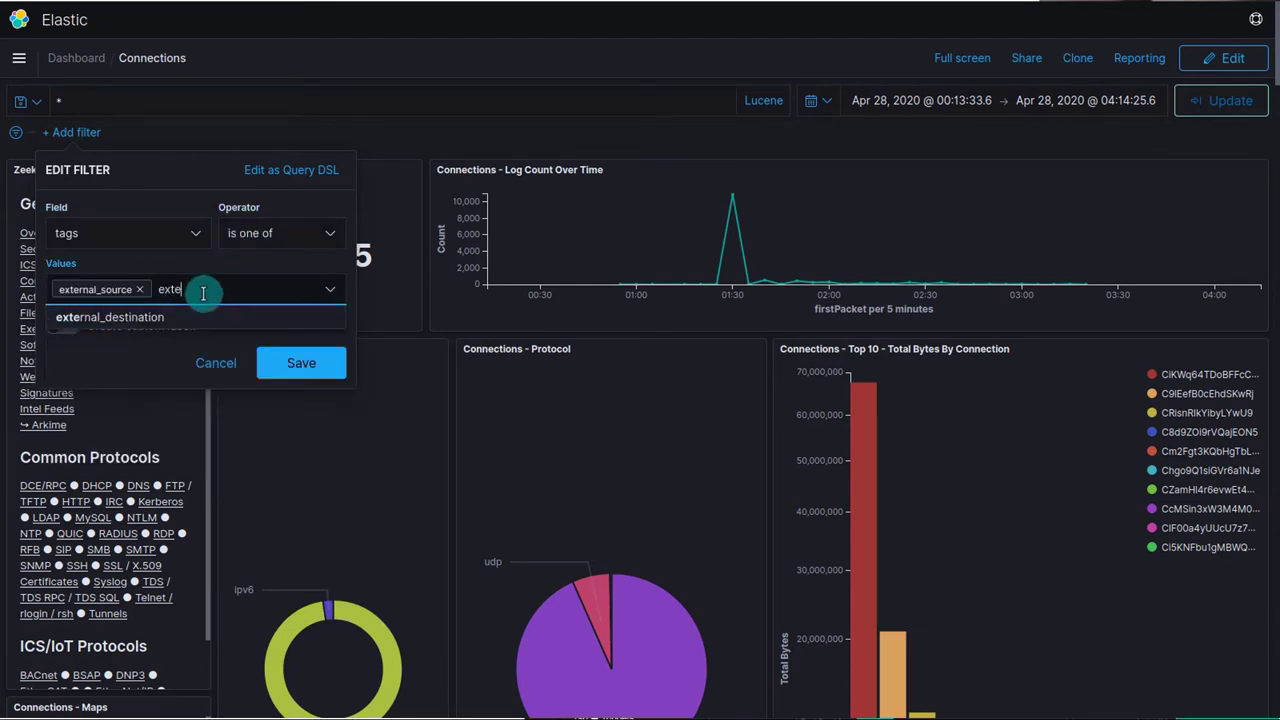
{"action": "left_click", "coordinate": [177, 318]}
{"action": "type", "text": "cross_se"}
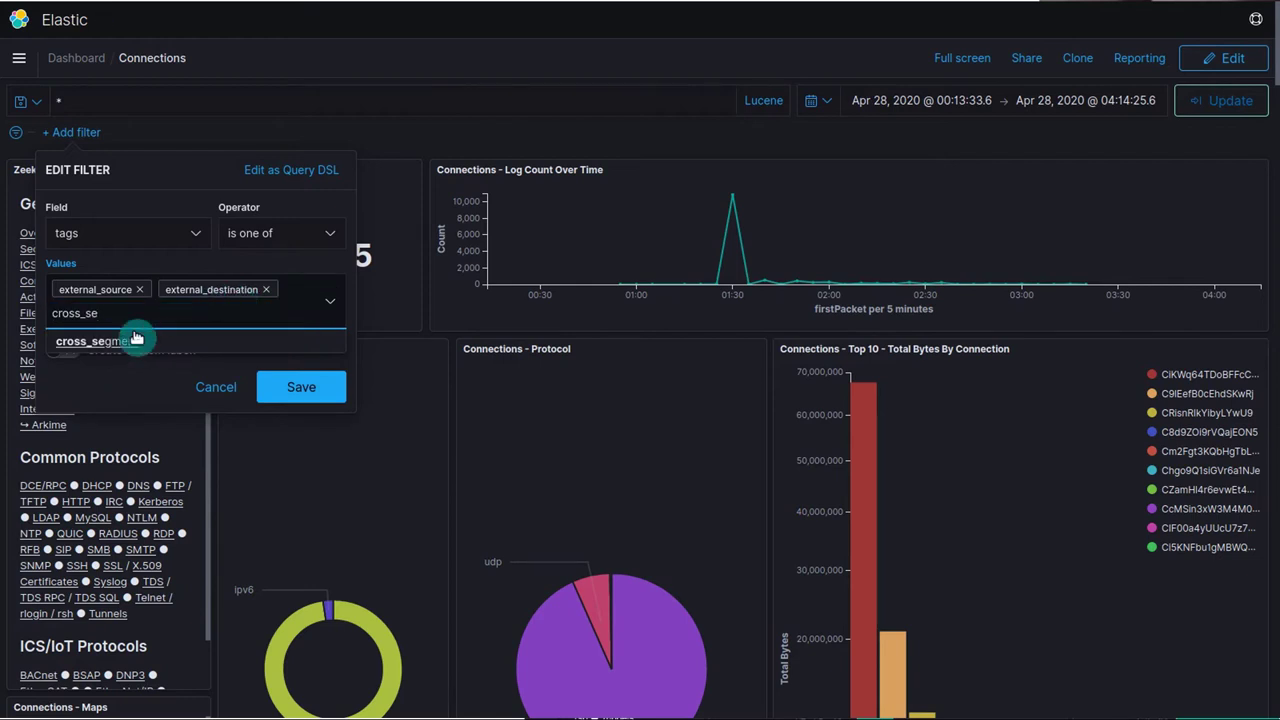
{"action": "left_click", "coordinate": [222, 340]}
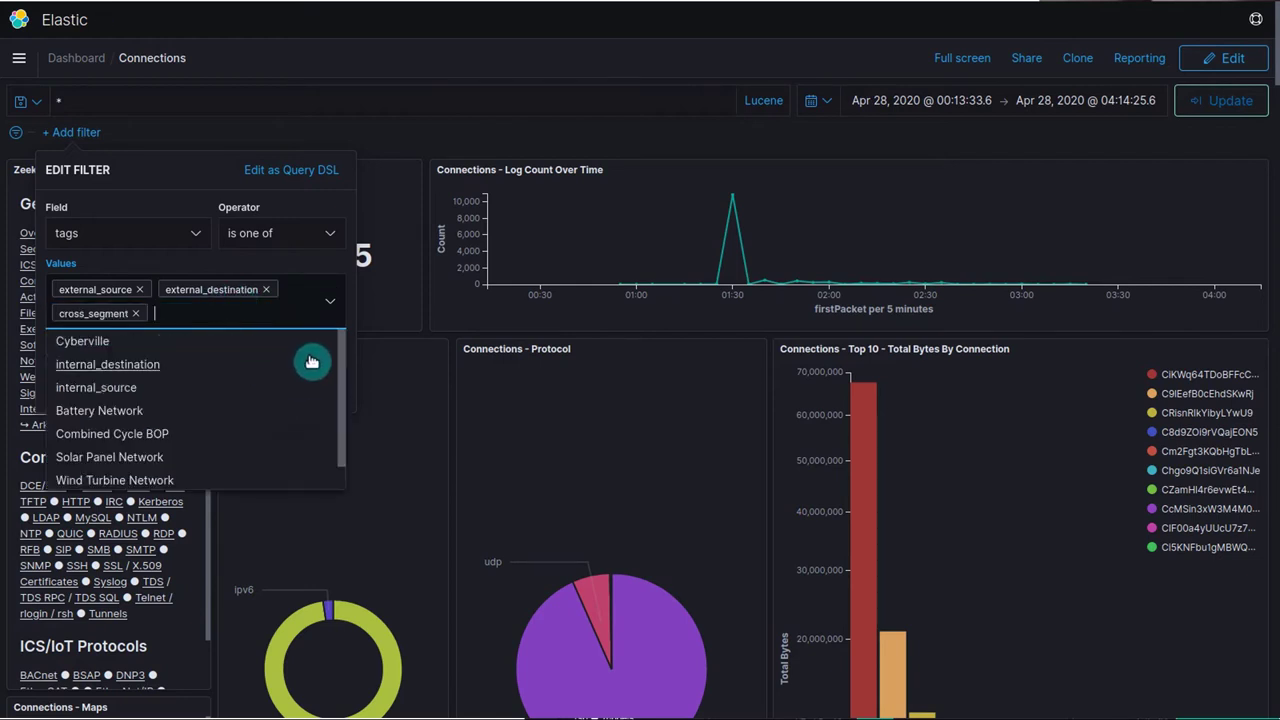
{"action": "left_click", "coordinate": [309, 272]}
Give the filter the custom label "External or Cross Segment Traffic" and save it
{"action": "left_click", "coordinate": [177, 358]}
{"action": "left_click", "coordinate": [169, 396]}
{"action": "type", "text": "External or Cross"}
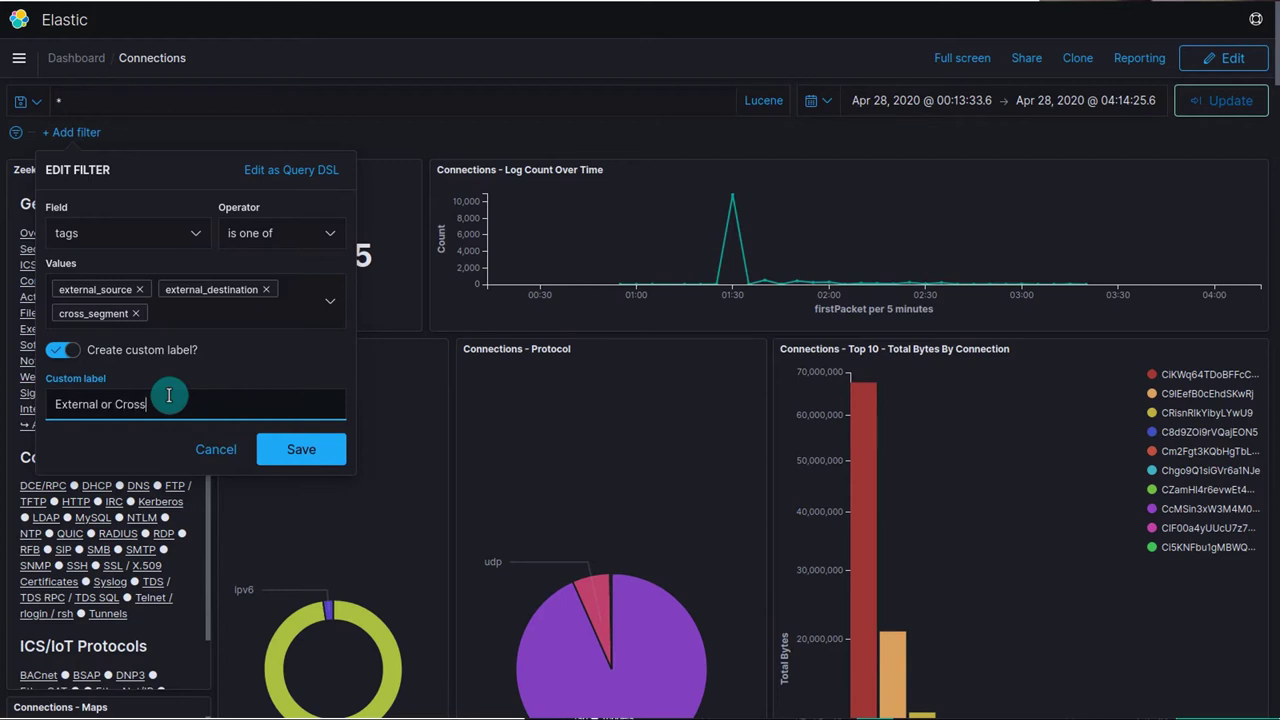
{"action": "type", "text": " Segment Traffic"}
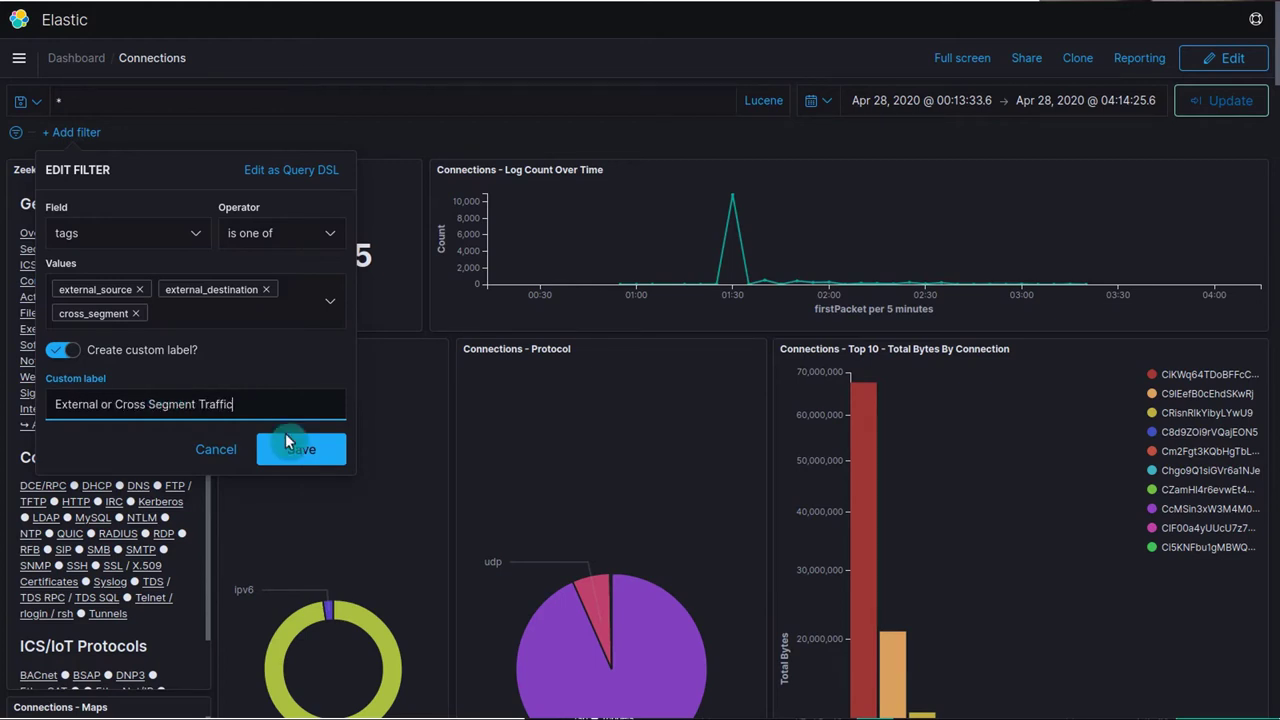
{"action": "left_click", "coordinate": [300, 449]}
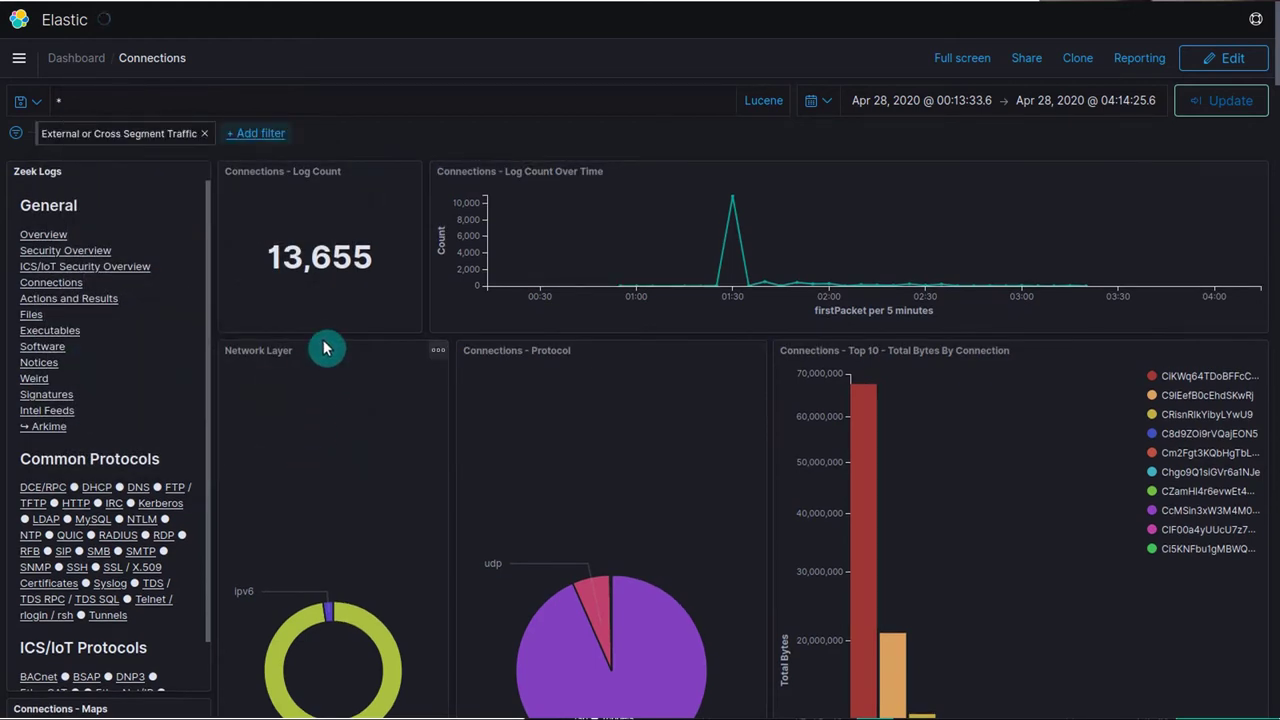
Pin all filters and view the Overview, Actions and Results, and Files dashboards with the filter applied
{"action": "left_click", "coordinate": [17, 136]}
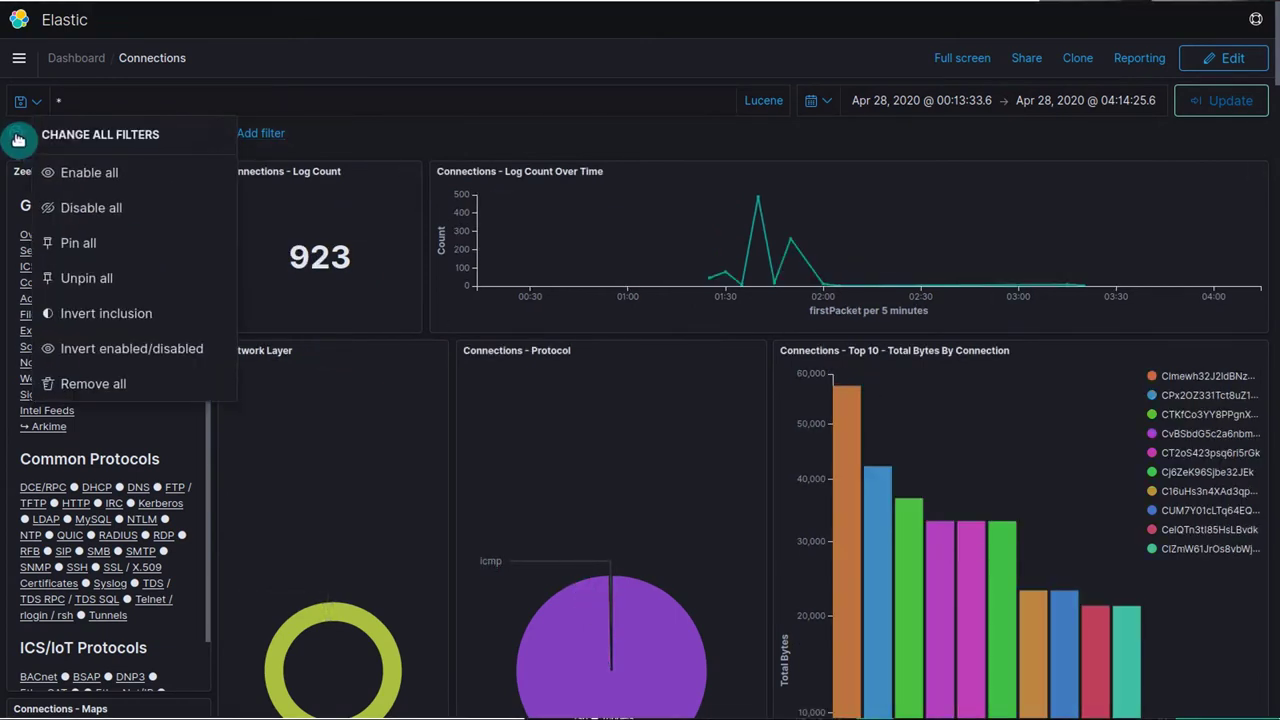
{"action": "left_click", "coordinate": [80, 252]}
{"action": "left_click", "coordinate": [42, 237]}
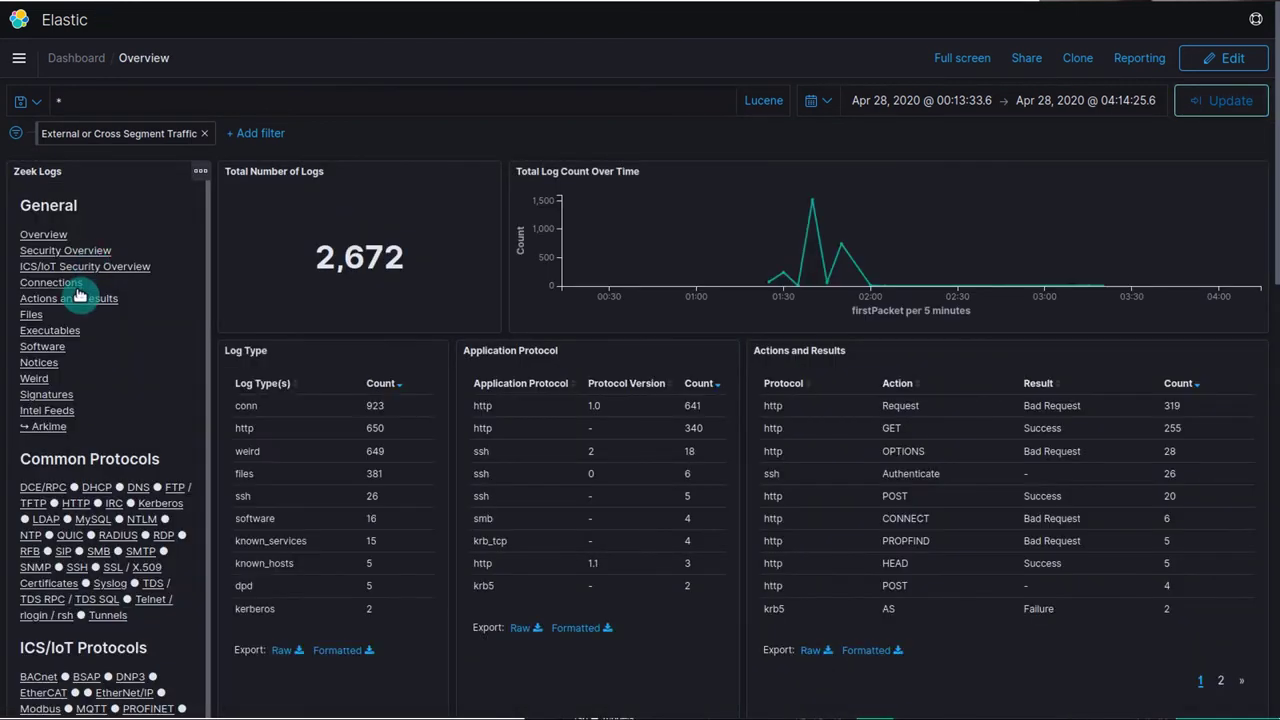
{"action": "left_click", "coordinate": [76, 300]}
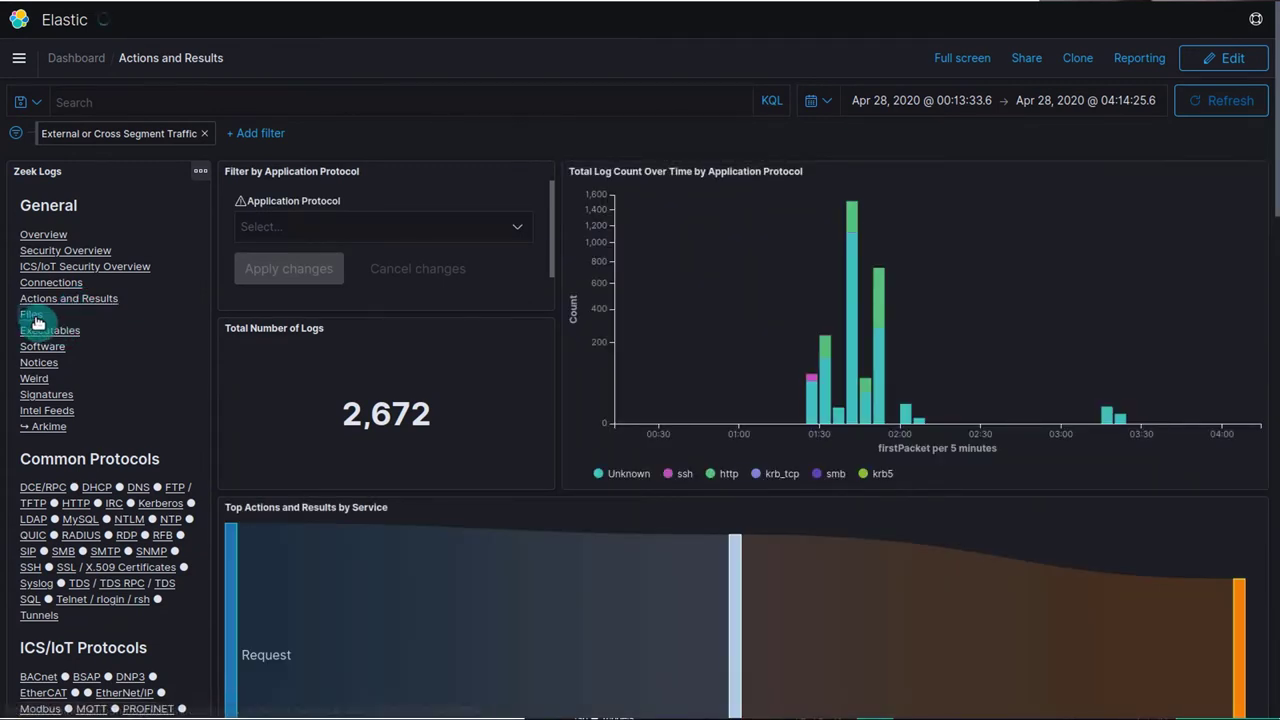
{"action": "left_click", "coordinate": [45, 316]}
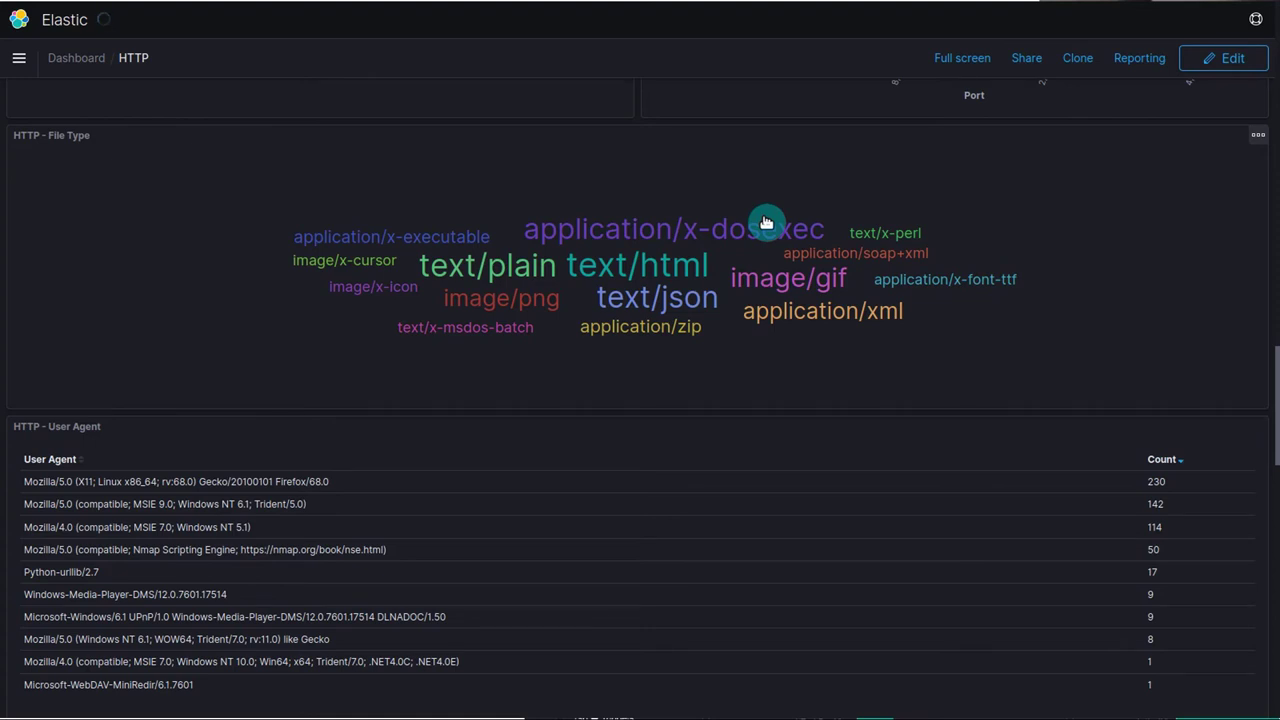
Filter the HTTP dashboard by the application/x-dosexec file type and review its status, method, IP address and site panels
{"action": "left_click", "coordinate": [765, 222]}
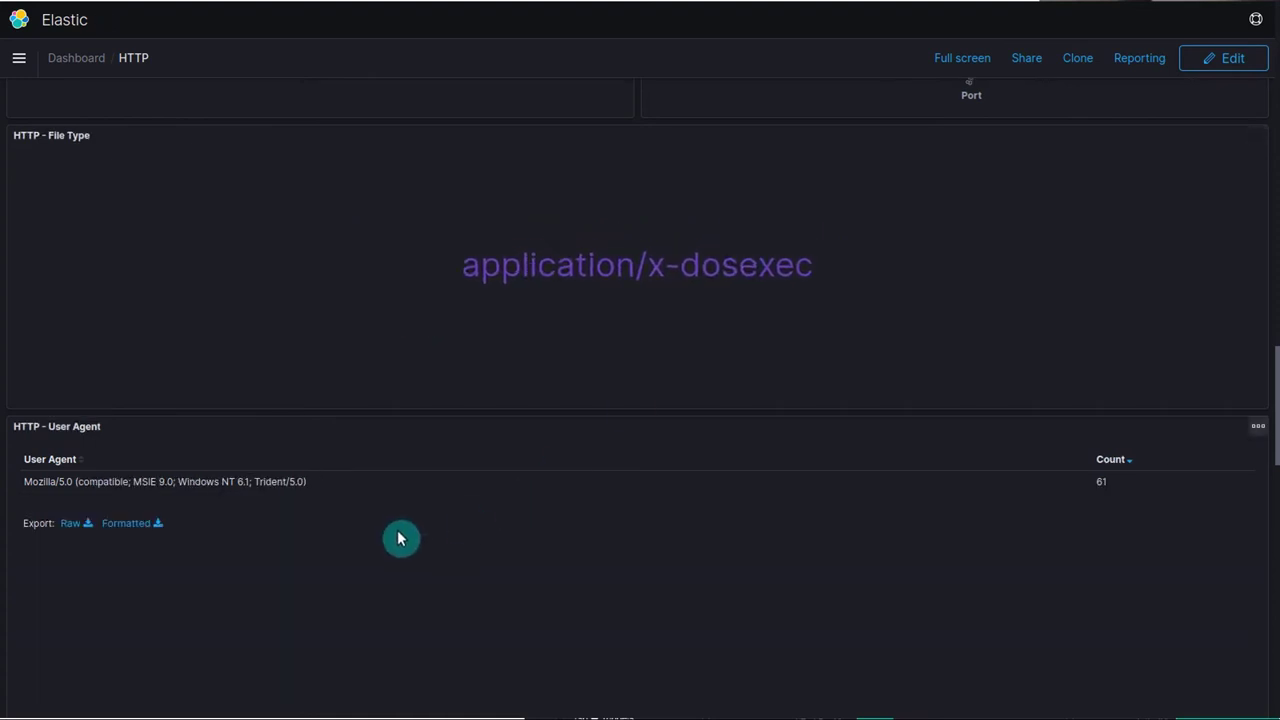
{"action": "scroll", "coordinate": [480, 390], "scroll_direction": "up", "scroll_amount": 10}
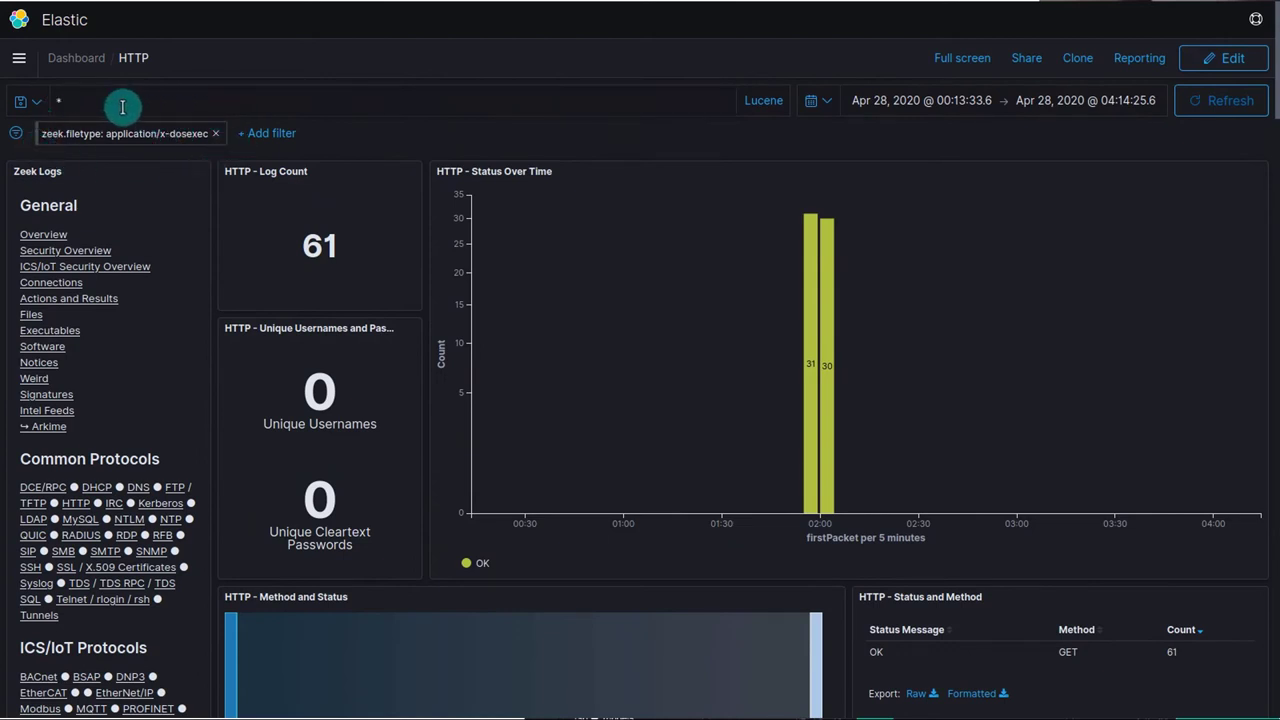
{"action": "scroll", "coordinate": [520, 352], "scroll_direction": "down", "scroll_amount": 5}
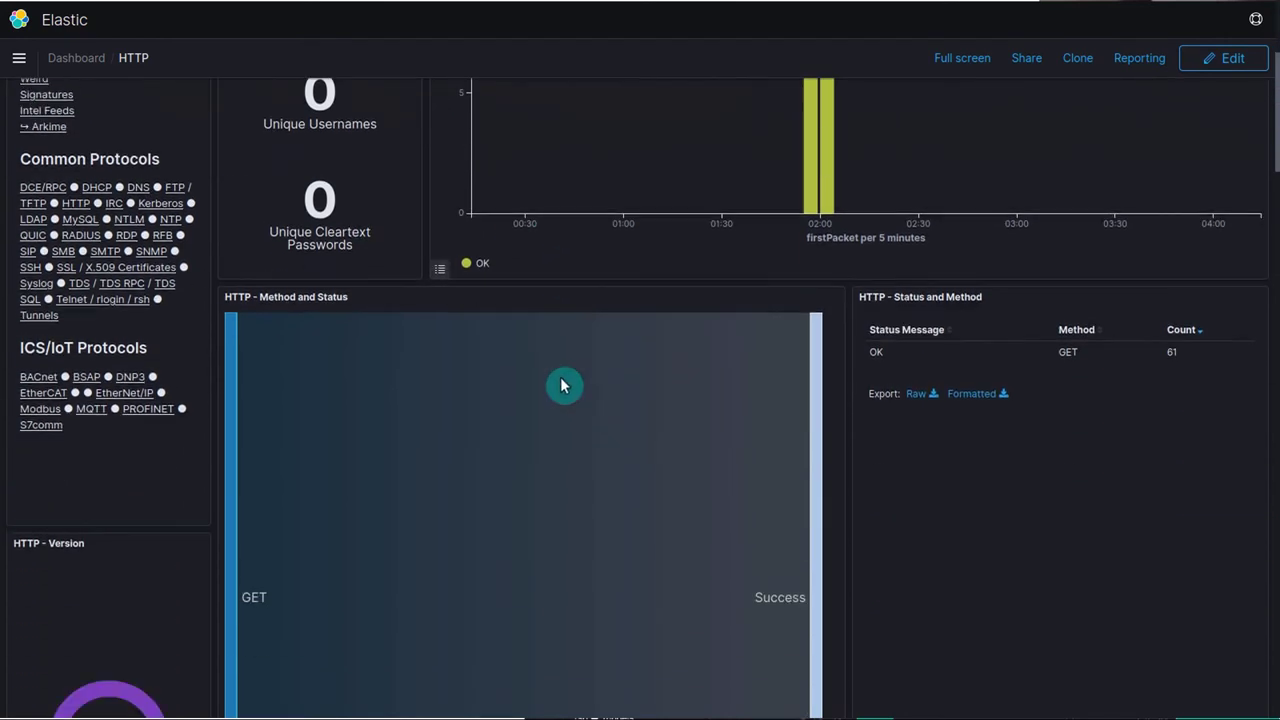
{"action": "scroll", "coordinate": [563, 390], "scroll_direction": "down", "scroll_amount": 4}
{"action": "scroll", "coordinate": [563, 385], "scroll_direction": "up", "scroll_amount": 5}
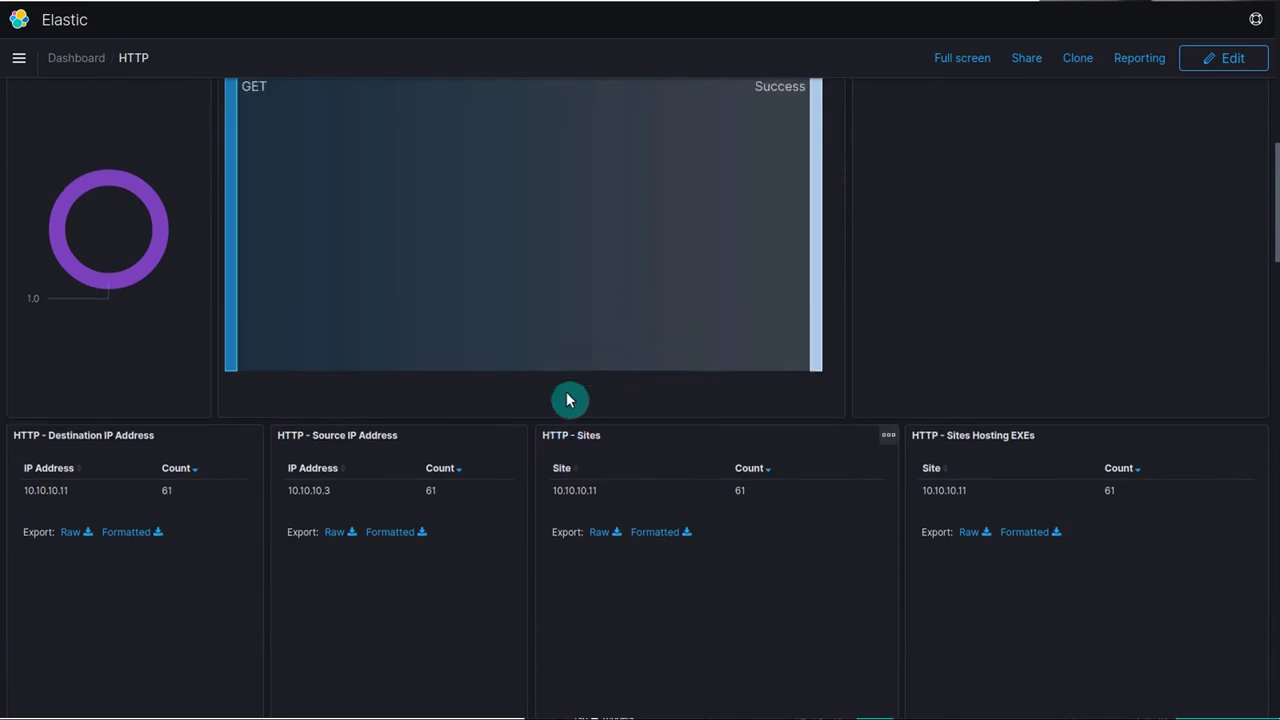
{"action": "scroll", "coordinate": [560, 404], "scroll_direction": "up", "scroll_amount": 5}
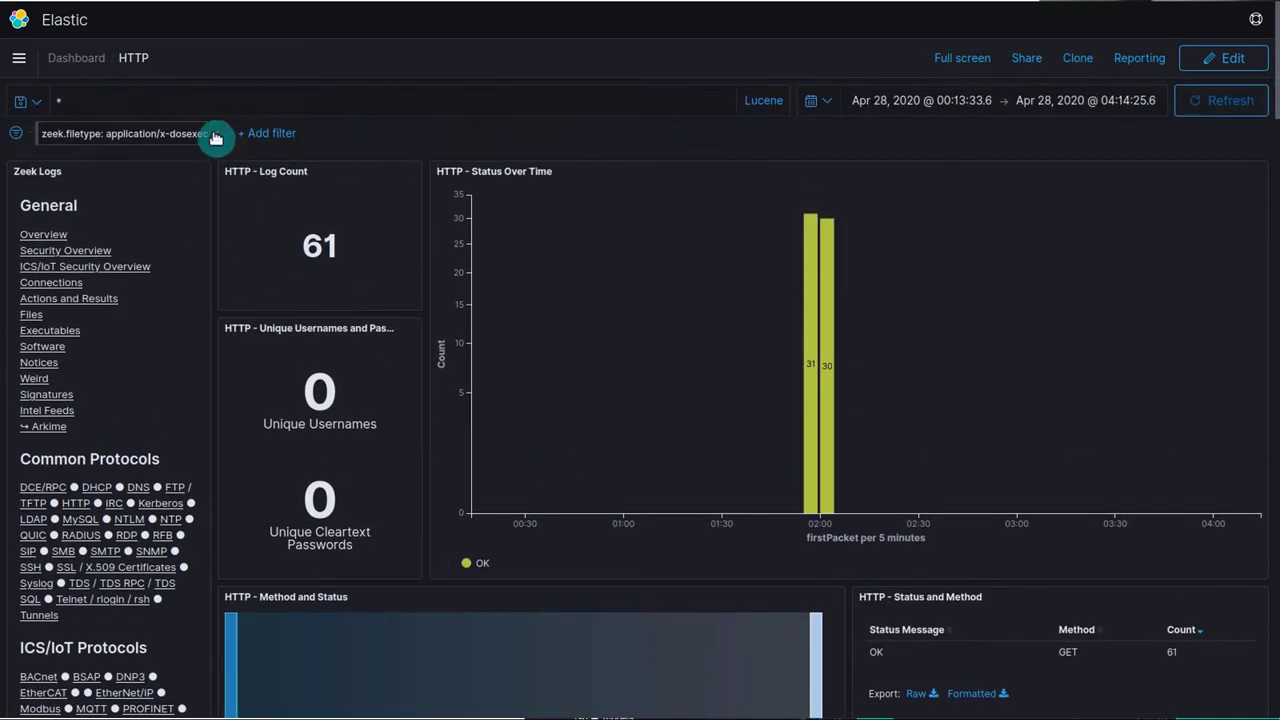
Remove the application/x-dosexec filter from the HTTP dashboard and view the Status and Method table
{"action": "left_click", "coordinate": [218, 136]}
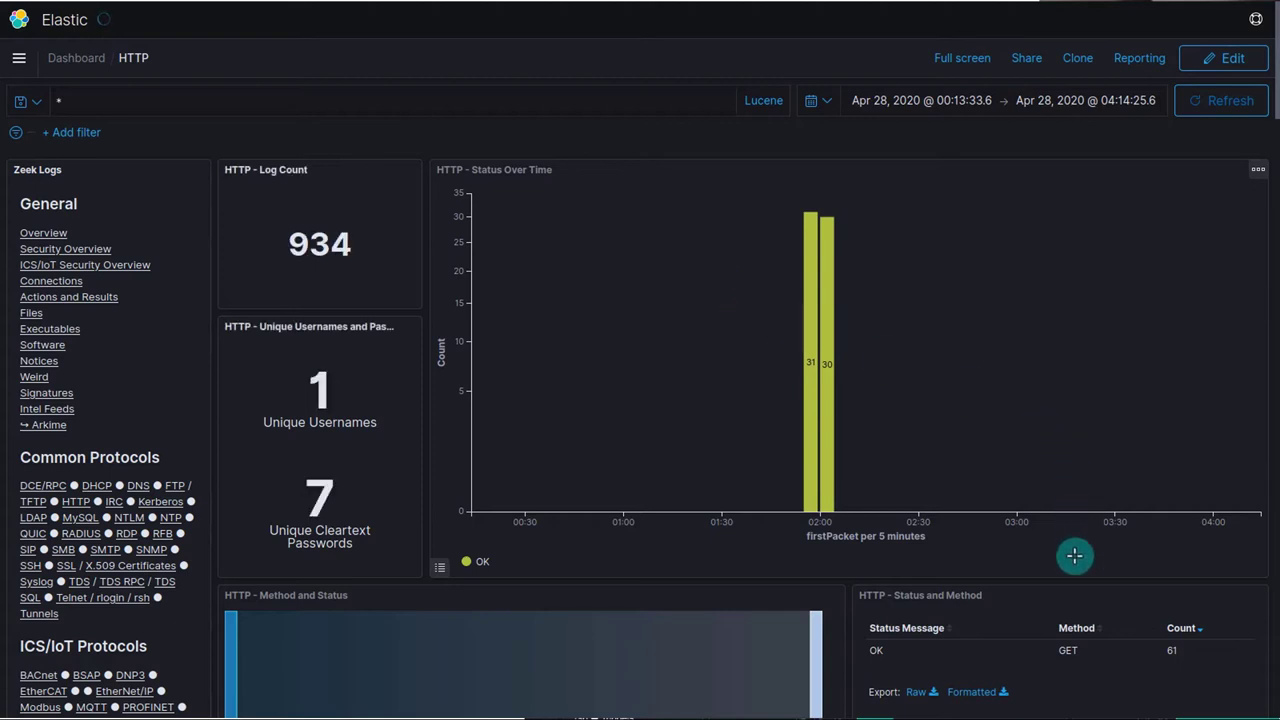
{"action": "scroll", "coordinate": [1076, 520], "scroll_direction": "down", "scroll_amount": 2}
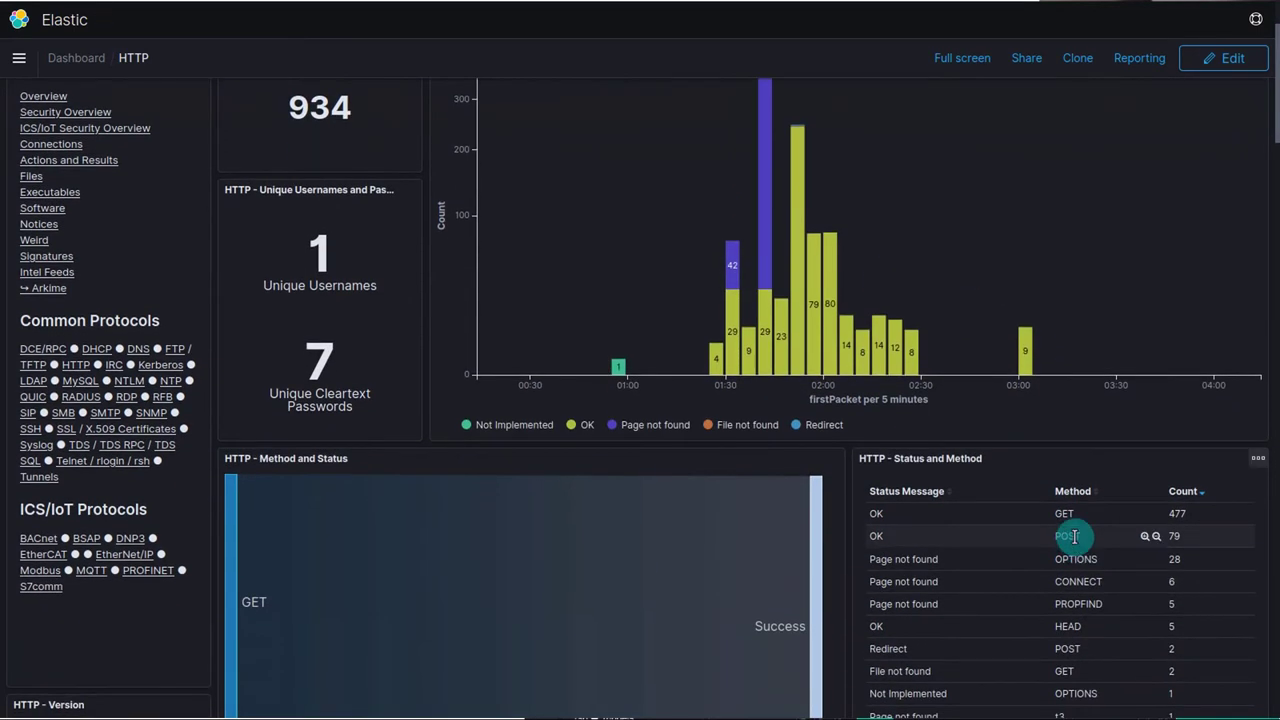
Filter the HTTP dashboard for the Not Implemented status message from the Status and Method table
{"action": "scroll", "coordinate": [1073, 536], "scroll_direction": "down", "scroll_amount": 2}
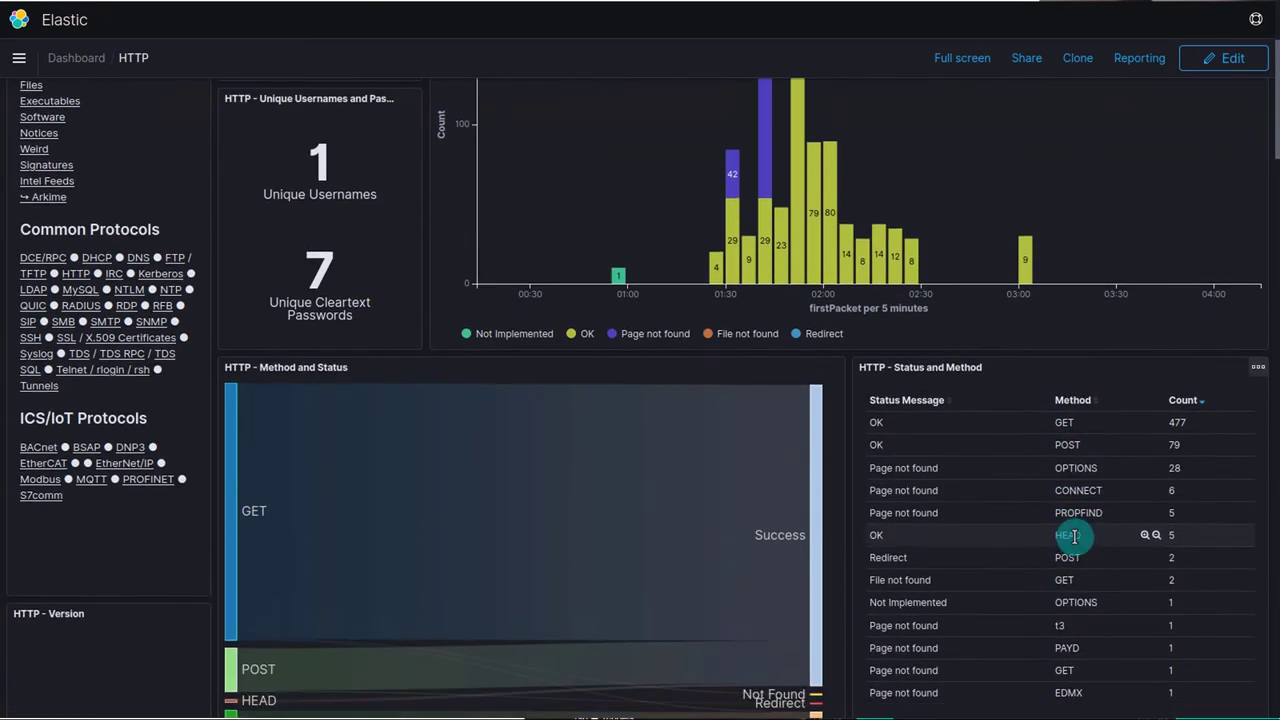
{"action": "left_click", "coordinate": [1031, 605]}
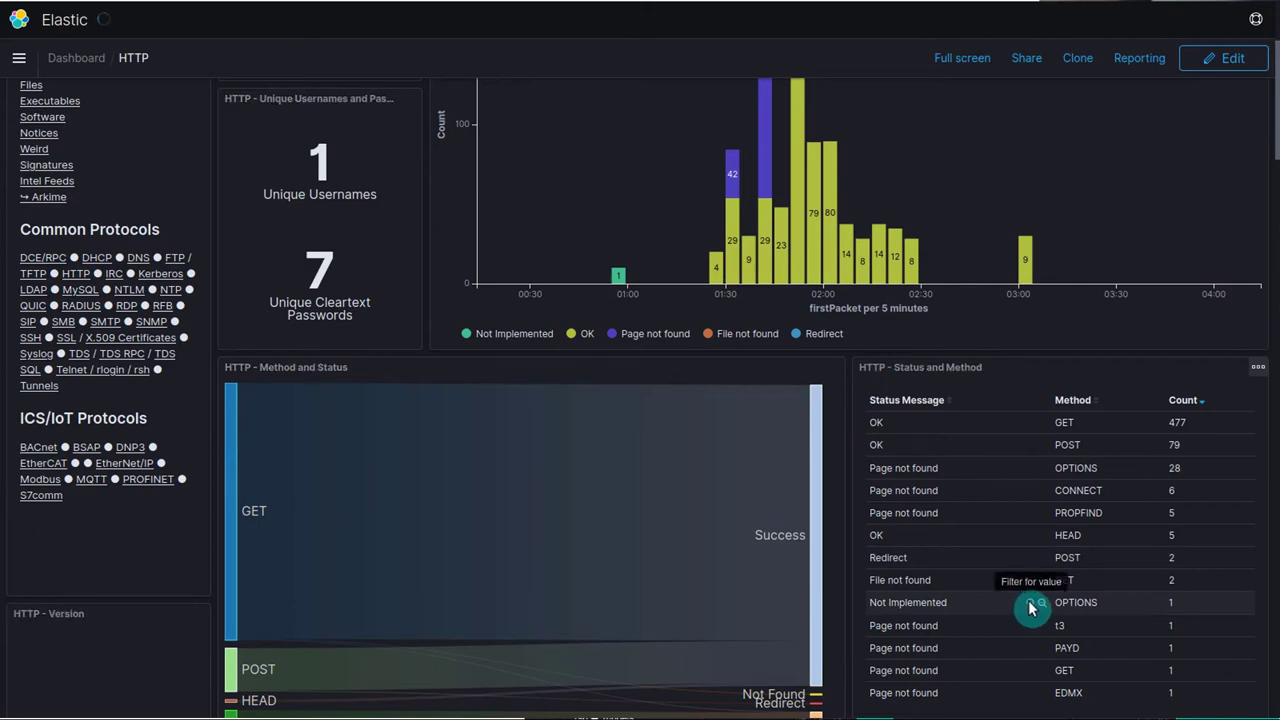
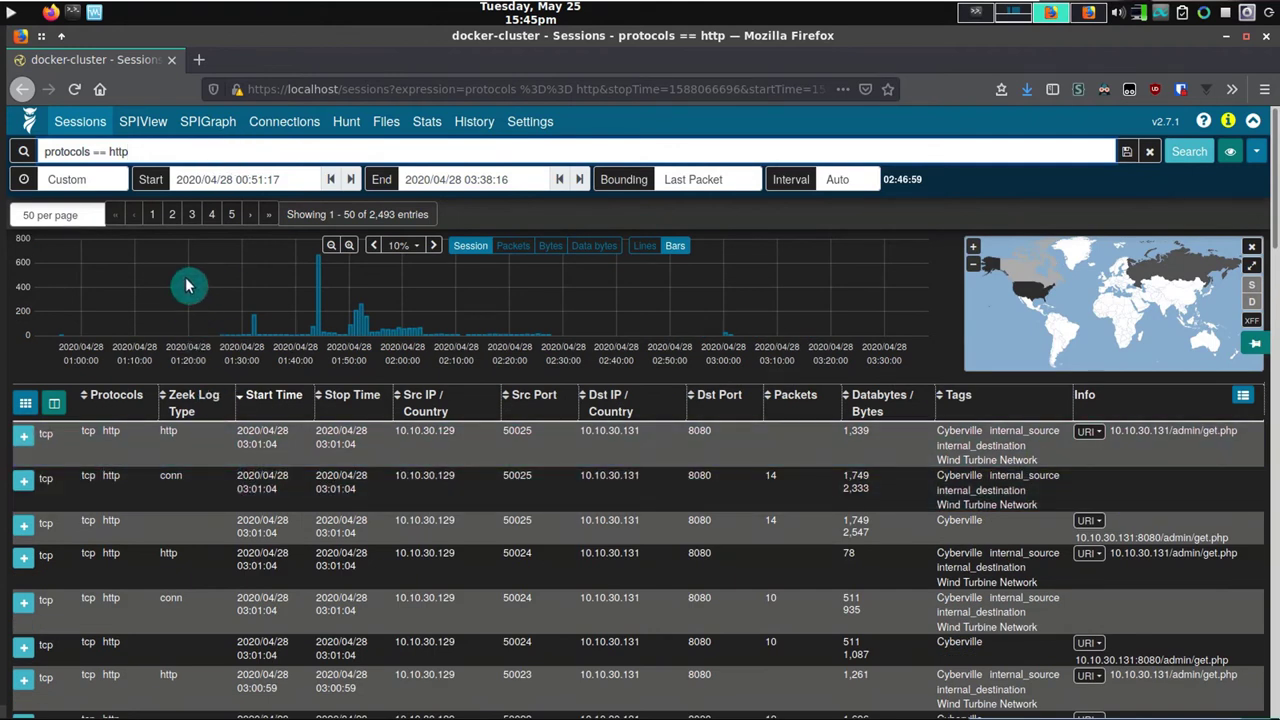
Overlay the Public IP Addresses view on the protocols == http search, and replace it with the PCAP Files view
{"action": "left_click", "coordinate": [1230, 152]}
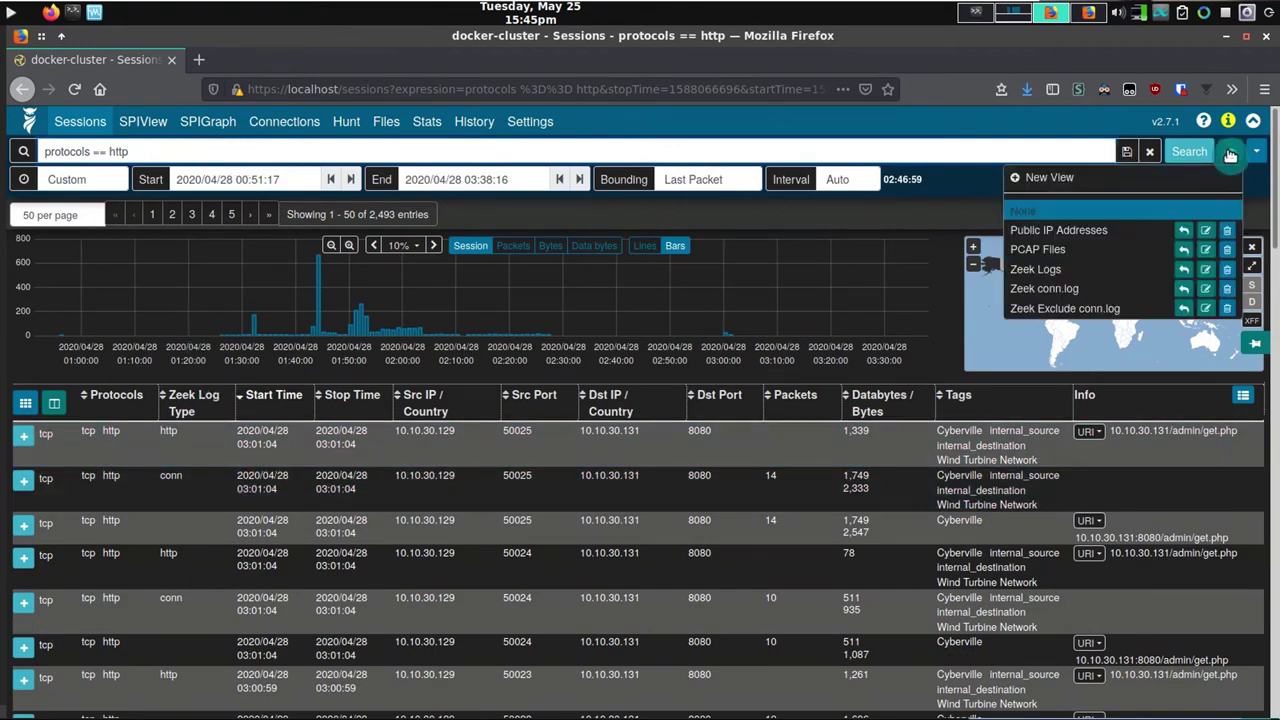
{"action": "left_click", "coordinate": [1119, 228]}
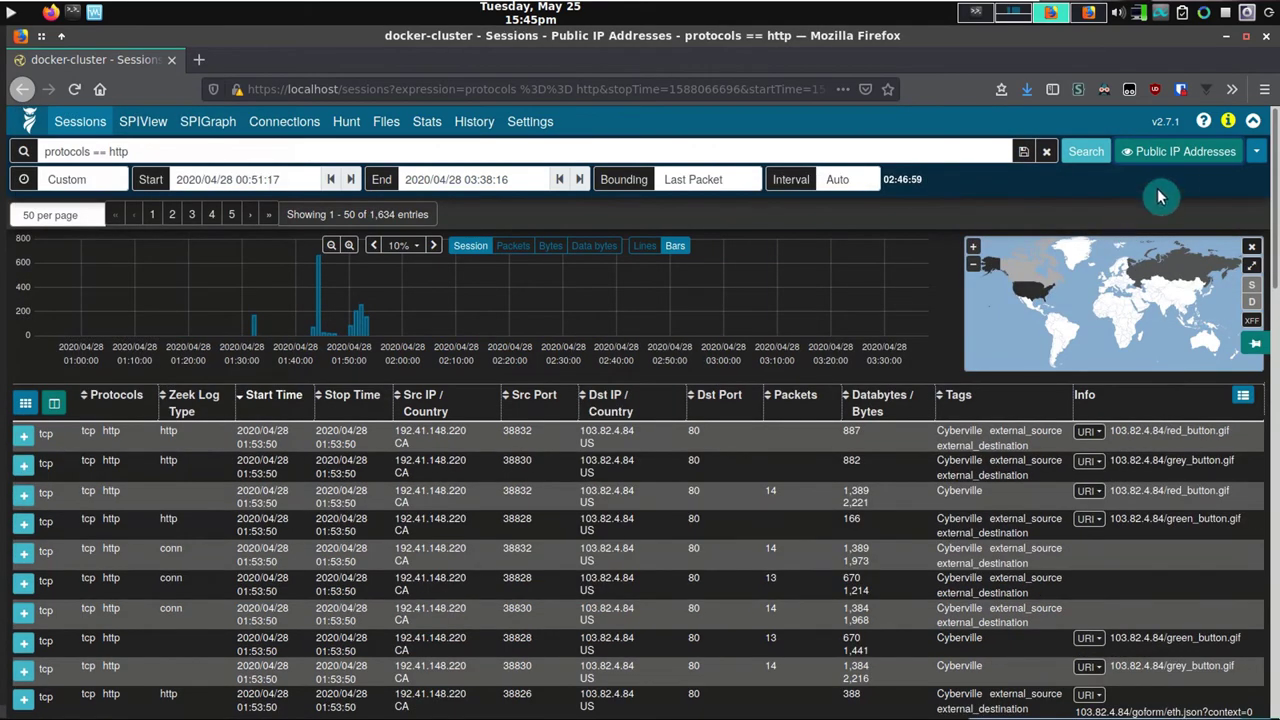
{"action": "left_click", "coordinate": [1180, 158]}
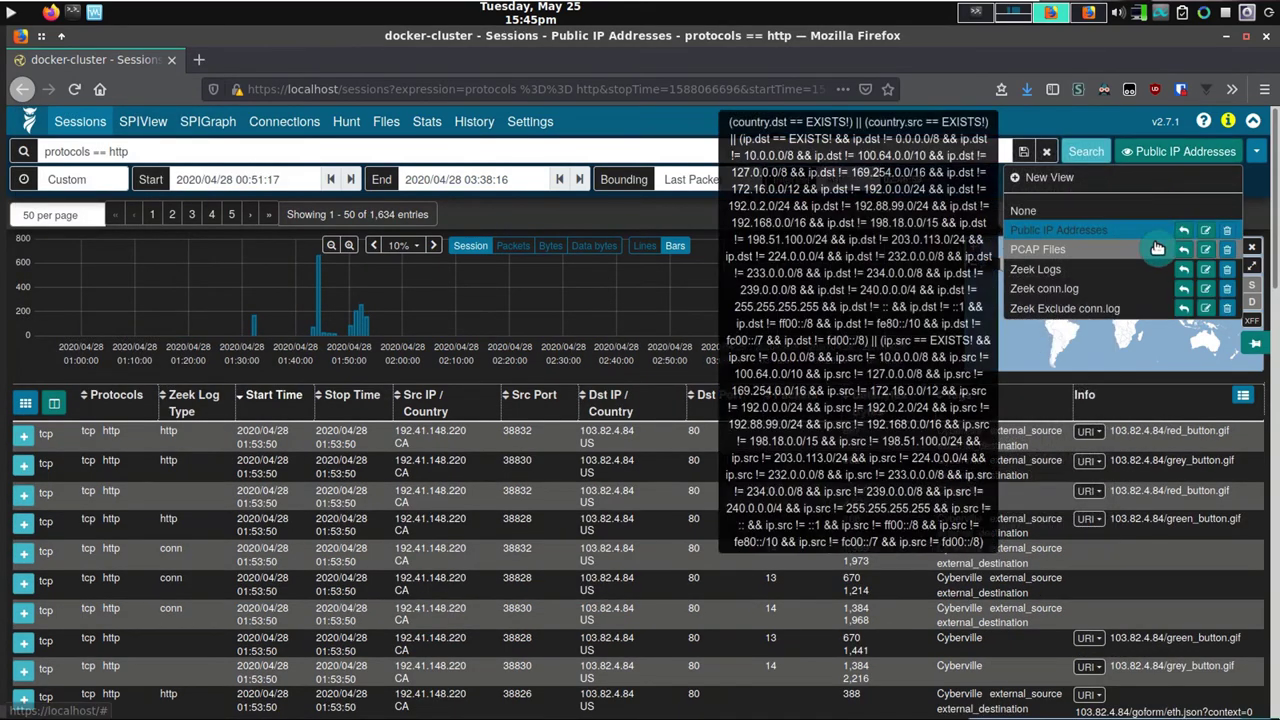
{"action": "left_click", "coordinate": [1154, 241]}
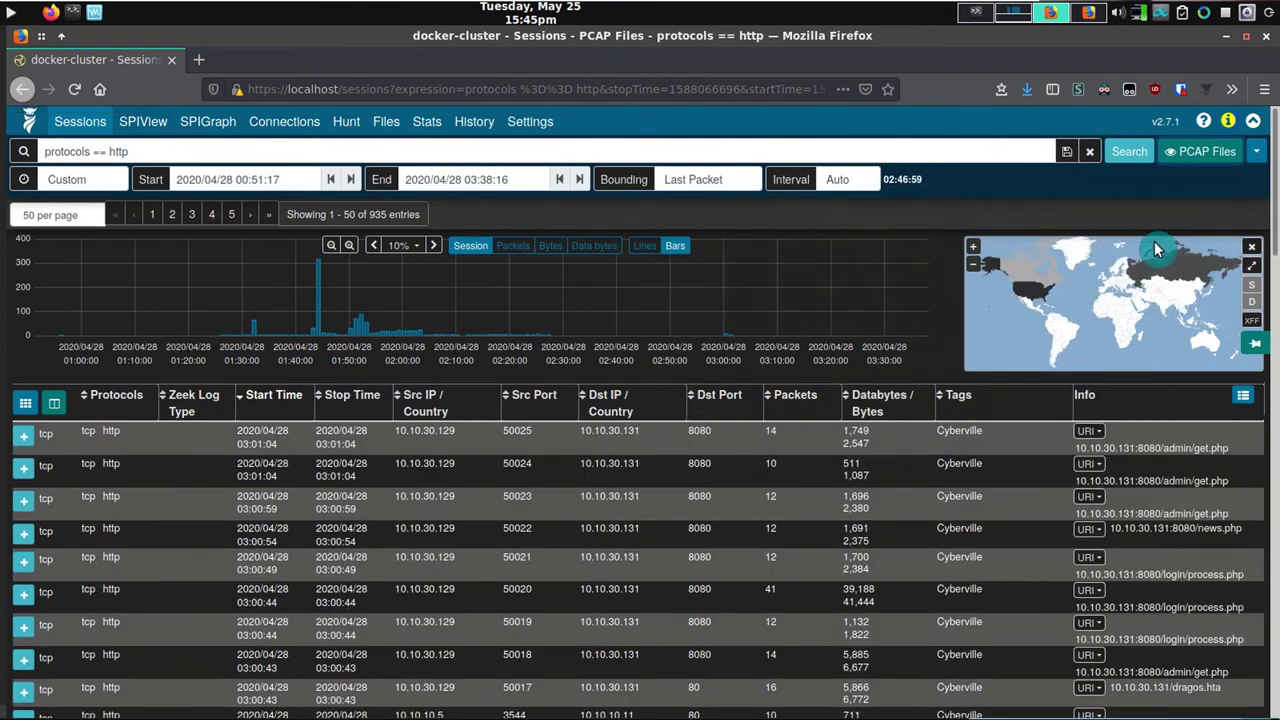
Switch the http session search to the Zeek Logs view, and replace that with the Zeek conn.log view
{"action": "left_click", "coordinate": [1180, 158]}
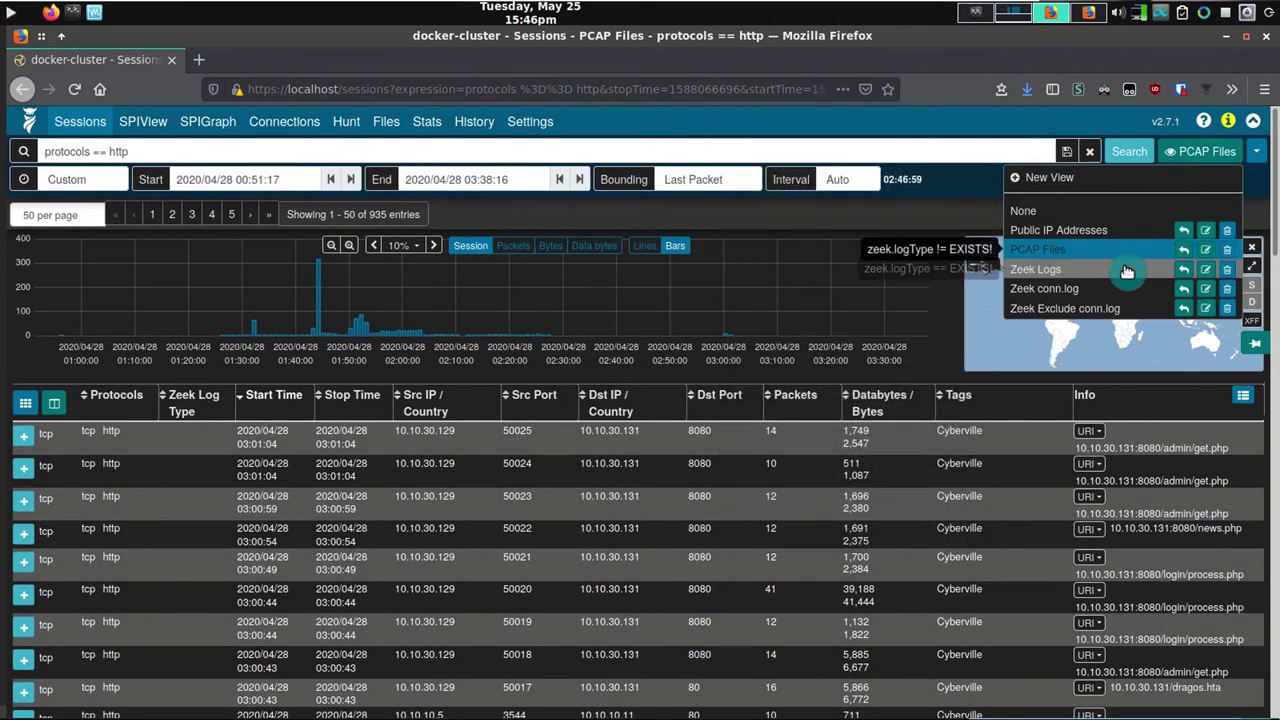
{"action": "left_click", "coordinate": [1129, 270]}
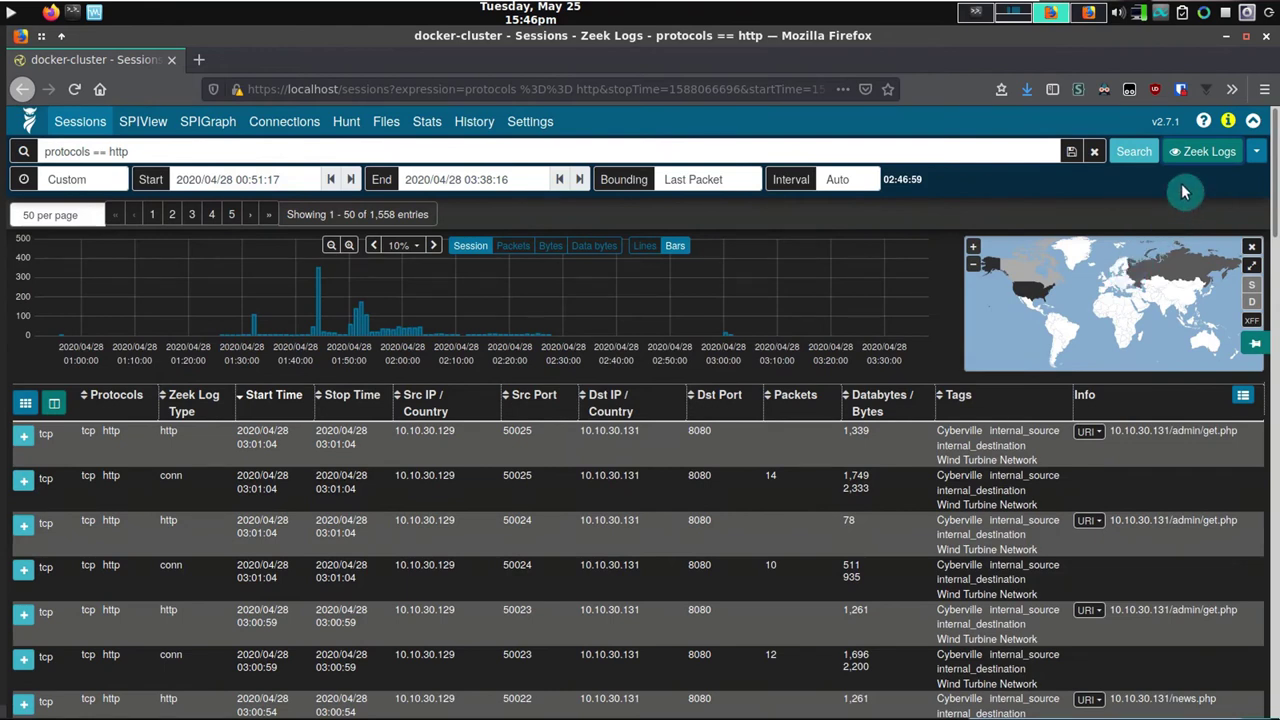
{"action": "left_click", "coordinate": [1200, 152]}
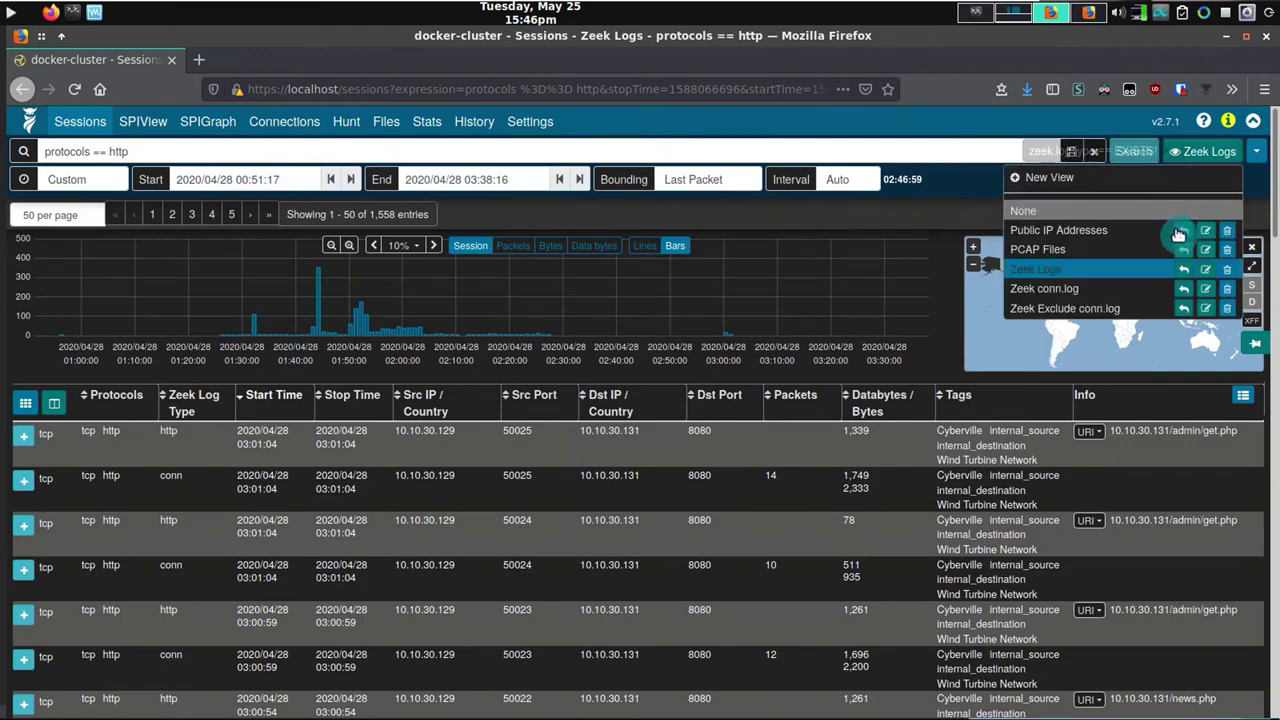
{"action": "left_click", "coordinate": [1146, 287]}
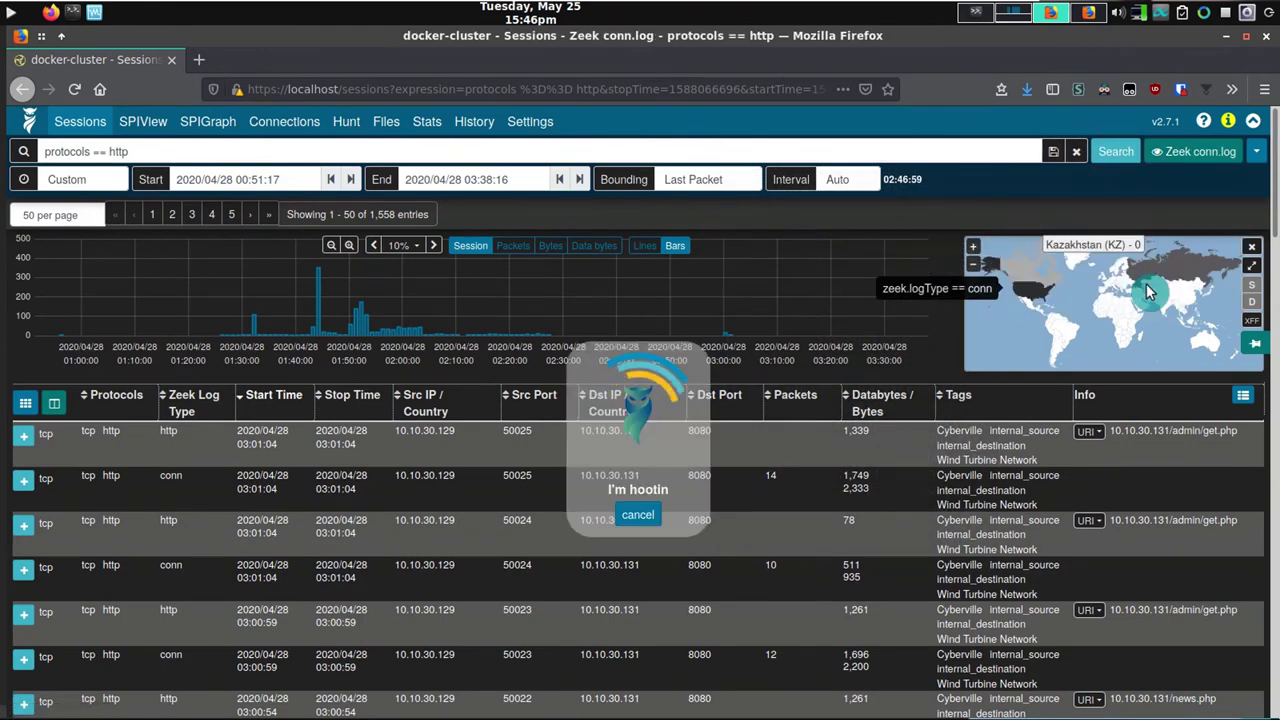
Apply the Zeek Exclude conn.log view and examine the details of the http session with source port 50024 down to its Zeek http.log fields
{"action": "left_click", "coordinate": [1200, 152]}
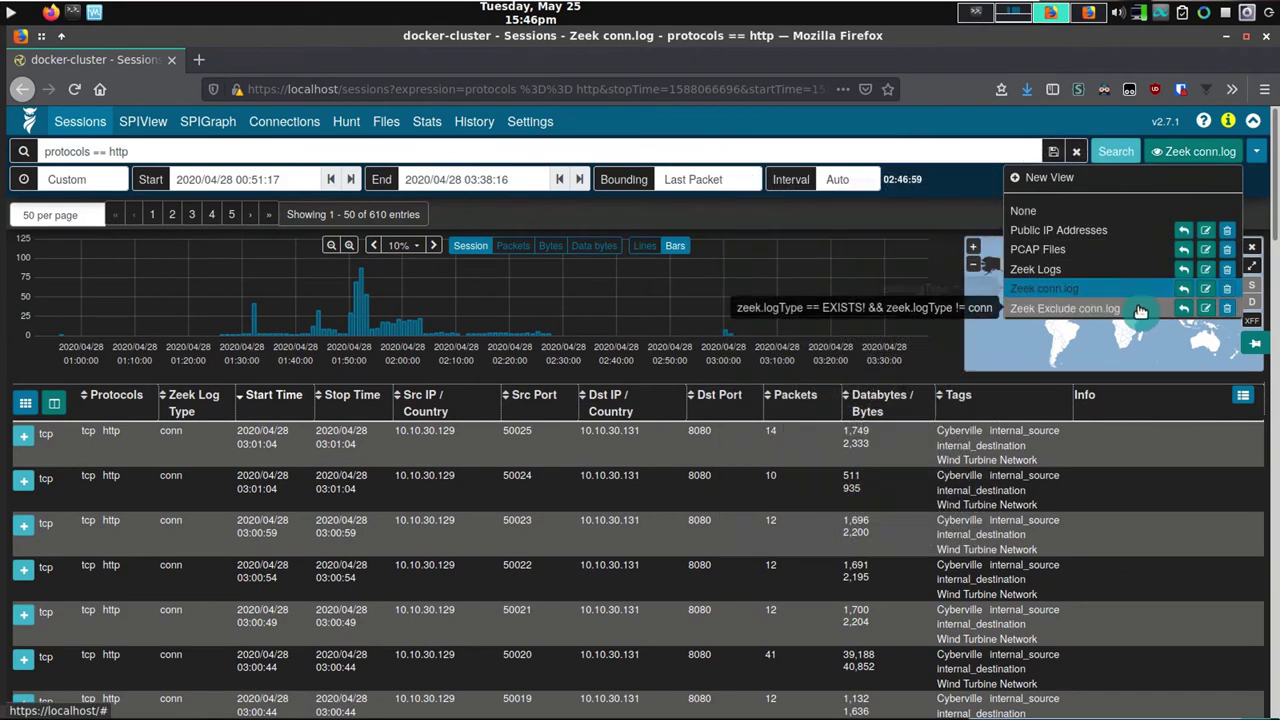
{"action": "left_click", "coordinate": [1139, 308]}
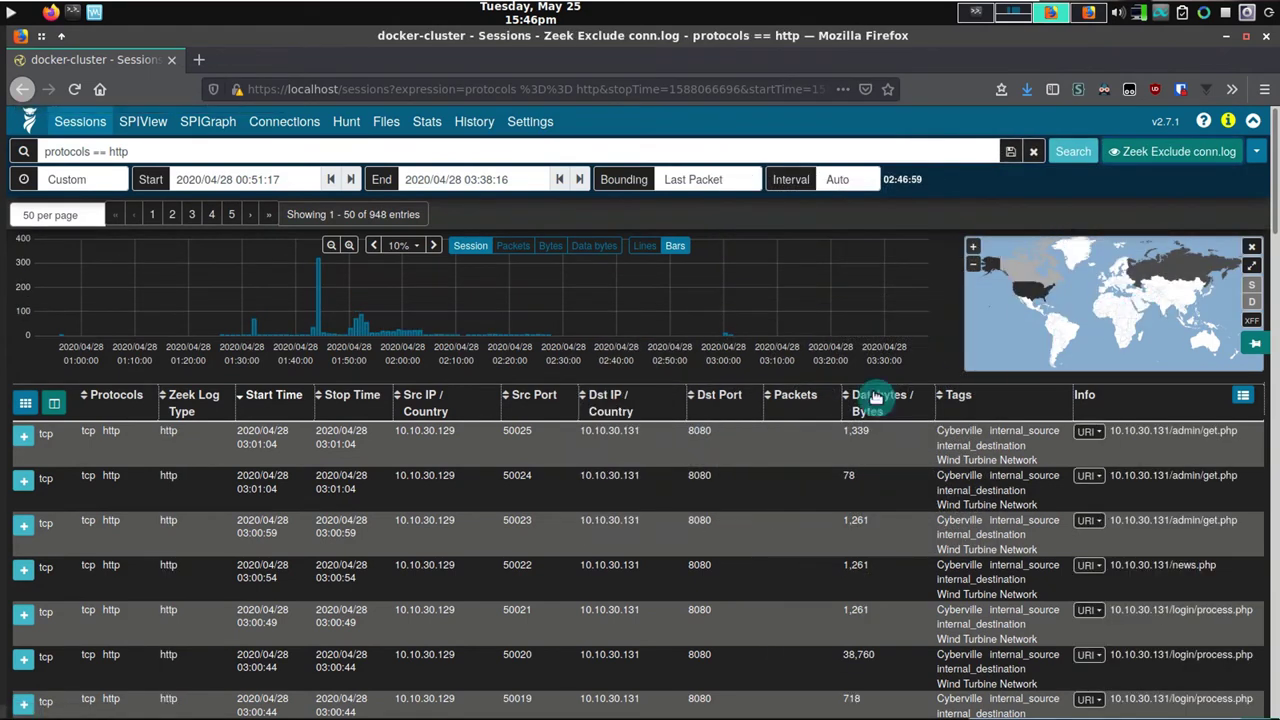
{"action": "left_click", "coordinate": [24, 481]}
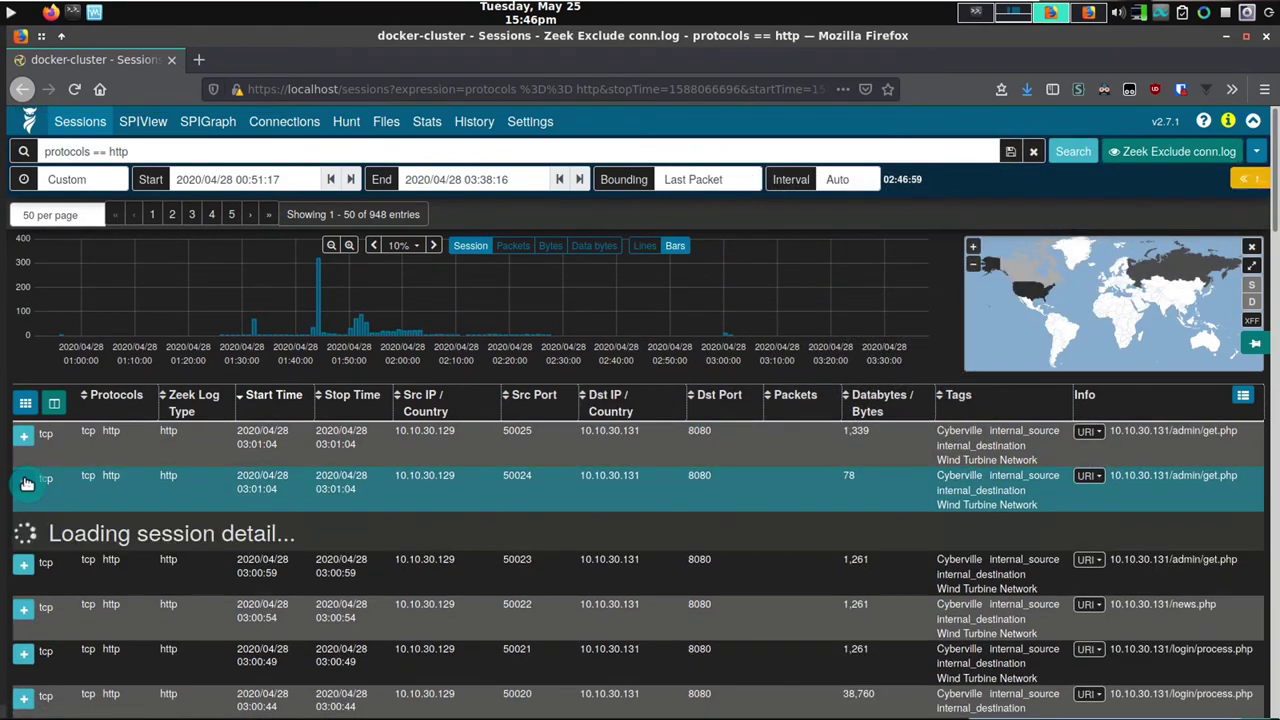
{"action": "scroll", "coordinate": [100, 483], "scroll_direction": "down", "scroll_amount": 5}
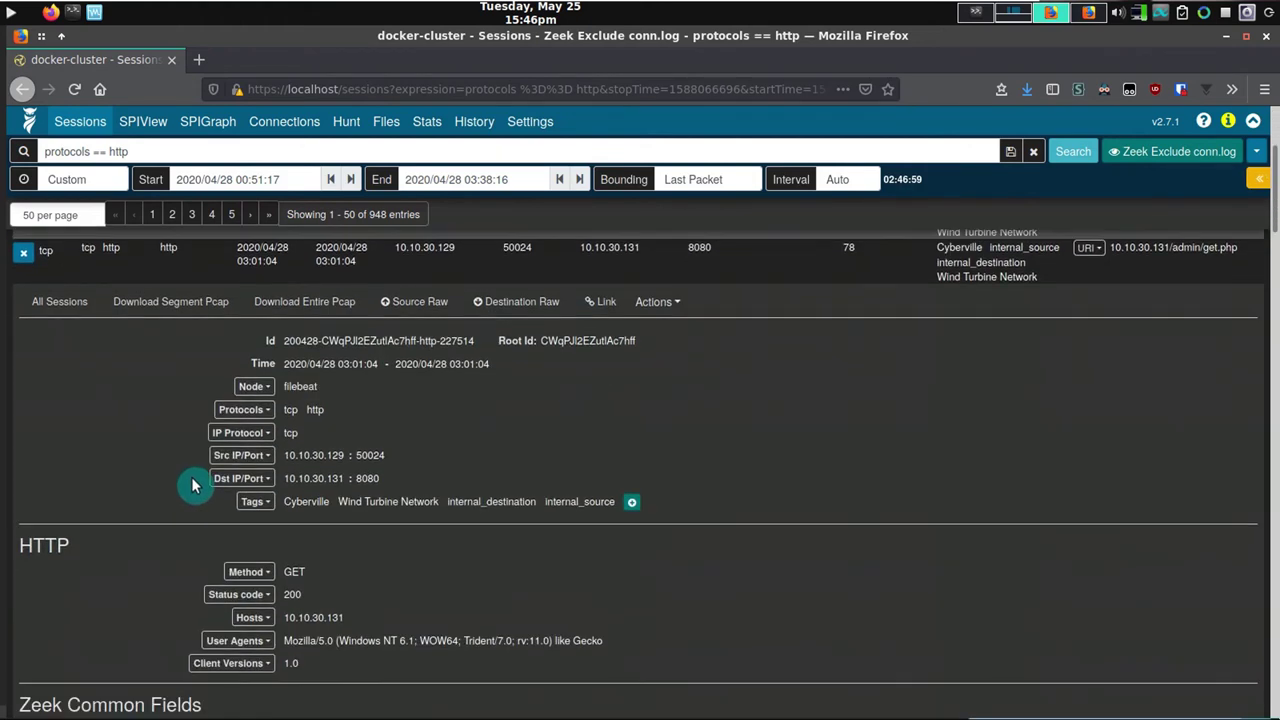
{"action": "scroll", "coordinate": [200, 483], "scroll_direction": "down", "scroll_amount": 6}
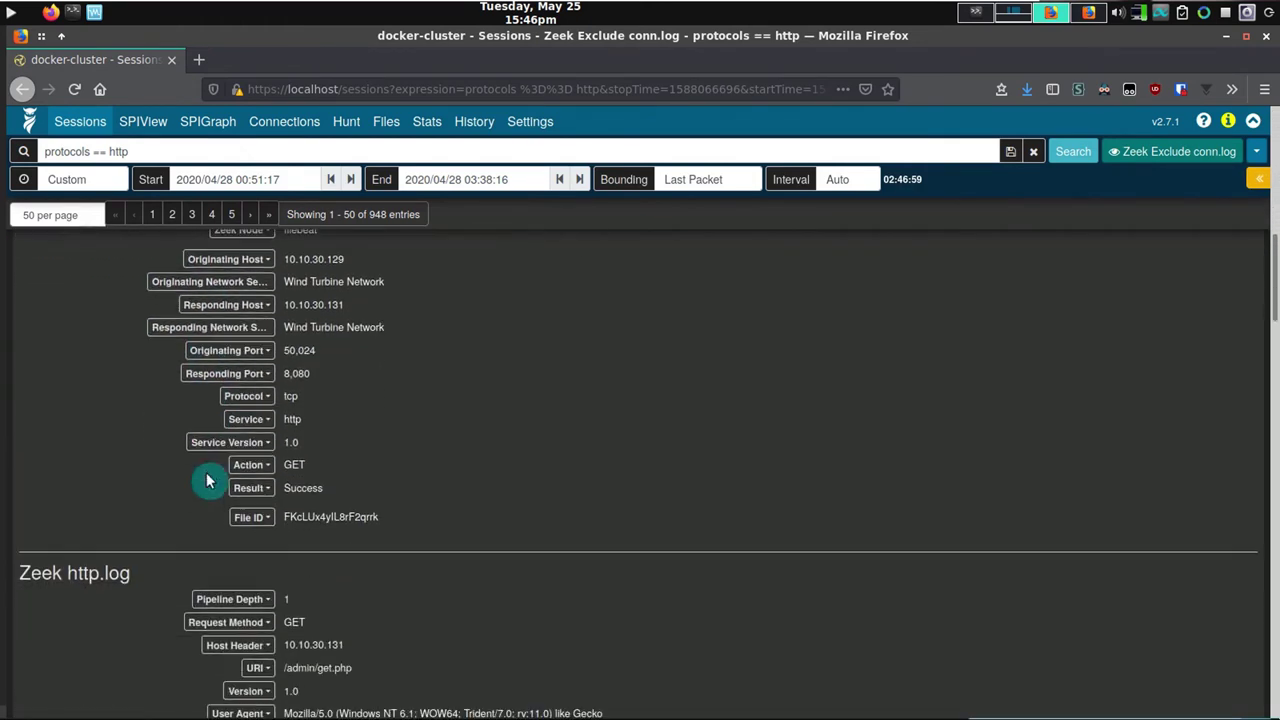
{"action": "scroll", "coordinate": [205, 481], "scroll_direction": "down", "scroll_amount": 3}
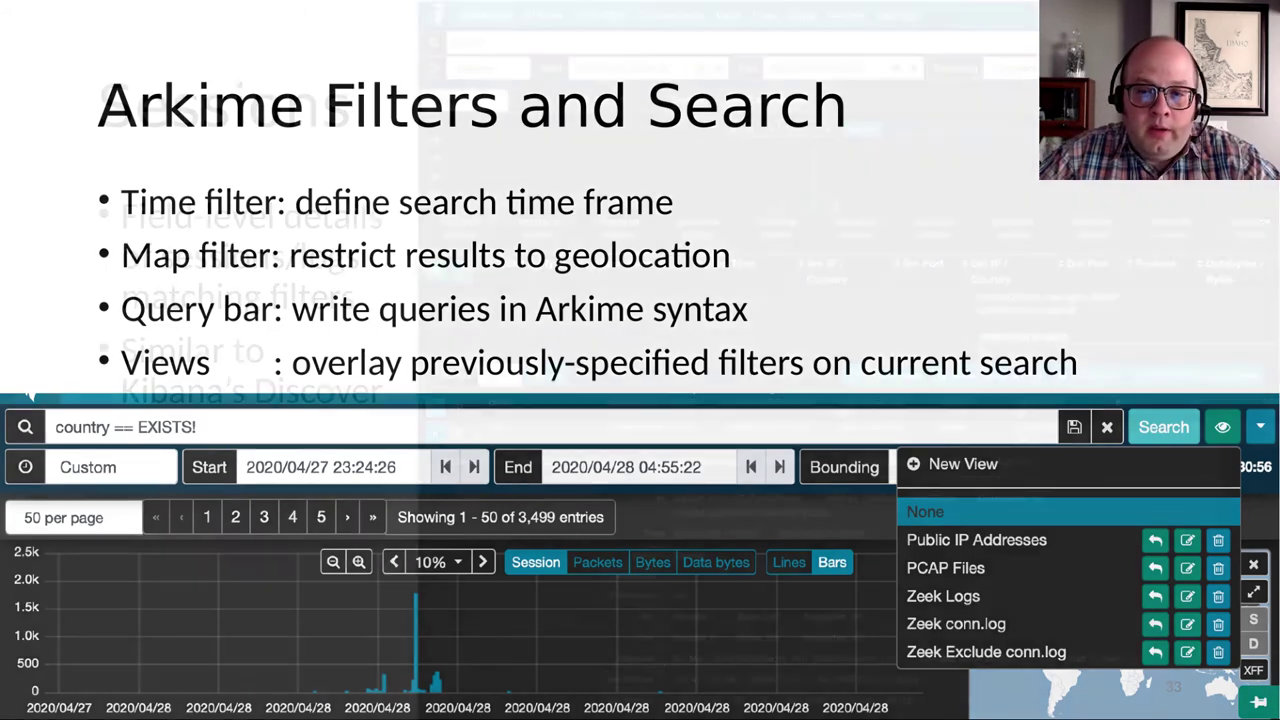
{"action": "key", "text": "Right"}
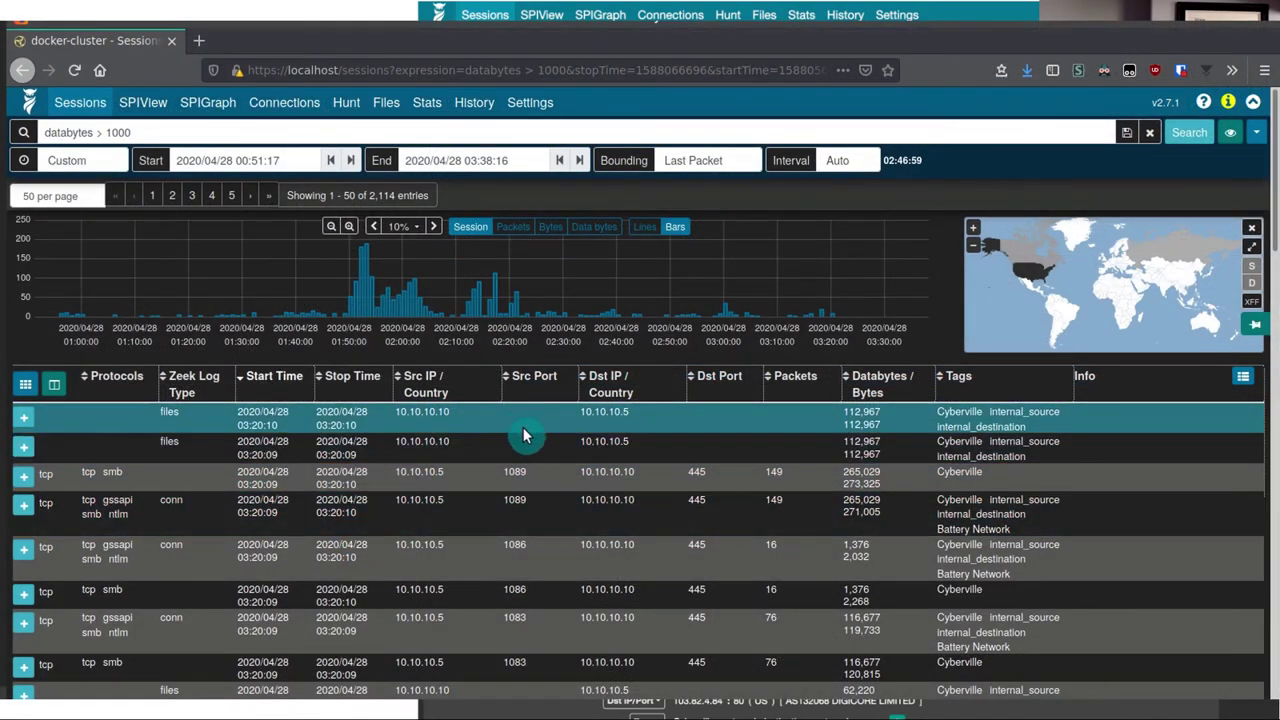
Browse the list of sessions matching databytes > 1000, comparing their protocols, log types and addresses
{"action": "scroll", "coordinate": [530, 450], "scroll_direction": "down", "scroll_amount": 5}
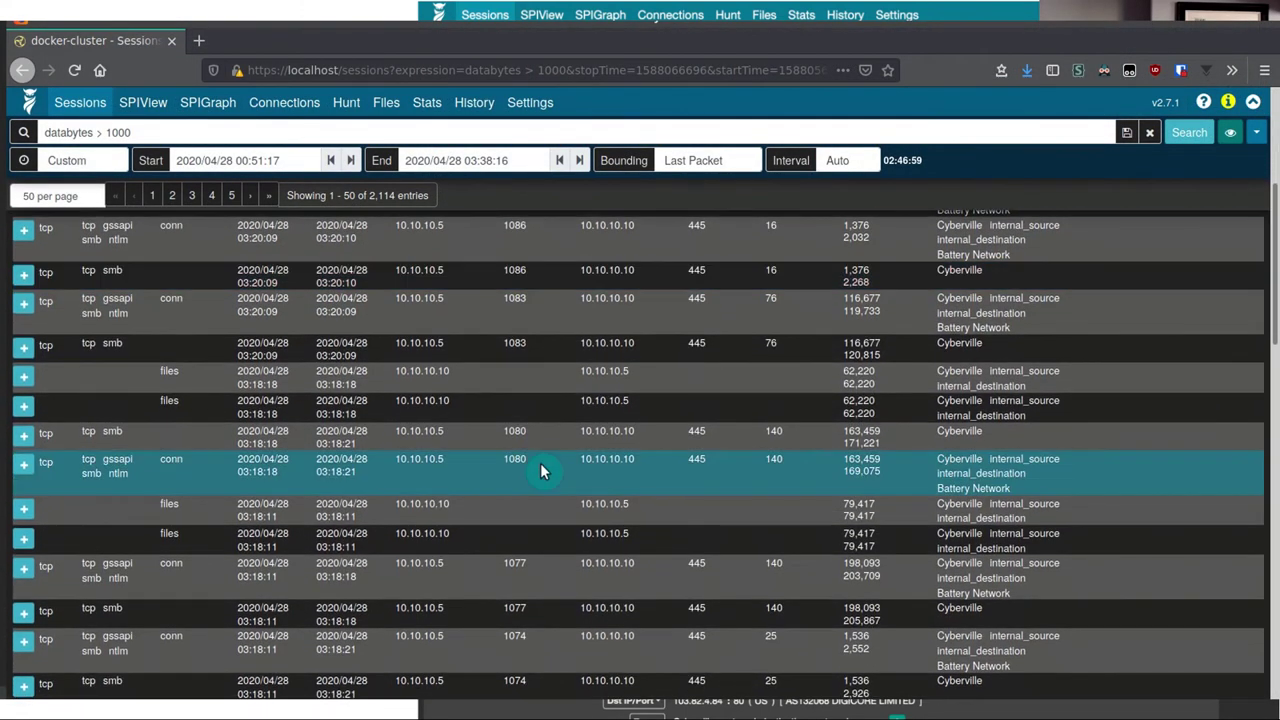
{"action": "scroll", "coordinate": [540, 471], "scroll_direction": "up", "scroll_amount": 3}
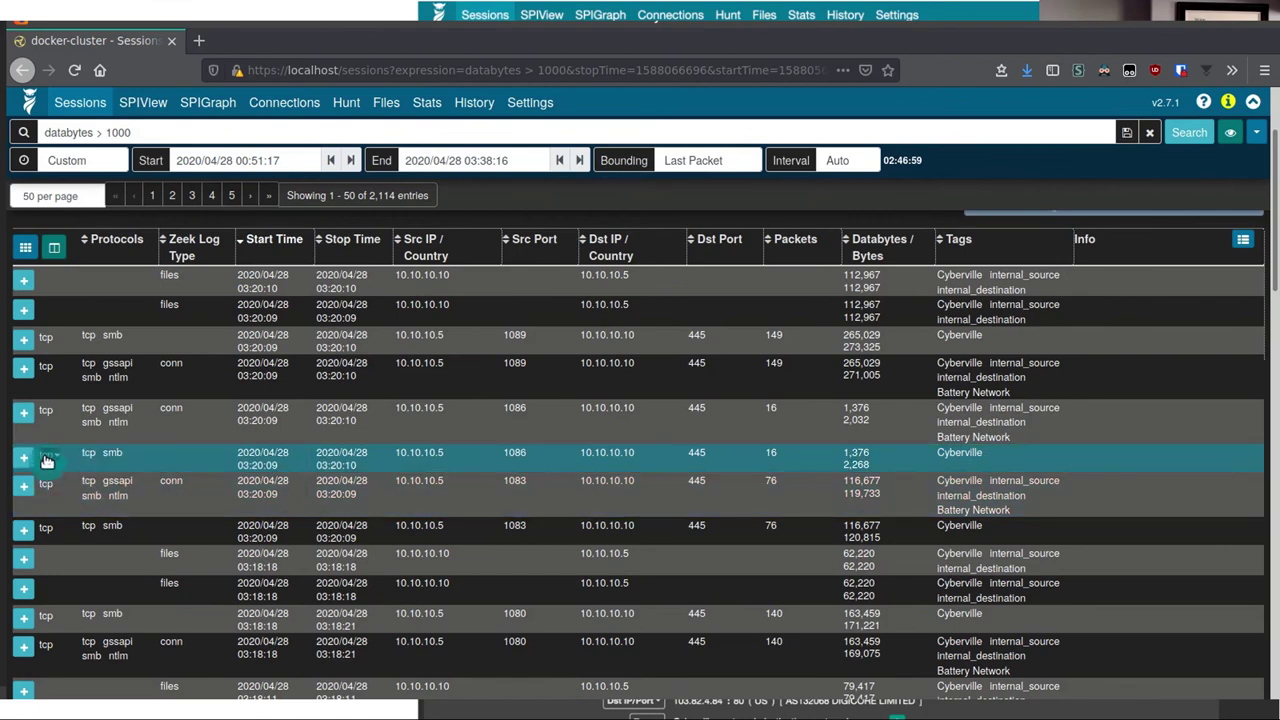
{"action": "scroll", "coordinate": [30, 457], "scroll_direction": "down", "scroll_amount": 7}
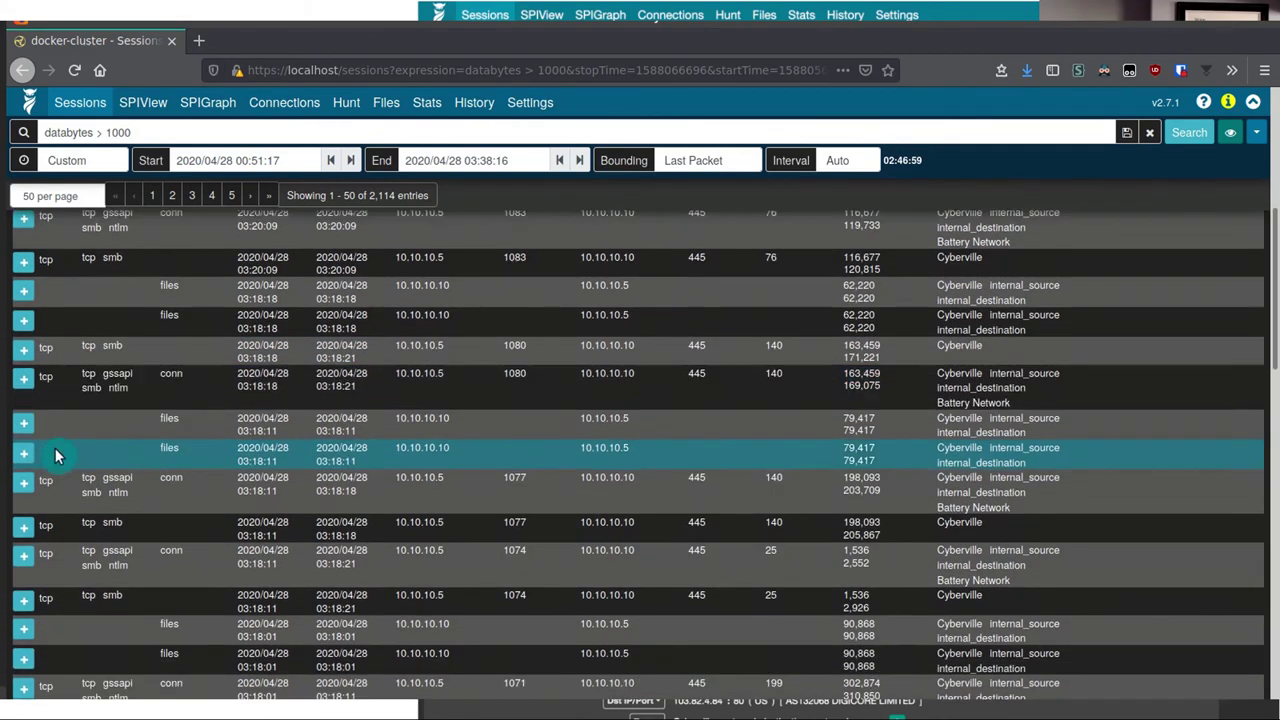
{"action": "scroll", "coordinate": [68, 460], "scroll_direction": "down", "scroll_amount": 8}
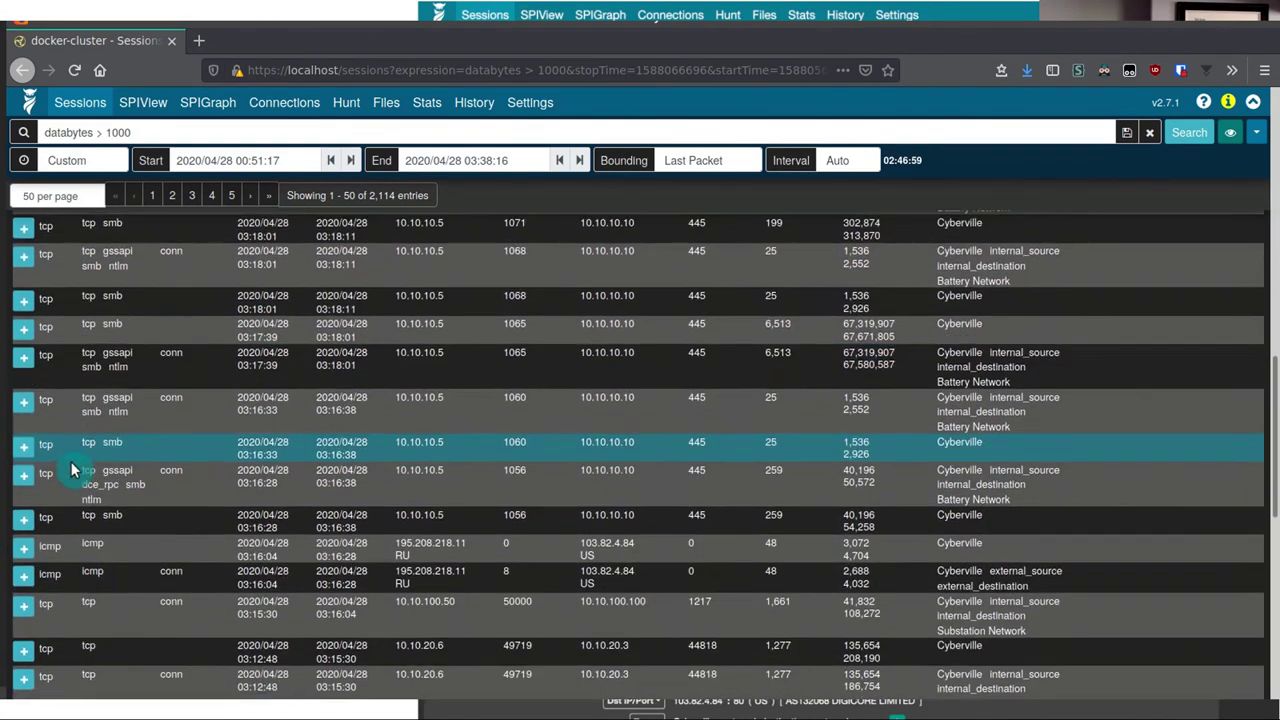
{"action": "scroll", "coordinate": [256, 464], "scroll_direction": "up", "scroll_amount": 6}
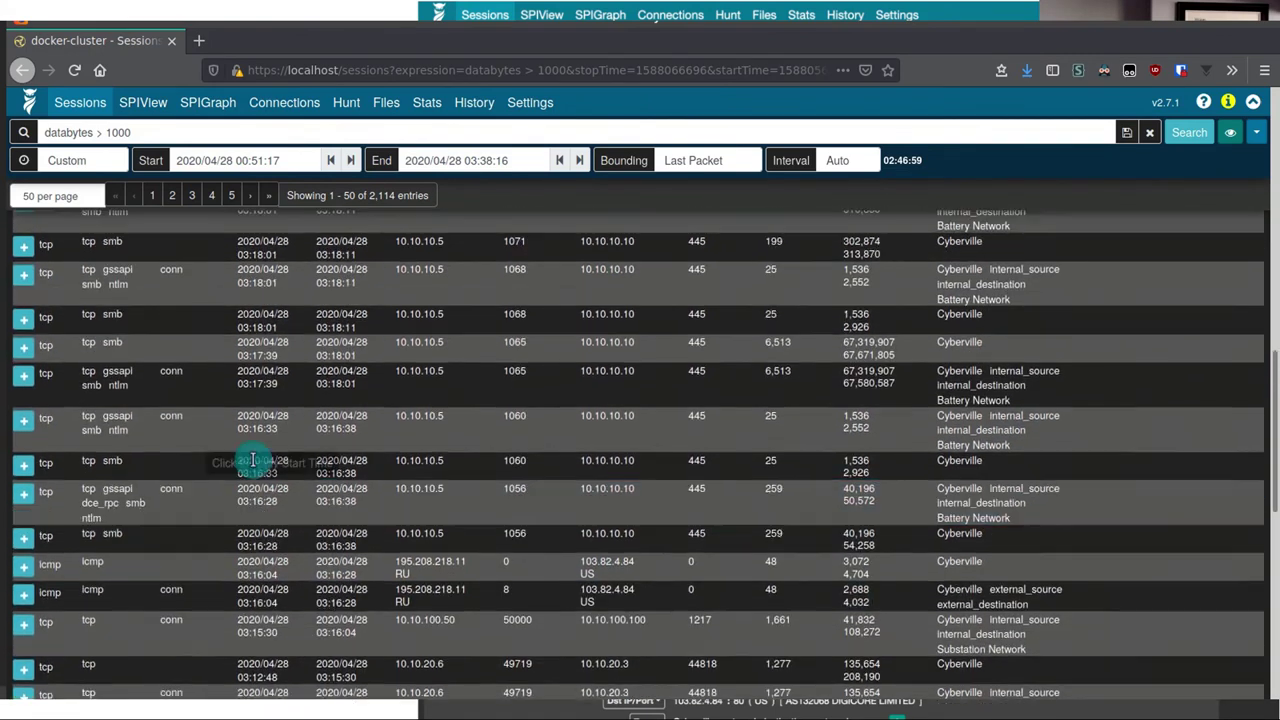
{"action": "scroll", "coordinate": [262, 475], "scroll_direction": "up", "scroll_amount": 8}
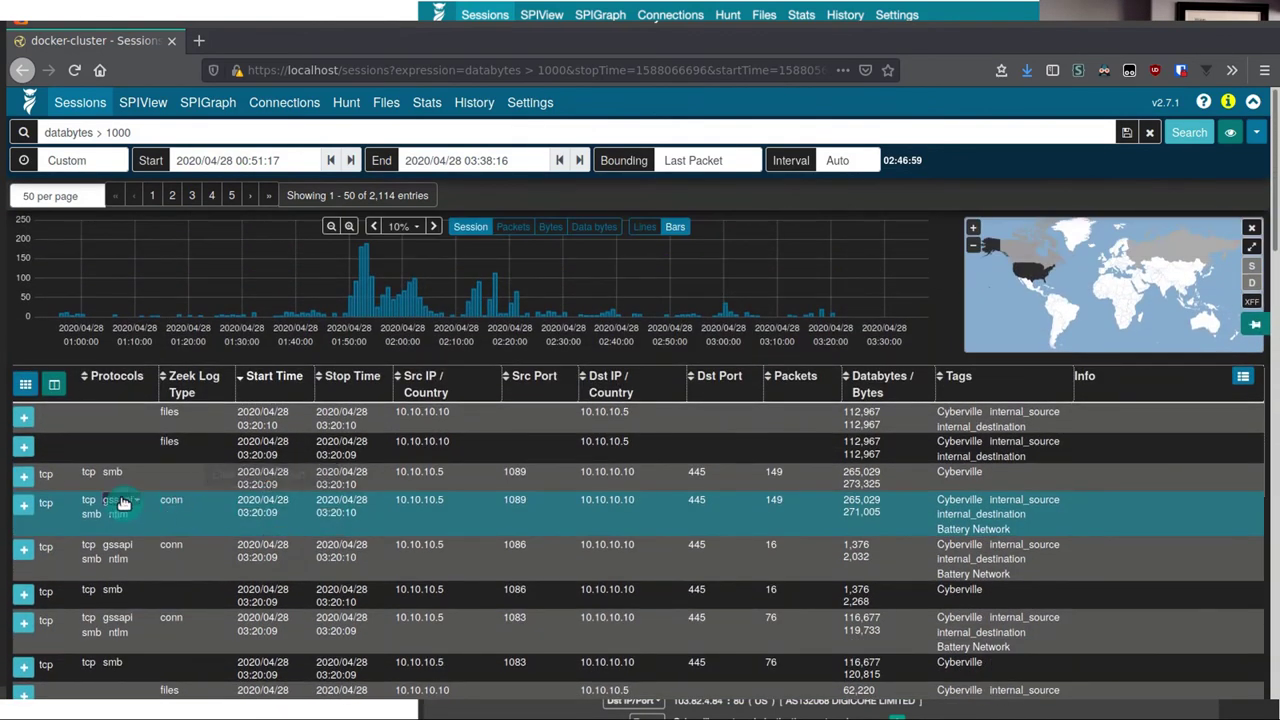
Expand the first Zeek conn session with source port 1089 and examine its Zeek common and conn.log fields
{"action": "scroll", "coordinate": [35, 477], "scroll_direction": "down", "scroll_amount": 3}
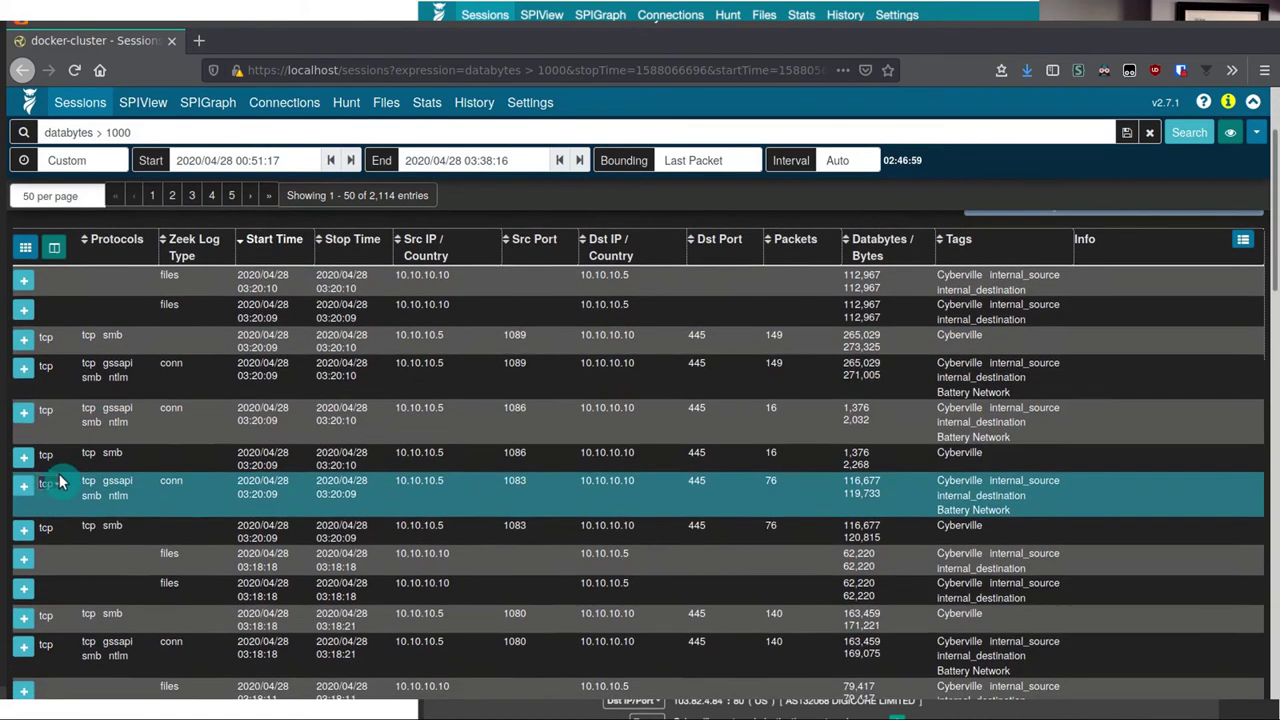
{"action": "left_click", "coordinate": [24, 369]}
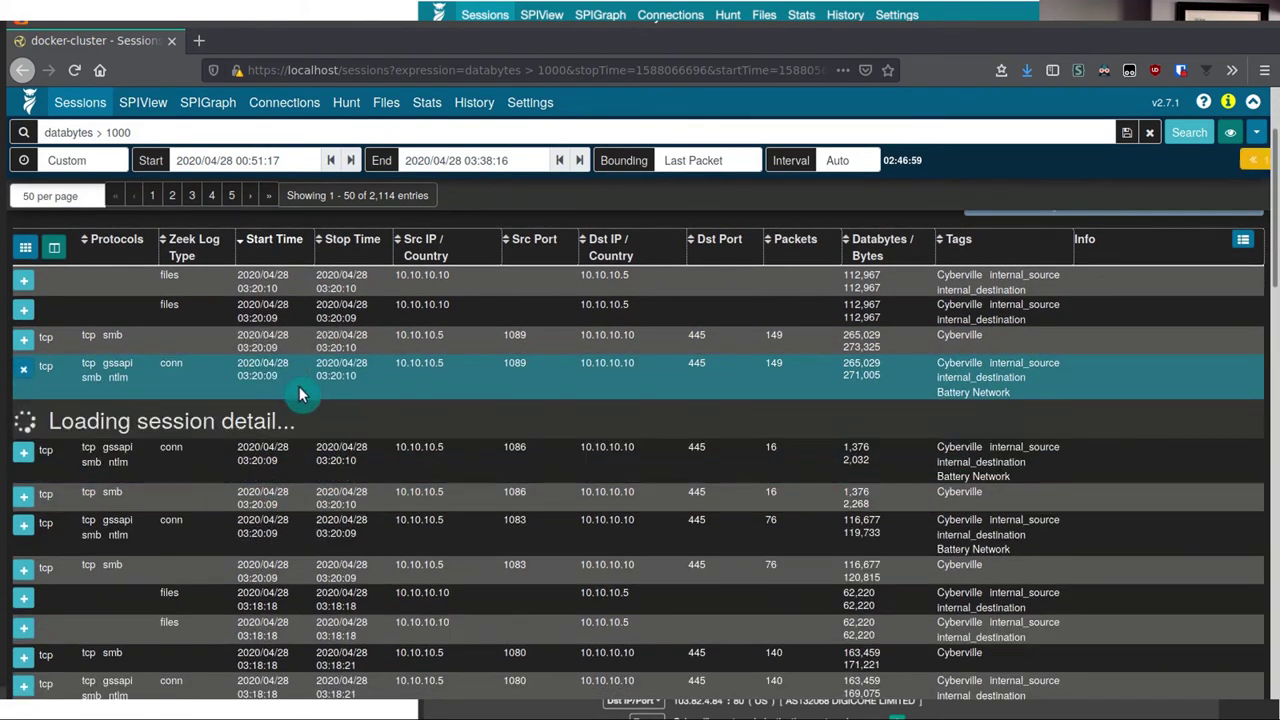
{"action": "scroll", "coordinate": [312, 421], "scroll_direction": "down", "scroll_amount": 5}
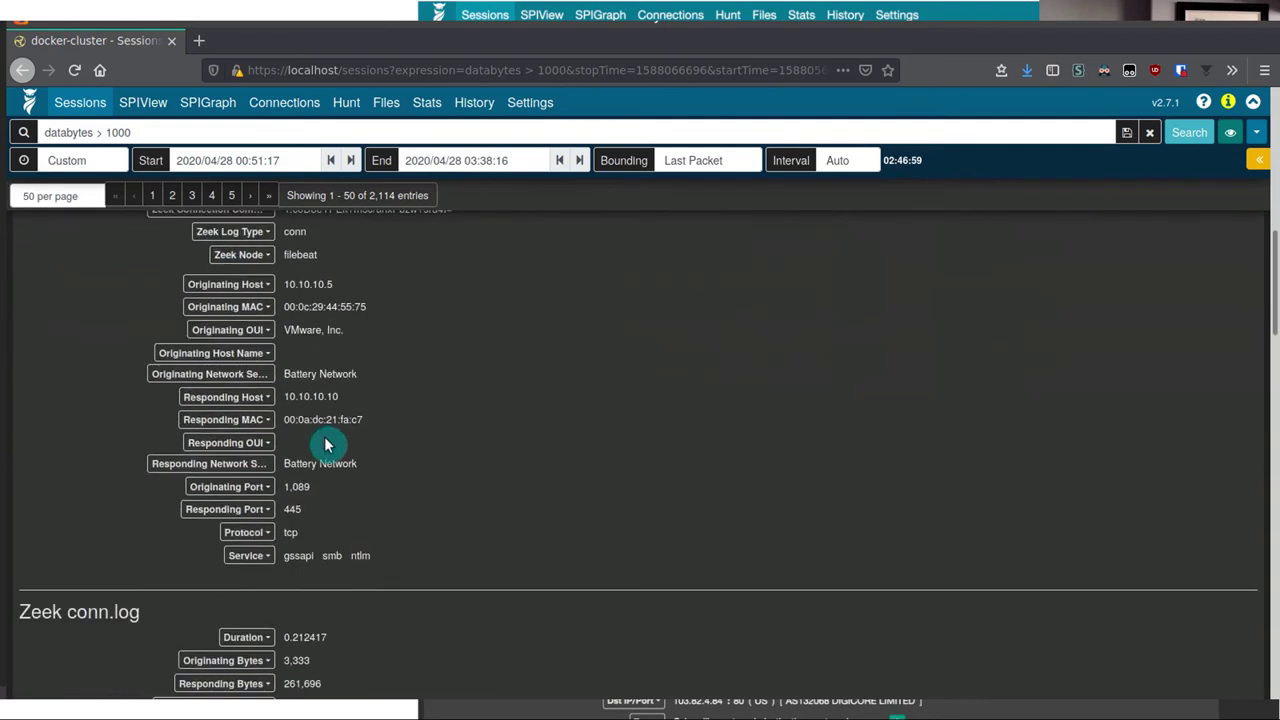
{"action": "scroll", "coordinate": [327, 443], "scroll_direction": "up", "scroll_amount": 2}
{"action": "scroll", "coordinate": [327, 443], "scroll_direction": "up", "scroll_amount": 10}
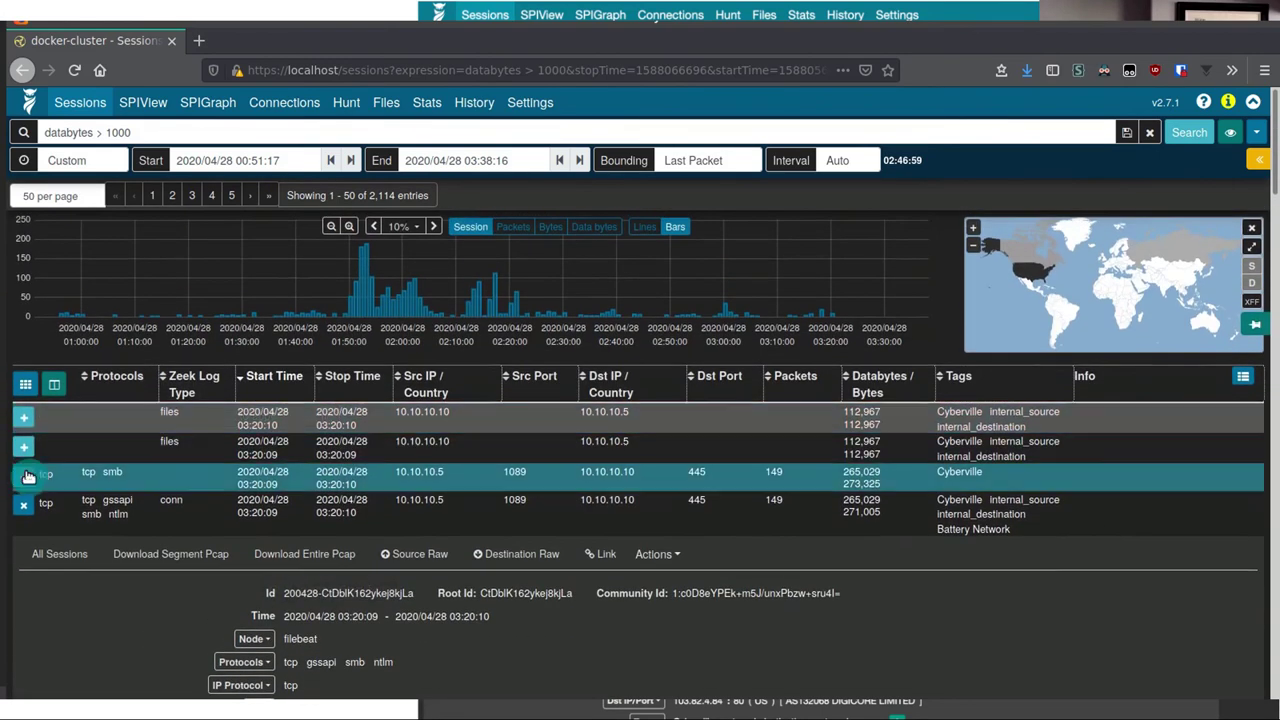
Expand the tcp smb session with source port 1089 and examine its details, SMB fields and source and destination packet payloads
{"action": "left_click", "coordinate": [173, 462]}
{"action": "scroll", "coordinate": [260, 440], "scroll_direction": "down", "scroll_amount": 4}
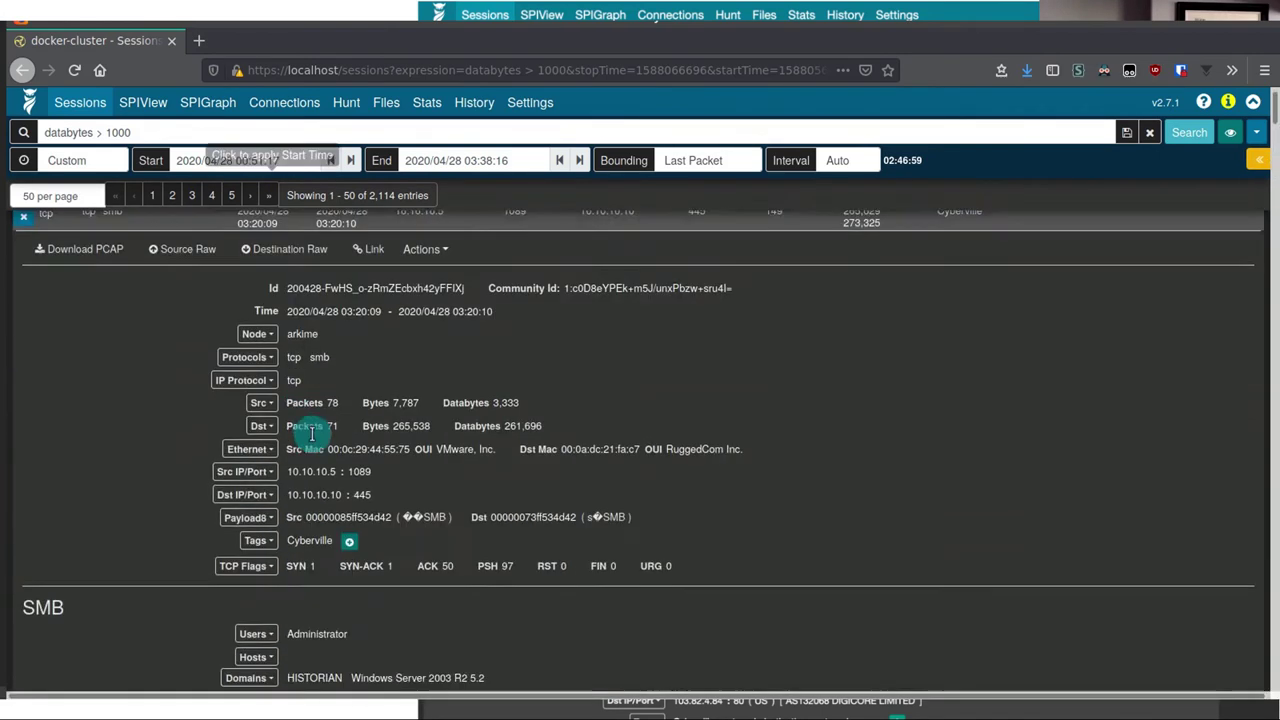
{"action": "scroll", "coordinate": [316, 440], "scroll_direction": "down", "scroll_amount": 5}
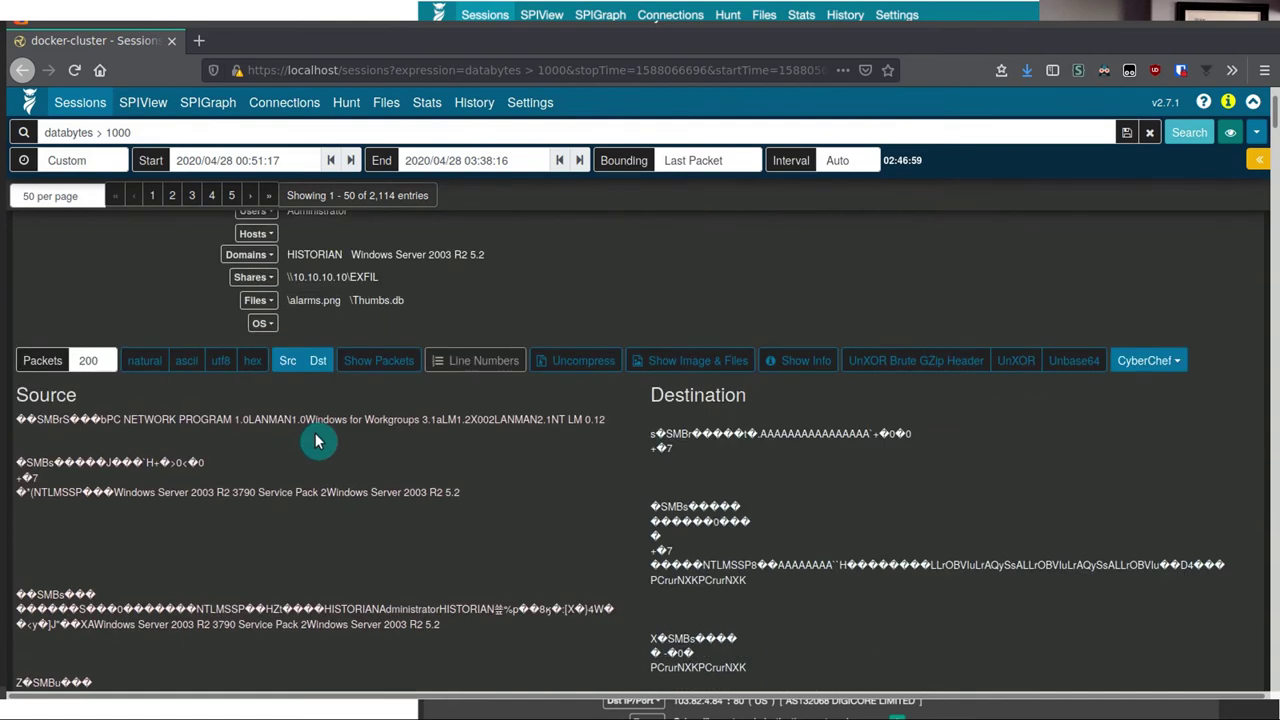
{"action": "scroll", "coordinate": [316, 440], "scroll_direction": "up", "scroll_amount": 3}
{"action": "scroll", "coordinate": [316, 440], "scroll_direction": "up", "scroll_amount": 5}
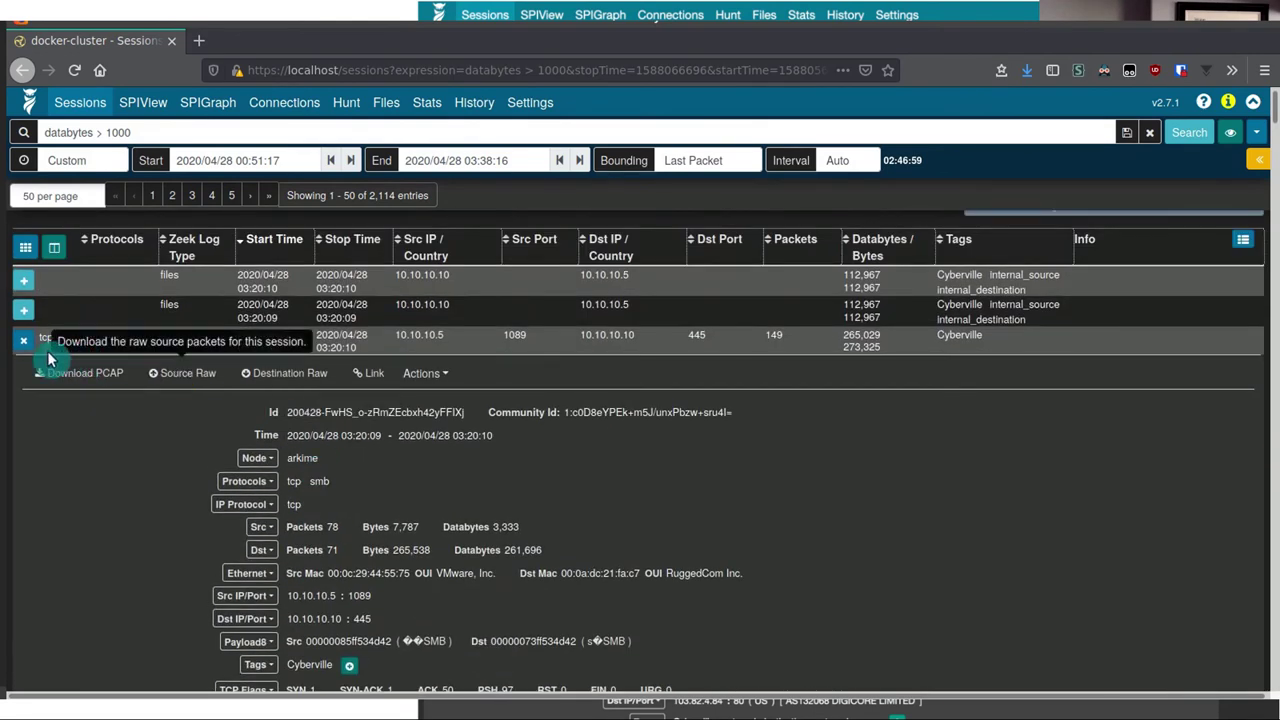
Collapse the details of the tcp smb session and the Zeek conn session
{"action": "left_click", "coordinate": [24, 342]}
{"action": "left_click", "coordinate": [24, 370]}
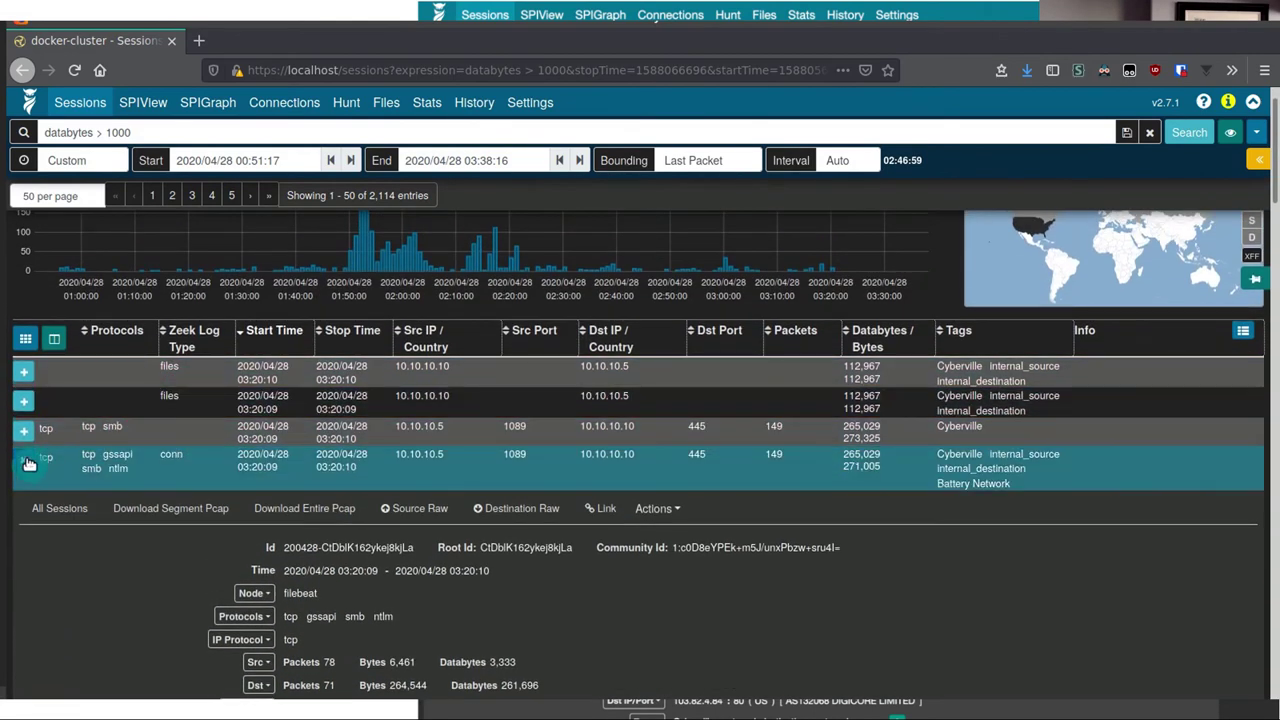
{"action": "left_click", "coordinate": [55, 456]}
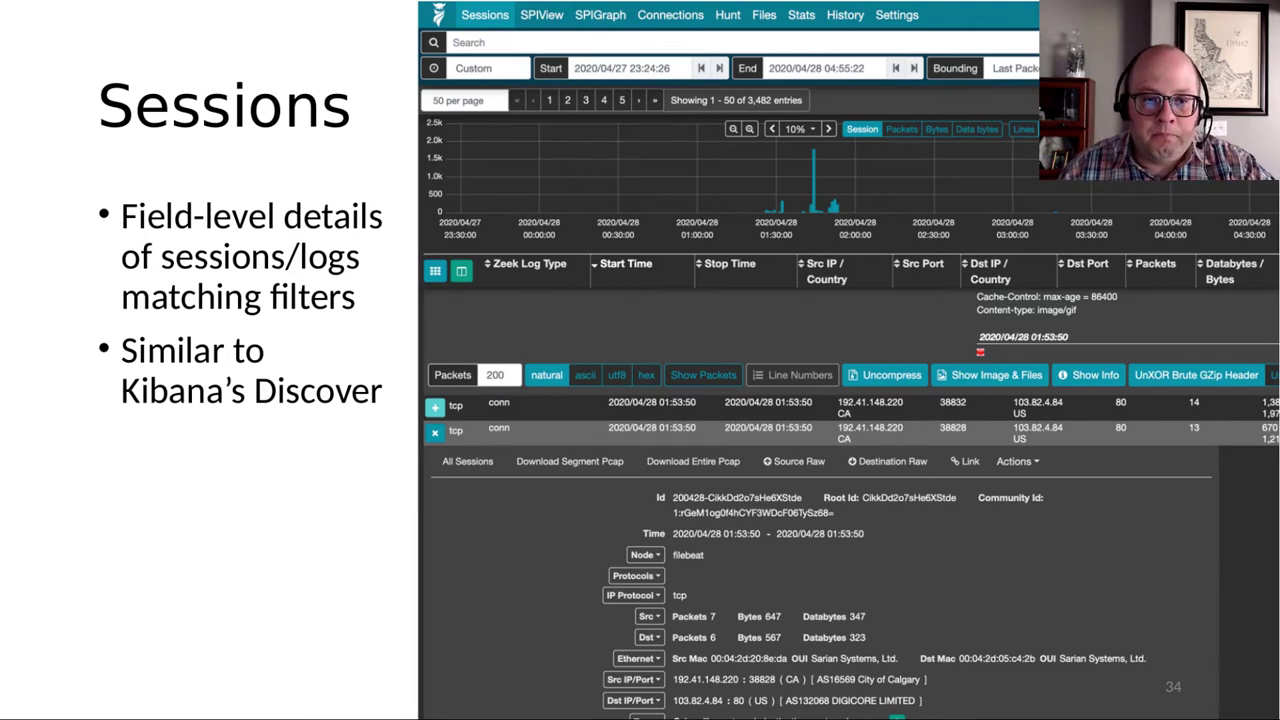
{"action": "key", "text": "Right"}
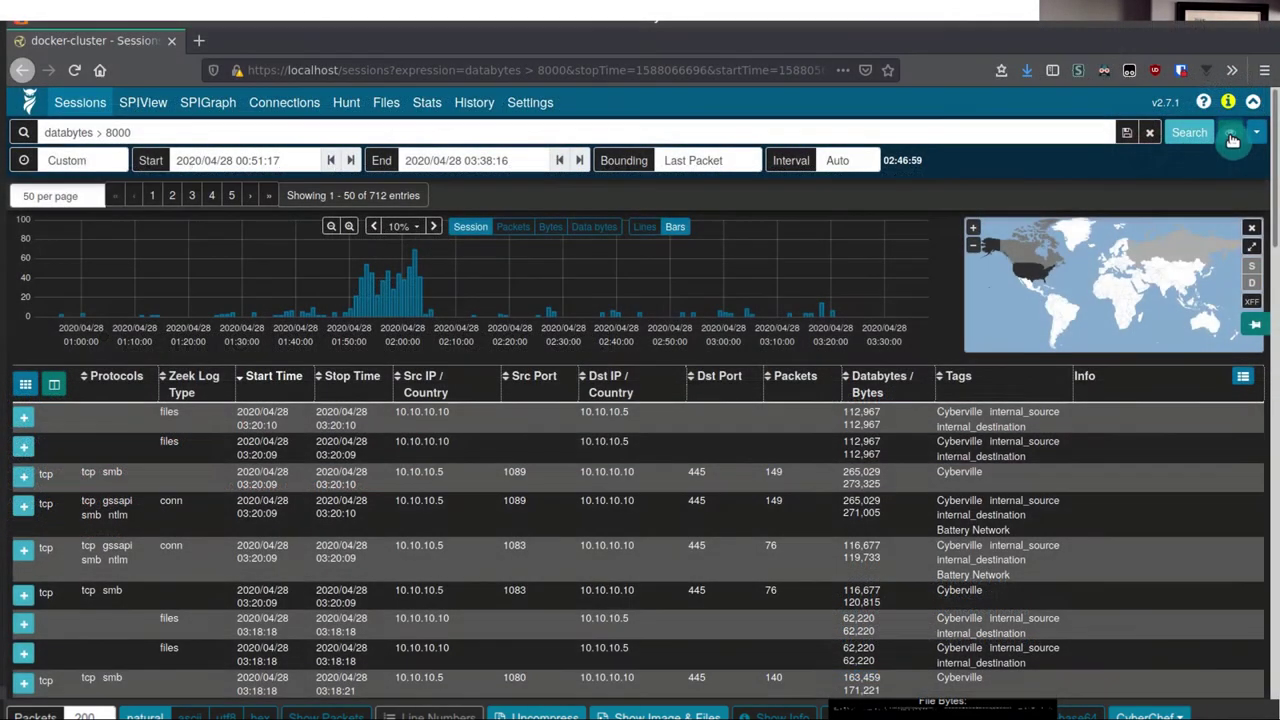
Apply the PCAP Files view to the sessions matching databytes > 8000 and look through the filtered list
{"action": "left_click", "coordinate": [1234, 134]}
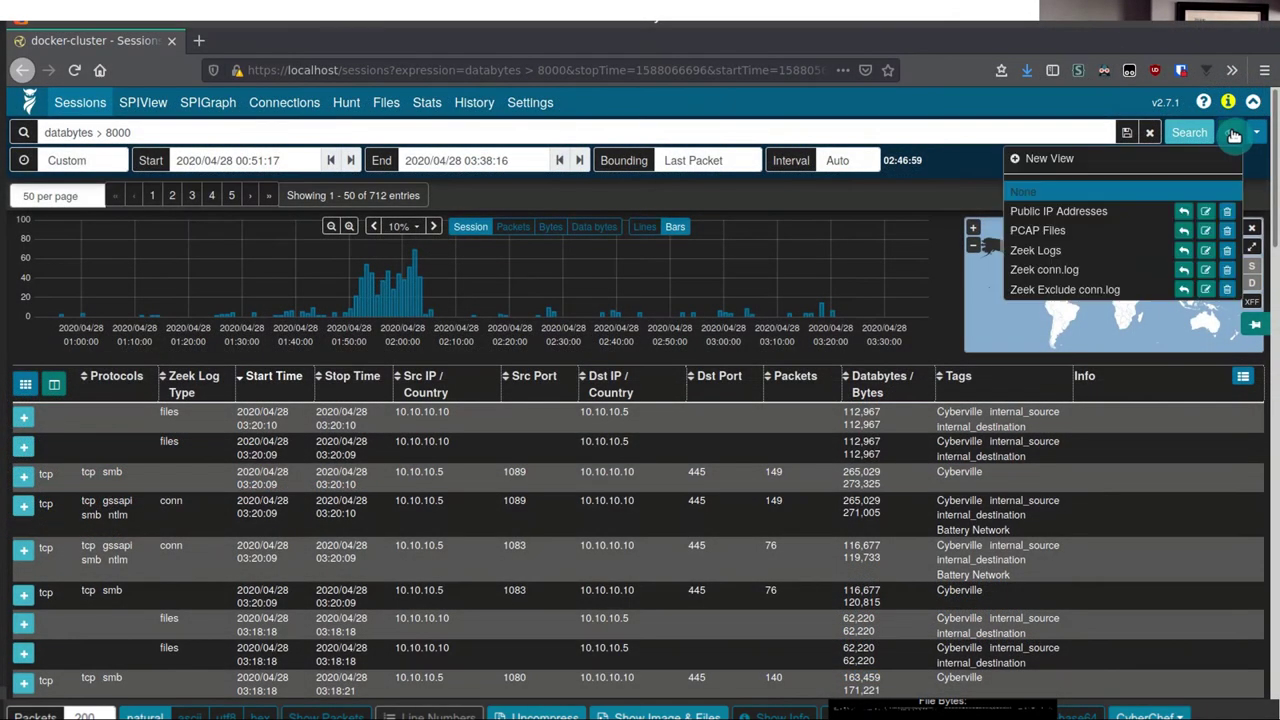
{"action": "left_click", "coordinate": [1127, 240]}
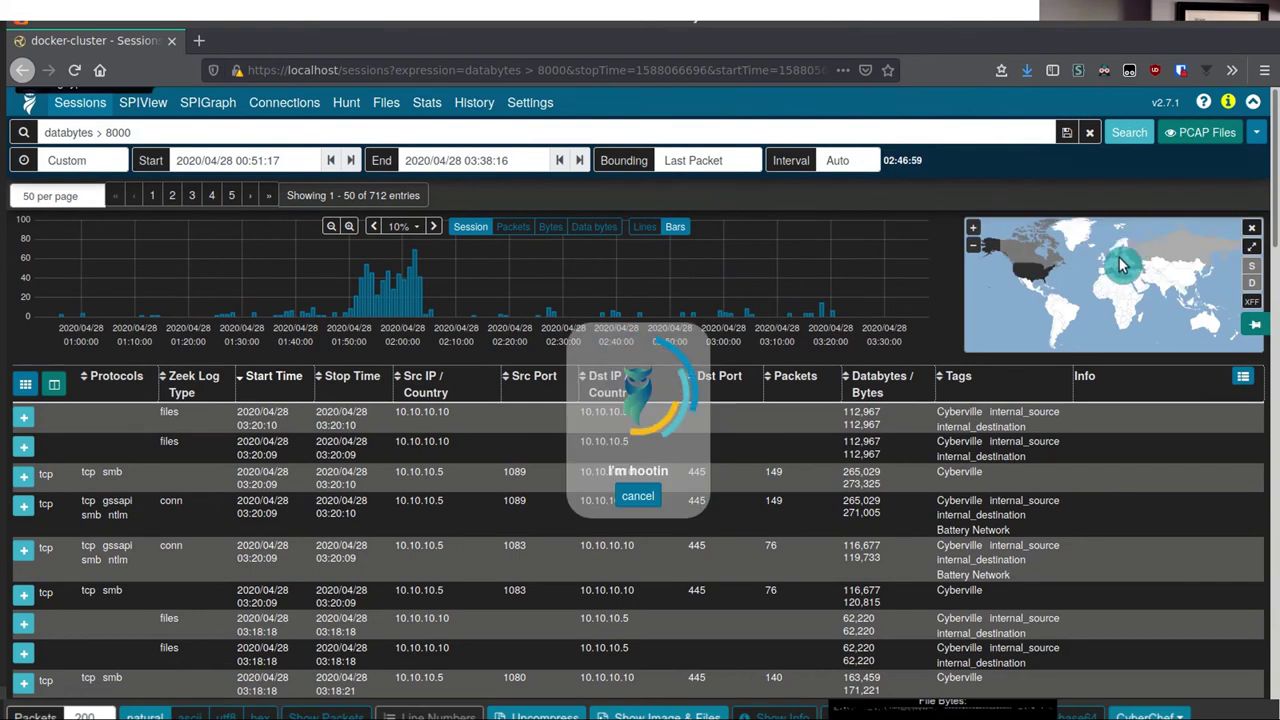
{"action": "scroll", "coordinate": [565, 505], "scroll_direction": "down", "scroll_amount": 5}
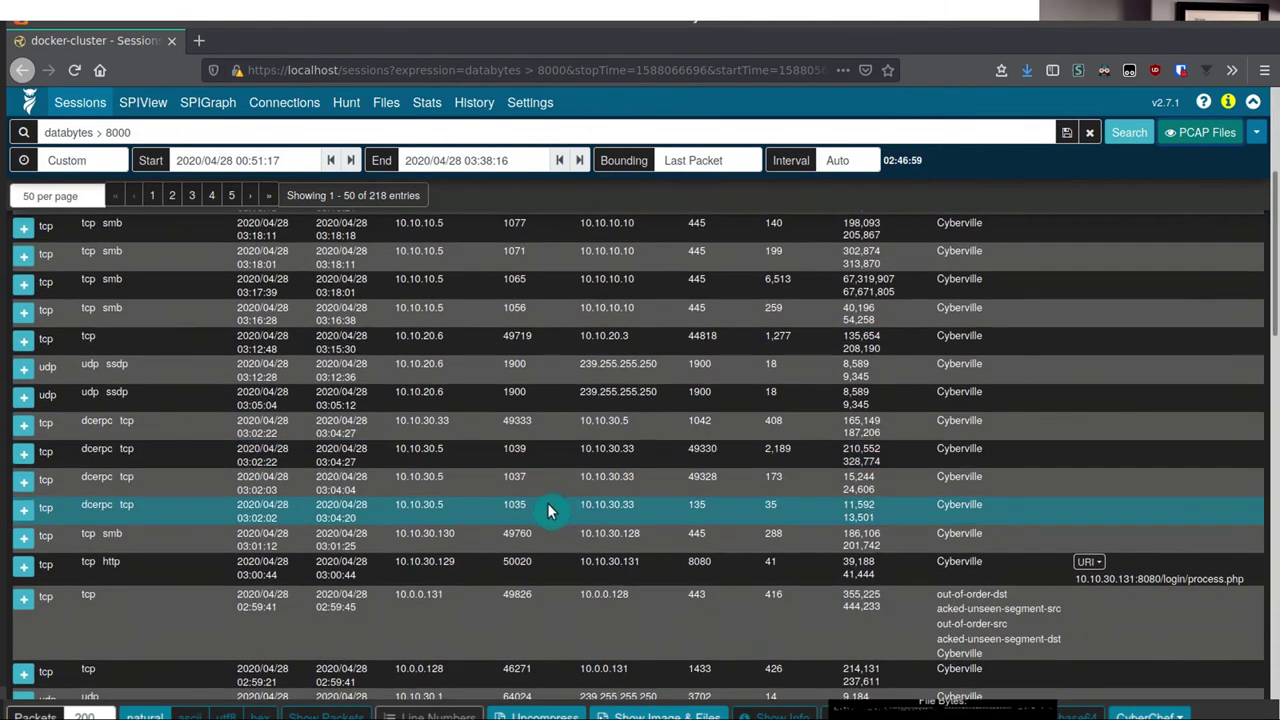
Expand the tcp http session with source port 50020, examine its HTTP details and source and destination payloads, and collapse it
{"action": "scroll", "coordinate": [547, 502], "scroll_direction": "down", "scroll_amount": 3}
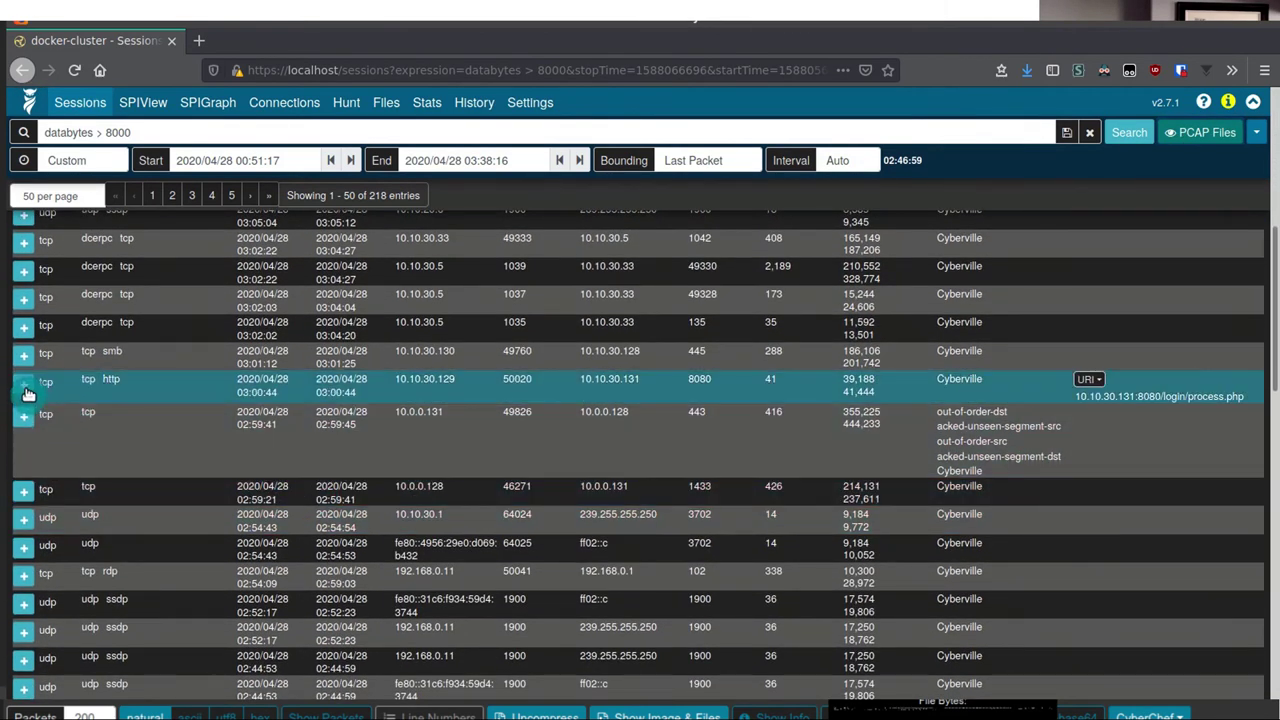
{"action": "left_click", "coordinate": [27, 390]}
{"action": "scroll", "coordinate": [301, 352], "scroll_direction": "down", "scroll_amount": 1}
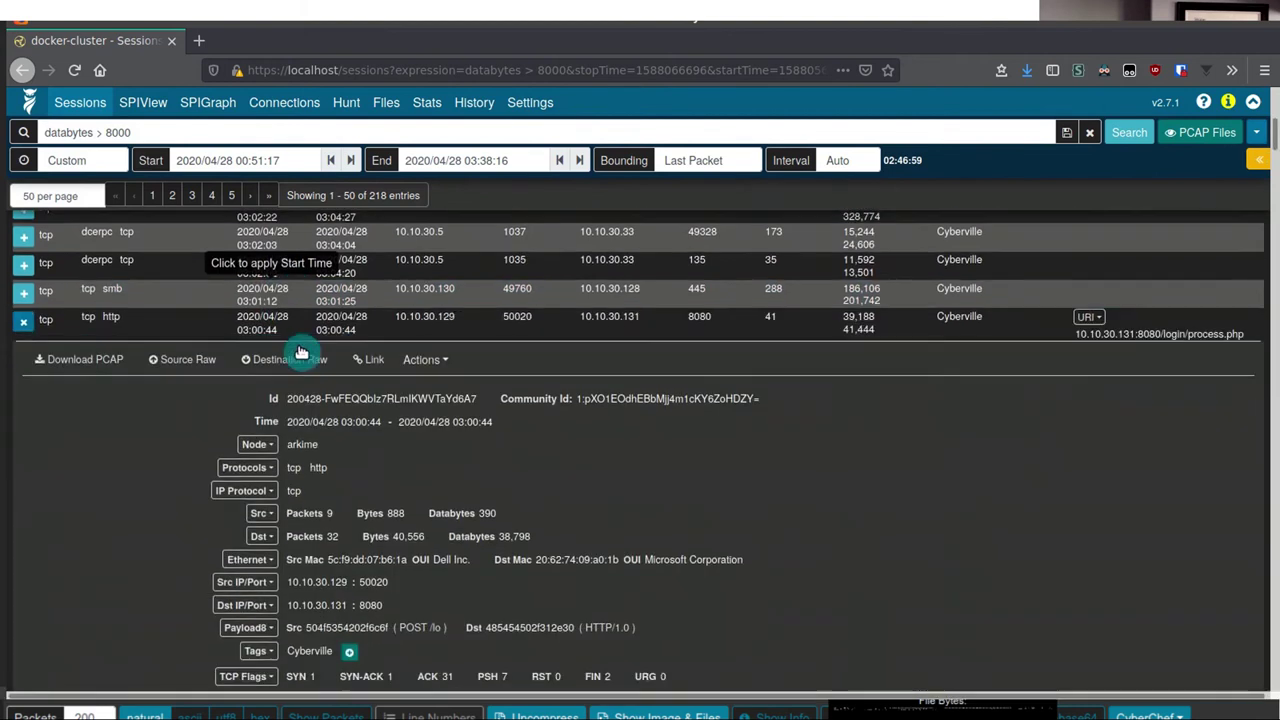
{"action": "scroll", "coordinate": [301, 352], "scroll_direction": "down", "scroll_amount": 6}
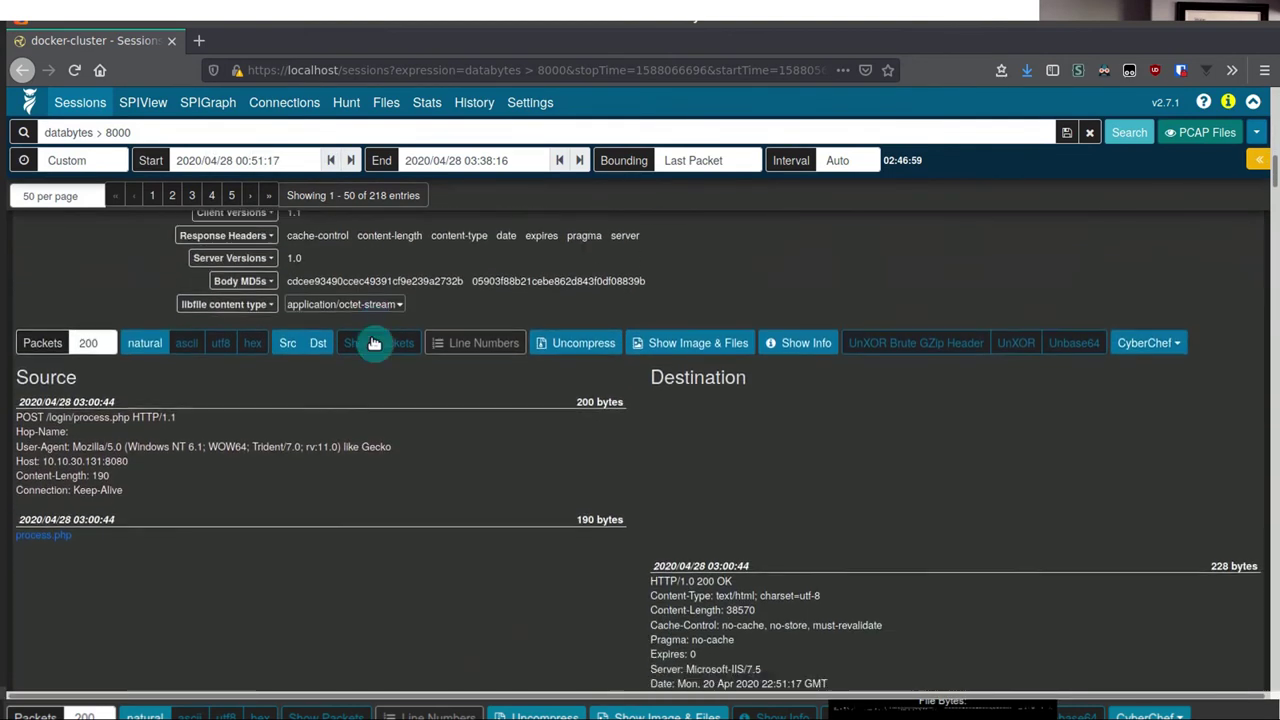
{"action": "left_click", "coordinate": [373, 343]}
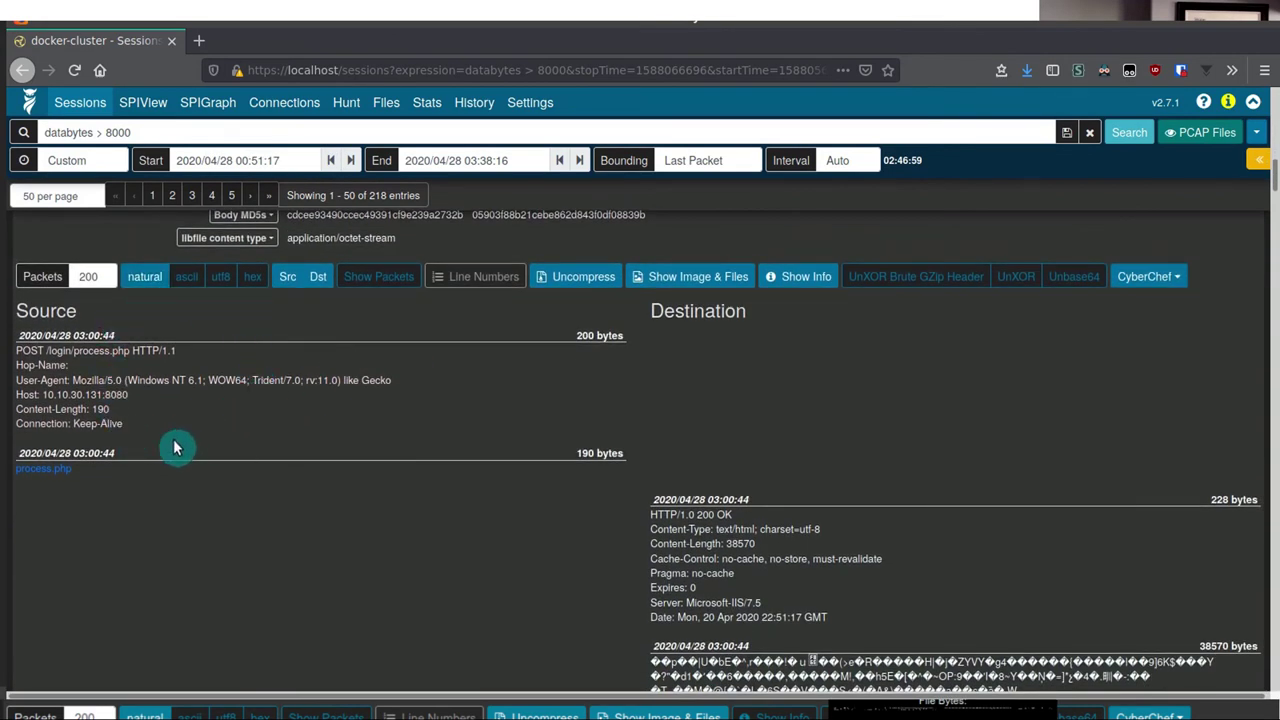
{"action": "scroll", "coordinate": [180, 450], "scroll_direction": "down", "scroll_amount": 4}
{"action": "scroll", "coordinate": [199, 451], "scroll_direction": "up", "scroll_amount": 5}
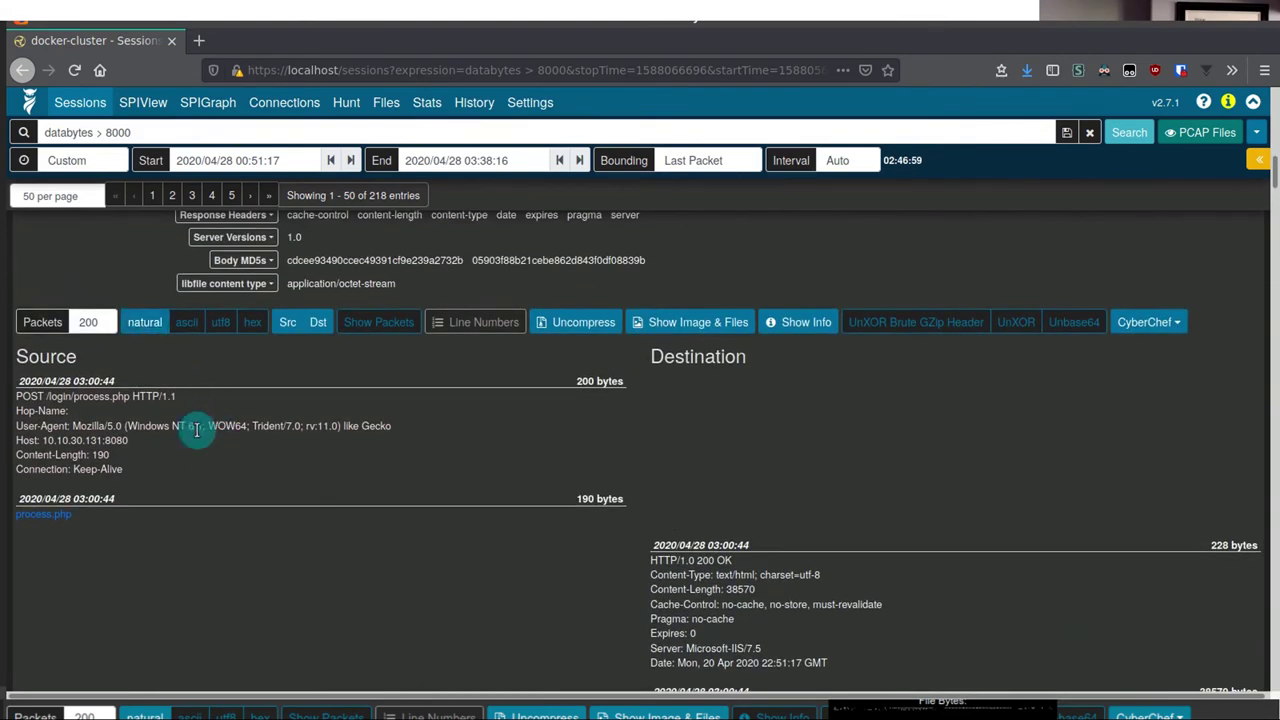
{"action": "scroll", "coordinate": [214, 480], "scroll_direction": "down", "scroll_amount": 10}
{"action": "scroll", "coordinate": [214, 488], "scroll_direction": "up", "scroll_amount": 10}
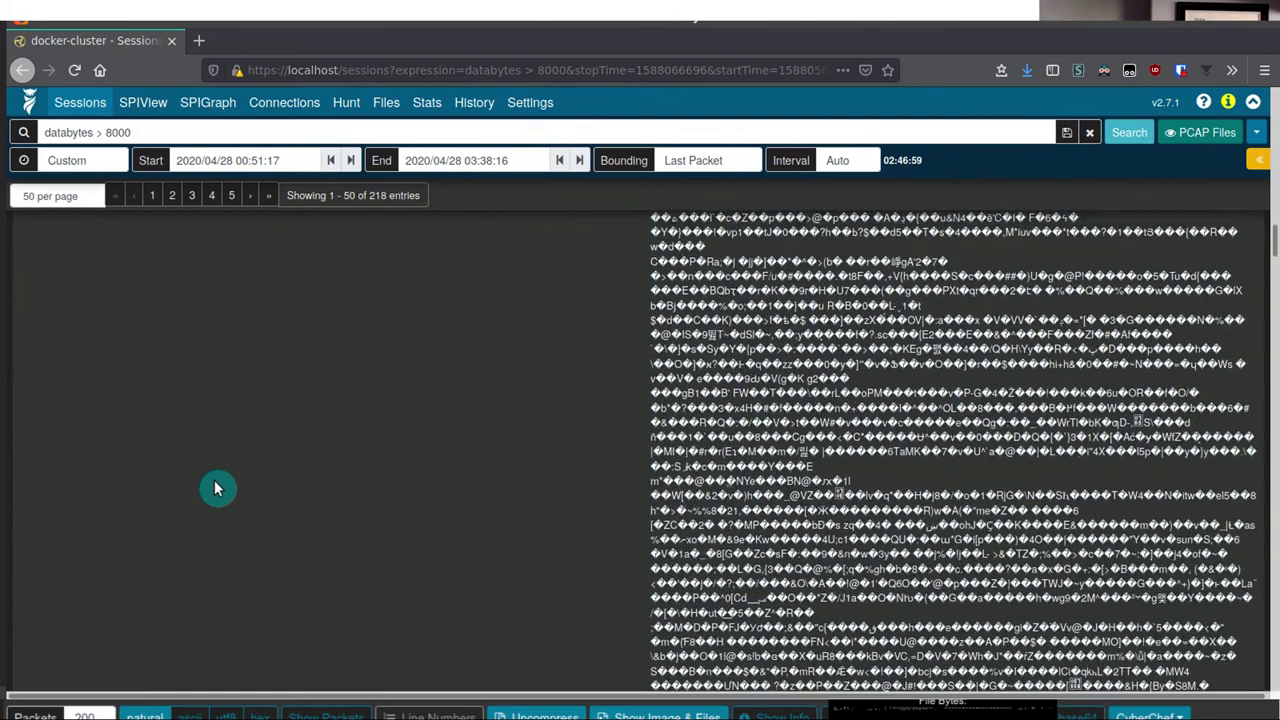
{"action": "scroll", "coordinate": [225, 480], "scroll_direction": "up", "scroll_amount": 10}
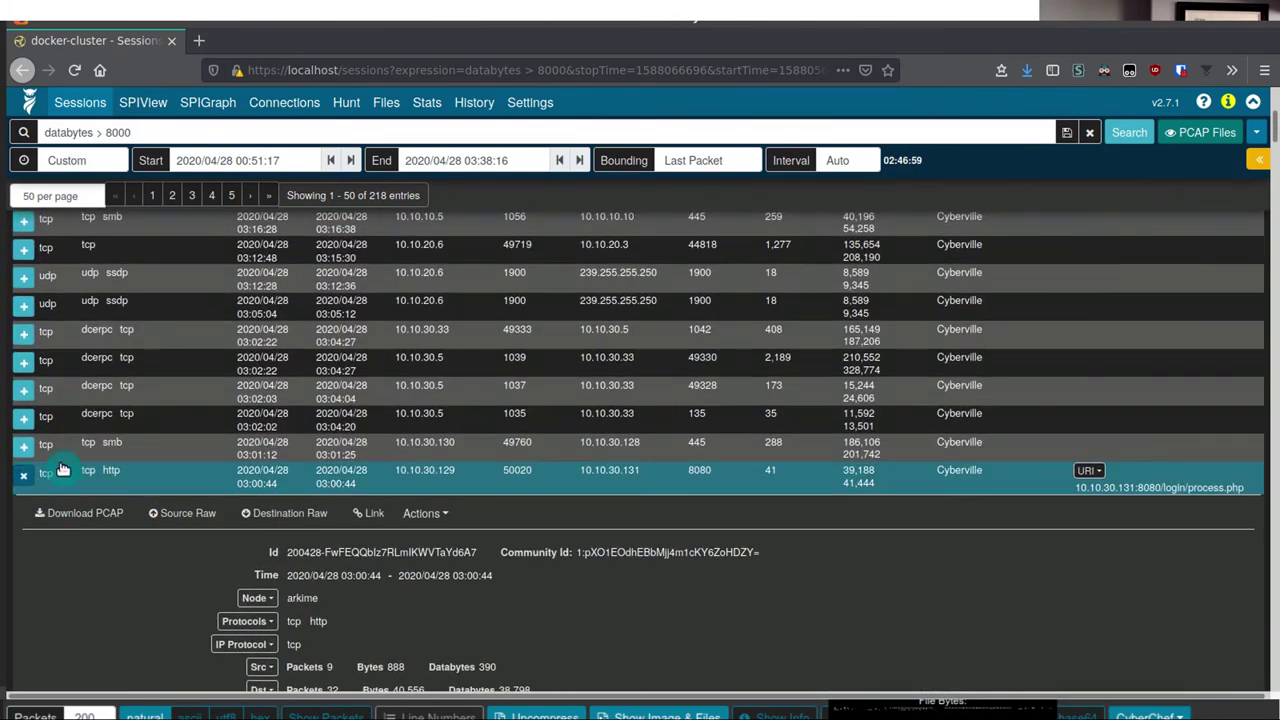
{"action": "left_click", "coordinate": [62, 470]}
Expand the tcp http session that requests mimilib.dll from source port 57697 and examine its details and packet payloads
{"action": "scroll", "coordinate": [210, 444], "scroll_direction": "down", "scroll_amount": 10}
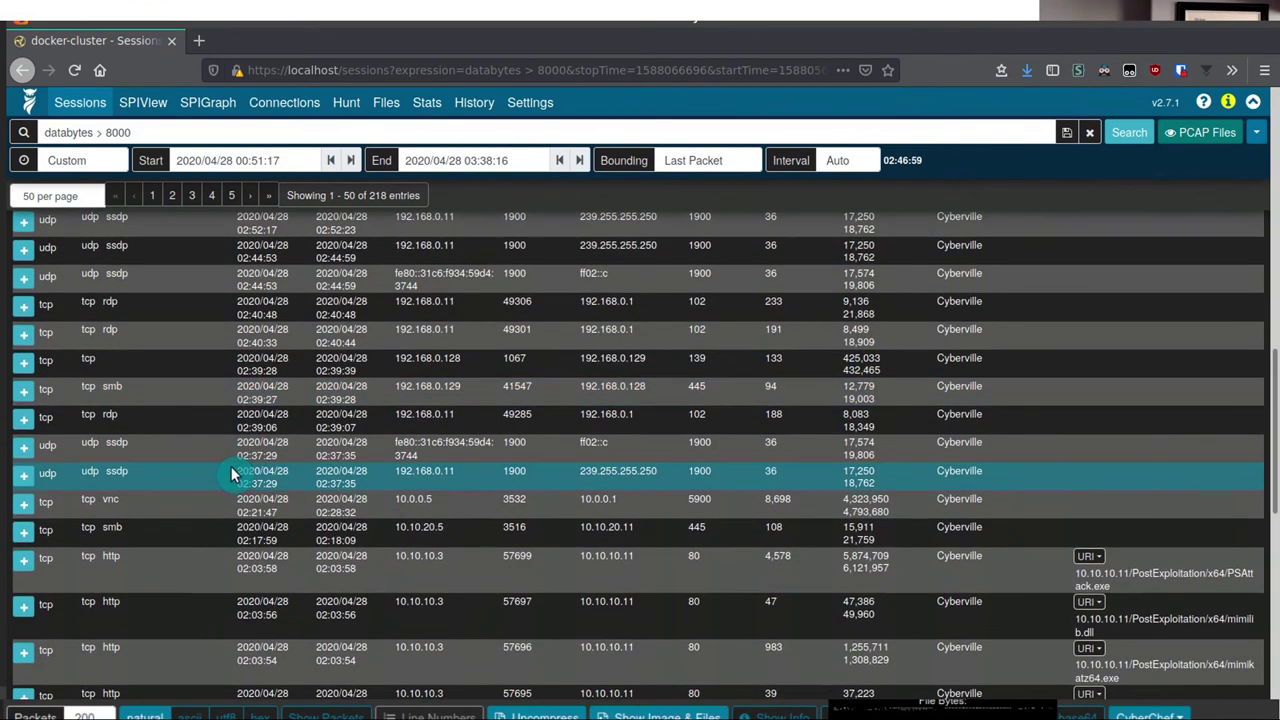
{"action": "scroll", "coordinate": [232, 474], "scroll_direction": "down", "scroll_amount": 3}
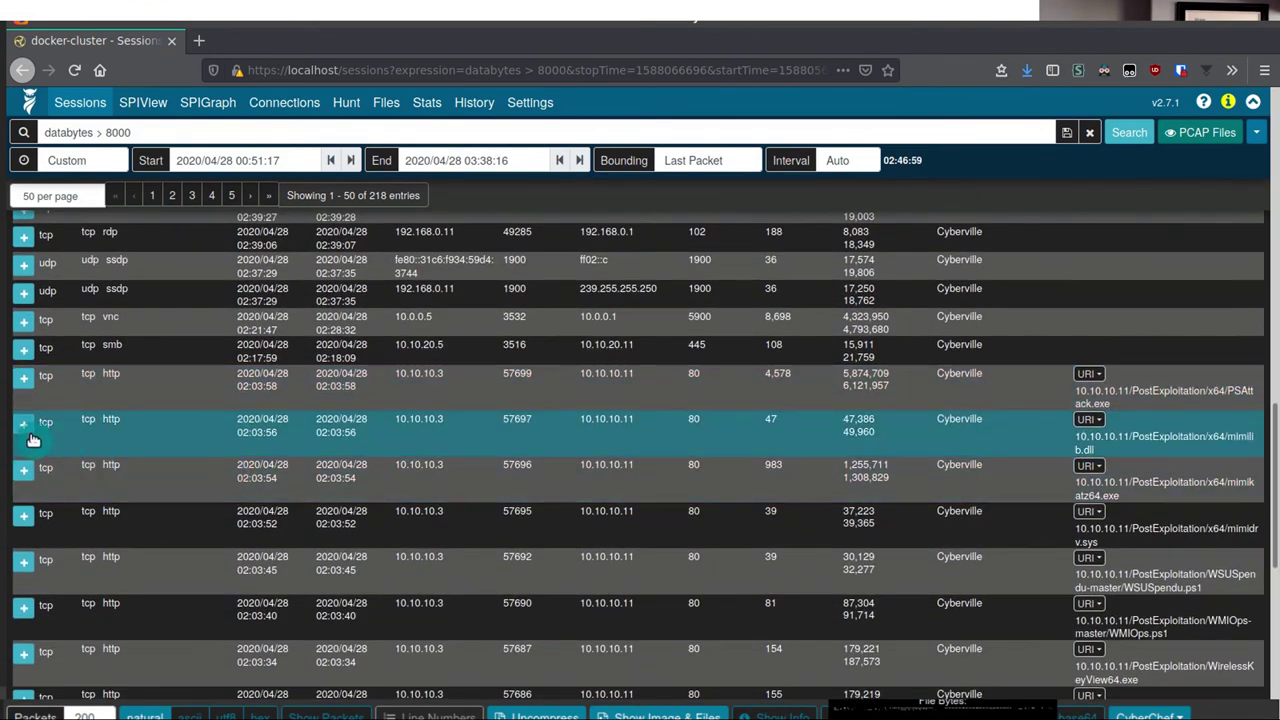
{"action": "left_click", "coordinate": [31, 428]}
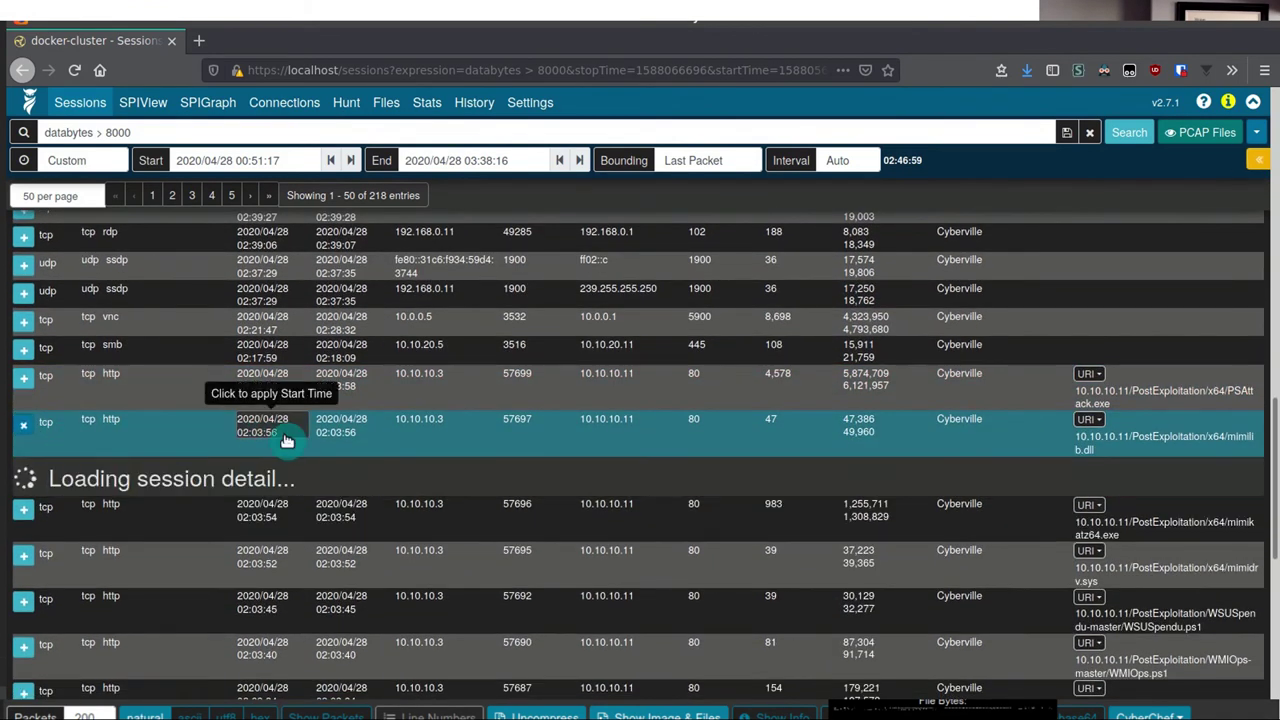
{"action": "scroll", "coordinate": [474, 372], "scroll_direction": "down", "scroll_amount": 8}
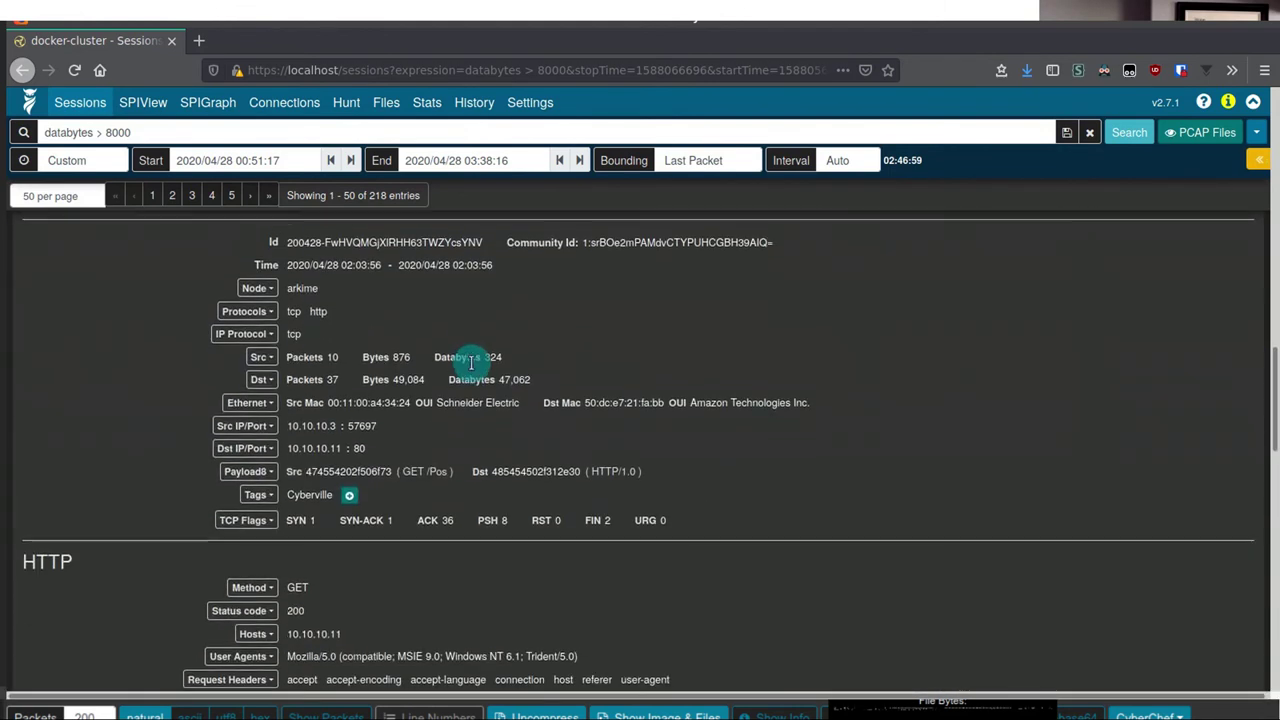
{"action": "scroll", "coordinate": [474, 372], "scroll_direction": "down", "scroll_amount": 7}
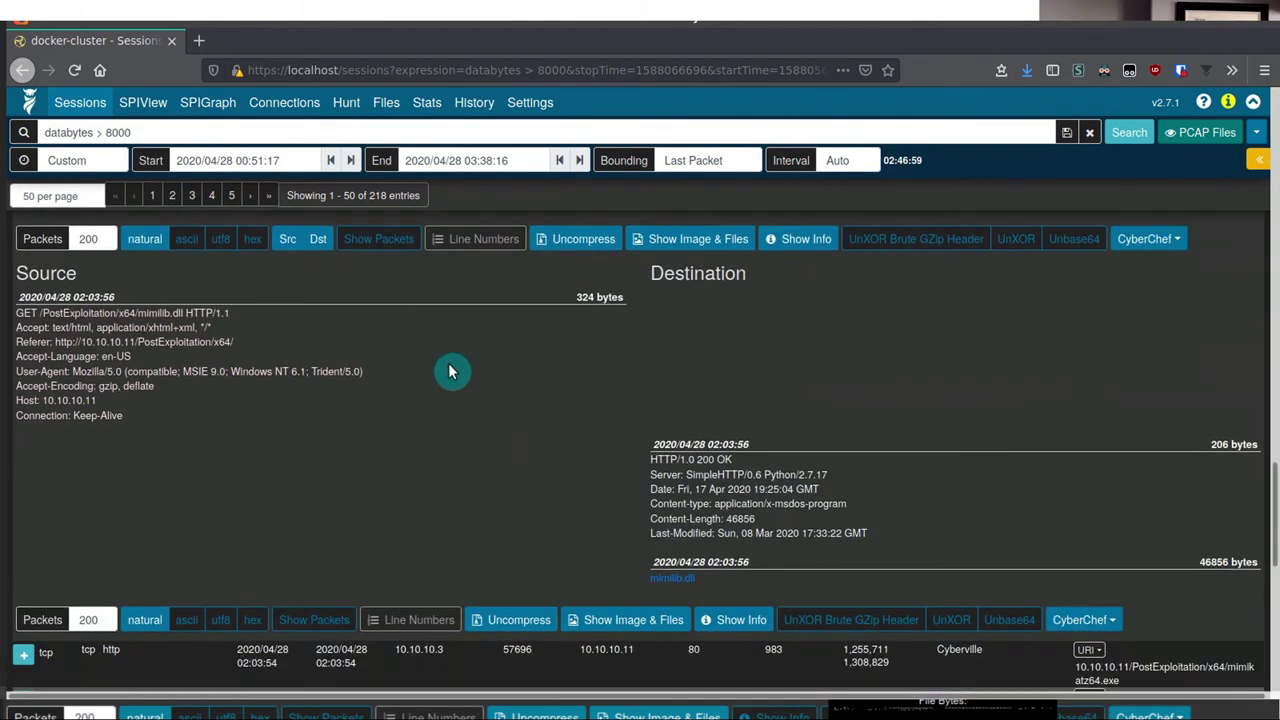
{"action": "scroll", "coordinate": [229, 417], "scroll_direction": "up", "scroll_amount": 1}
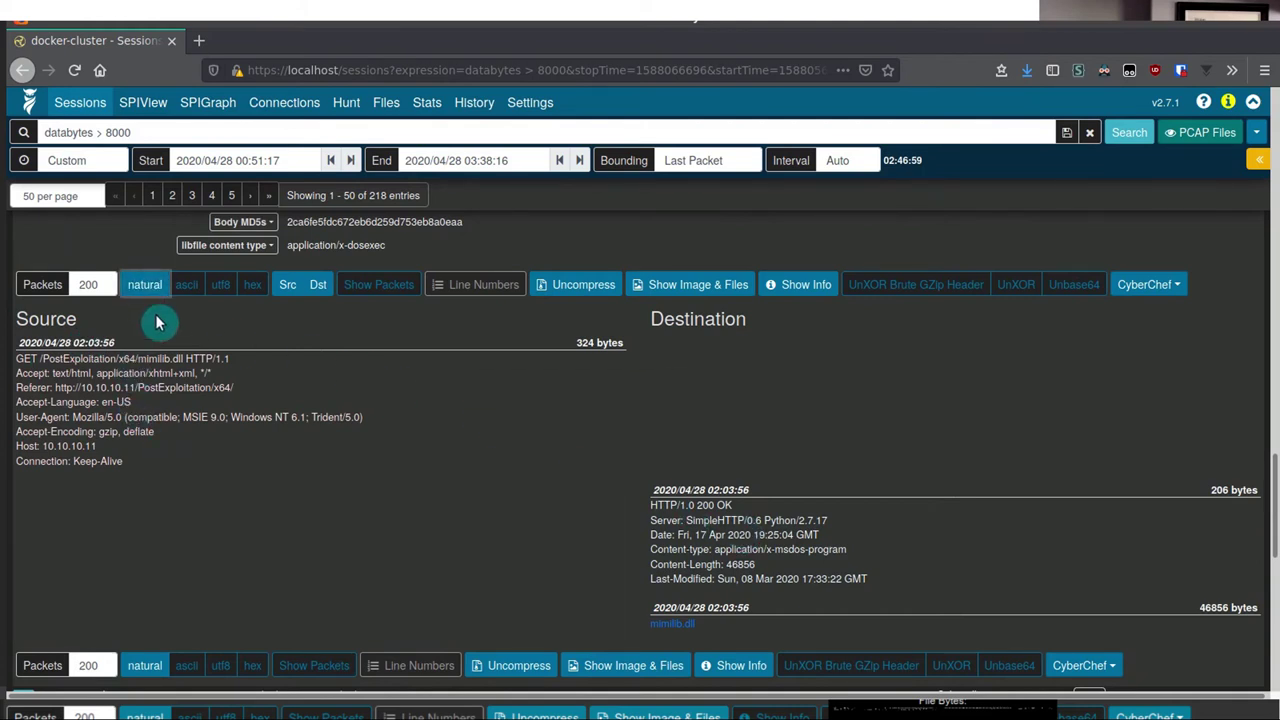
View the mimilib.dll session's packets as ascii, return them to natural, and try the Show Image & Files and Show Info options
{"action": "left_click", "coordinate": [187, 287]}
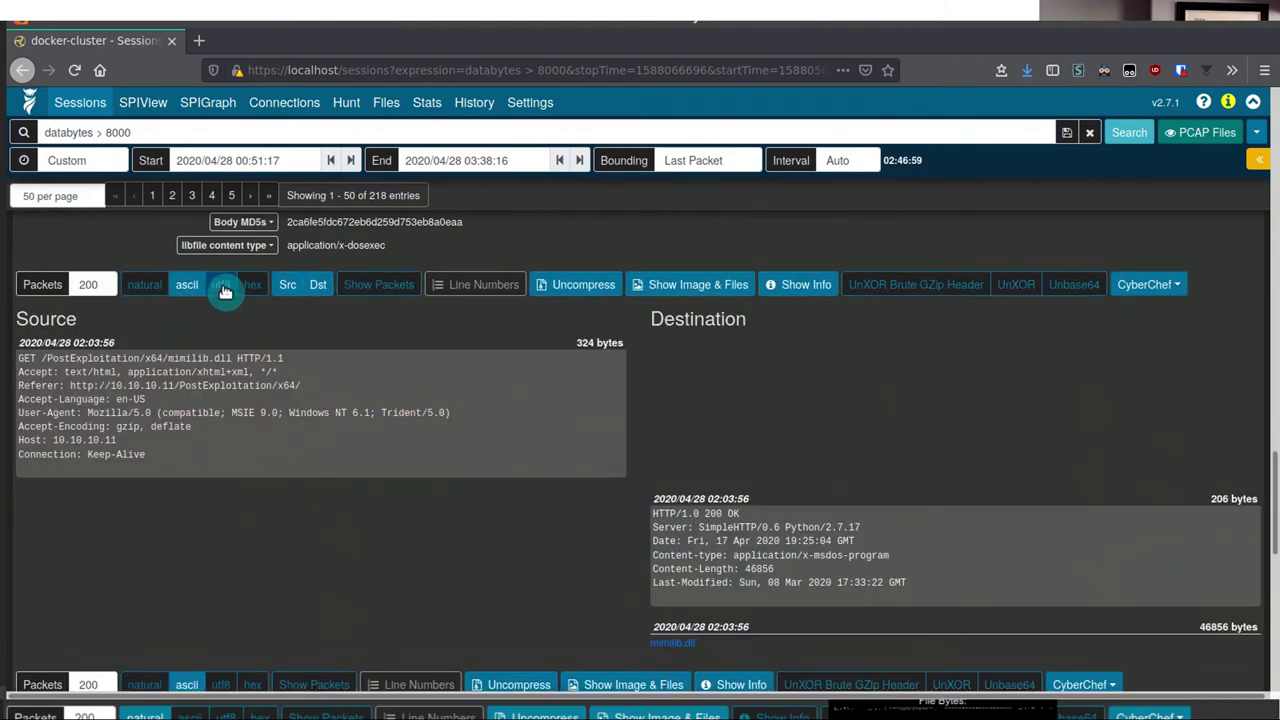
{"action": "left_click", "coordinate": [144, 285]}
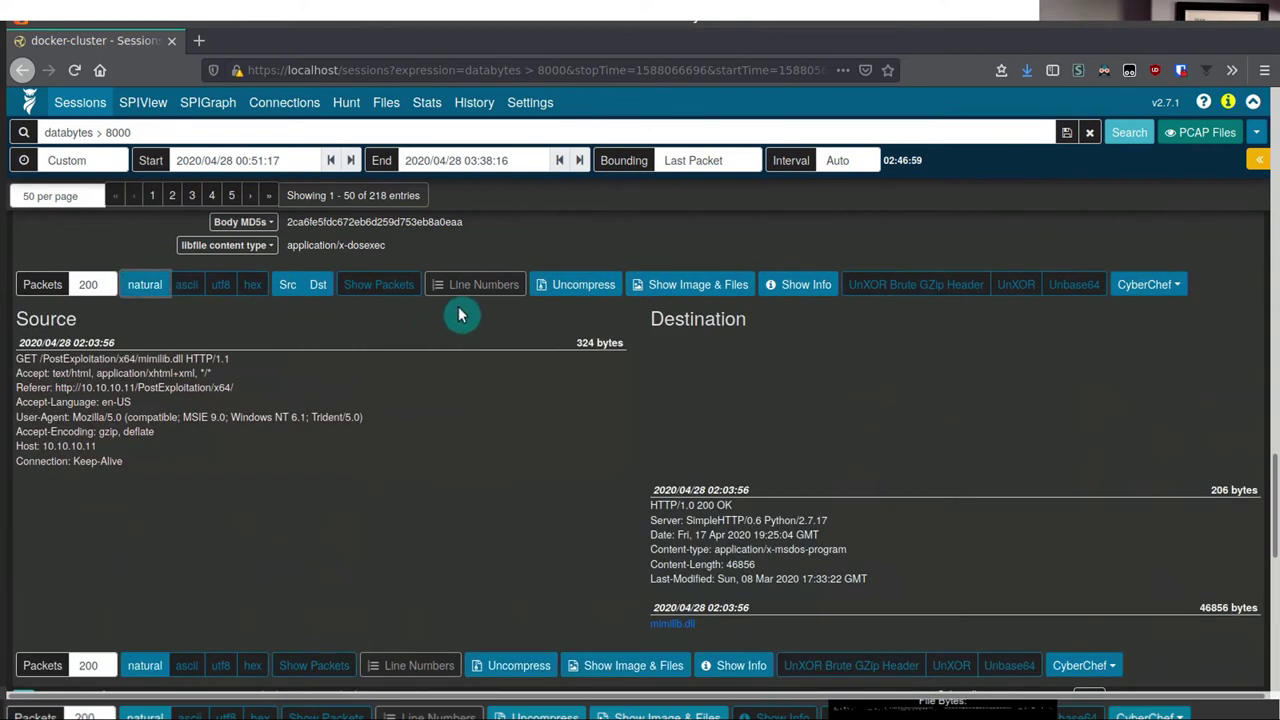
{"action": "left_click", "coordinate": [670, 284]}
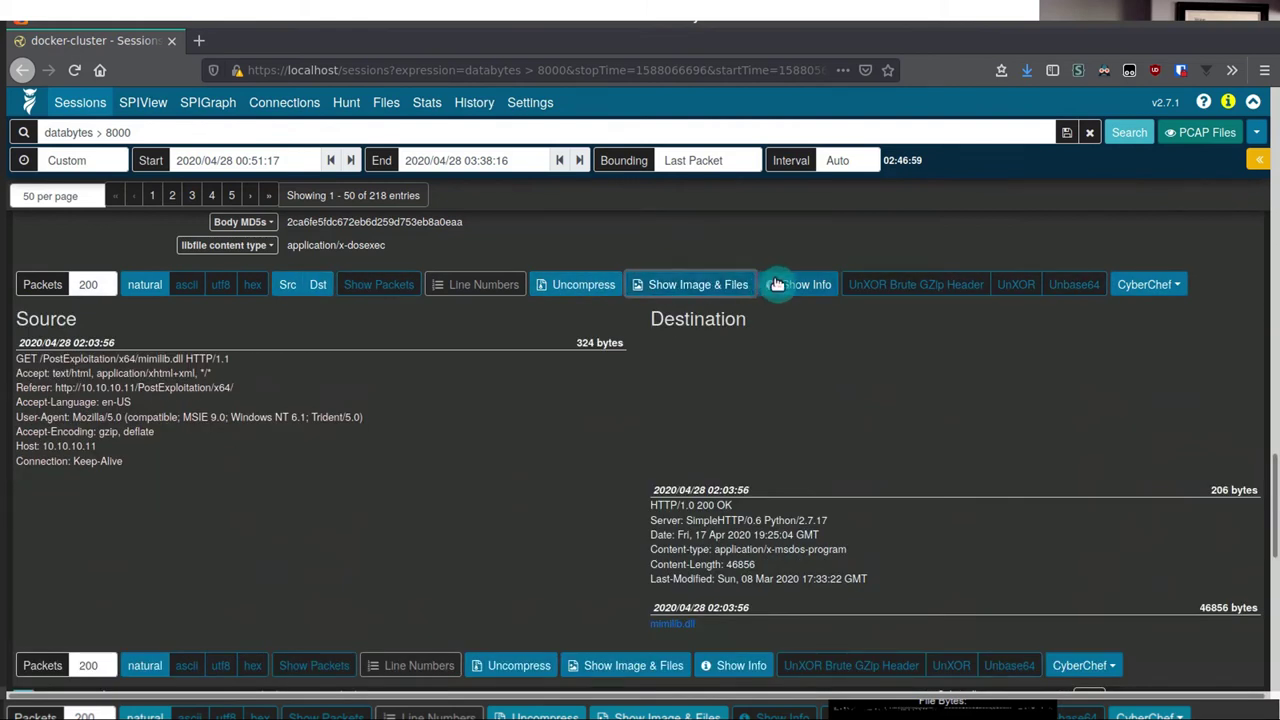
{"action": "left_click", "coordinate": [786, 286]}
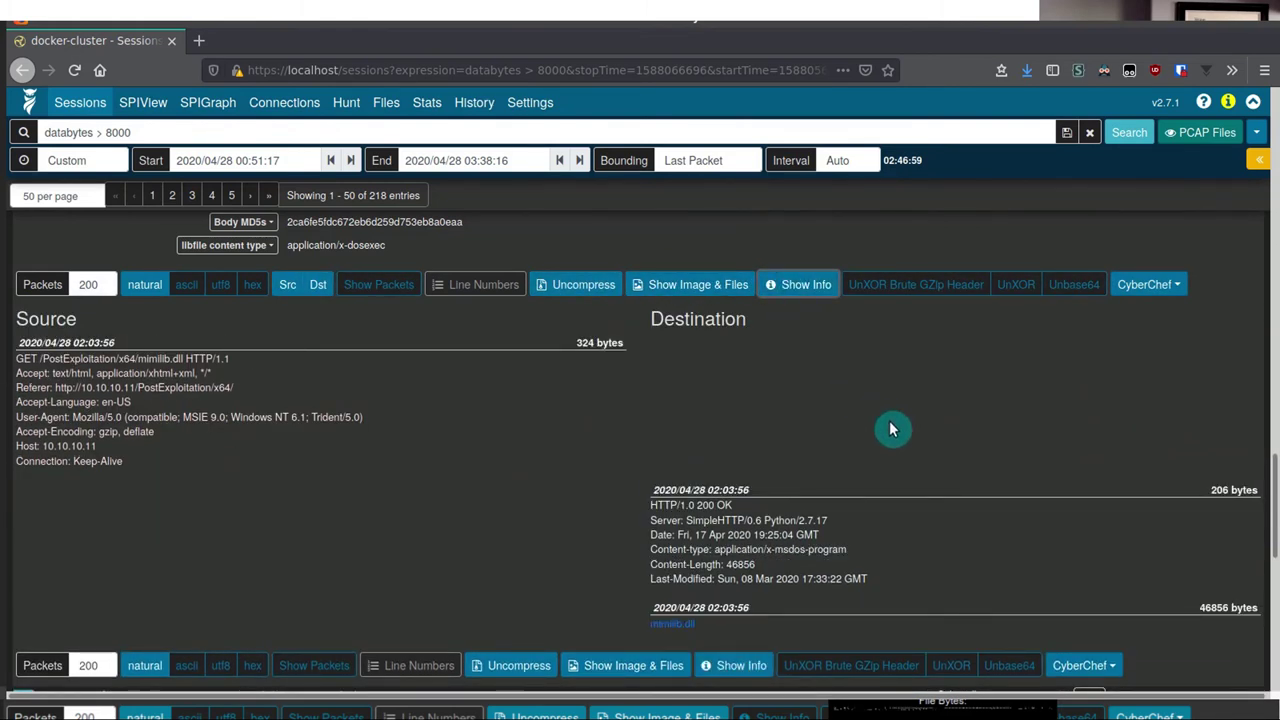
Download the mimilib.dll session's PCAP and open it with Wireshark
{"action": "scroll", "coordinate": [890, 428], "scroll_direction": "down", "scroll_amount": 2}
{"action": "scroll", "coordinate": [885, 435], "scroll_direction": "up", "scroll_amount": 4}
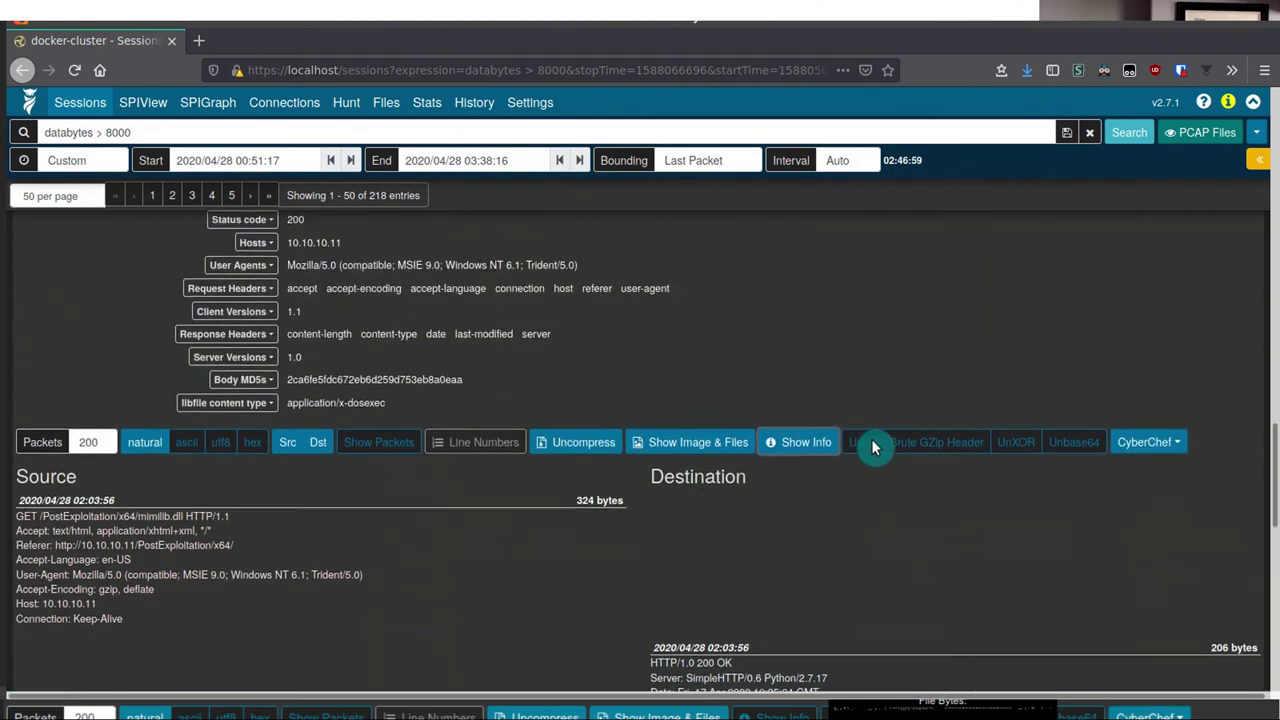
{"action": "scroll", "coordinate": [873, 447], "scroll_direction": "up", "scroll_amount": 6}
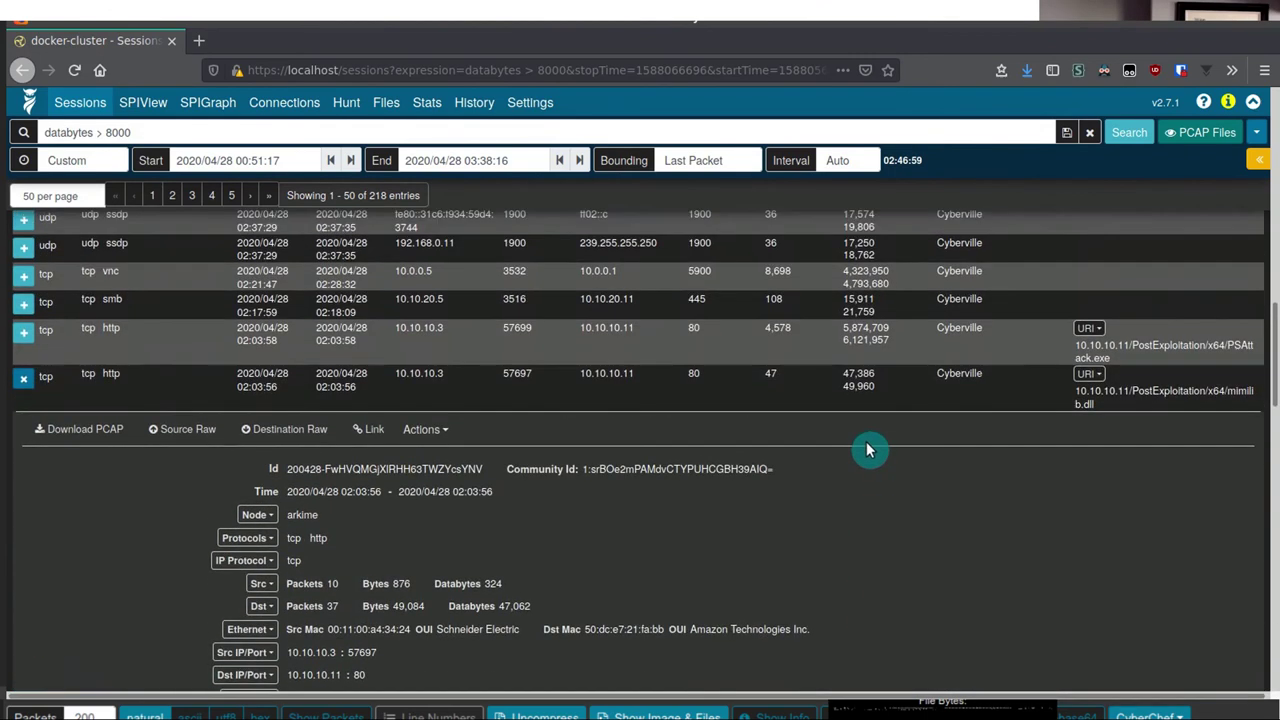
{"action": "scroll", "coordinate": [868, 450], "scroll_direction": "down", "scroll_amount": 3}
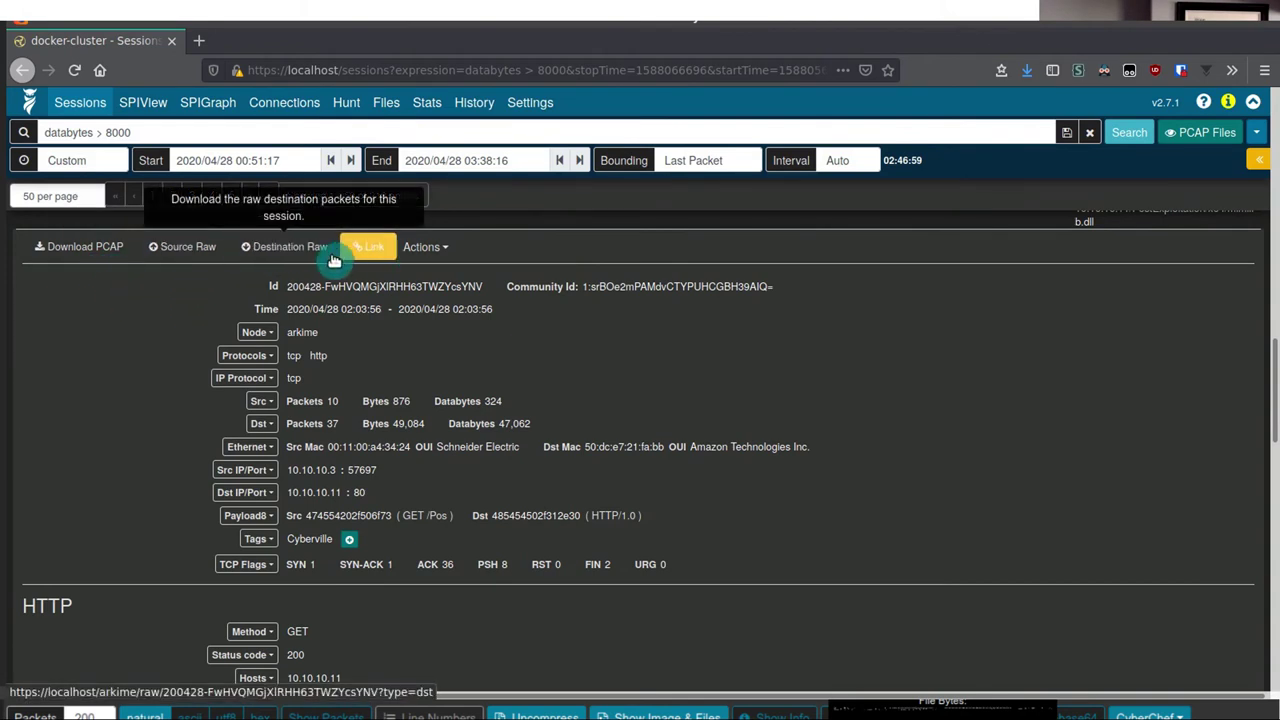
{"action": "left_click", "coordinate": [98, 255]}
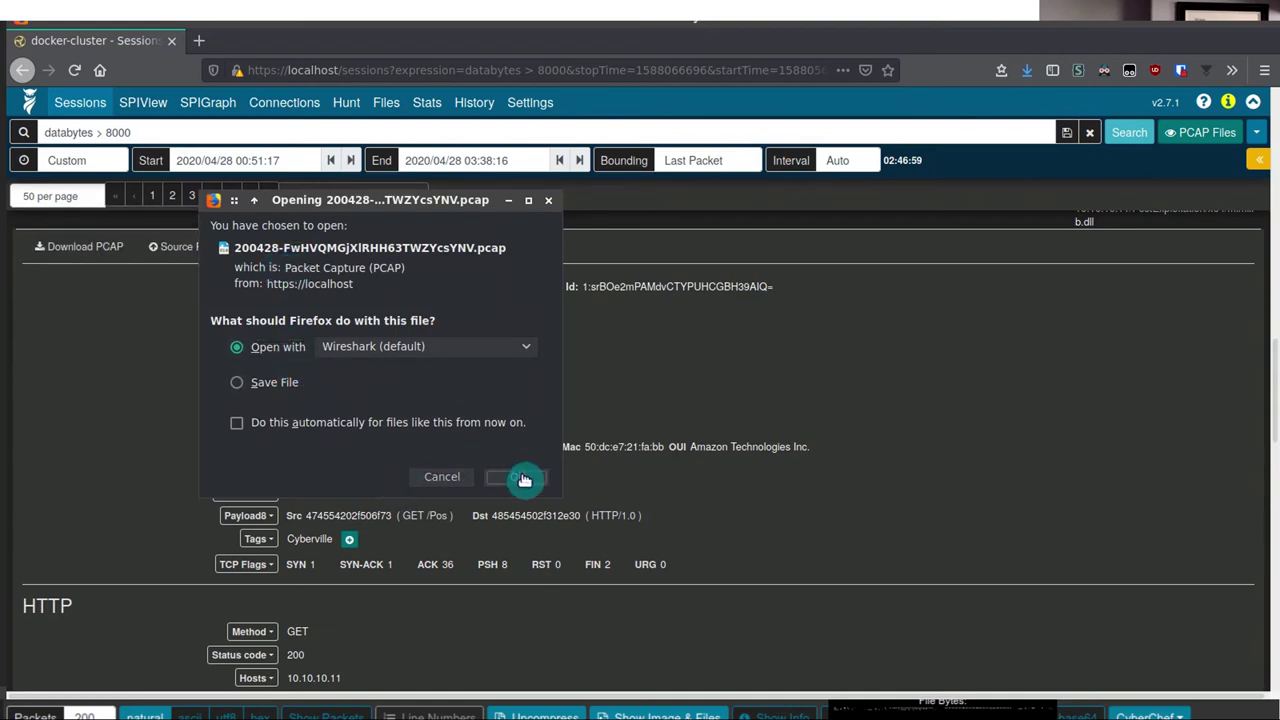
{"action": "left_click", "coordinate": [520, 478]}
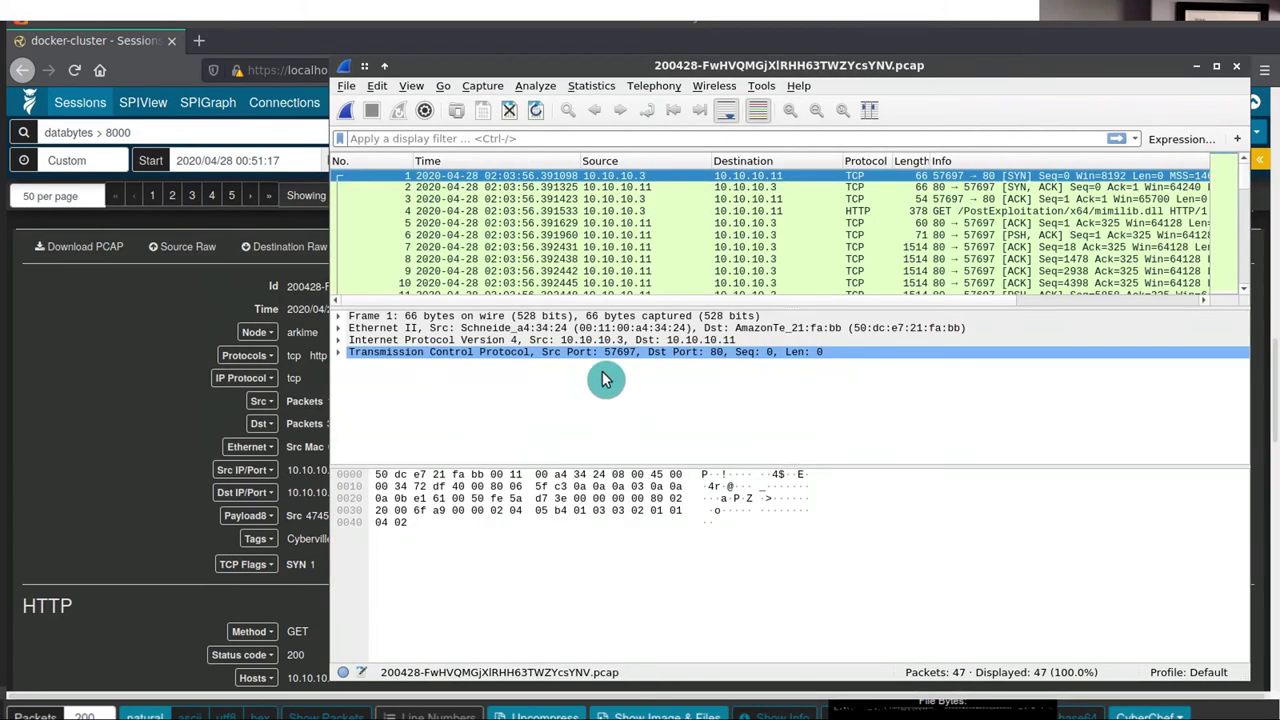
Inspect packet 23 and the HTTP 200 OK packet 43 of the capture in Wireshark, and close the capture window
{"action": "left_click", "coordinate": [606, 271]}
{"action": "scroll", "coordinate": [606, 223], "scroll_direction": "down", "scroll_amount": 6}
{"action": "left_click", "coordinate": [603, 225]}
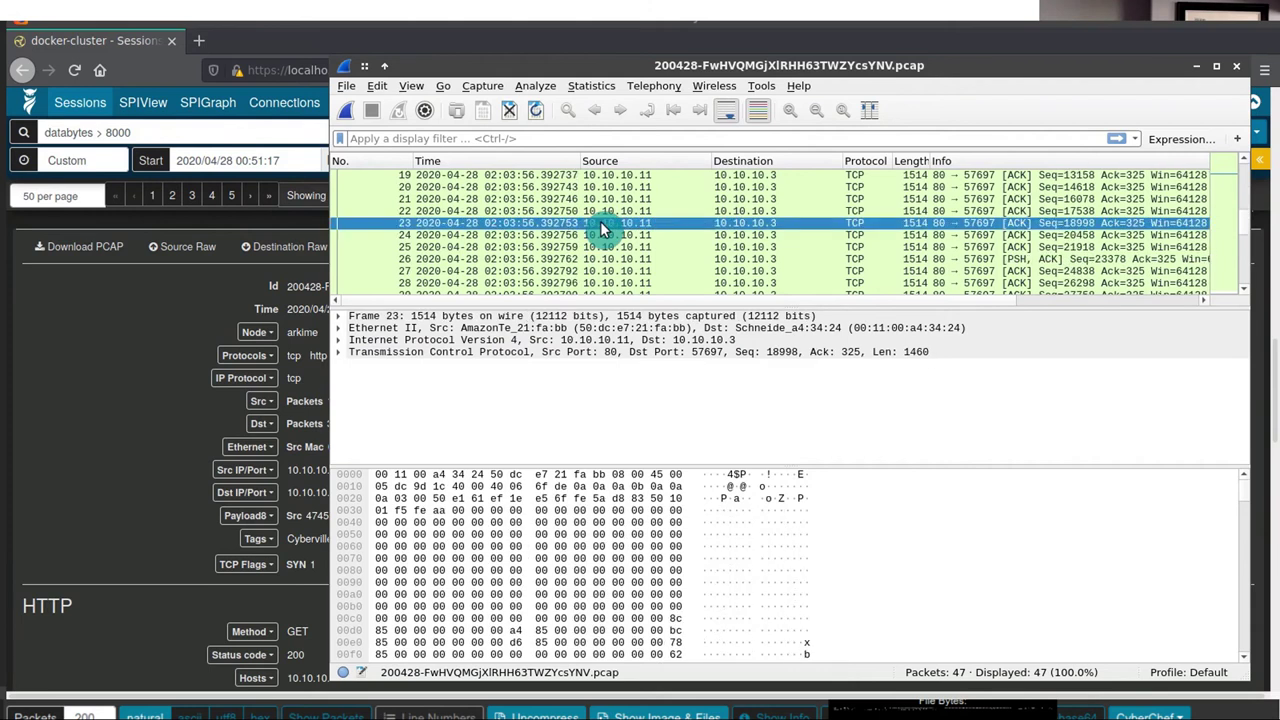
{"action": "scroll", "coordinate": [603, 228], "scroll_direction": "down", "scroll_amount": 6}
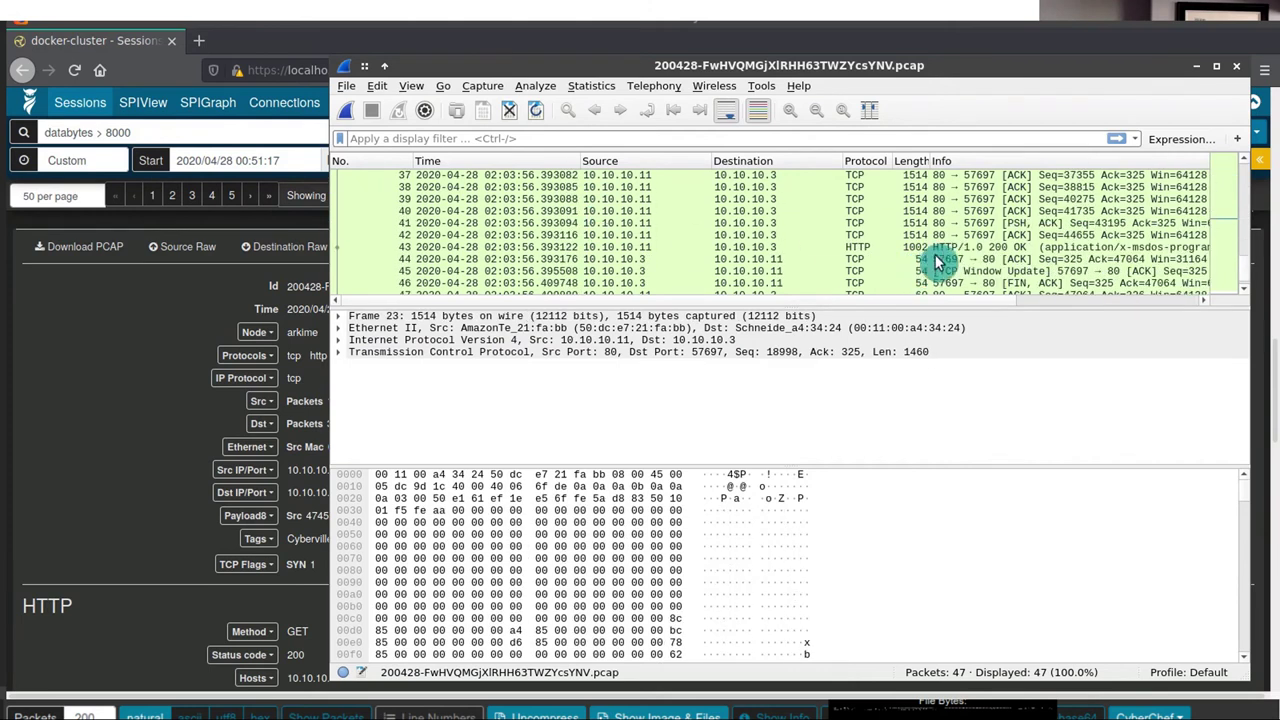
{"action": "left_click", "coordinate": [940, 249]}
{"action": "scroll", "coordinate": [800, 264], "scroll_direction": "down", "scroll_amount": 1}
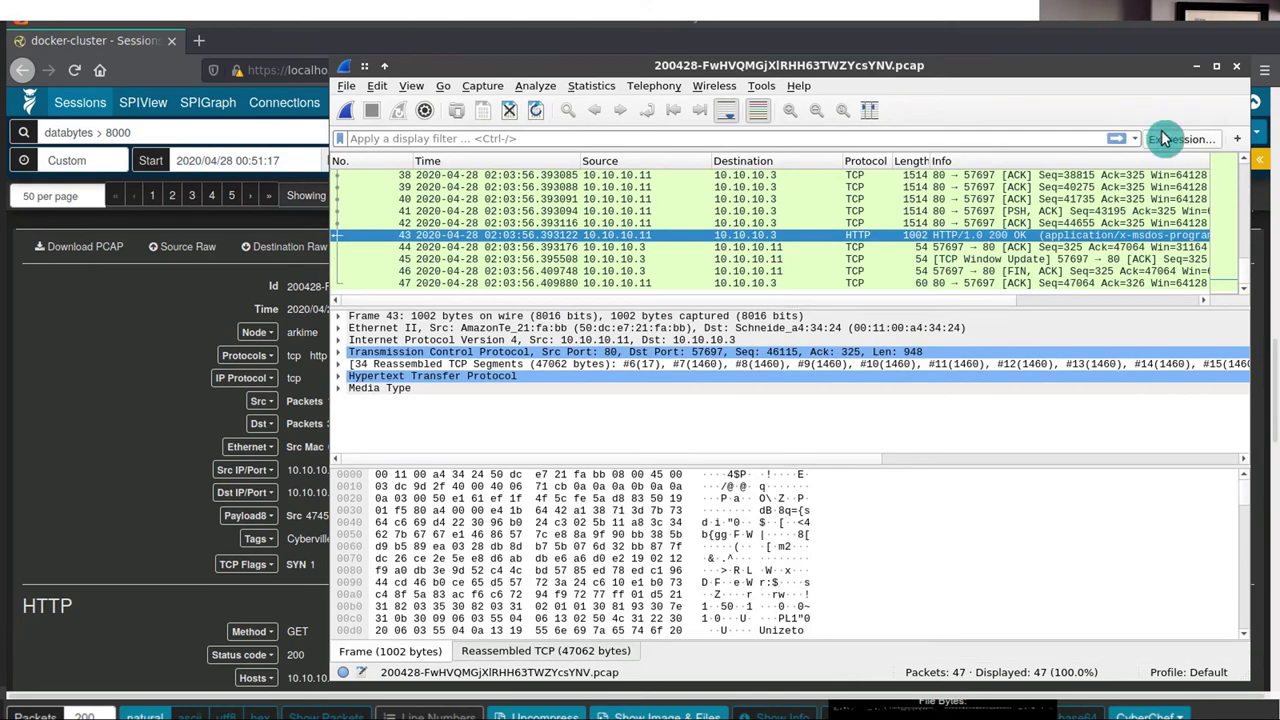
{"action": "left_click", "coordinate": [1236, 65]}
Preview the file bytes of mimilib.dll in the session's destination payload
{"action": "scroll", "coordinate": [745, 440], "scroll_direction": "down", "scroll_amount": 3}
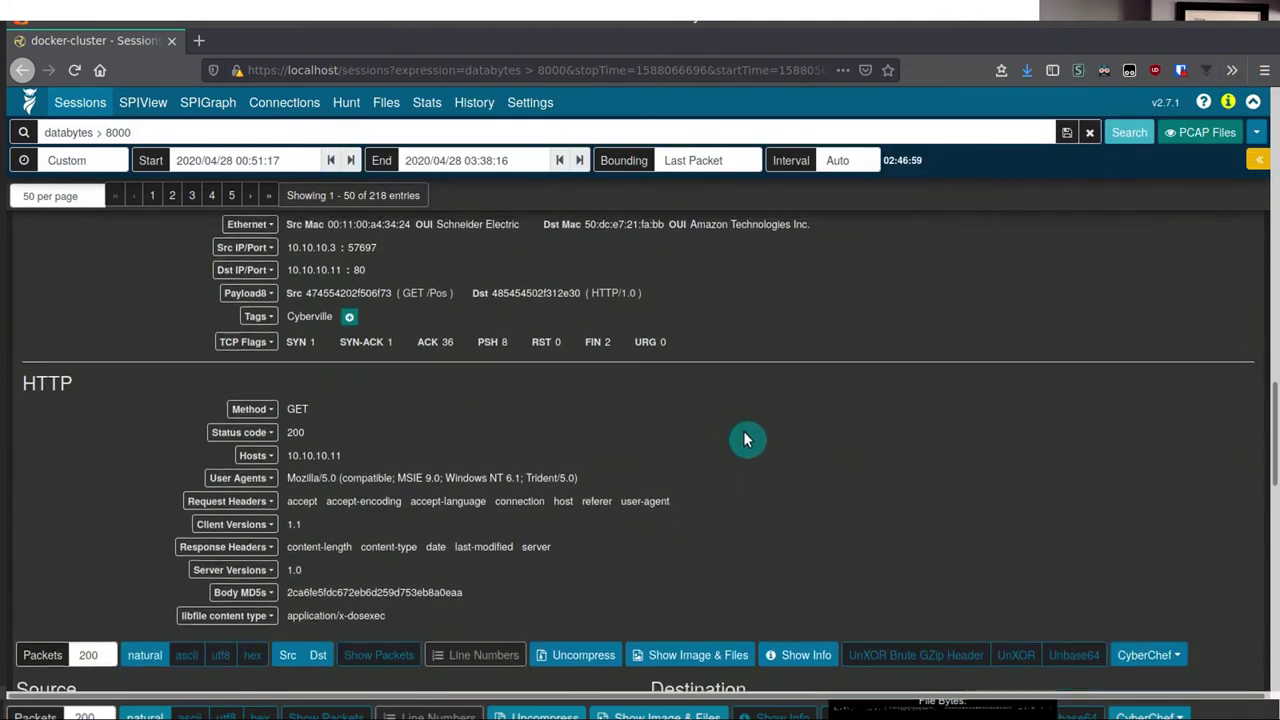
{"action": "scroll", "coordinate": [745, 440], "scroll_direction": "down", "scroll_amount": 5}
{"action": "mouse_move", "coordinate": [688, 541]}
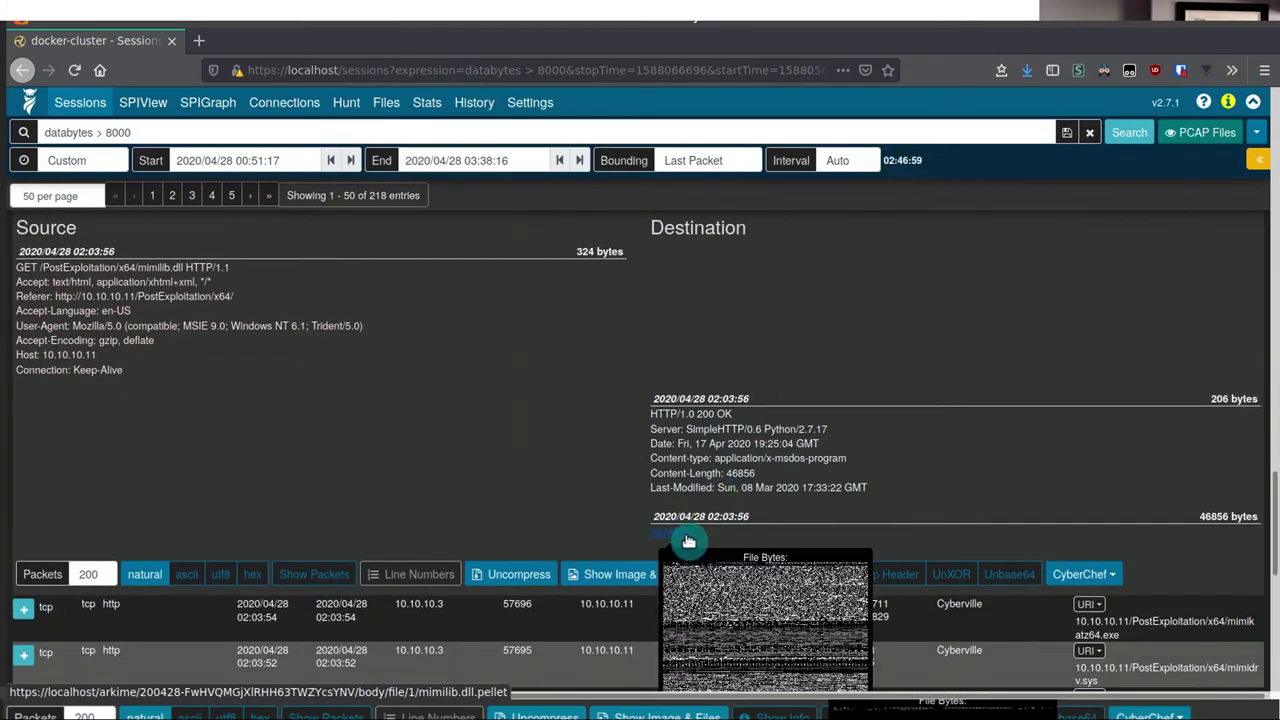
{"action": "scroll", "coordinate": [688, 541], "scroll_direction": "down", "scroll_amount": 3}
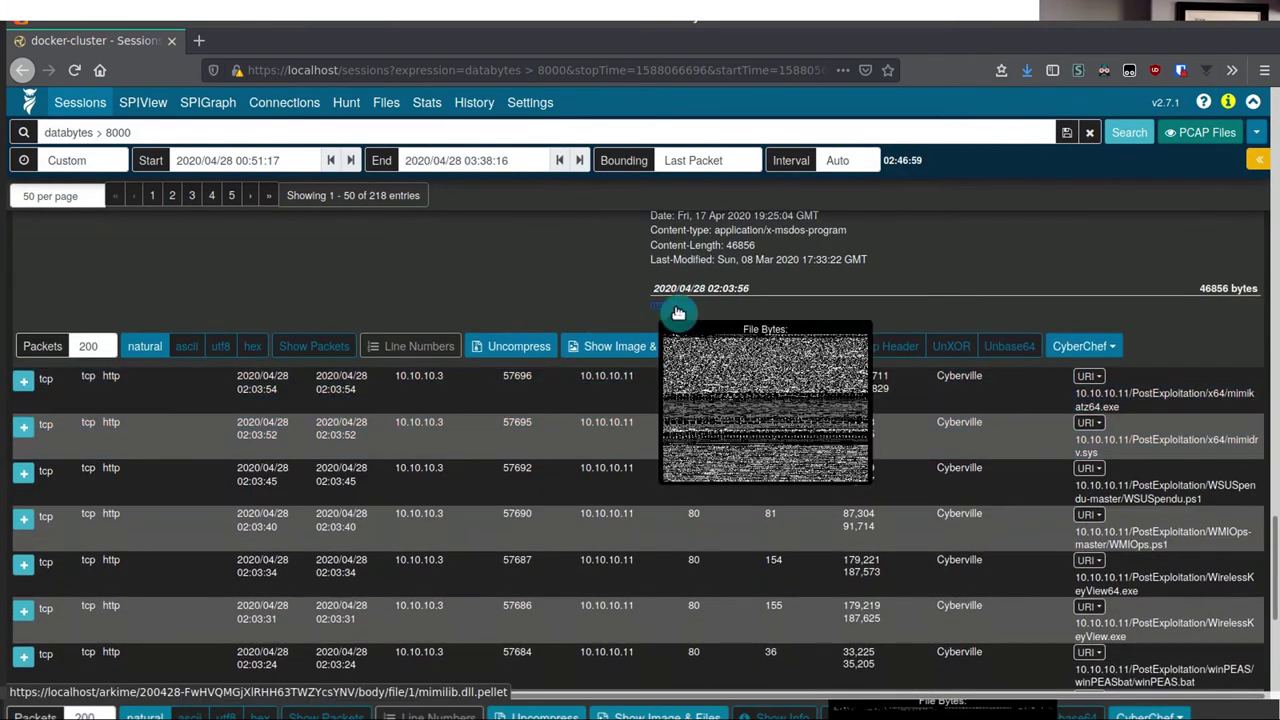
Open the mimilib.dll session's destination packets with CyberChef
{"action": "scroll", "coordinate": [603, 370], "scroll_direction": "up", "scroll_amount": 5}
{"action": "left_click", "coordinate": [1132, 467]}
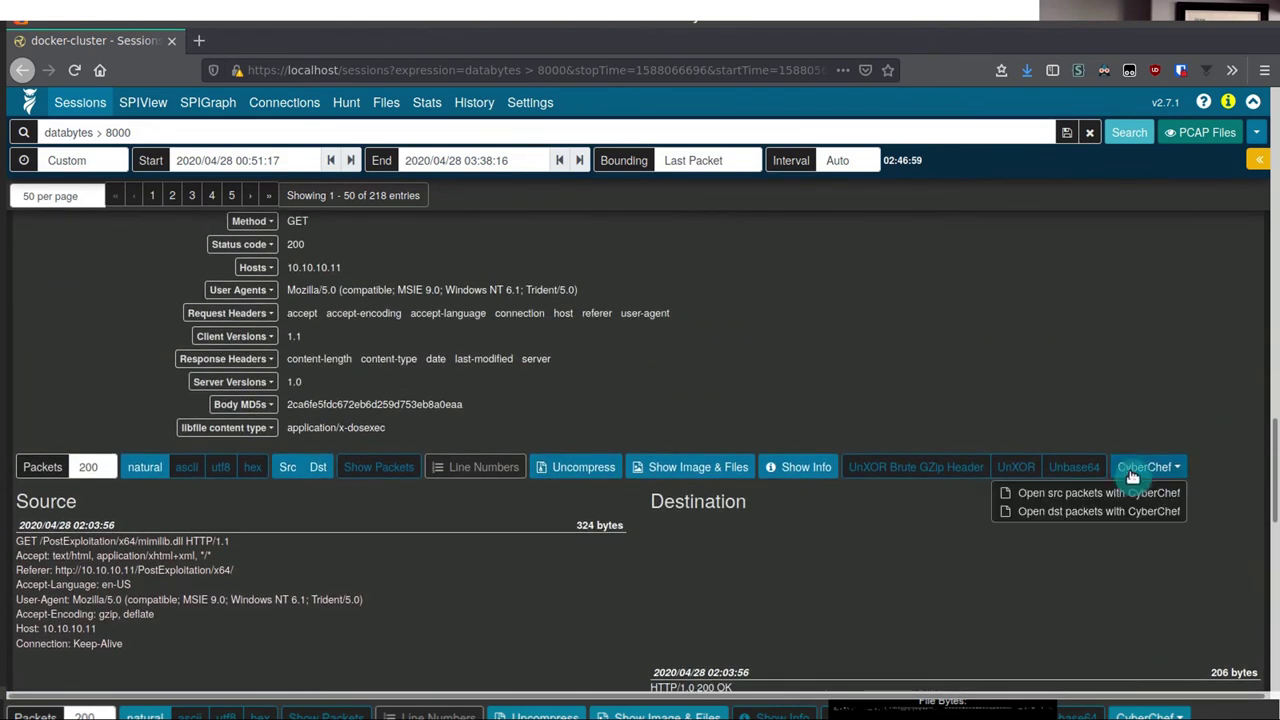
{"action": "left_click", "coordinate": [1095, 512]}
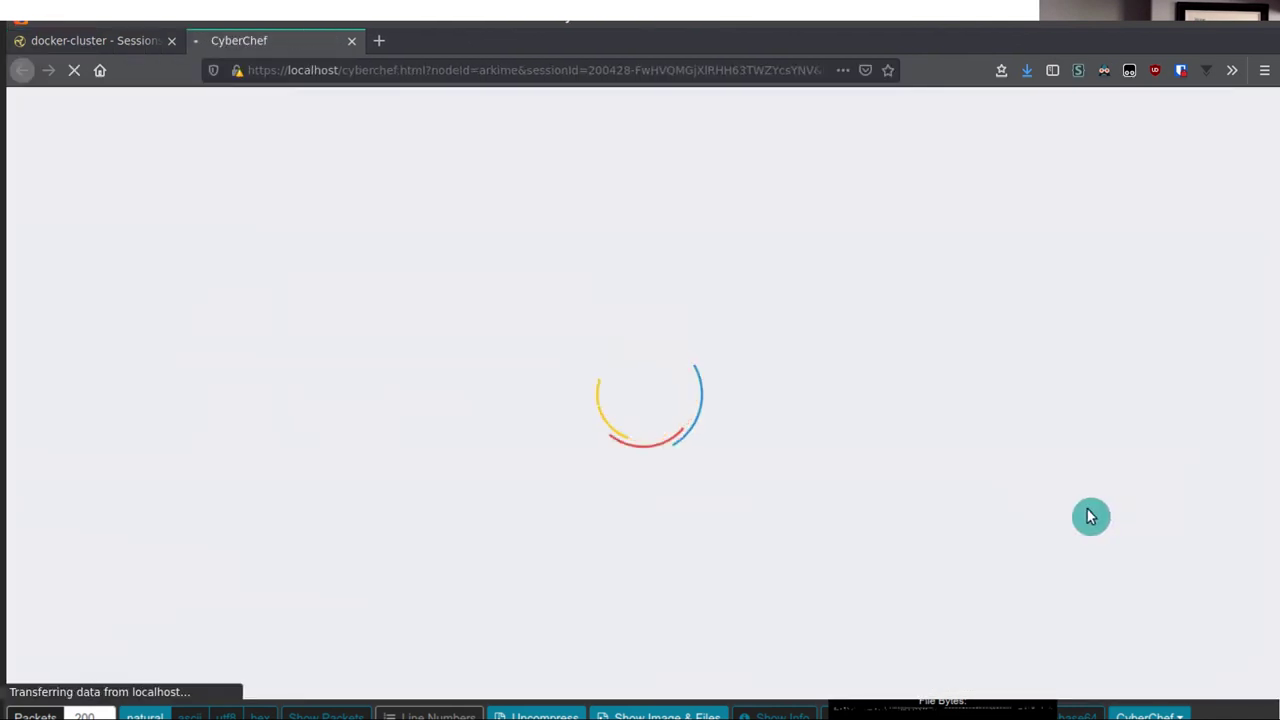
{"action": "scroll", "coordinate": [1028, 505], "scroll_direction": "down", "scroll_amount": 3}
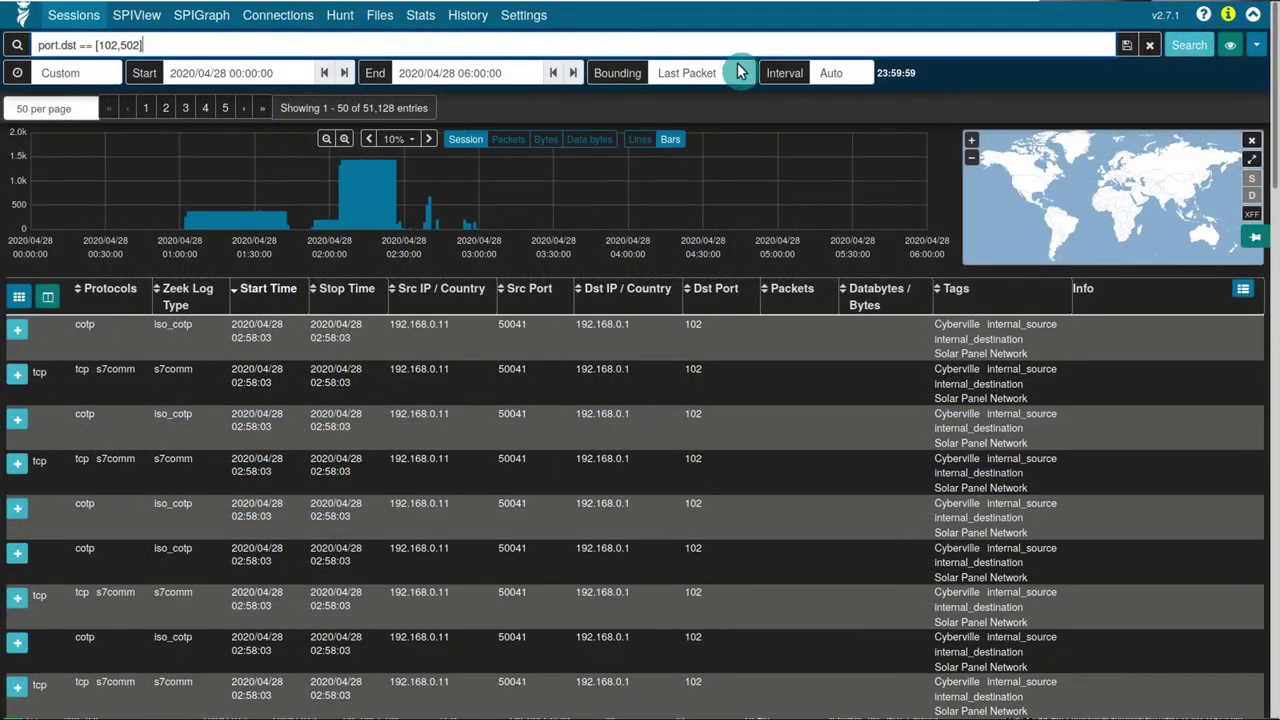
Apply the PCAP Files view to the port.dst == [102,502] search and open the PCAP export options for the visible items
{"action": "left_click", "coordinate": [1232, 47]}
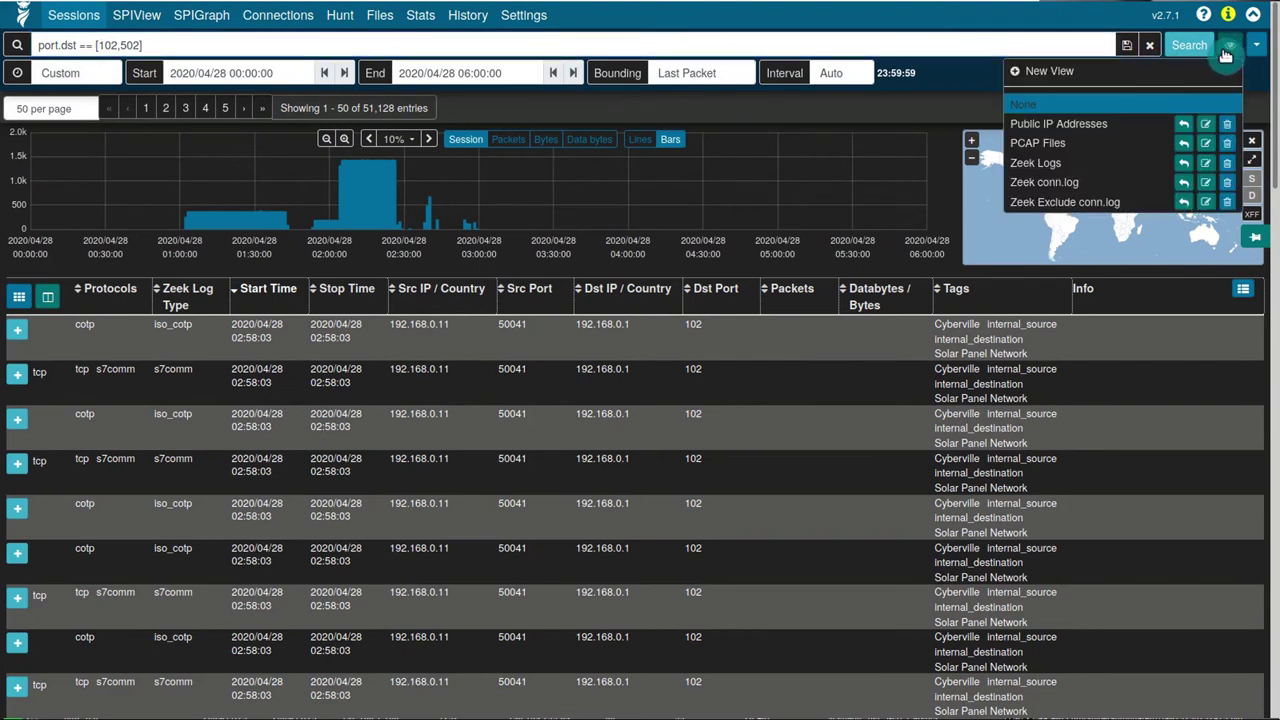
{"action": "left_click", "coordinate": [1115, 144]}
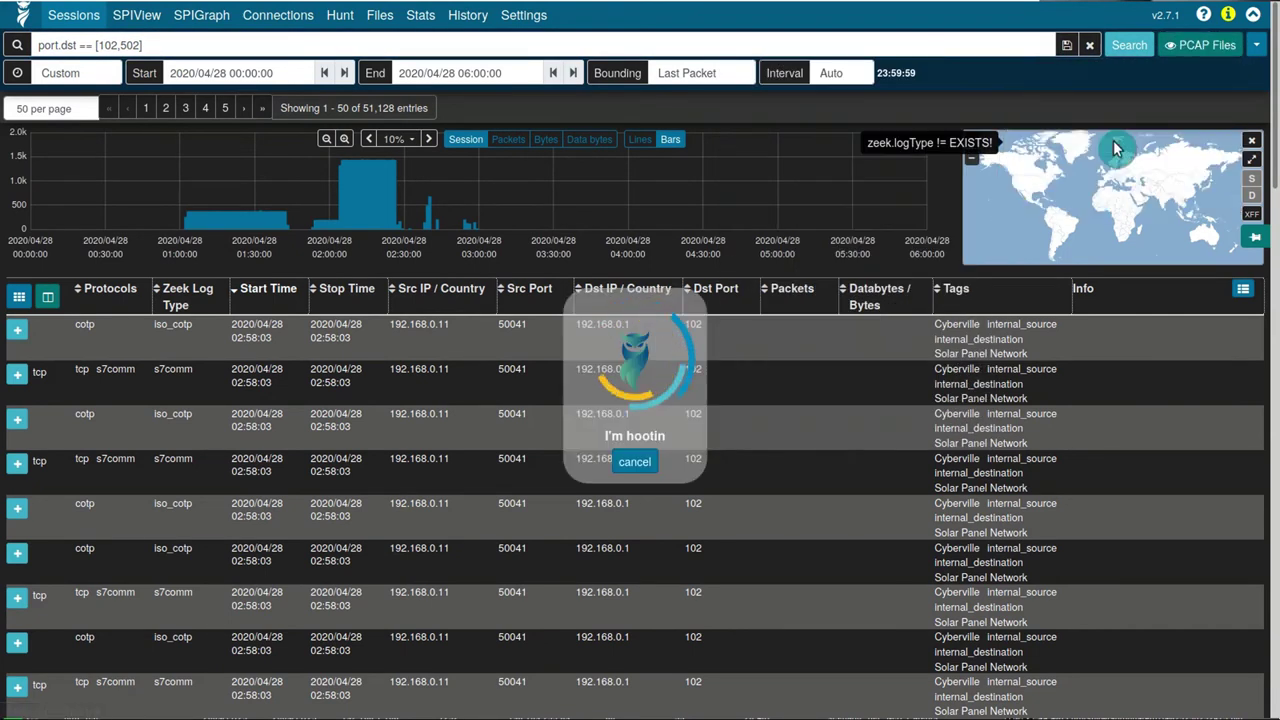
{"action": "left_click", "coordinate": [1260, 46]}
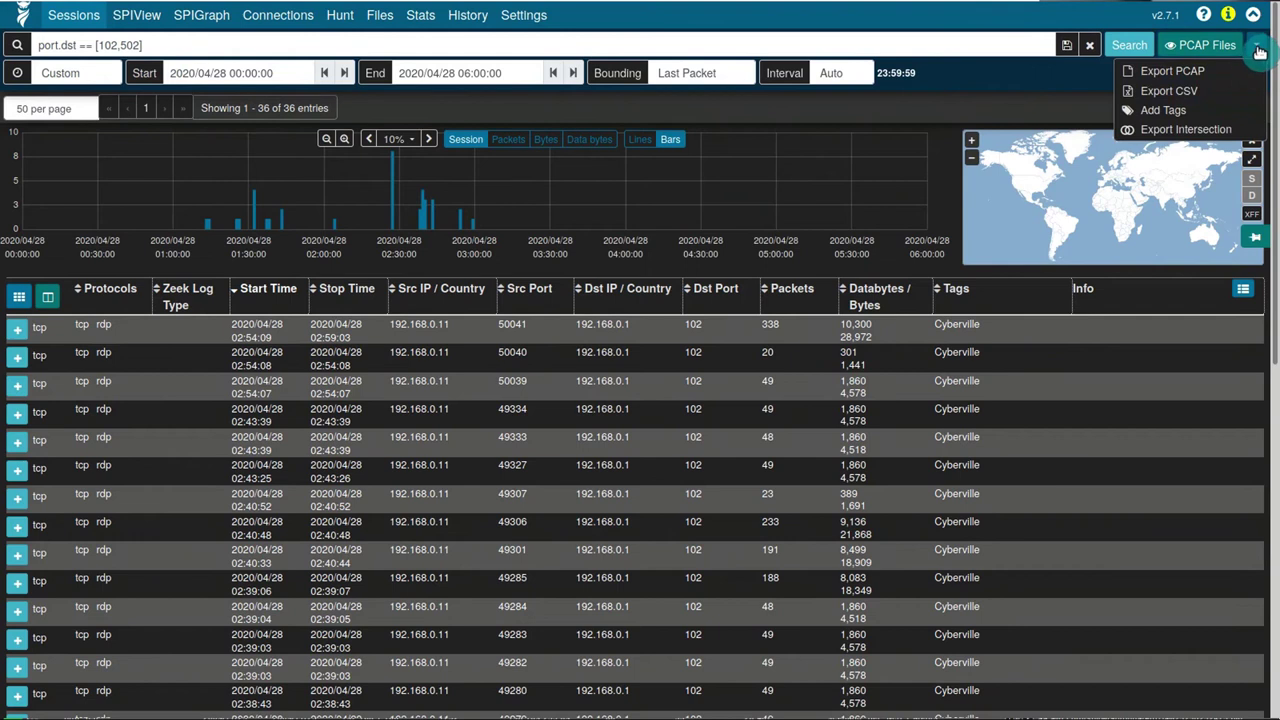
{"action": "left_click", "coordinate": [1230, 72]}
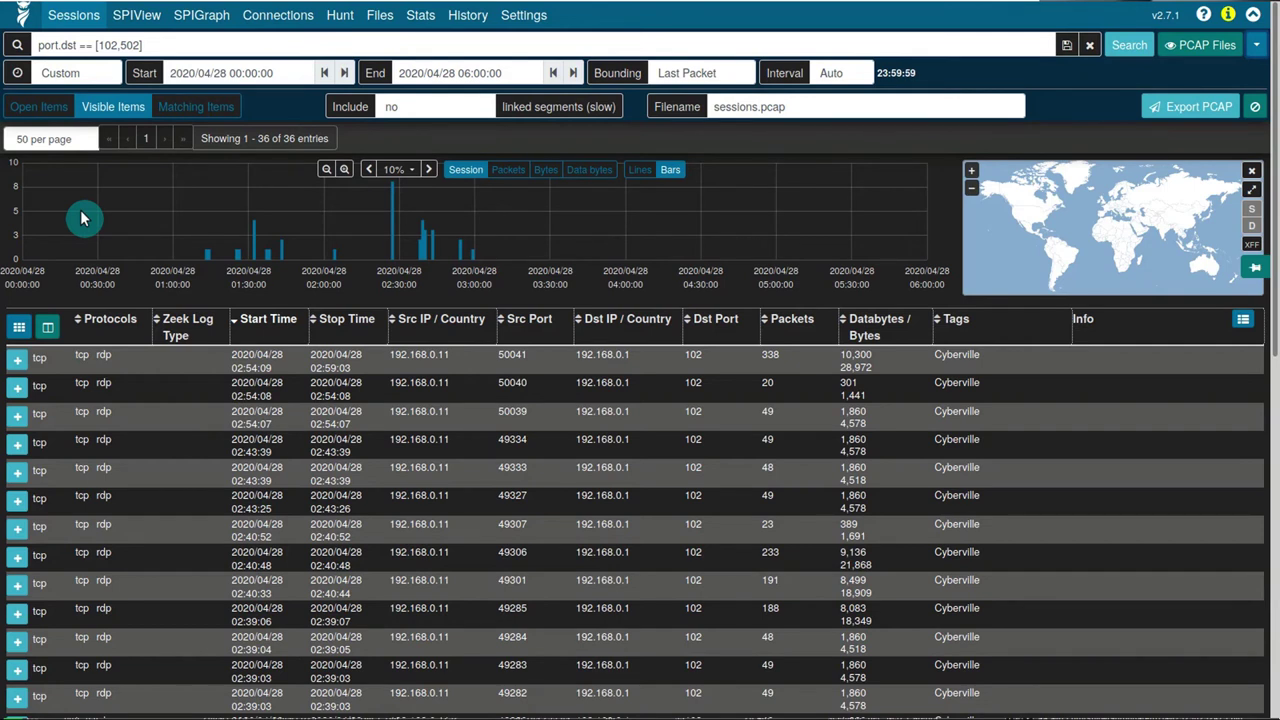
{"action": "scroll", "coordinate": [84, 219], "scroll_direction": "down", "scroll_amount": 5}
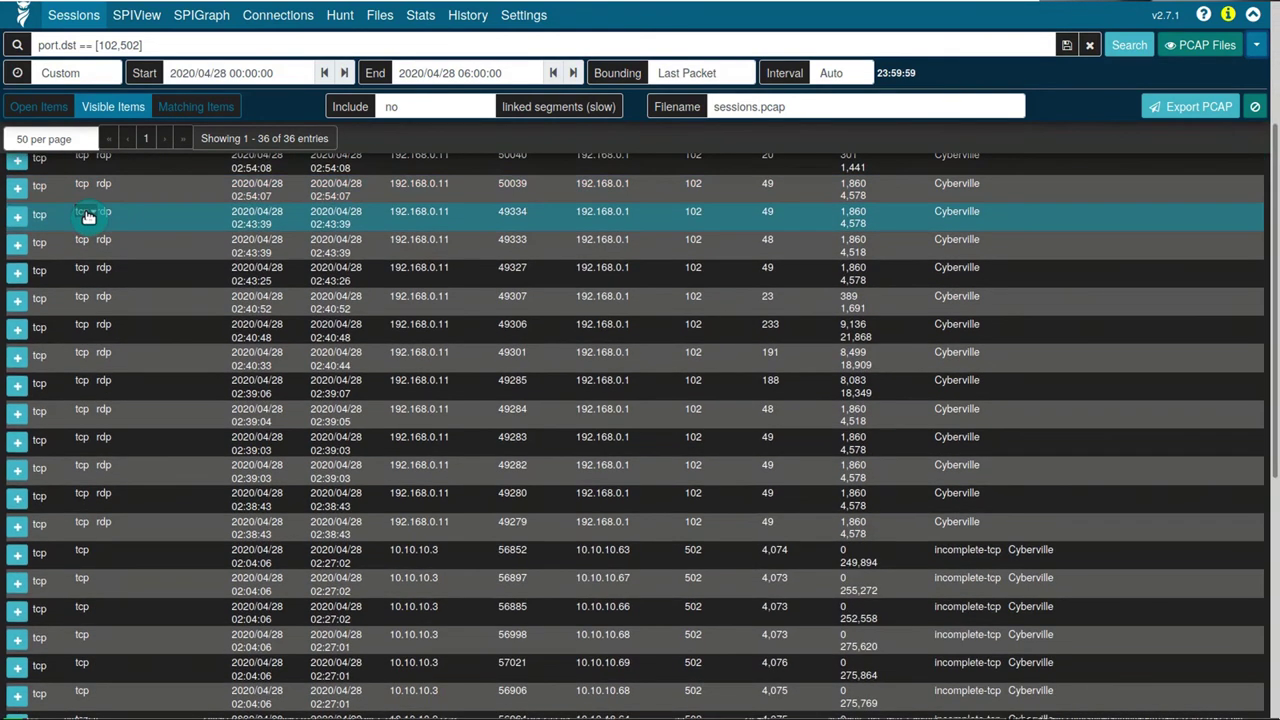
{"action": "scroll", "coordinate": [88, 218], "scroll_direction": "up", "scroll_amount": 3}
{"action": "scroll", "coordinate": [88, 218], "scroll_direction": "up", "scroll_amount": 2}
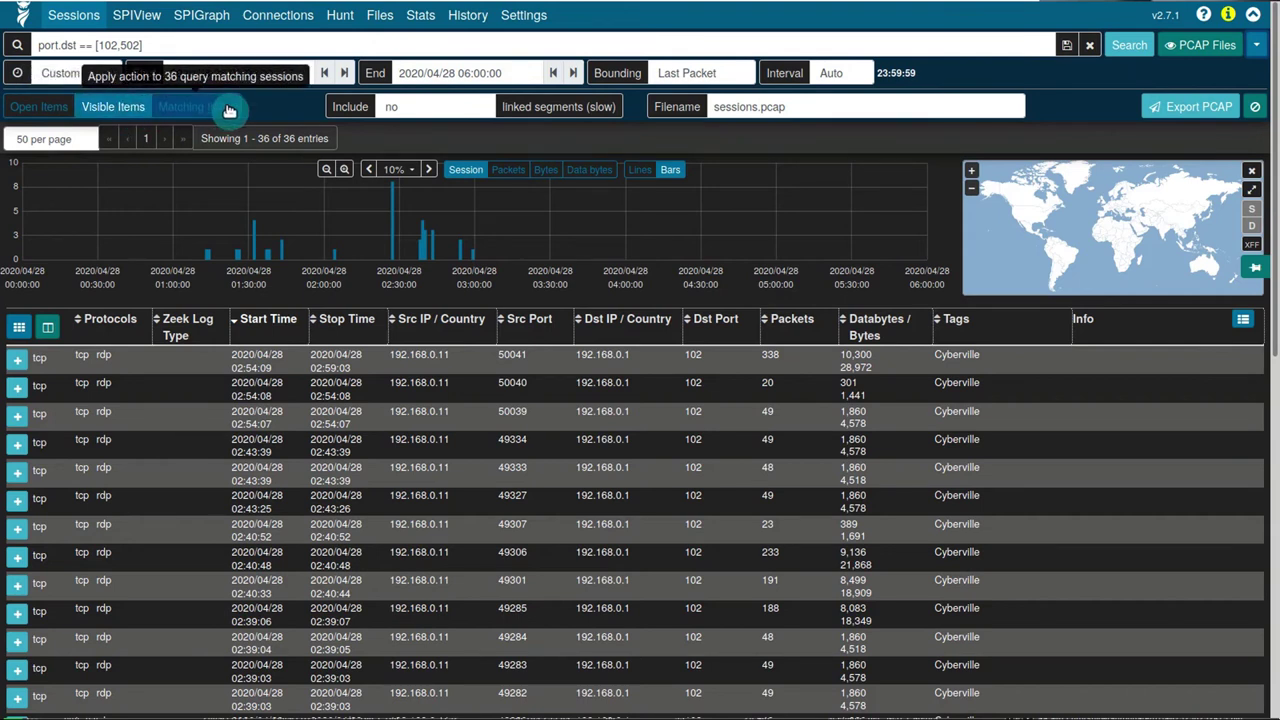
Export the visible sessions as sessions.pcap, including linked segments from the same time period, and open the file with Wireshark
{"action": "left_click", "coordinate": [430, 107]}
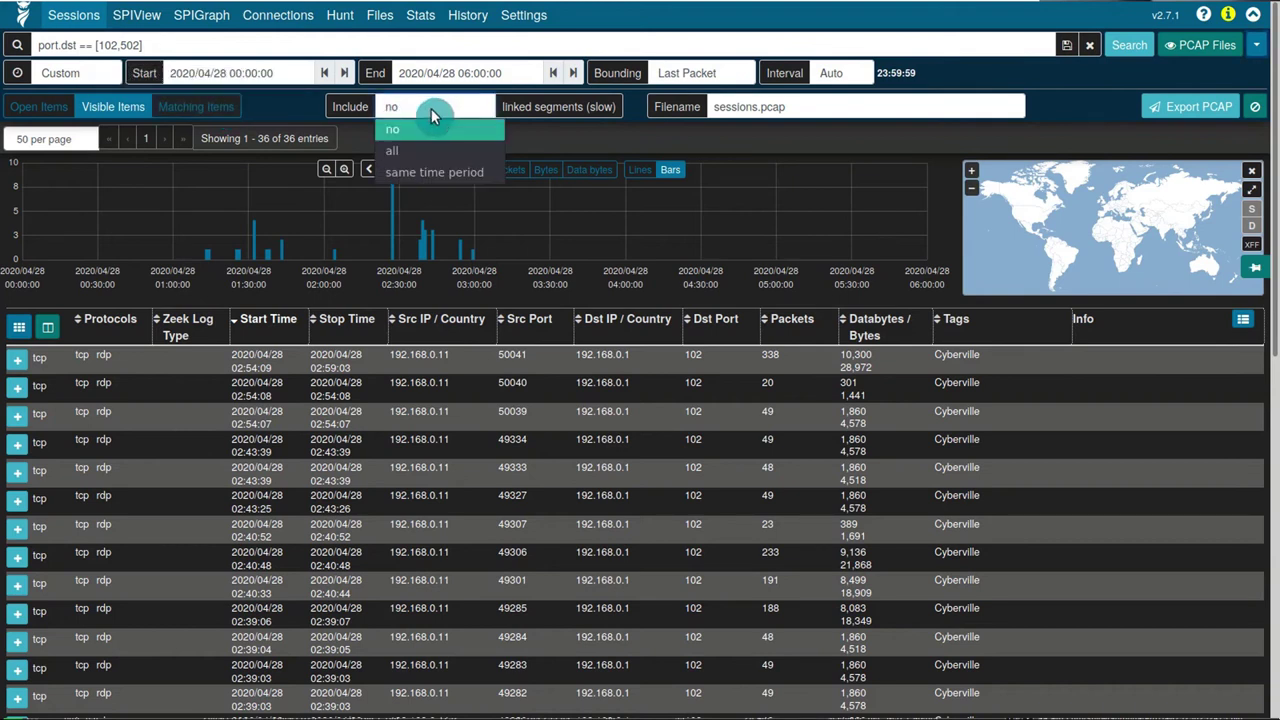
{"action": "left_click", "coordinate": [425, 172]}
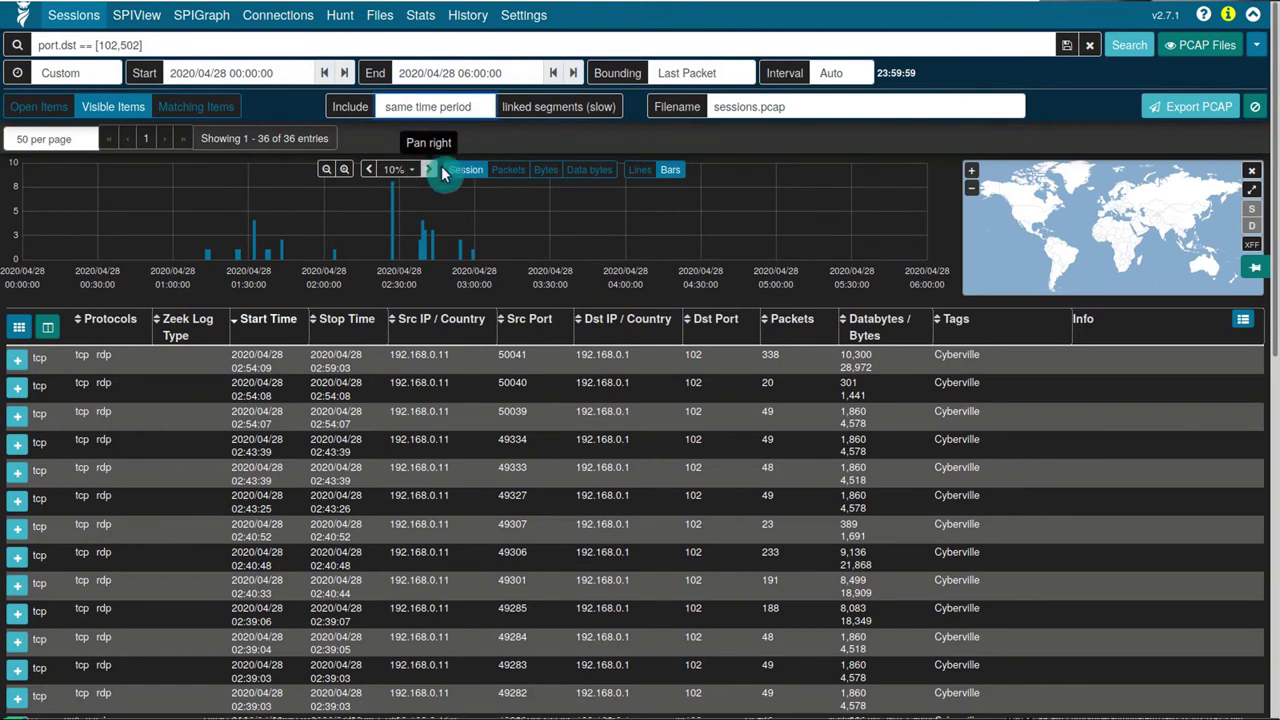
{"action": "left_click", "coordinate": [836, 100]}
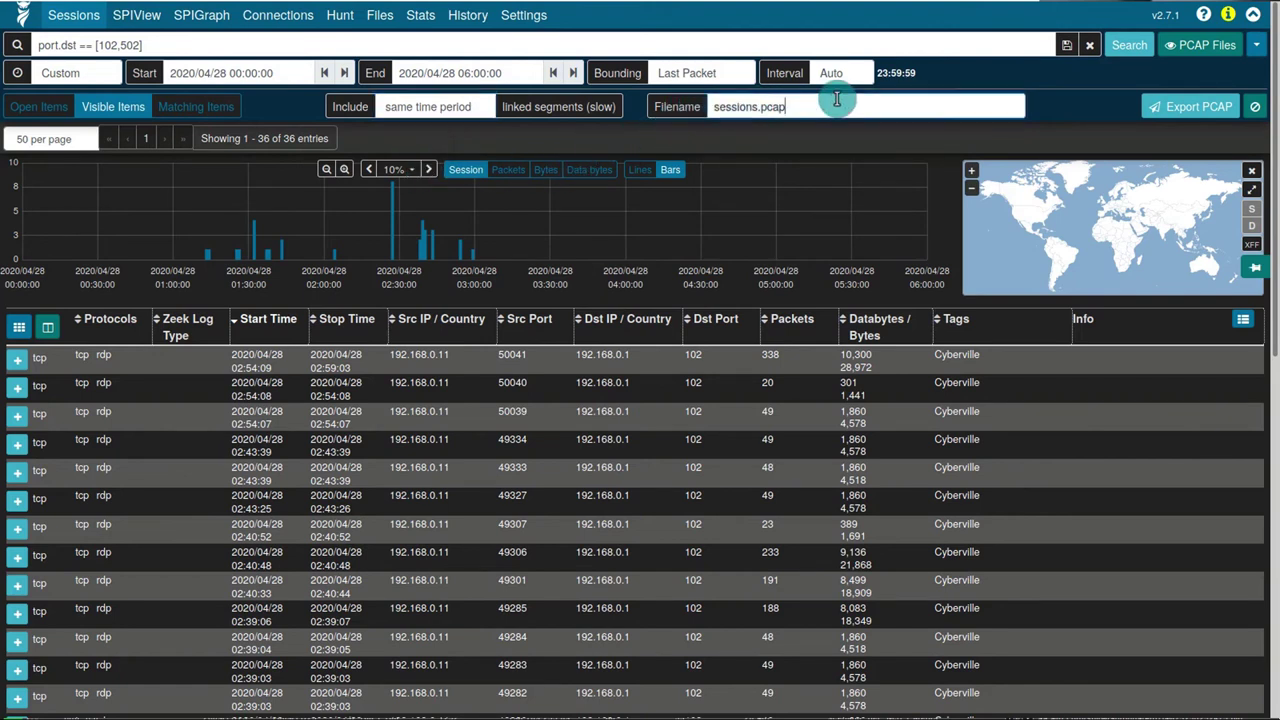
{"action": "left_click", "coordinate": [1167, 107]}
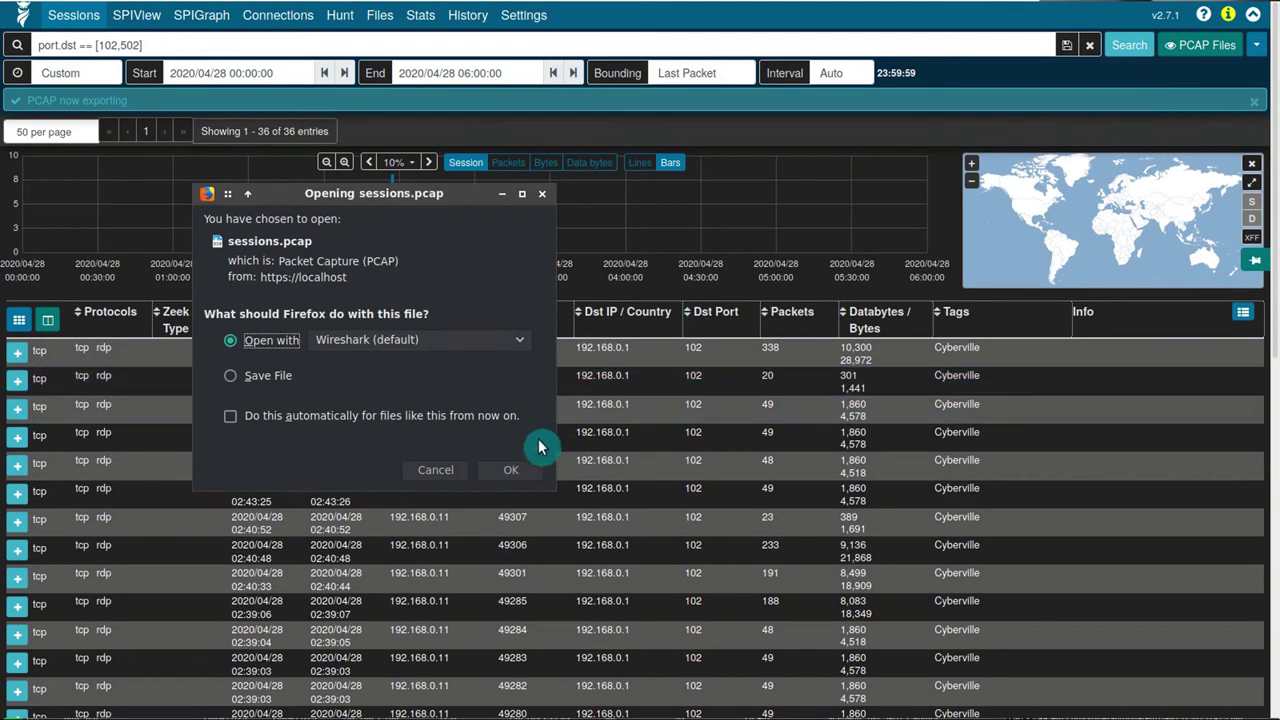
{"action": "left_click", "coordinate": [511, 470]}
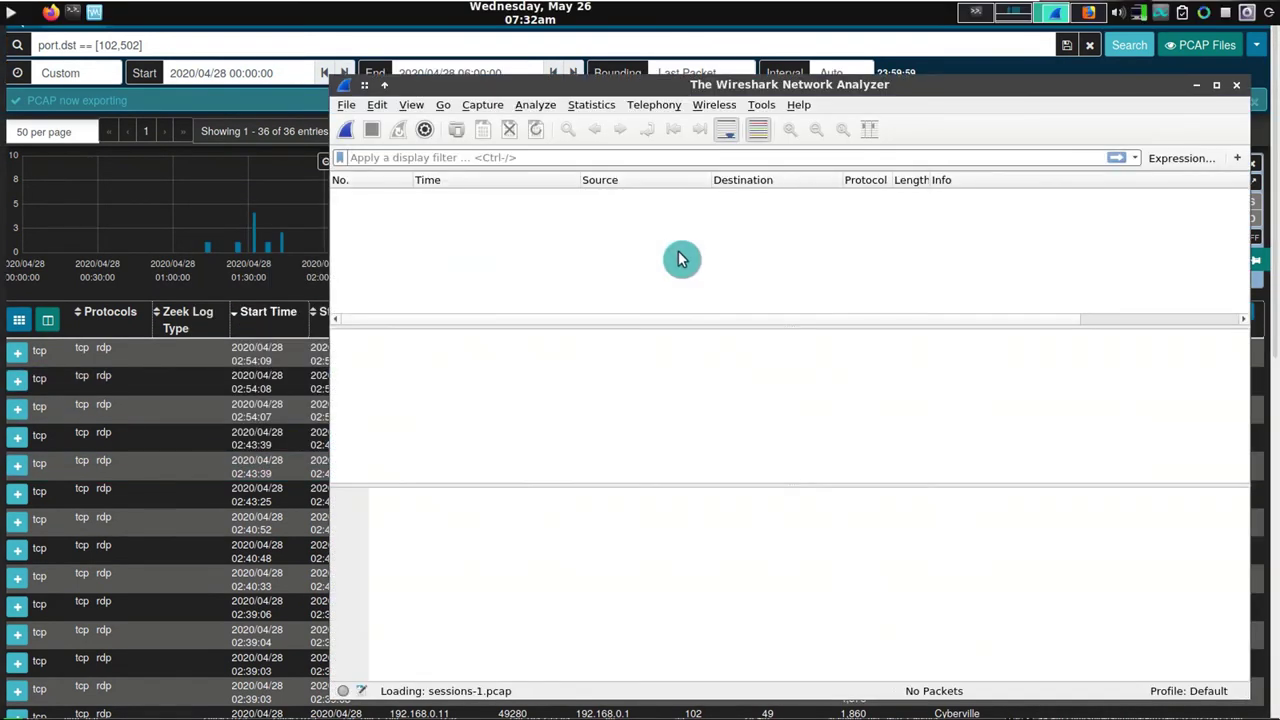
Look through the packets of the exported capture in Wireshark and select Modbus query packet 39
{"action": "left_click", "coordinate": [701, 241]}
{"action": "scroll", "coordinate": [705, 244], "scroll_direction": "down", "scroll_amount": 11}
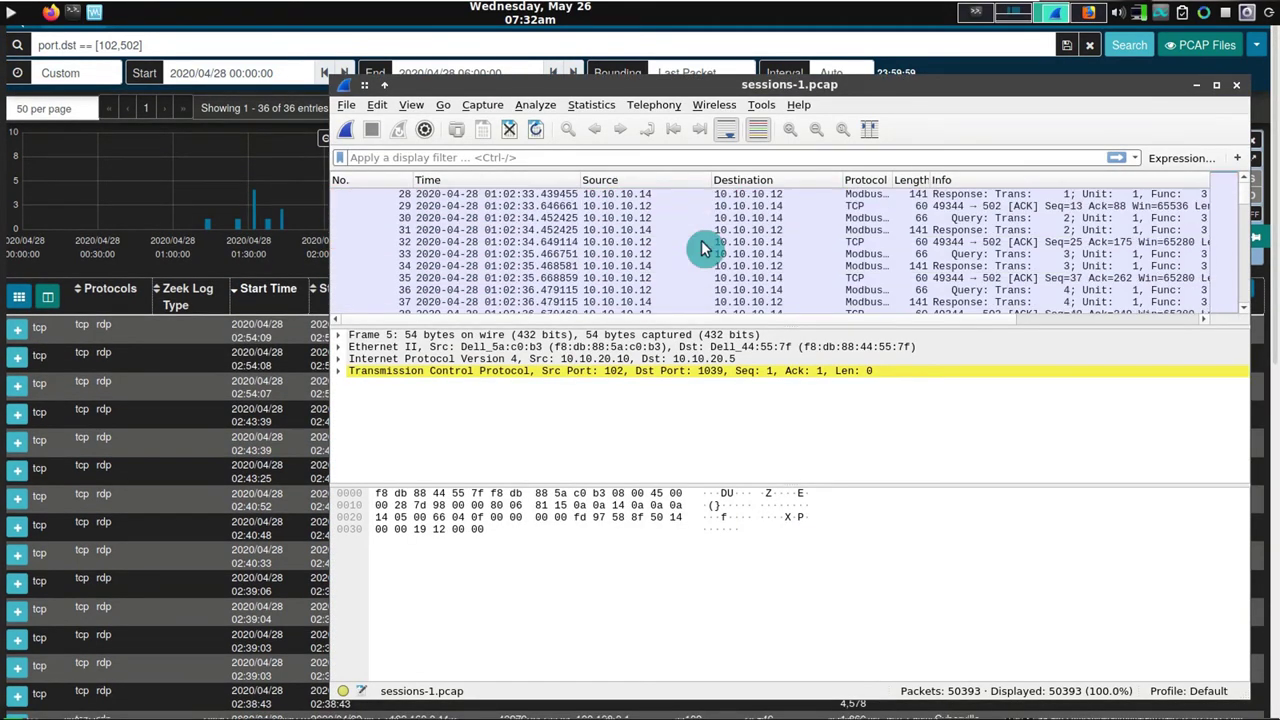
{"action": "left_click", "coordinate": [710, 242]}
{"action": "left_click", "coordinate": [714, 254]}
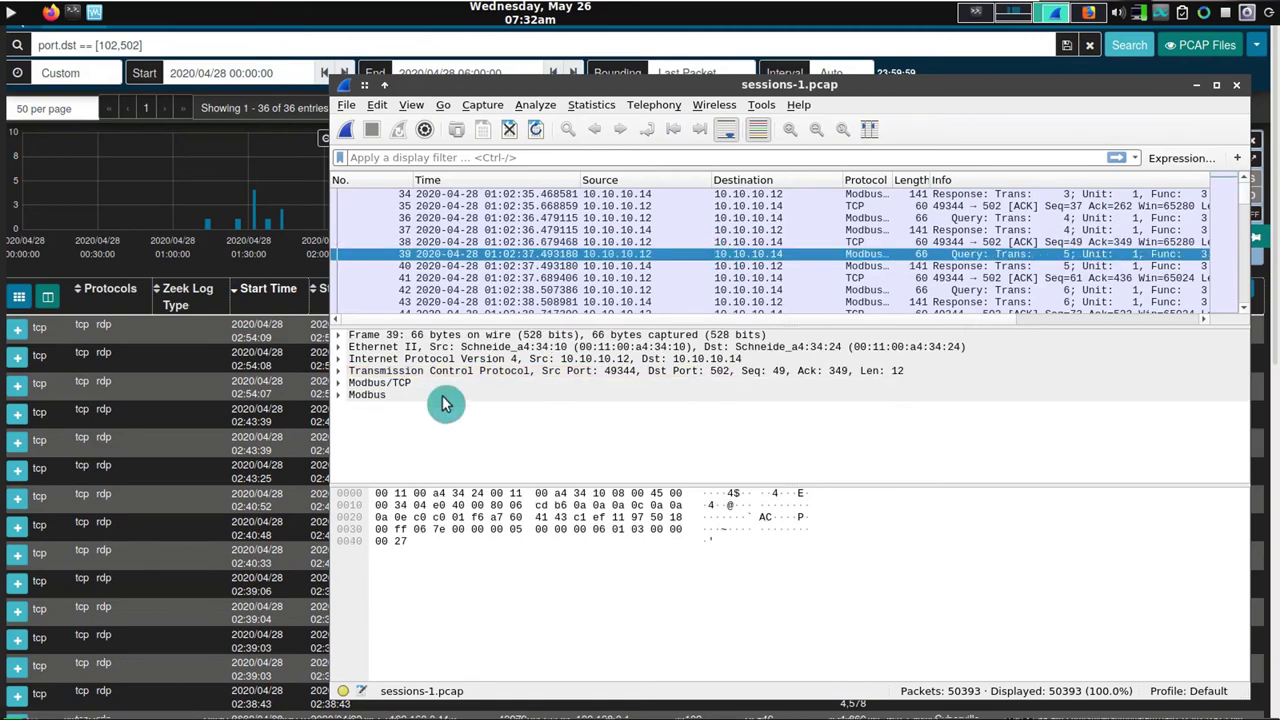
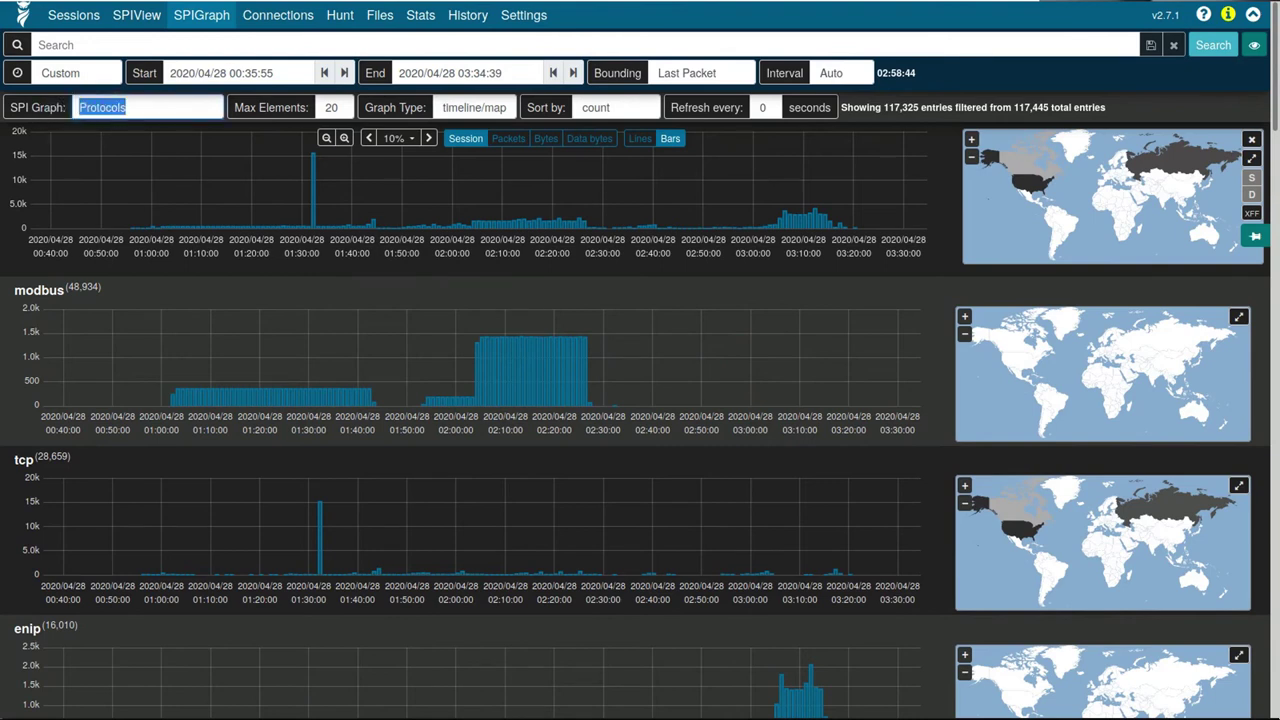
Examine the timelines and maps of the individual protocols in SPIGraph, from modbus down to dhcp
{"action": "scroll", "coordinate": [680, 328], "scroll_direction": "down", "scroll_amount": 3}
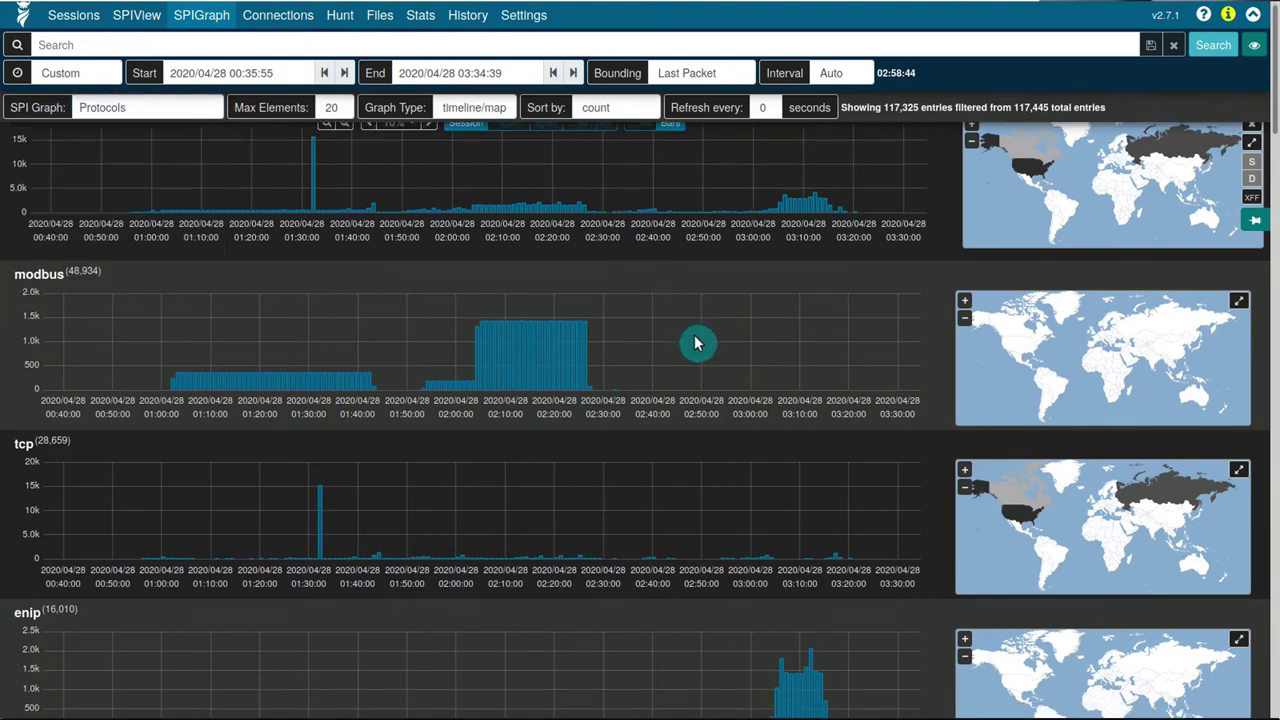
{"action": "scroll", "coordinate": [694, 335], "scroll_direction": "down", "scroll_amount": 4}
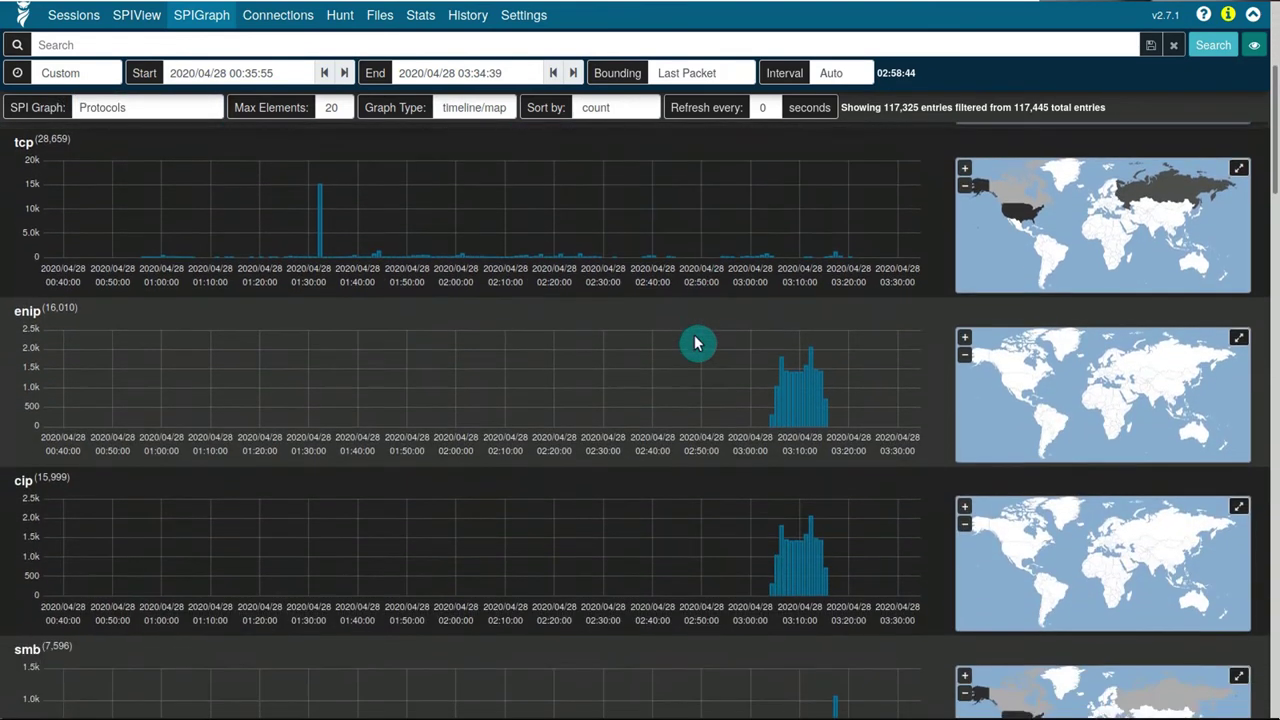
{"action": "scroll", "coordinate": [697, 343], "scroll_direction": "down", "scroll_amount": 4}
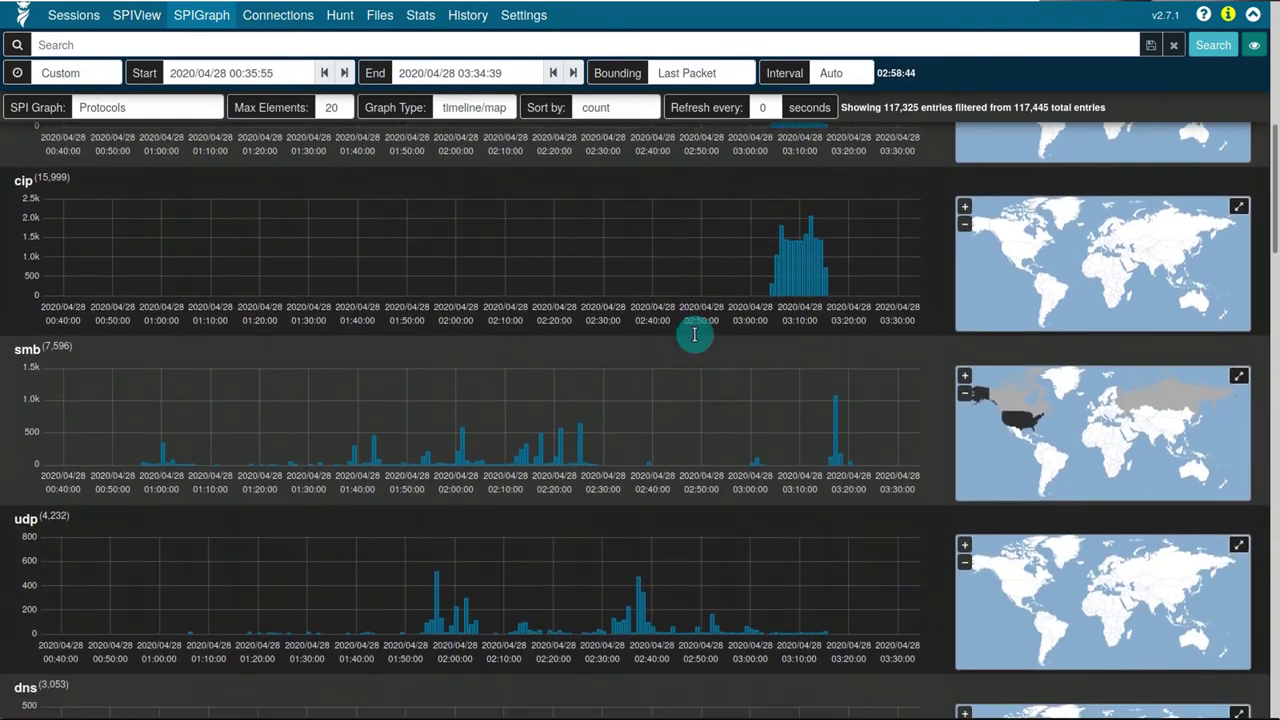
{"action": "scroll", "coordinate": [697, 343], "scroll_direction": "down", "scroll_amount": 4}
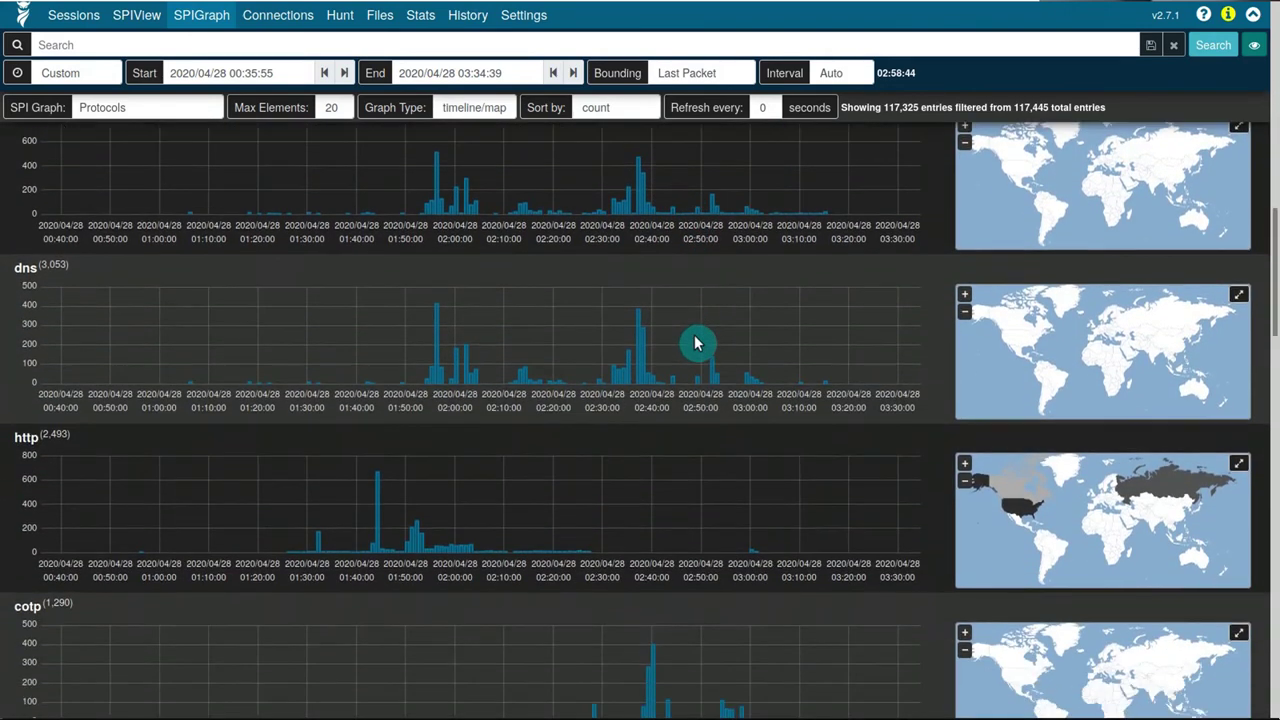
{"action": "scroll", "coordinate": [697, 343], "scroll_direction": "down", "scroll_amount": 4}
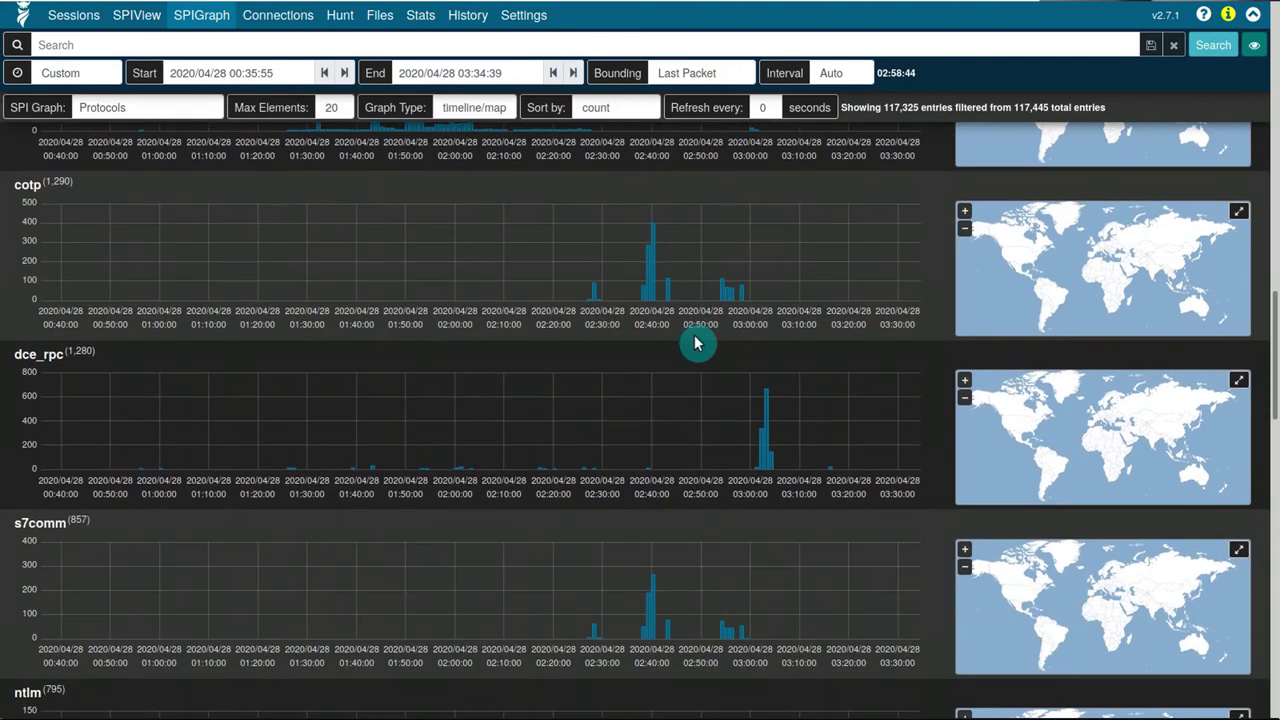
{"action": "scroll", "coordinate": [697, 343], "scroll_direction": "down", "scroll_amount": 2}
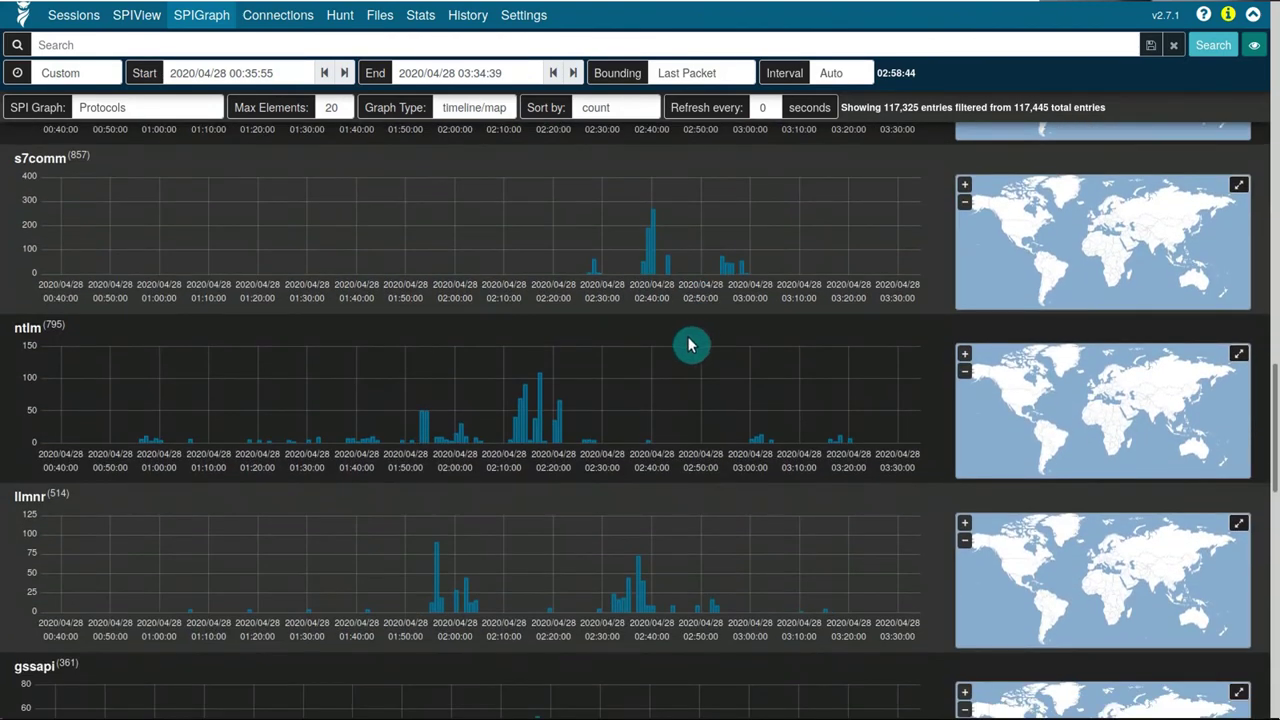
{"action": "scroll", "coordinate": [395, 440], "scroll_direction": "down", "scroll_amount": 3}
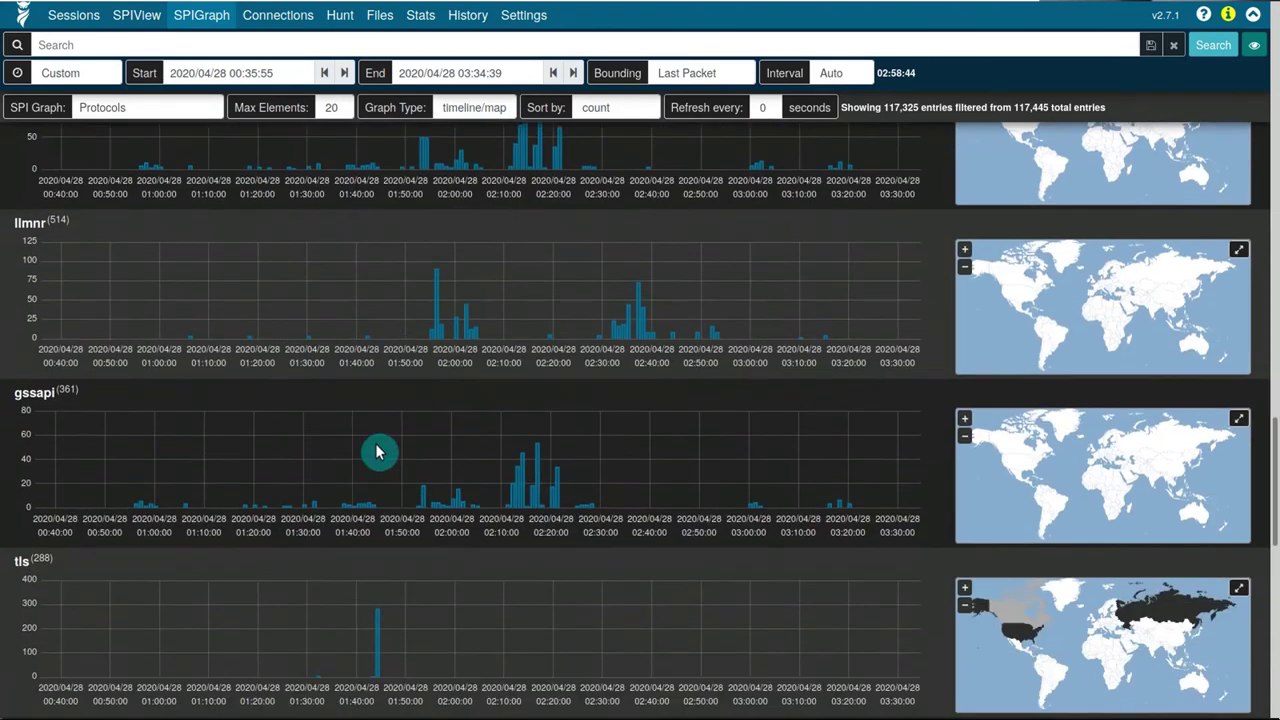
{"action": "scroll", "coordinate": [140, 420], "scroll_direction": "down", "scroll_amount": 3}
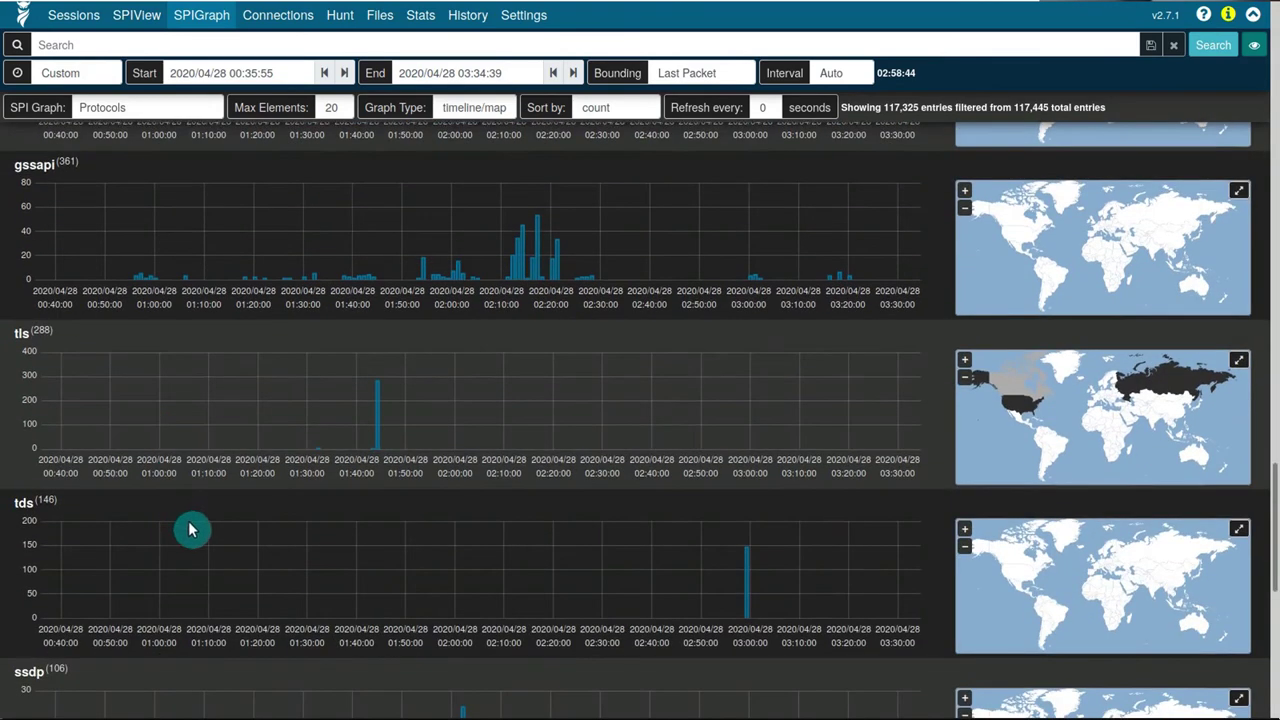
{"action": "scroll", "coordinate": [193, 531], "scroll_direction": "down", "scroll_amount": 3}
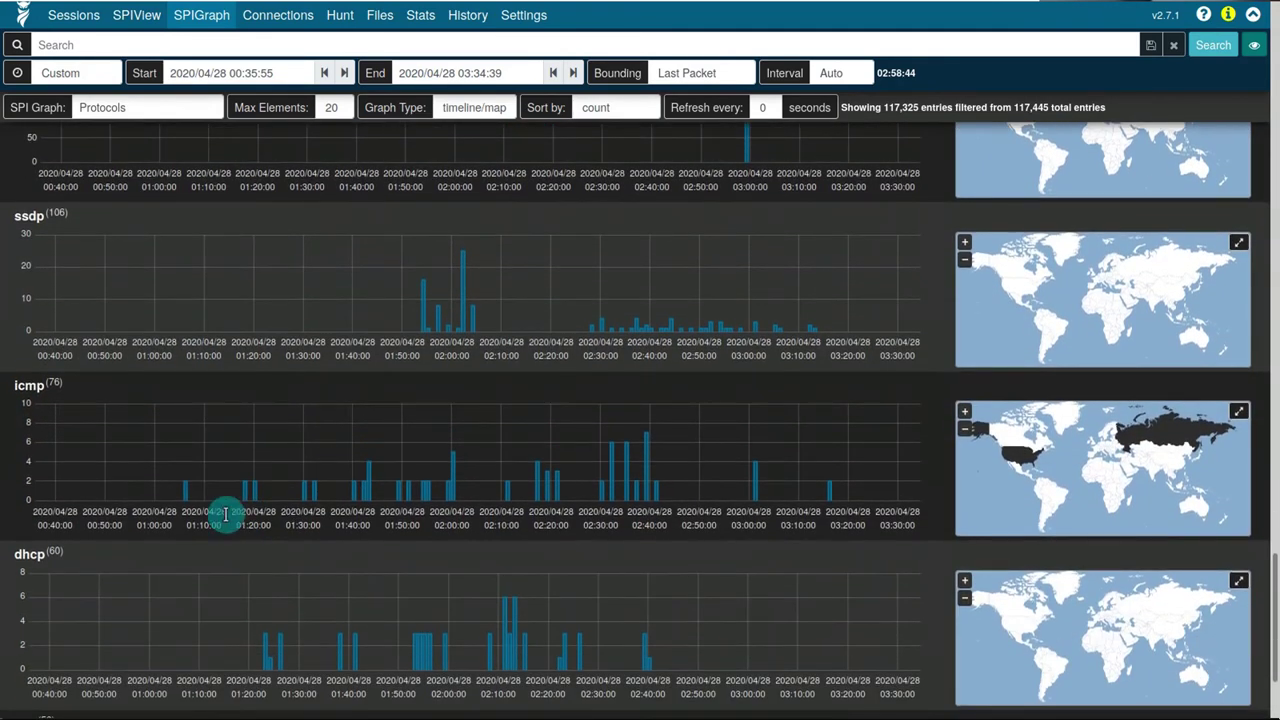
{"action": "scroll", "coordinate": [451, 551], "scroll_direction": "down", "scroll_amount": 2}
{"action": "scroll", "coordinate": [429, 534], "scroll_direction": "up", "scroll_amount": 7}
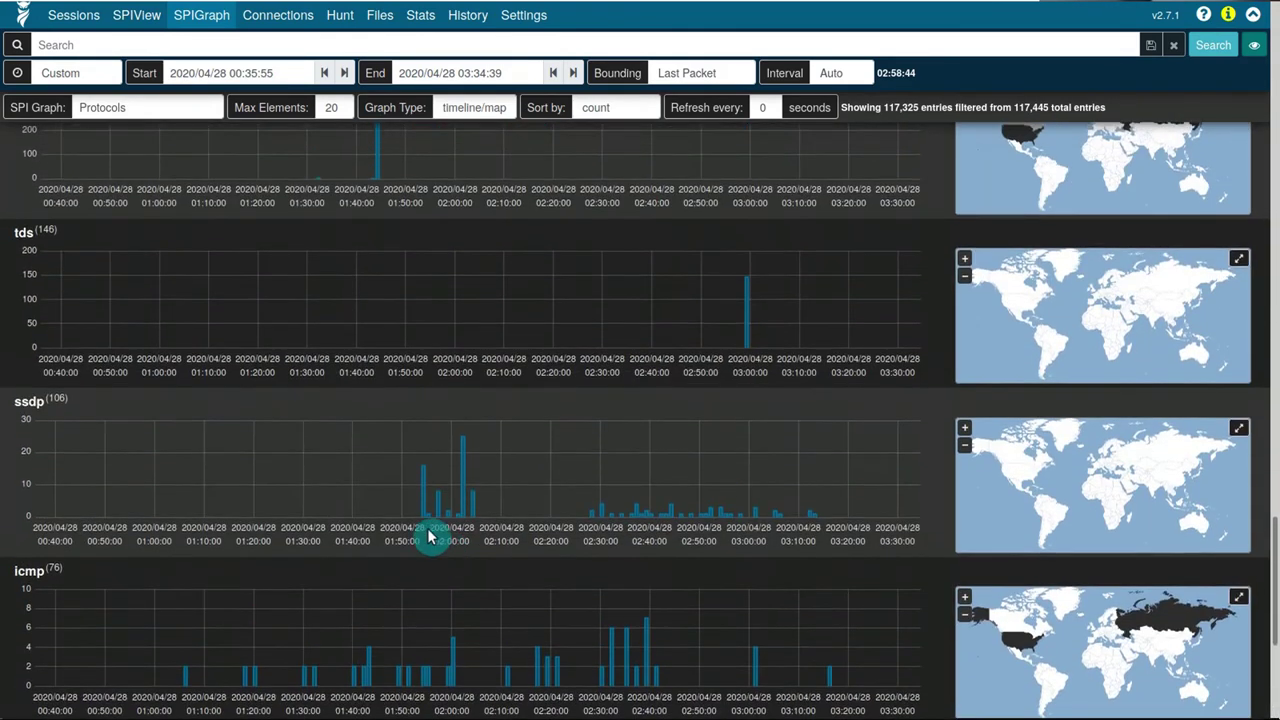
Graph the Action (zeek.action) field in SPIGraph and view its most frequent values from the start of the list
{"action": "left_click", "coordinate": [166, 106]}
{"action": "type", "text": "a"}
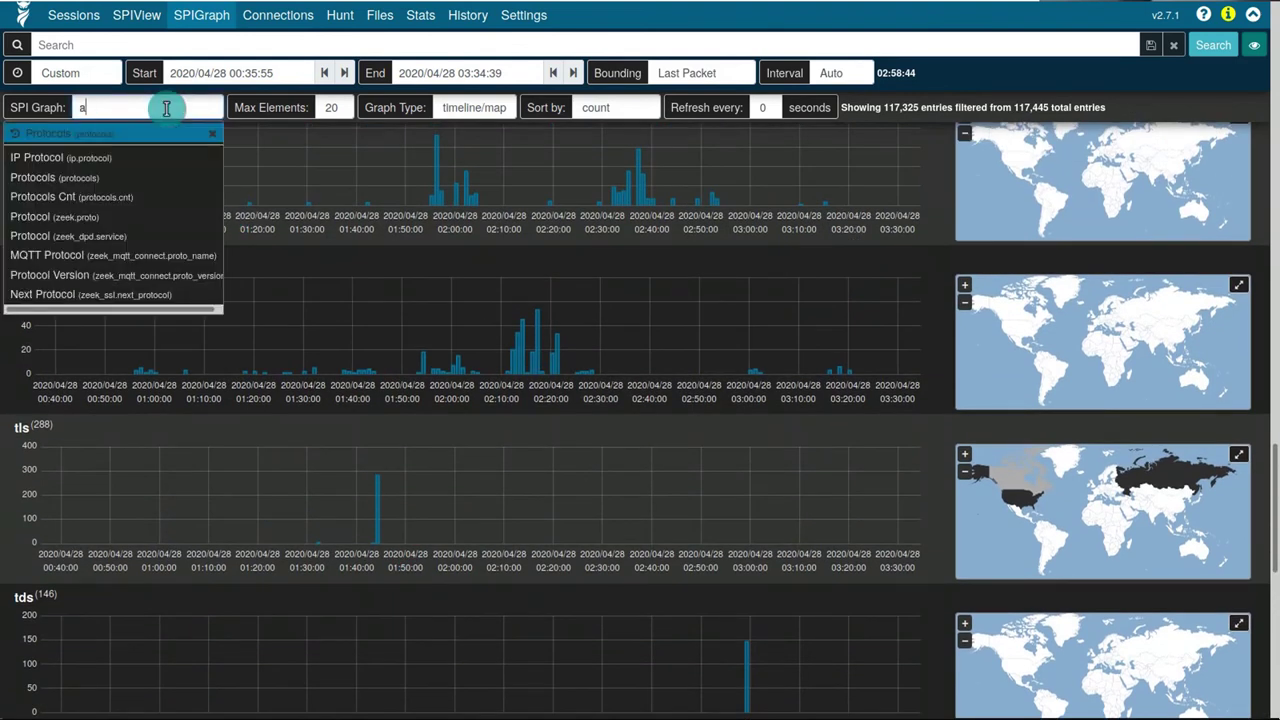
{"action": "type", "text": "ction"}
{"action": "left_click", "coordinate": [100, 196]}
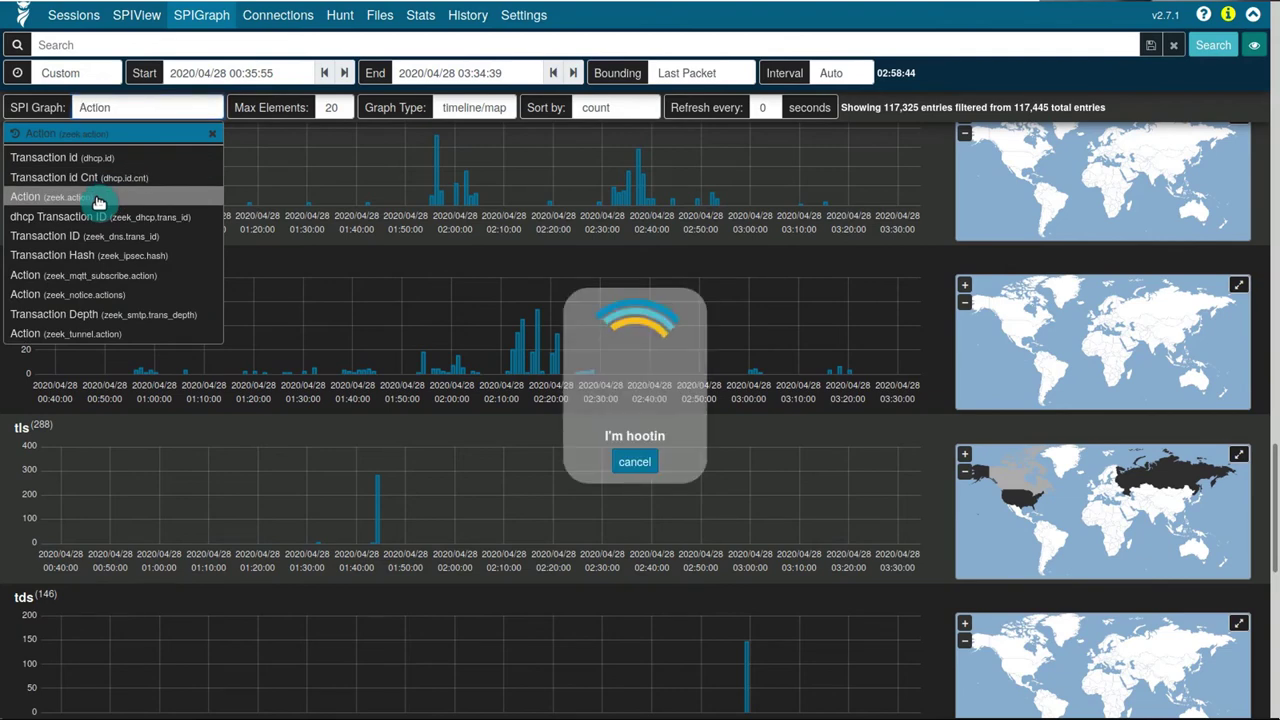
{"action": "scroll", "coordinate": [540, 395], "scroll_direction": "up", "scroll_amount": 20}
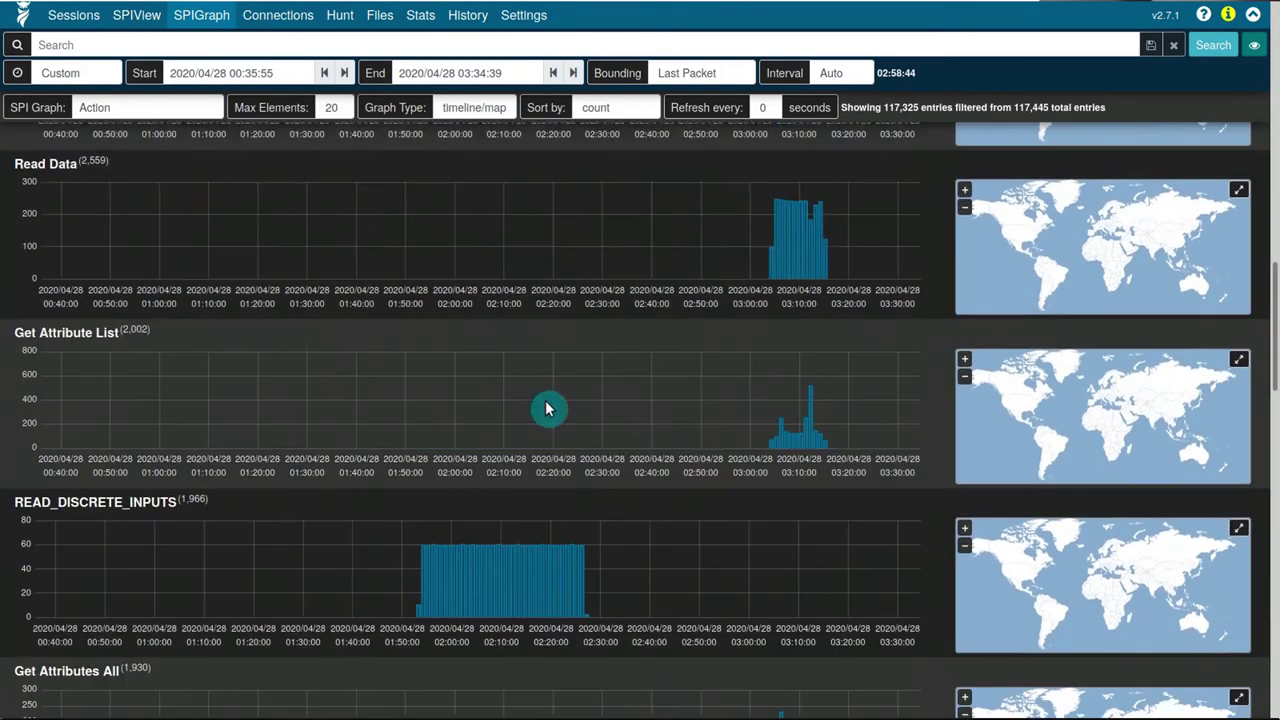
{"action": "scroll", "coordinate": [548, 406], "scroll_direction": "up", "scroll_amount": 5}
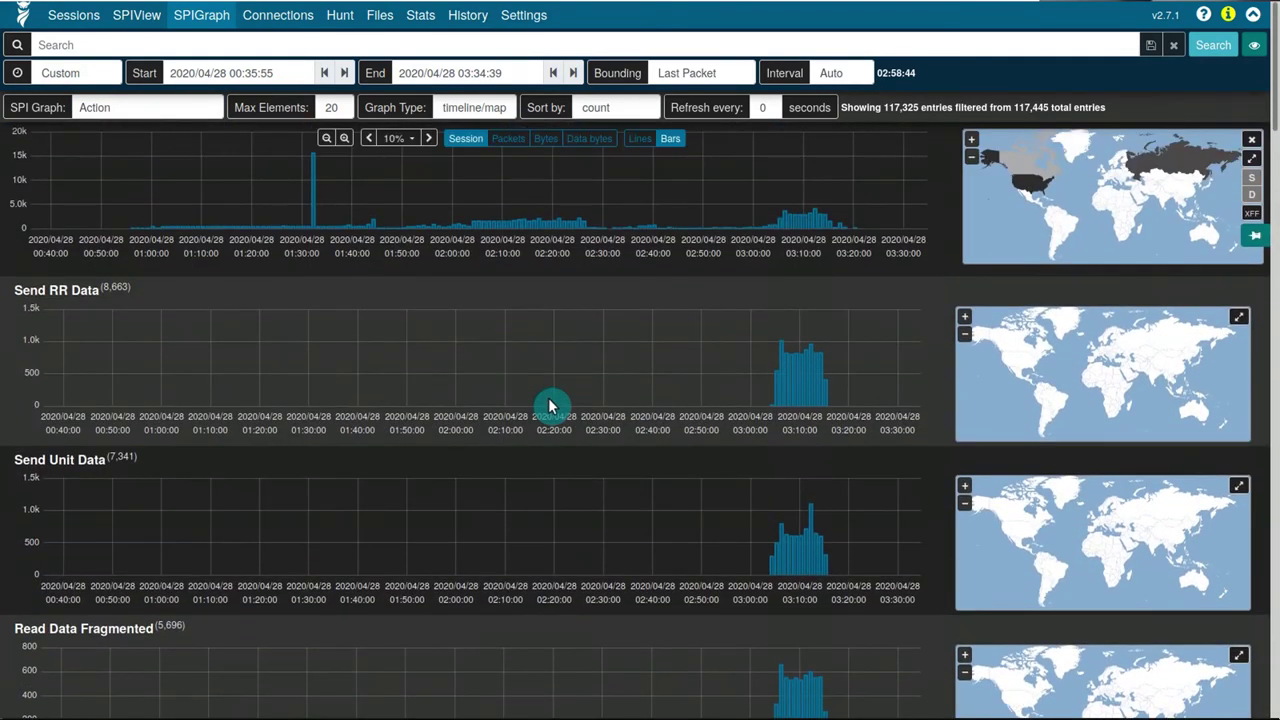
Switch the SPIGraph field to Dst OUI and look over the timelines of the destination hardware vendors
{"action": "left_click", "coordinate": [166, 106]}
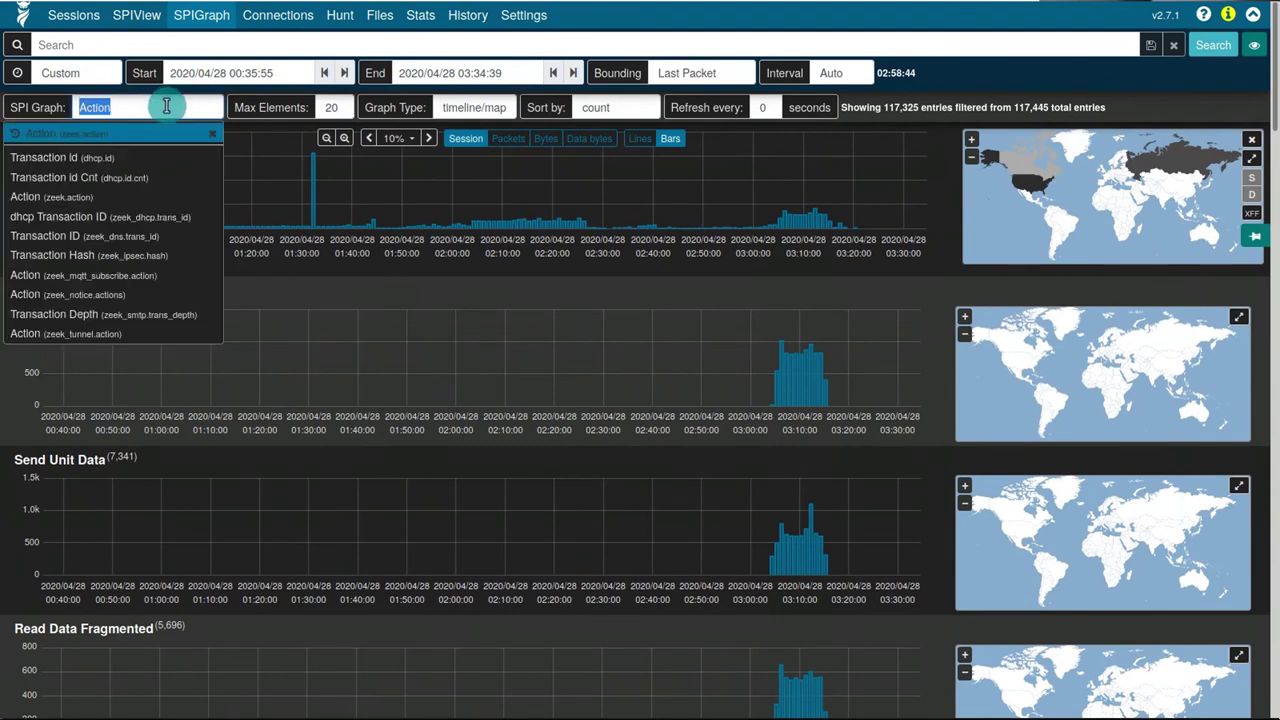
{"action": "type", "text": "oui"}
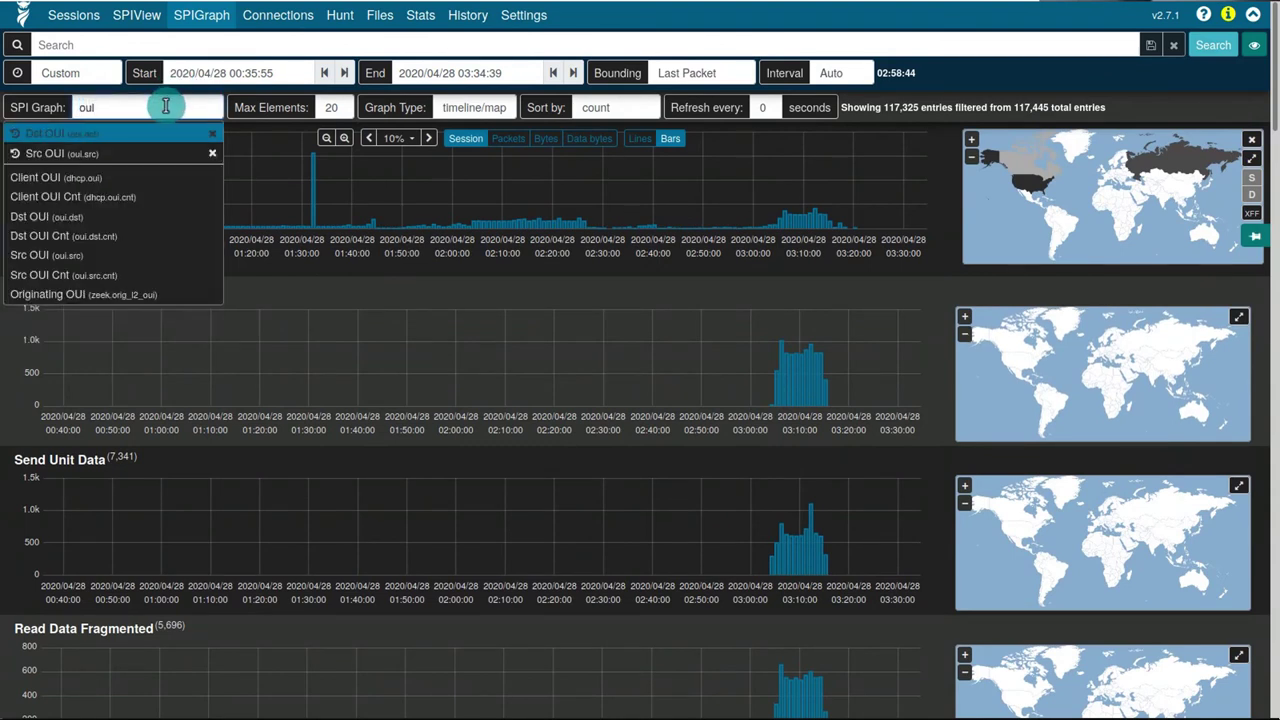
{"action": "left_click", "coordinate": [70, 134]}
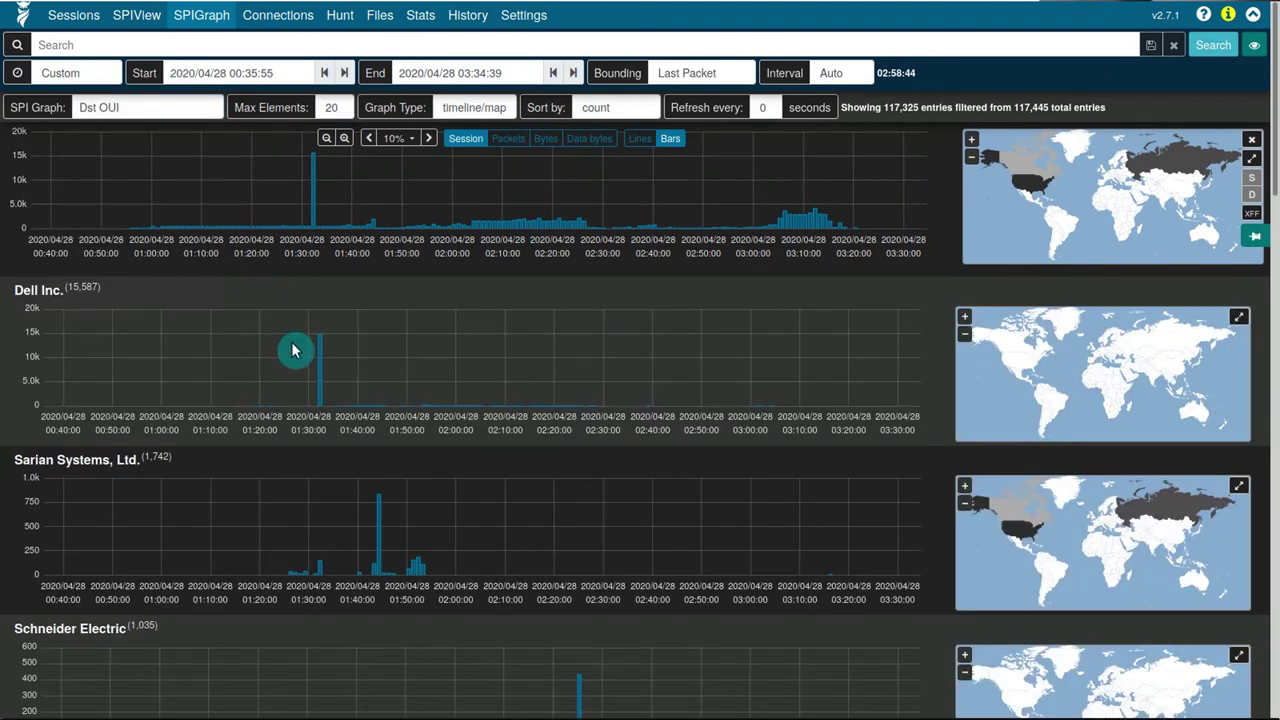
{"action": "scroll", "coordinate": [295, 352], "scroll_direction": "down", "scroll_amount": 3}
{"action": "scroll", "coordinate": [297, 354], "scroll_direction": "up", "scroll_amount": 3}
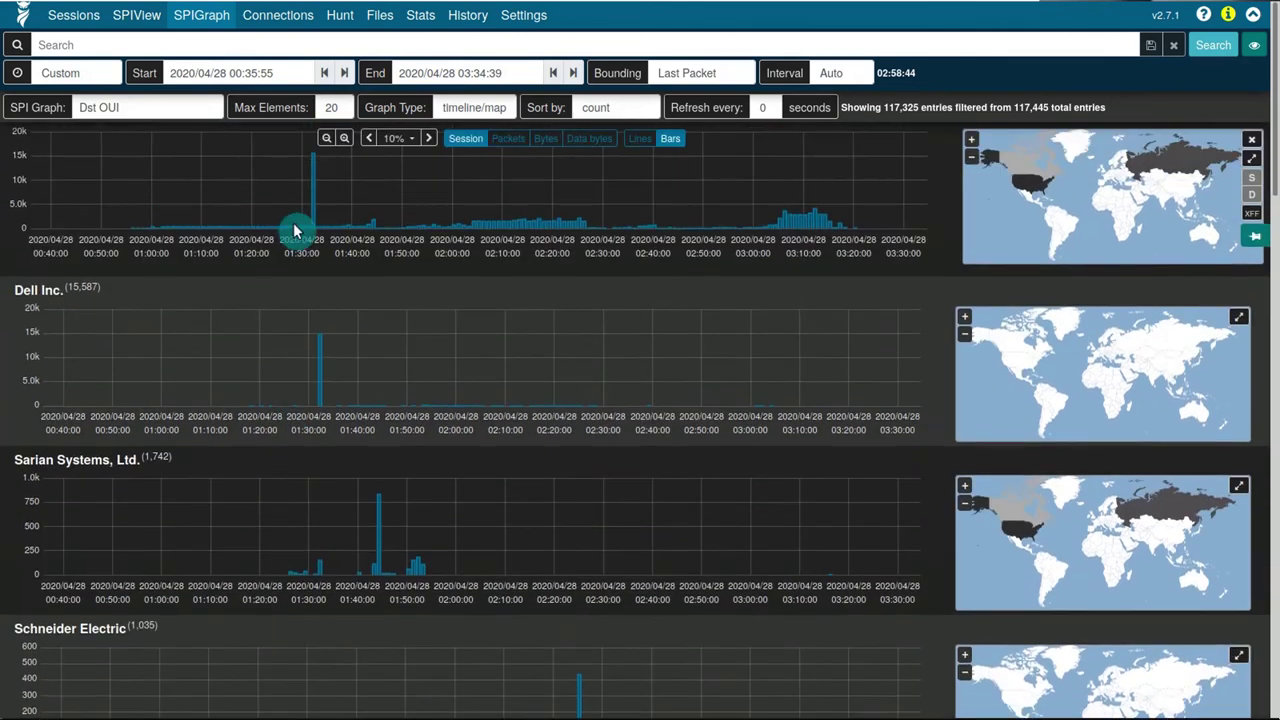
{"action": "left_click", "coordinate": [333, 116]}
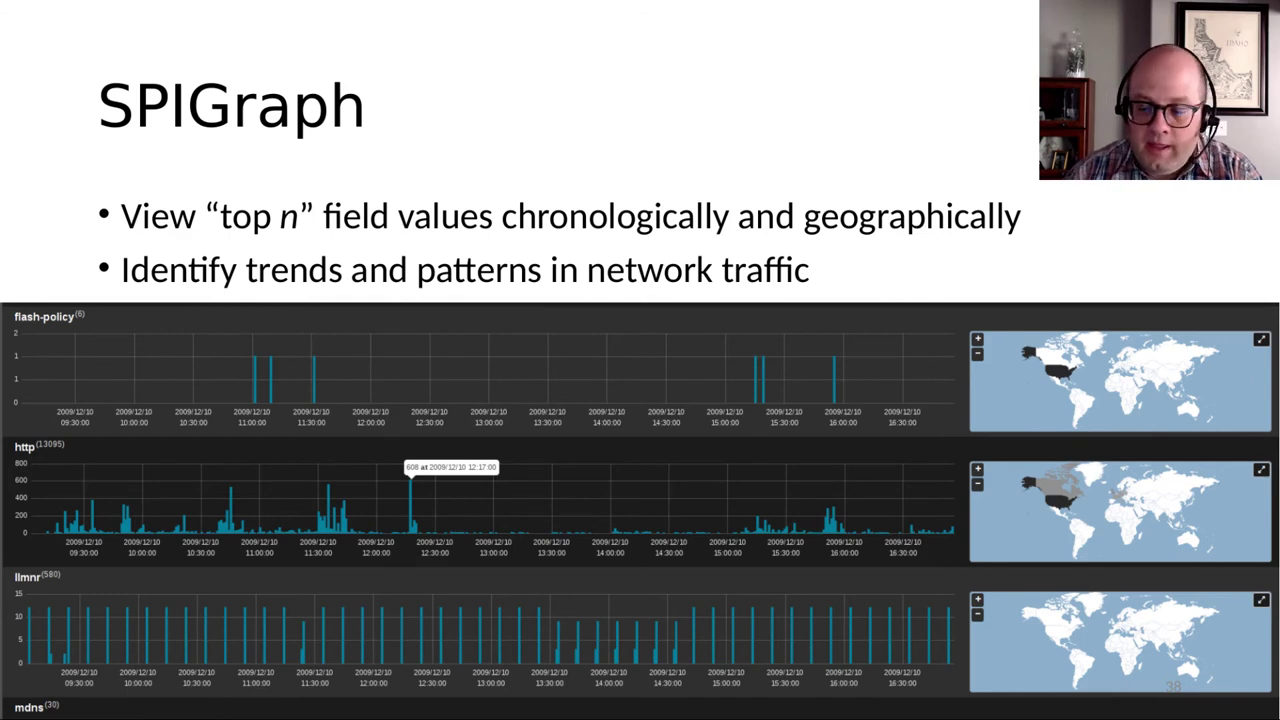
{"action": "key", "text": "Right"}
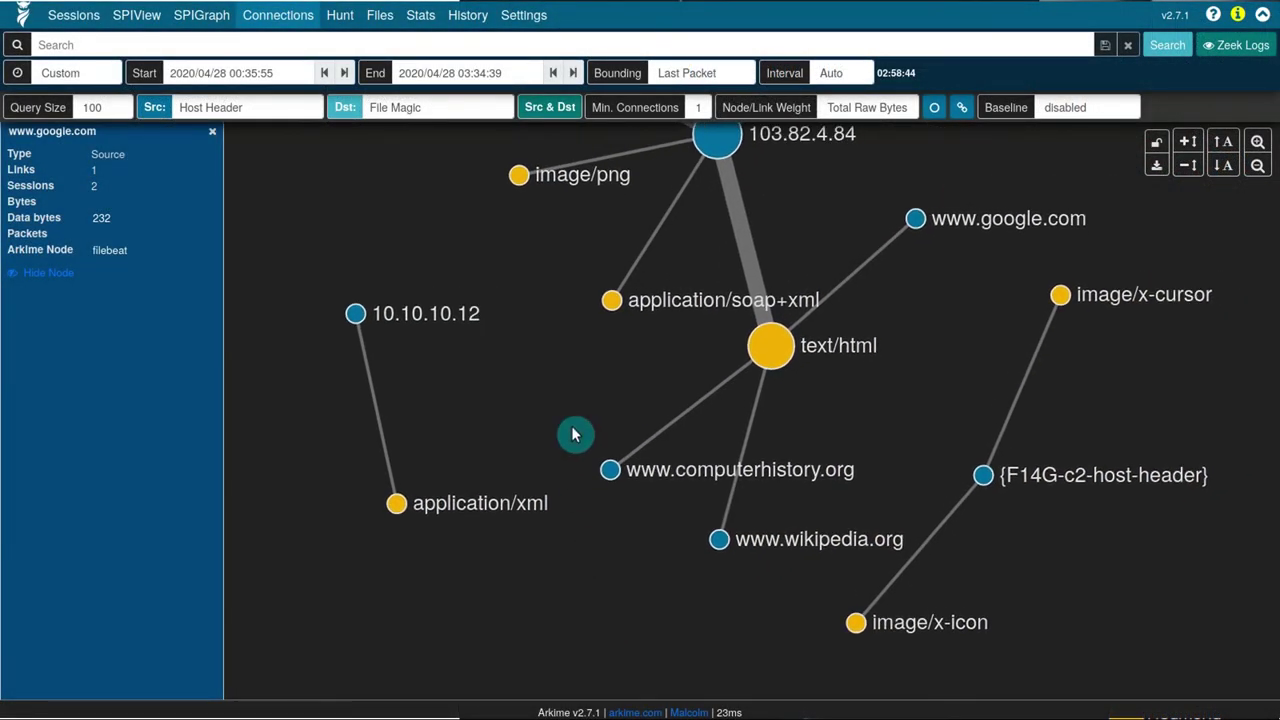
Map the Host Header sources to User Agent destinations in the Connections graph and reposition the 10.10.10.12 node
{"action": "left_click_drag", "start_coordinate": [574, 434], "coordinate": [488, 568]}
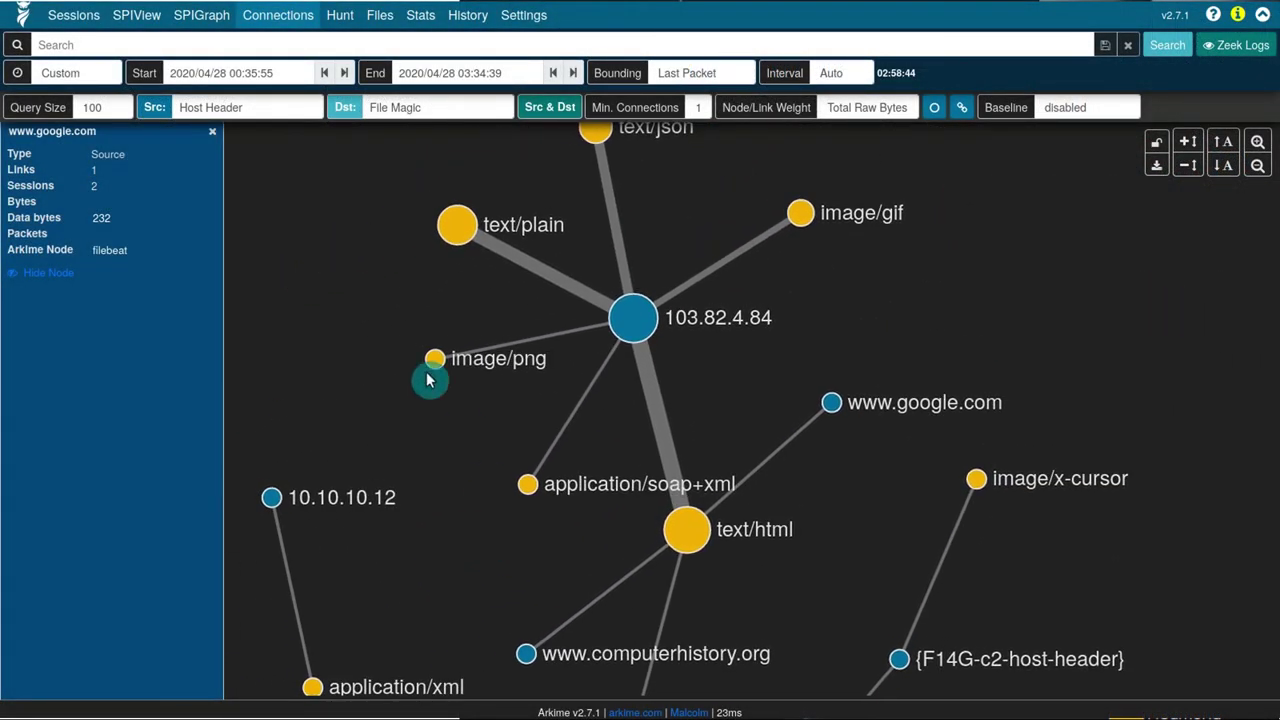
{"action": "left_click", "coordinate": [437, 108]}
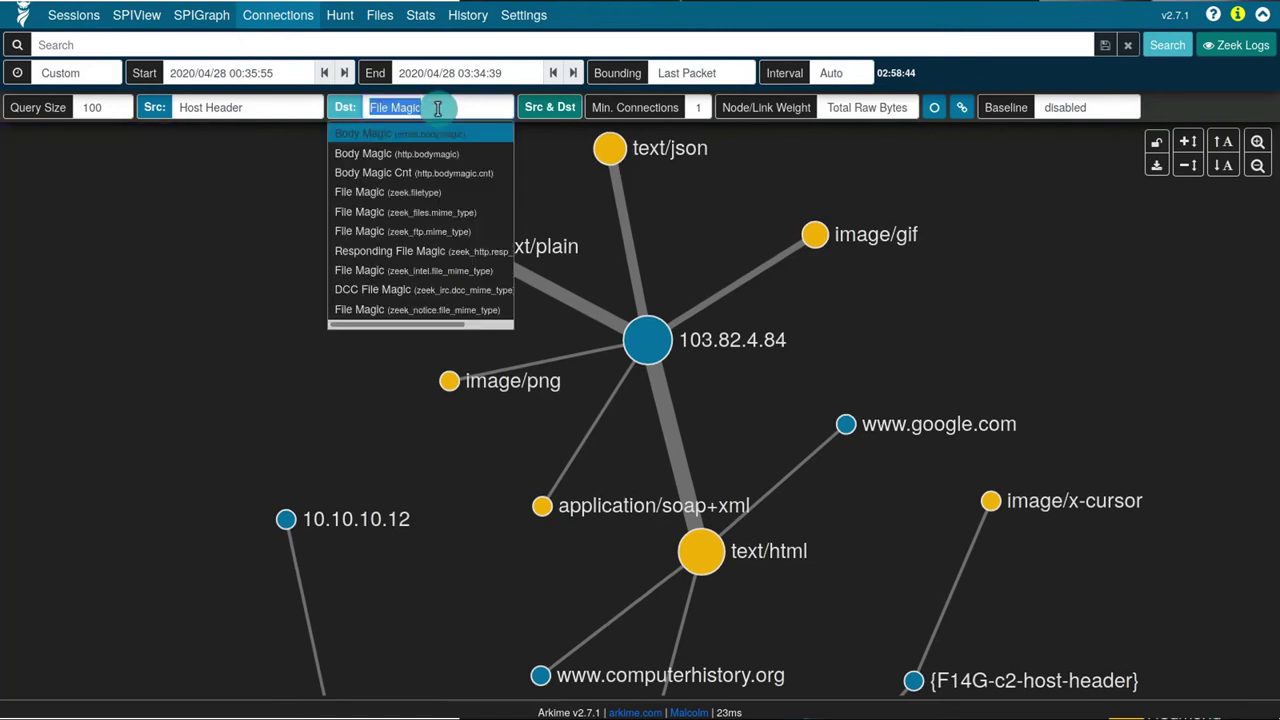
{"action": "type", "text": "user"}
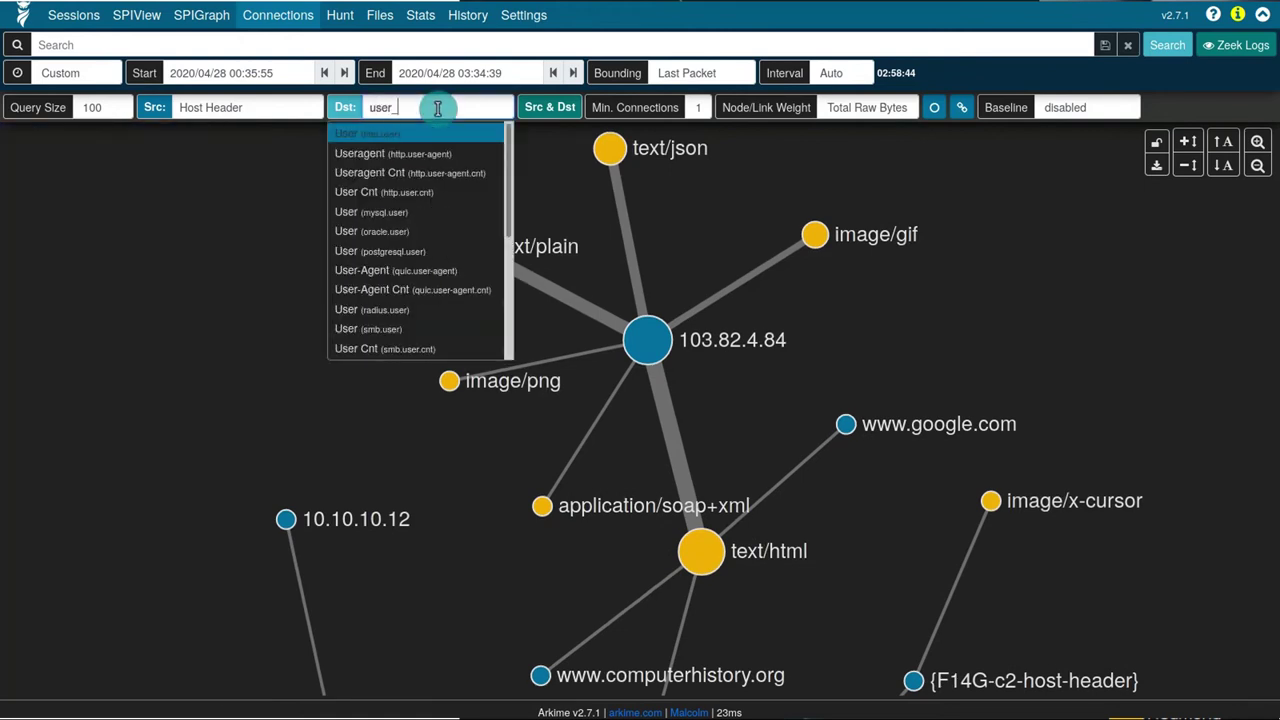
{"action": "type", "text": "_agent"}
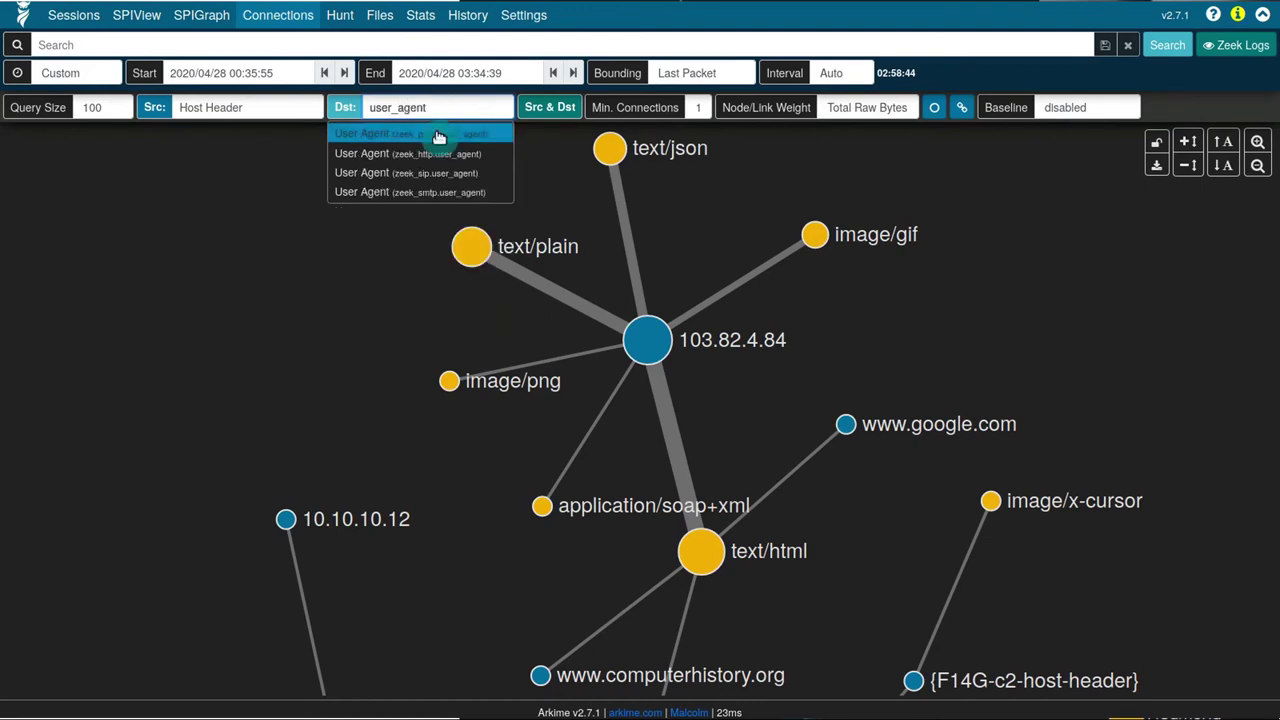
{"action": "key", "text": "Return"}
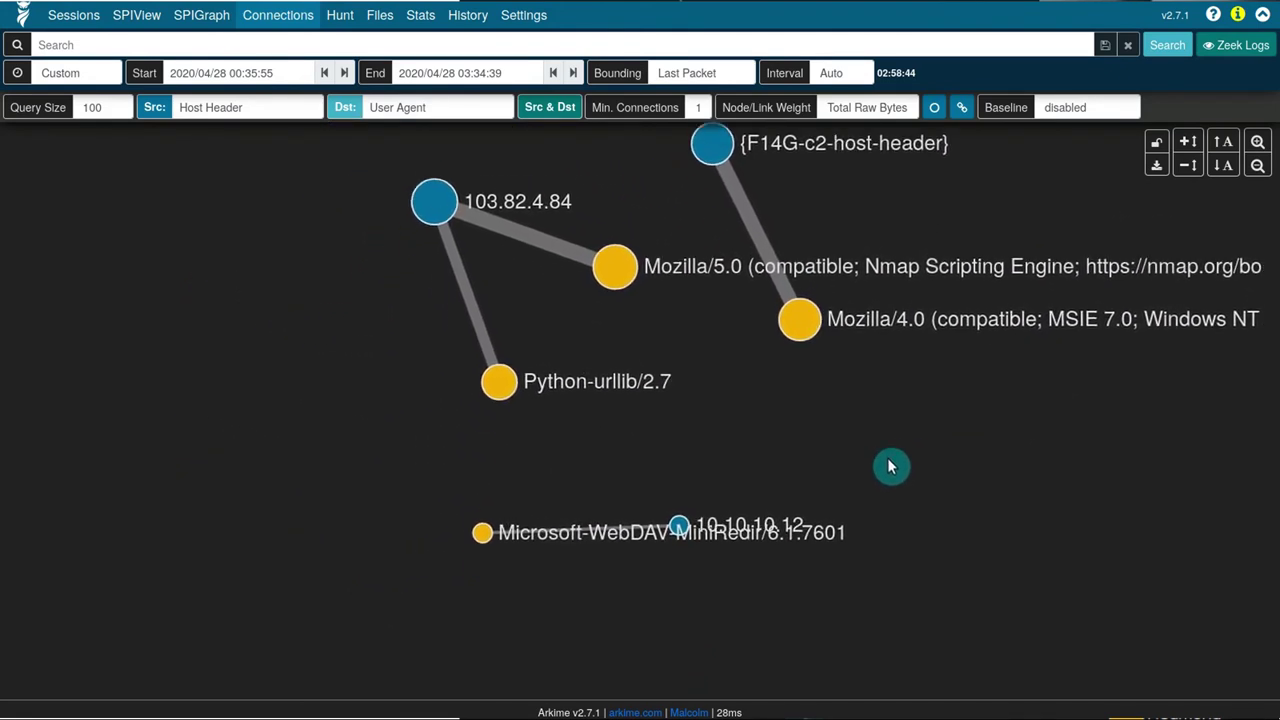
{"action": "left_click_drag", "start_coordinate": [697, 506], "coordinate": [687, 435]}
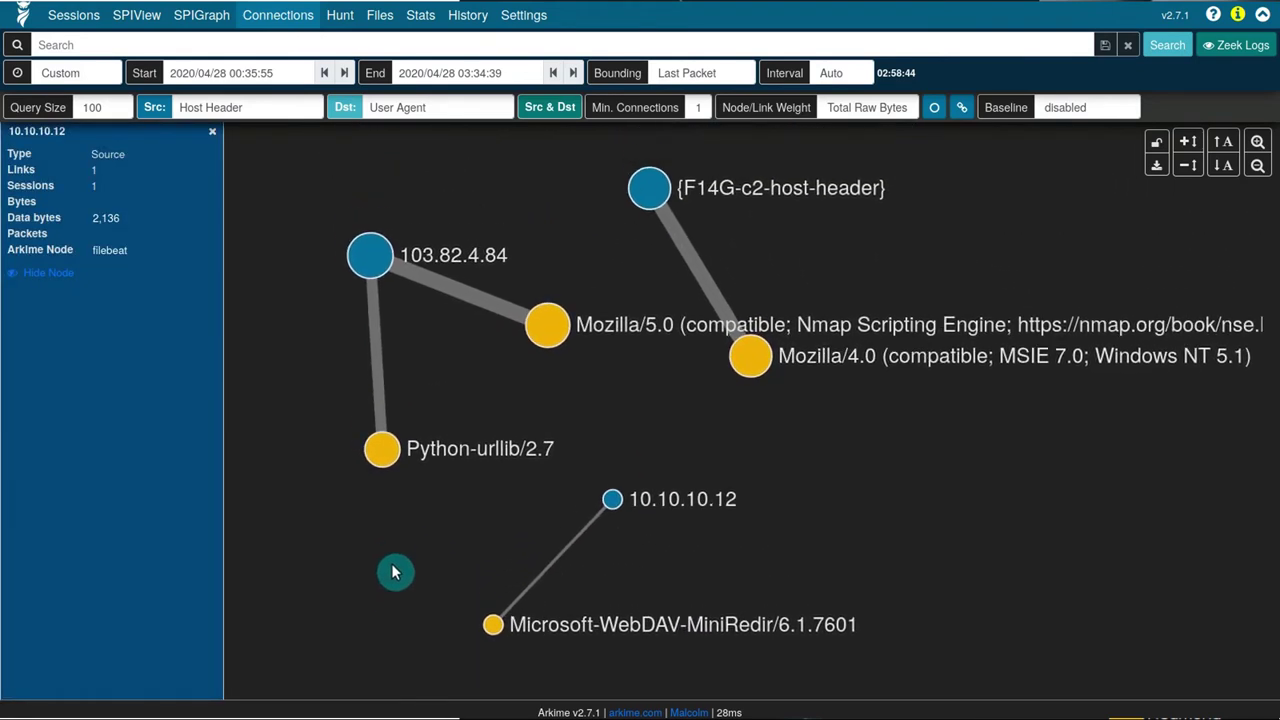
Change the graph's source field to Src OUI and its destination field to Dst OUI
{"action": "left_click", "coordinate": [435, 106]}
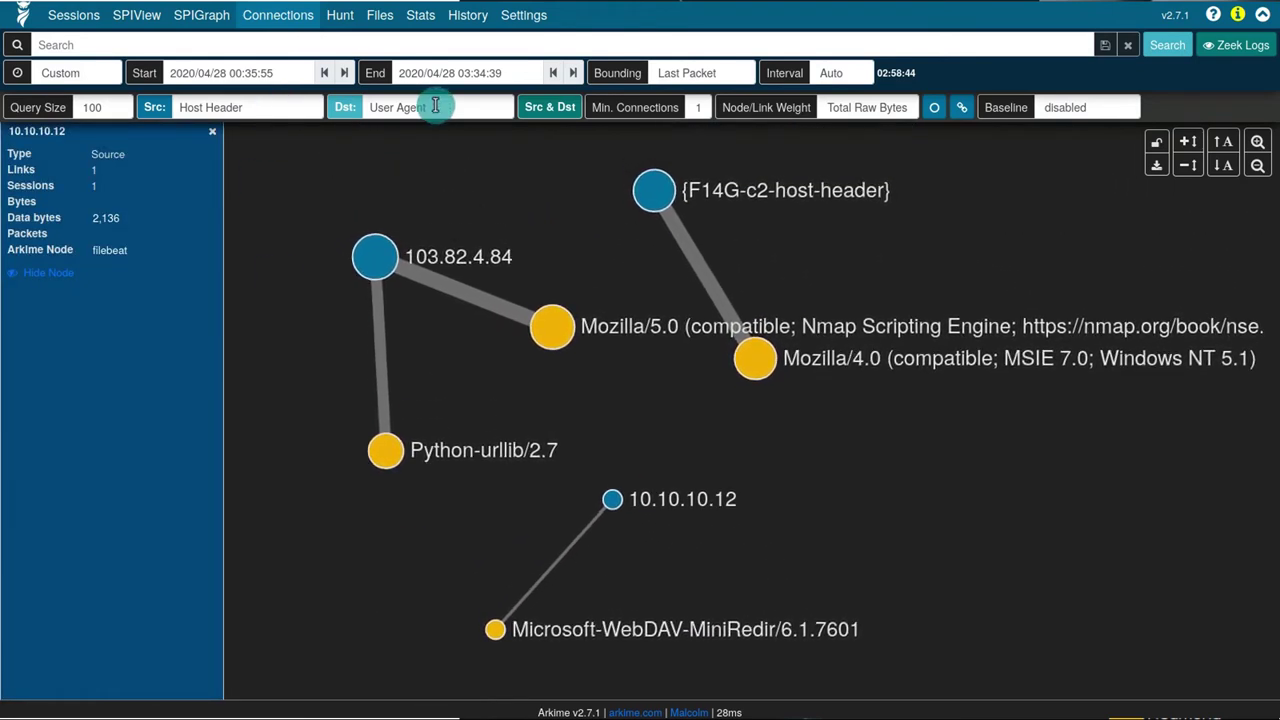
{"action": "left_click", "coordinate": [297, 114]}
{"action": "left_click", "coordinate": [288, 111]}
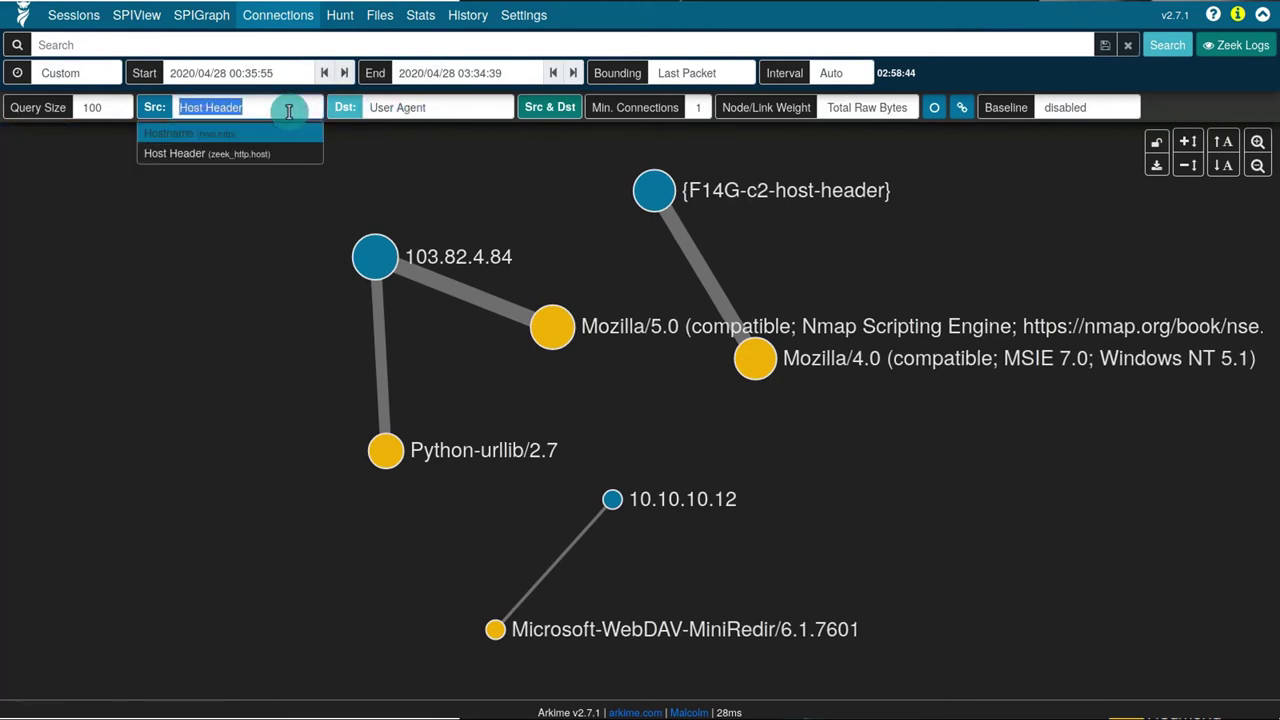
{"action": "type", "text": "oui"}
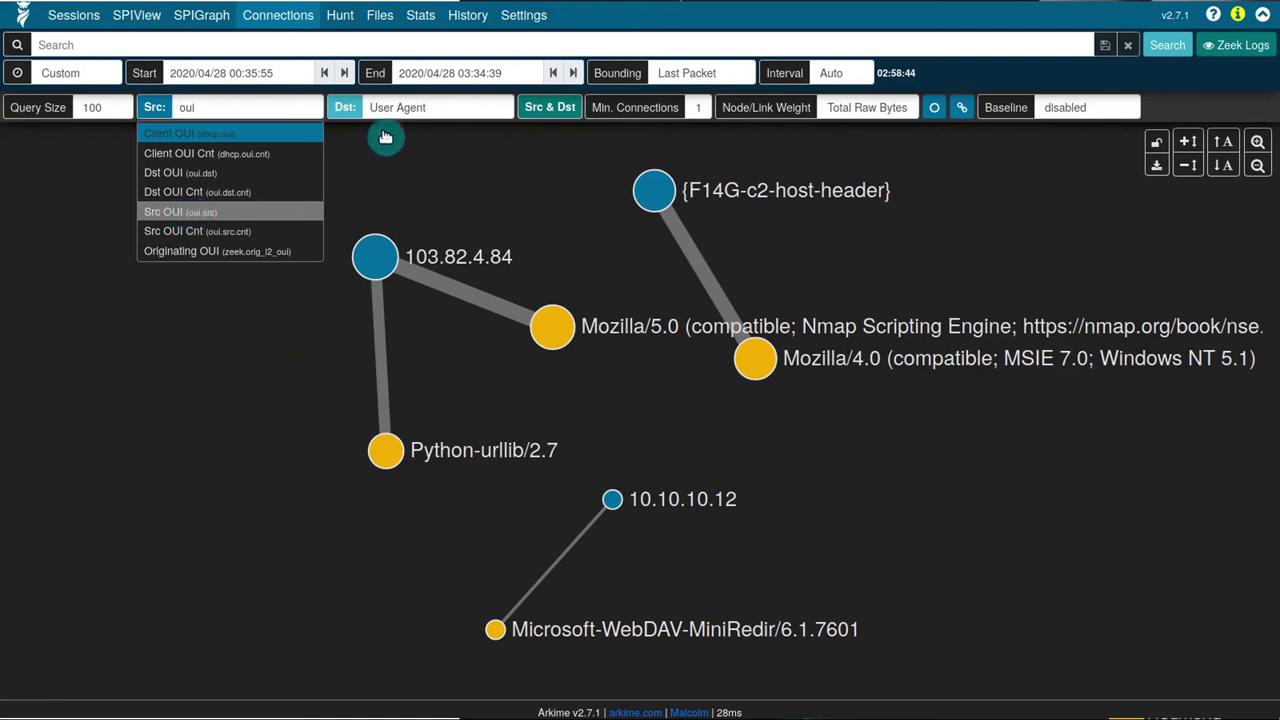
{"action": "key", "text": "Return"}
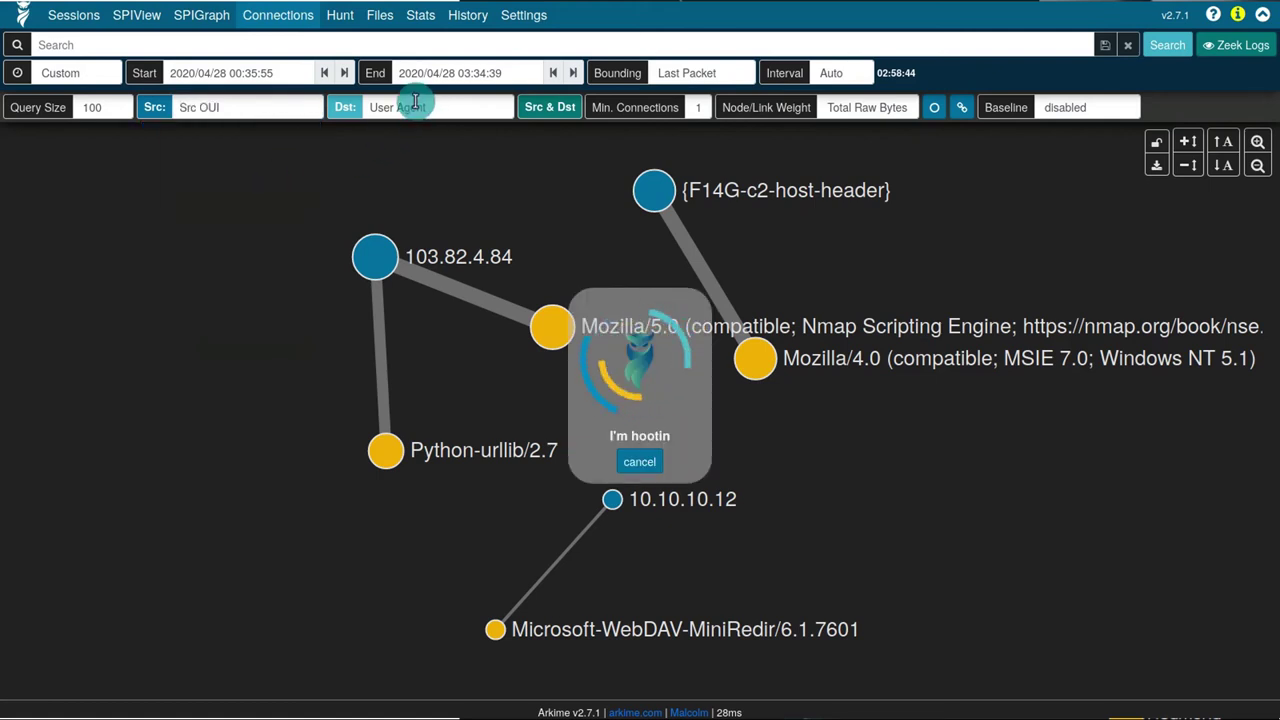
{"action": "left_click", "coordinate": [414, 104]}
{"action": "type", "text": "ou"}
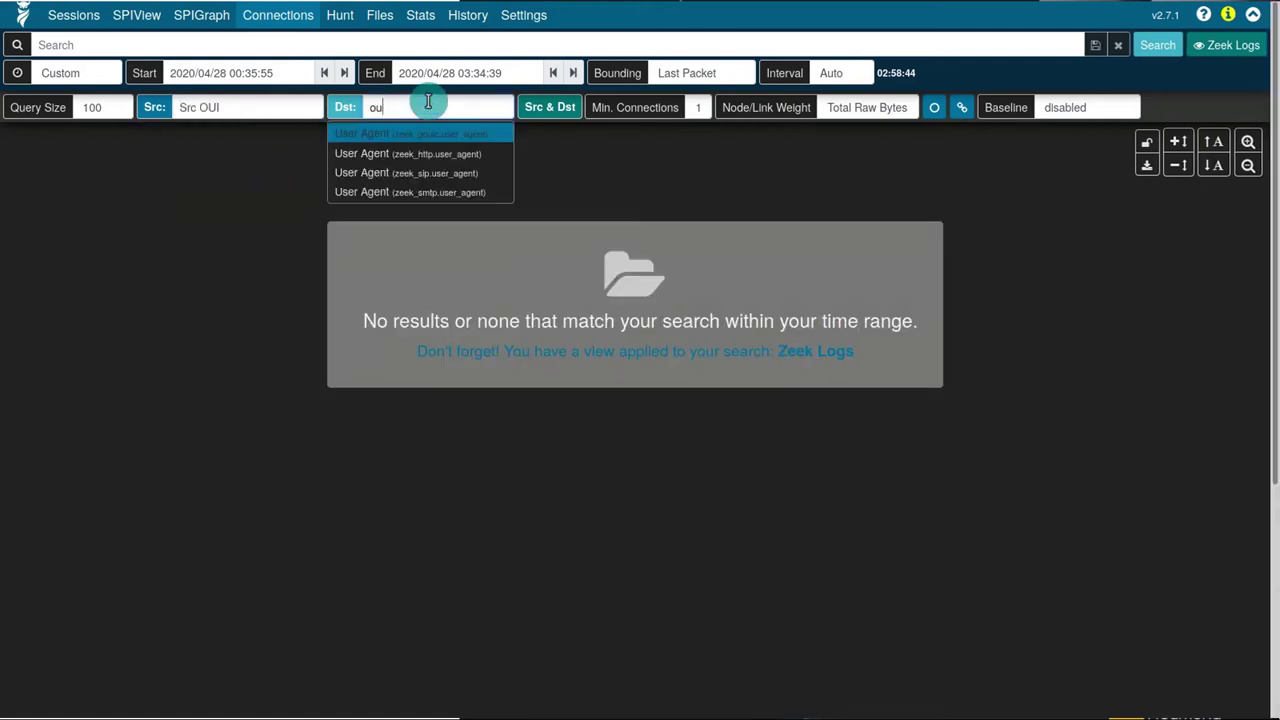
{"action": "type", "text": "i"}
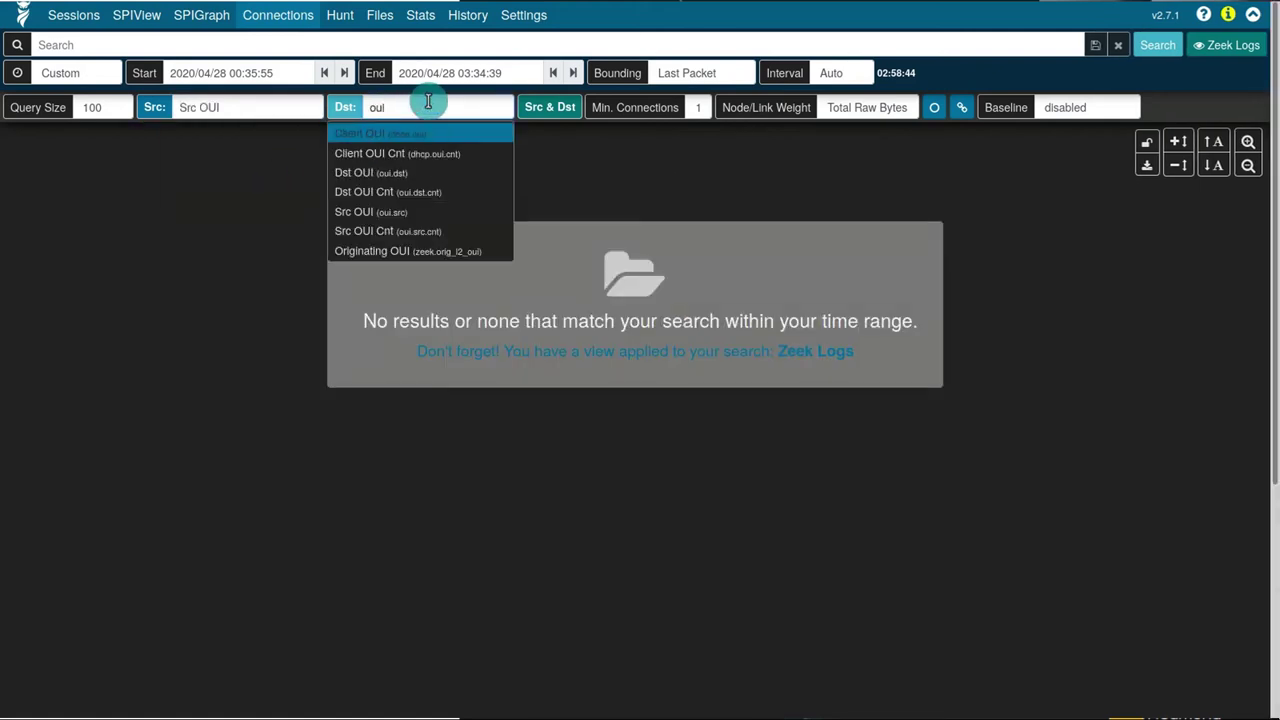
{"action": "left_click", "coordinate": [414, 175]}
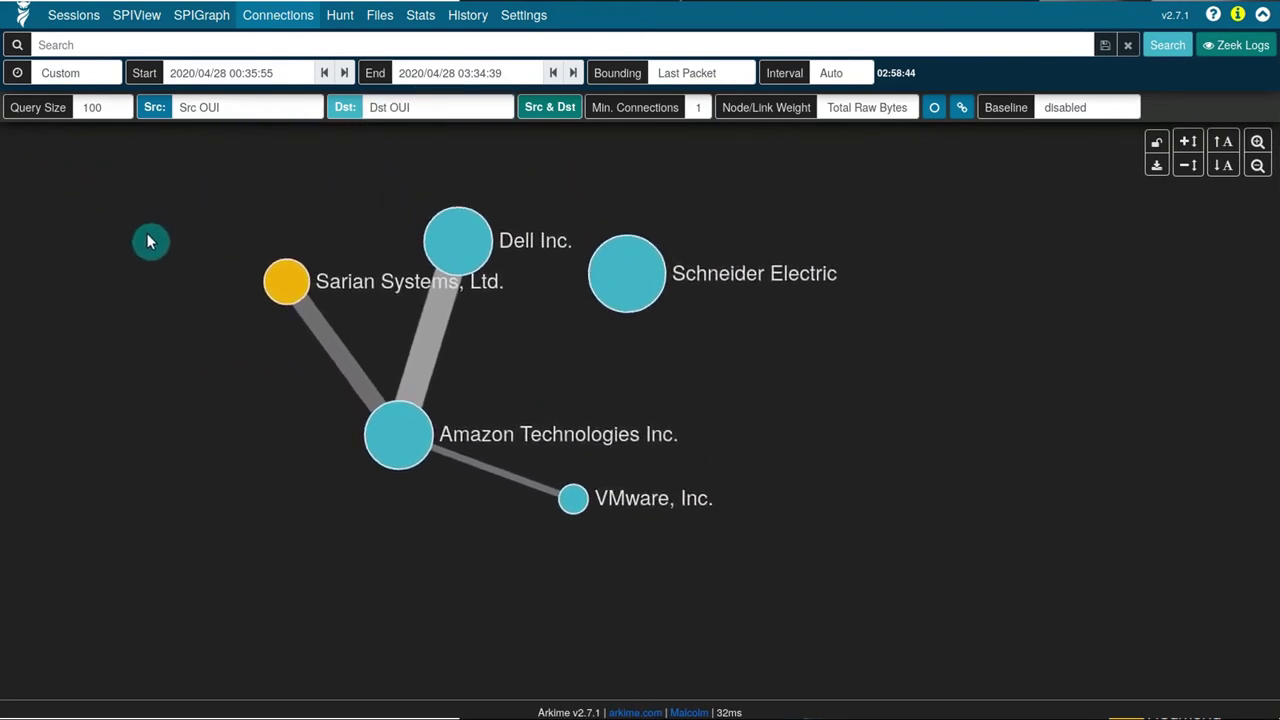
{"action": "scroll", "coordinate": [229, 326], "scroll_direction": "down", "scroll_amount": 4}
{"action": "left_click_drag", "start_coordinate": [203, 371], "coordinate": [309, 366]}
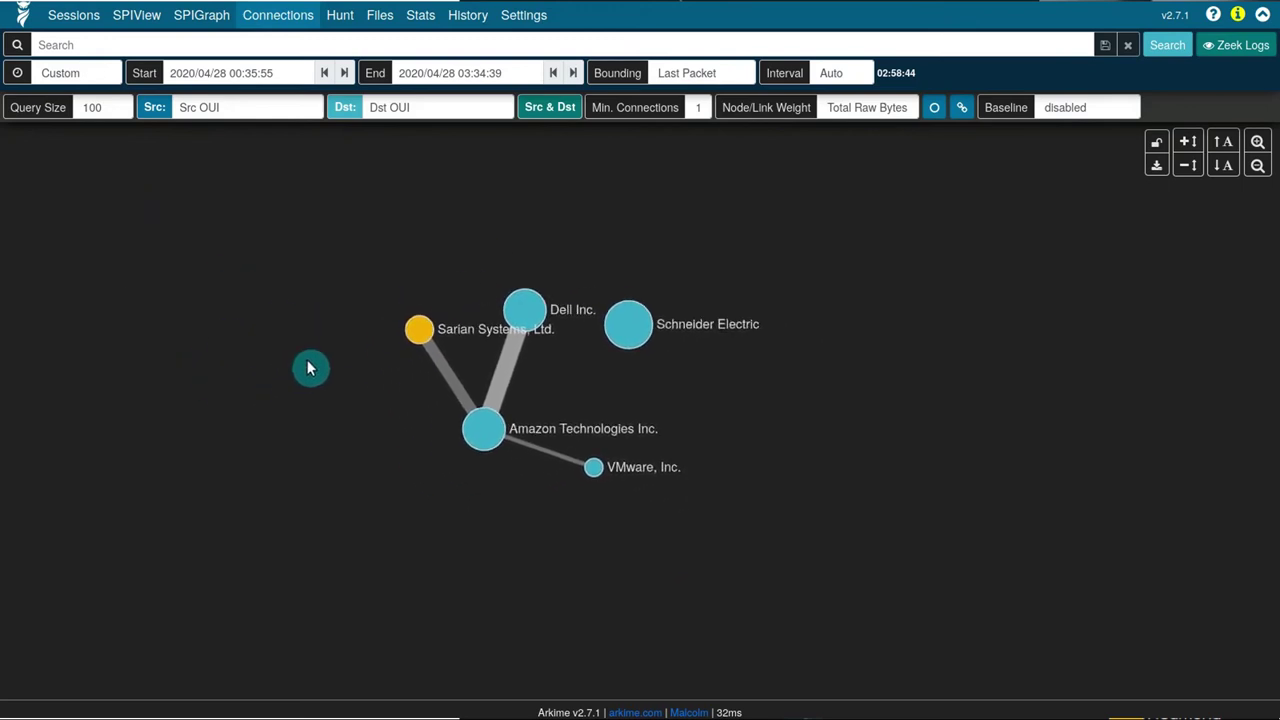
Show the details of the Sarian Systems, Ltd. node and set the query size to 100,000
{"action": "left_click", "coordinate": [109, 110]}
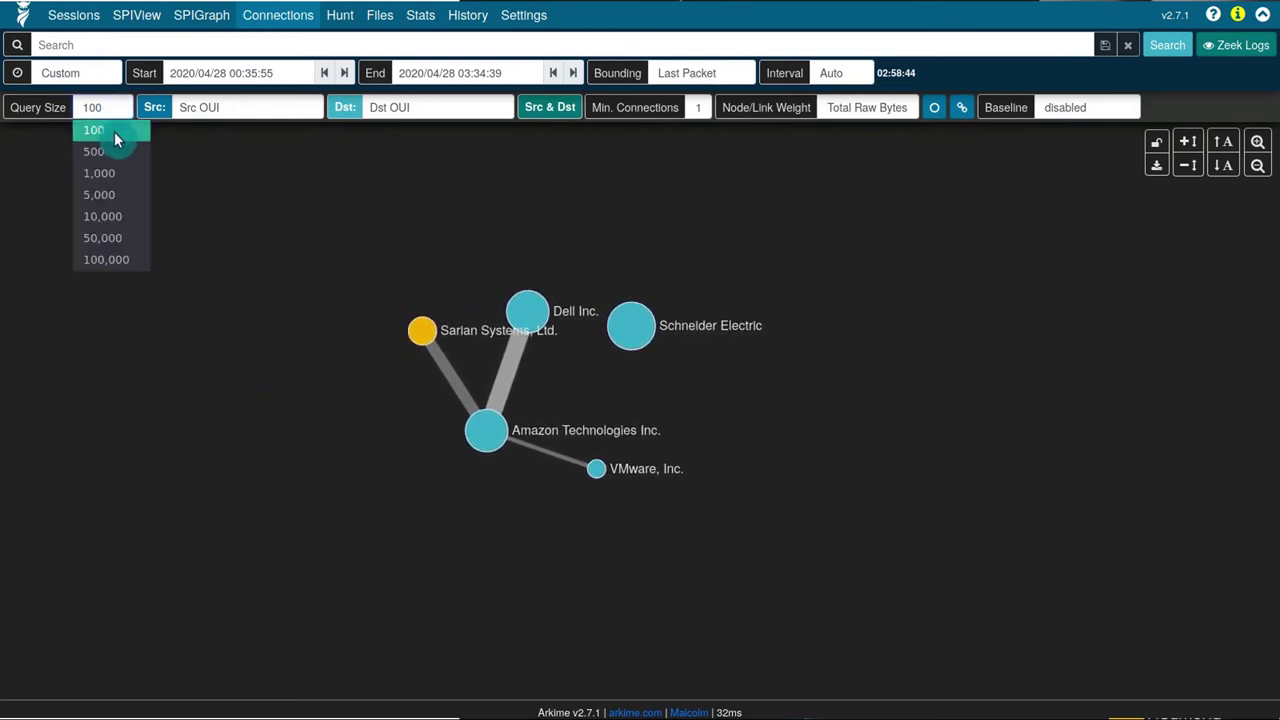
{"action": "left_click", "coordinate": [114, 131]}
{"action": "scroll", "coordinate": [343, 409], "scroll_direction": "up", "scroll_amount": 1}
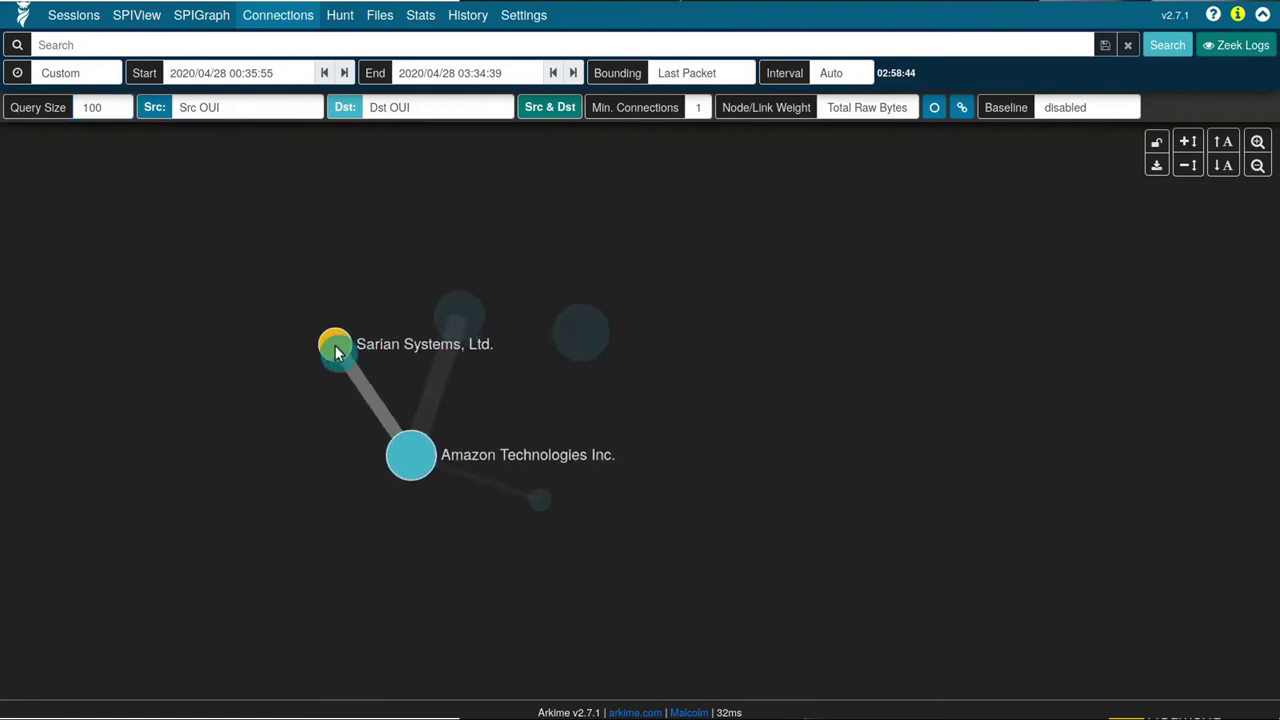
{"action": "left_click", "coordinate": [334, 346]}
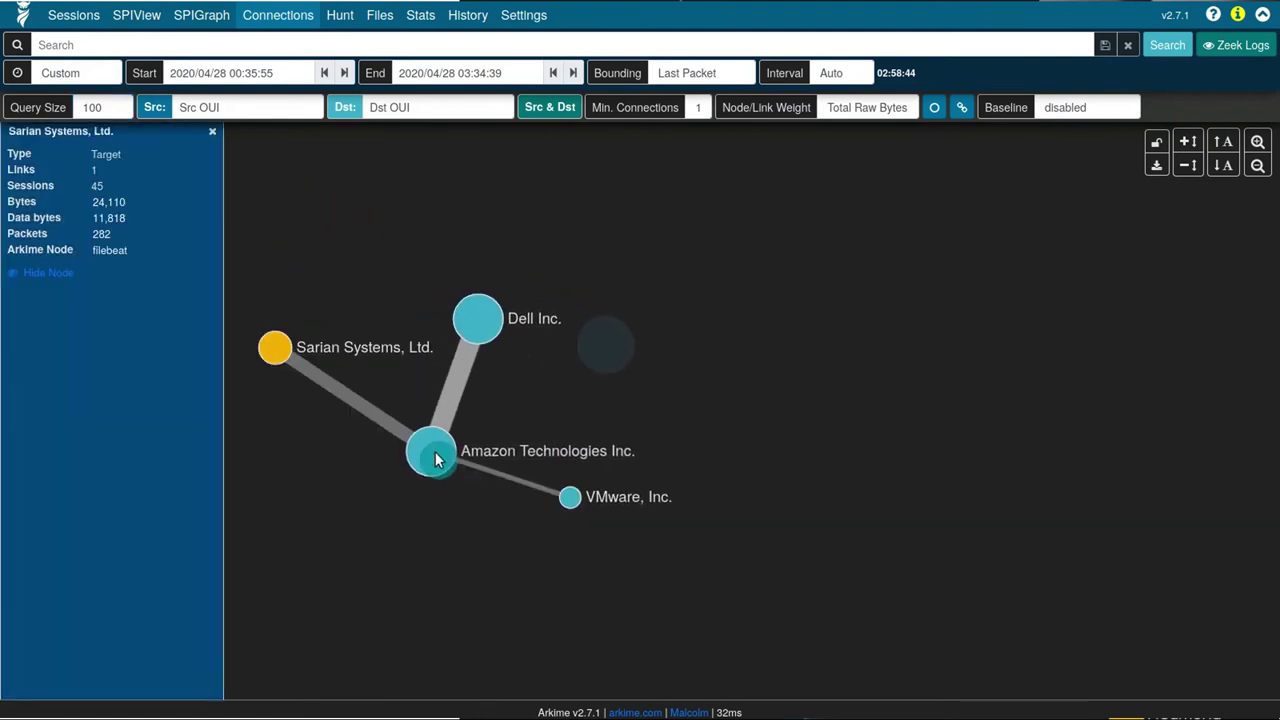
{"action": "left_click", "coordinate": [87, 109]}
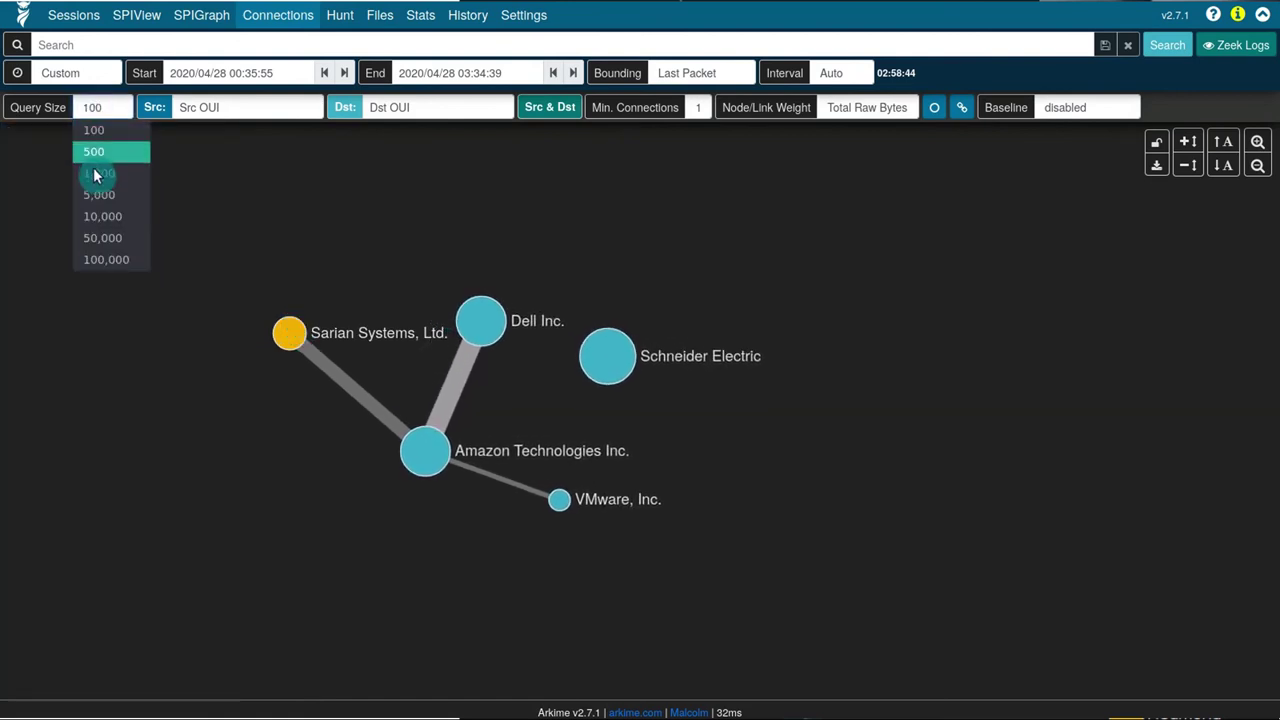
{"action": "left_click", "coordinate": [101, 260]}
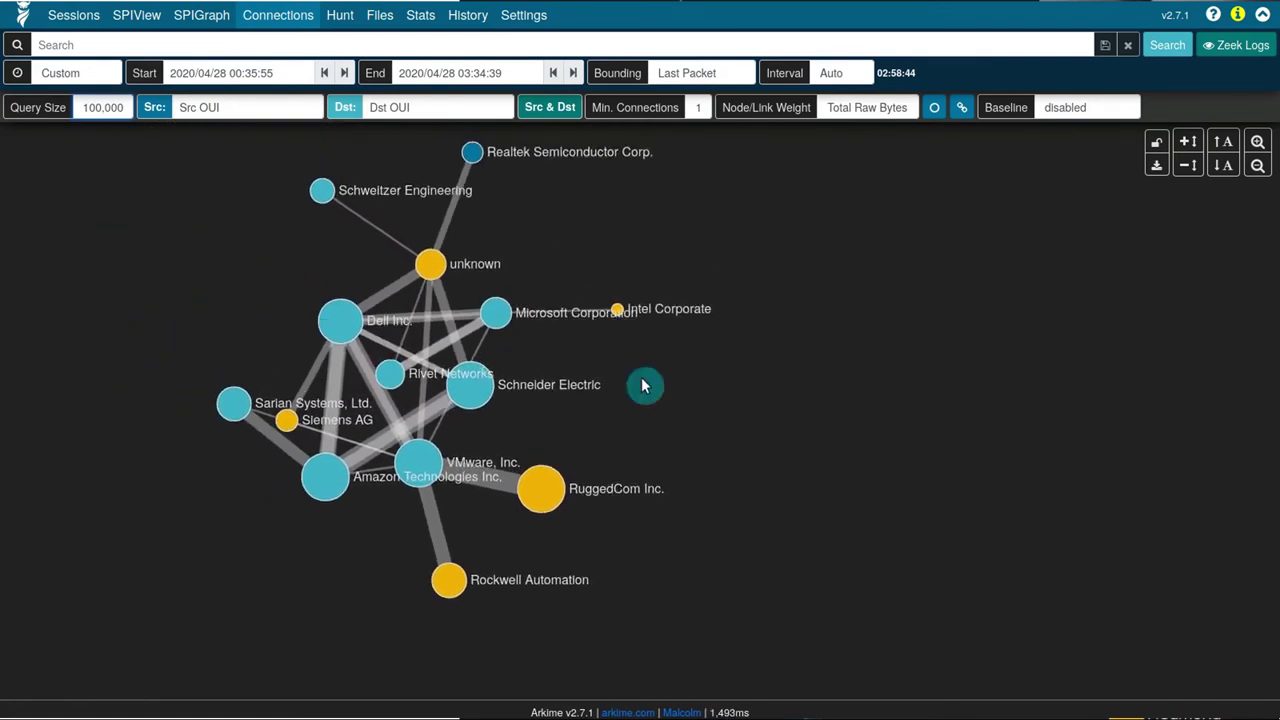
Spread the Amazon Technologies, Dell and VMware nodes apart in the vendor graph and release the pinned nodes
{"action": "left_click_drag", "start_coordinate": [440, 472], "coordinate": [300, 529]}
{"action": "left_click_drag", "start_coordinate": [408, 337], "coordinate": [366, 271]}
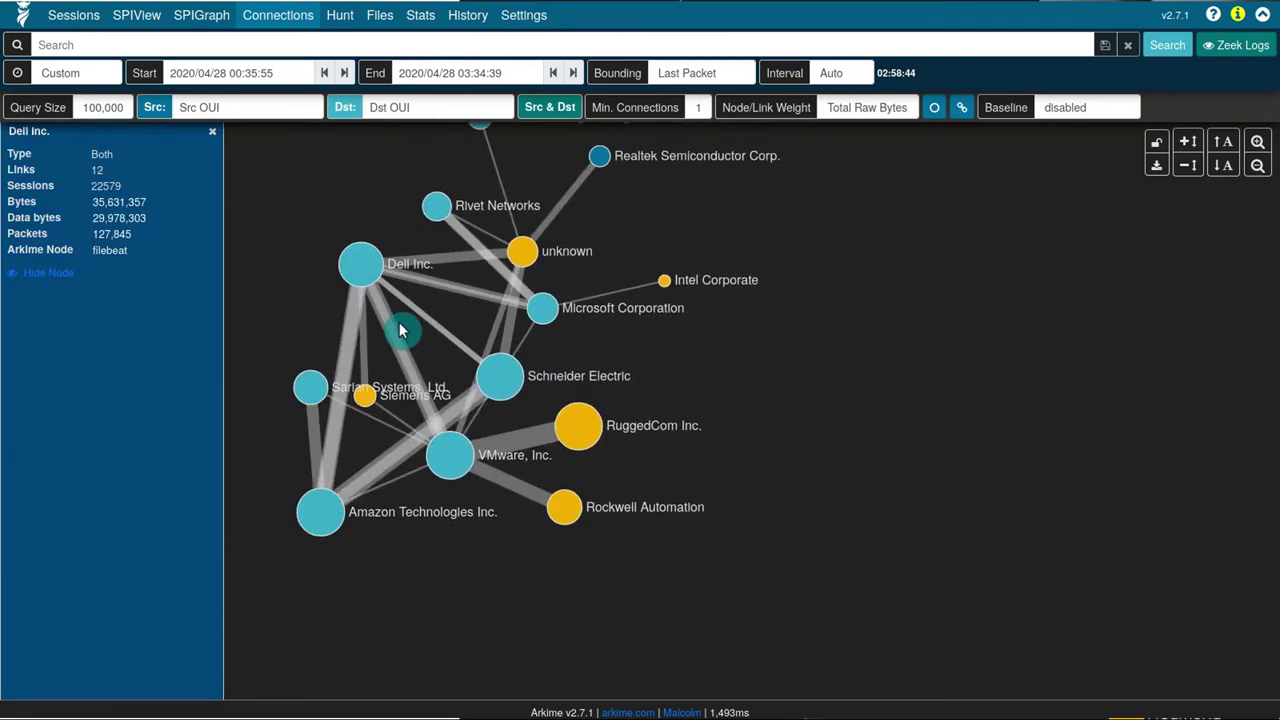
{"action": "left_click_drag", "start_coordinate": [480, 466], "coordinate": [606, 540]}
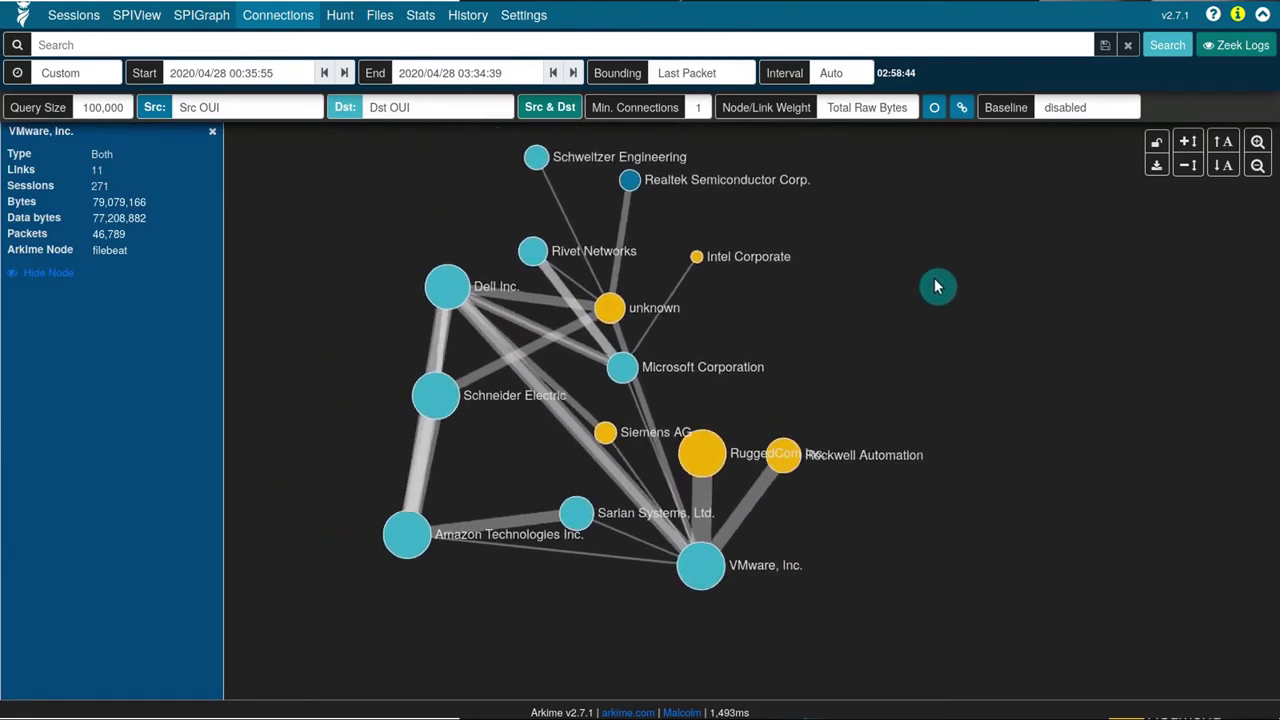
{"action": "scroll", "coordinate": [797, 337], "scroll_direction": "up", "scroll_amount": 3}
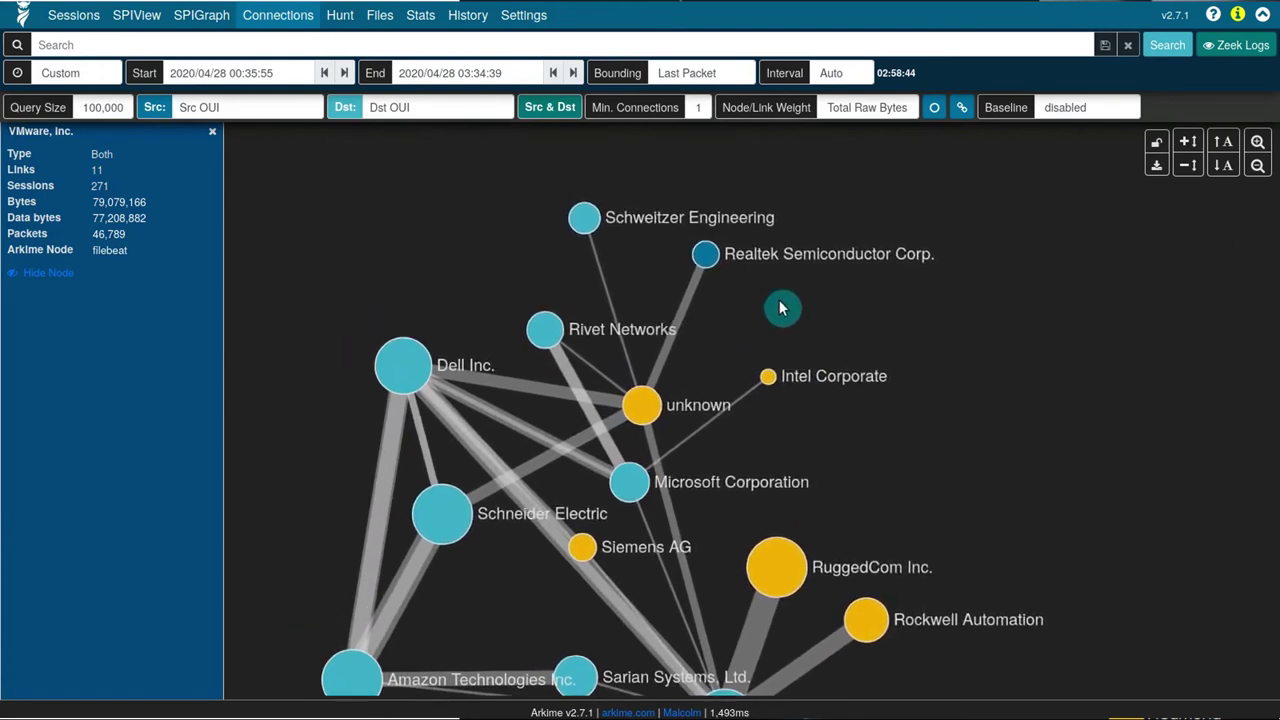
{"action": "scroll", "coordinate": [782, 308], "scroll_direction": "up", "scroll_amount": 2}
{"action": "left_click_drag", "start_coordinate": [737, 351], "coordinate": [863, 223]}
{"action": "left_click", "coordinate": [1157, 166]}
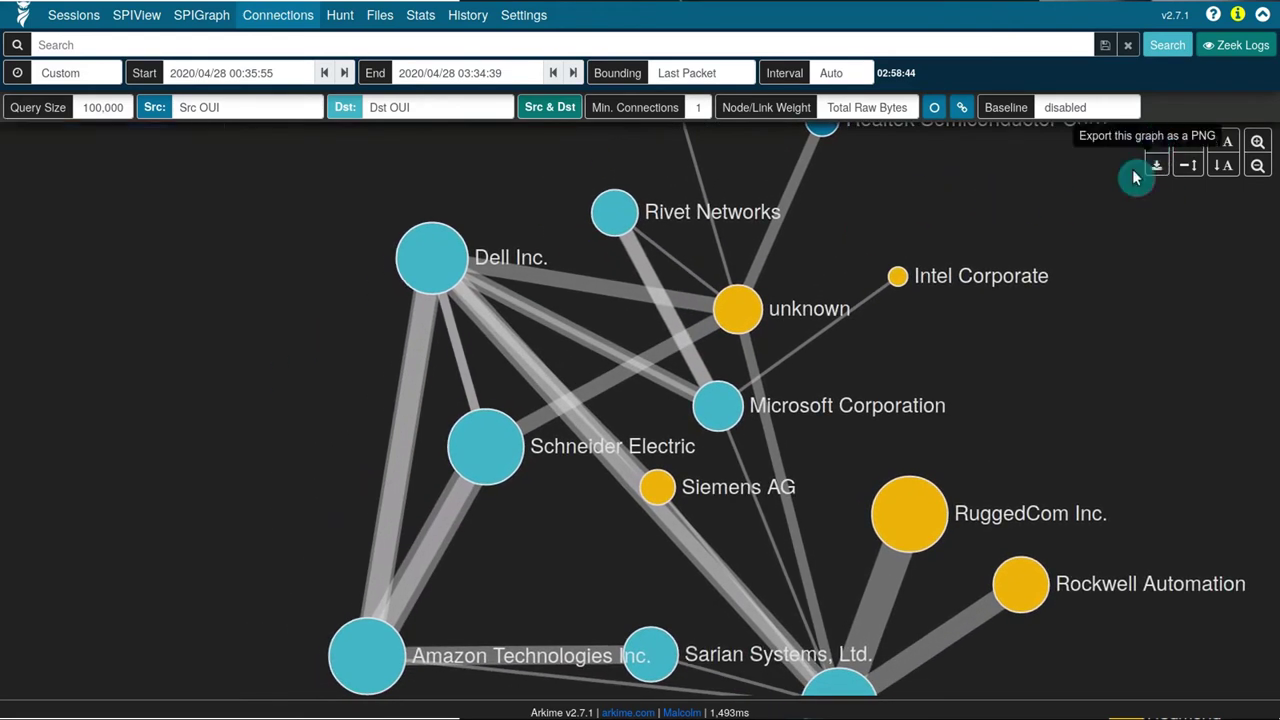
{"action": "left_click", "coordinate": [1157, 142]}
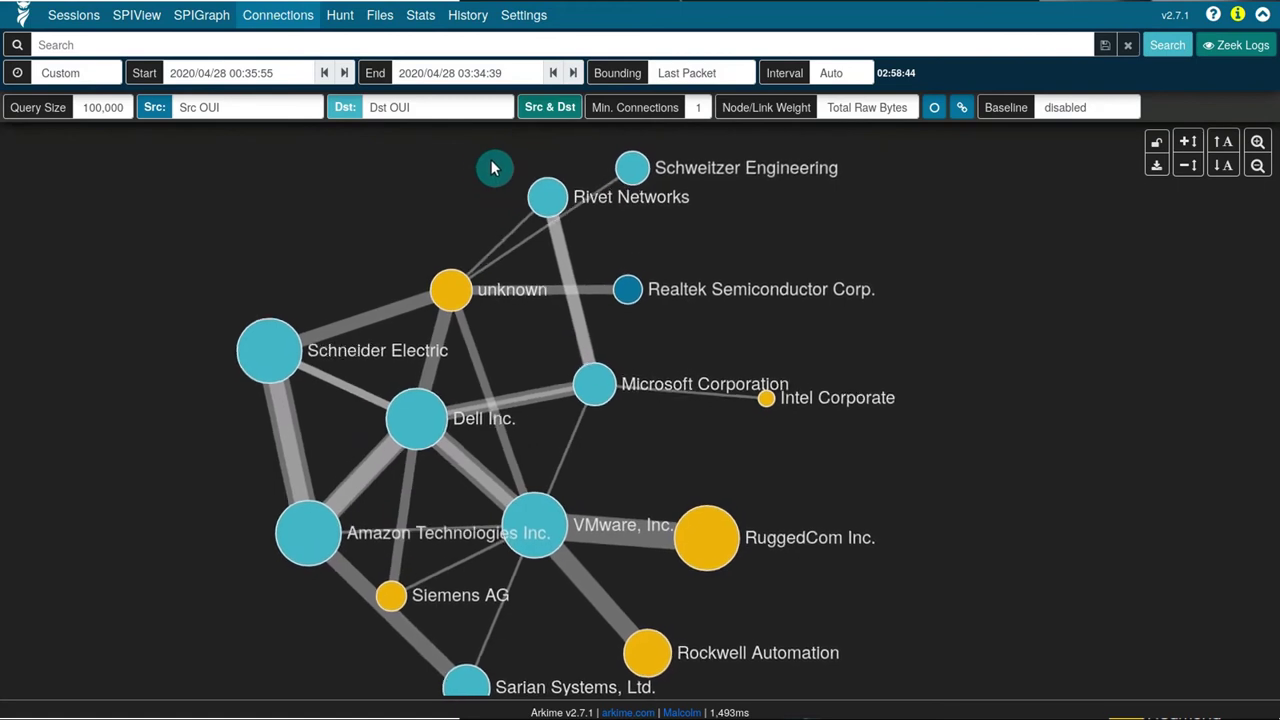
Set the destination field to Service (zeek.service) and weight the nodes and links by Sessions
{"action": "double_click", "coordinate": [443, 110]}
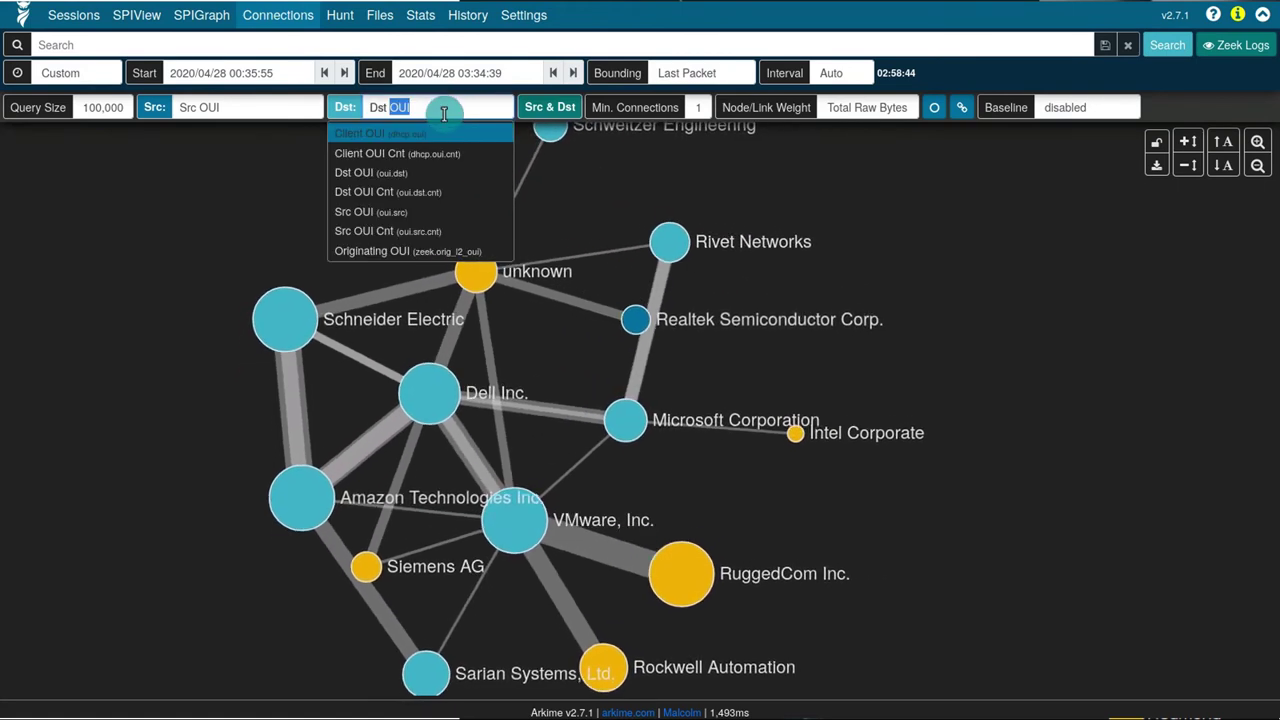
{"action": "key", "text": "ctrl+a"}
{"action": "type", "text": "service"}
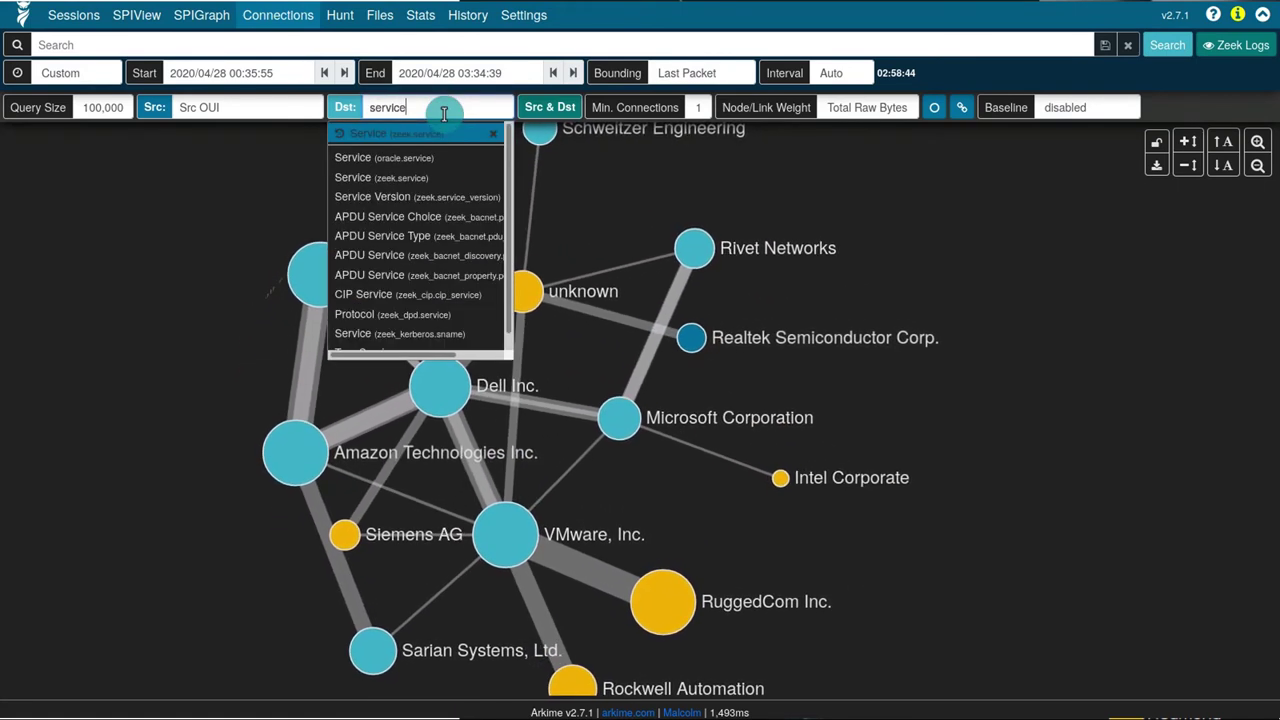
{"action": "key", "text": "Return"}
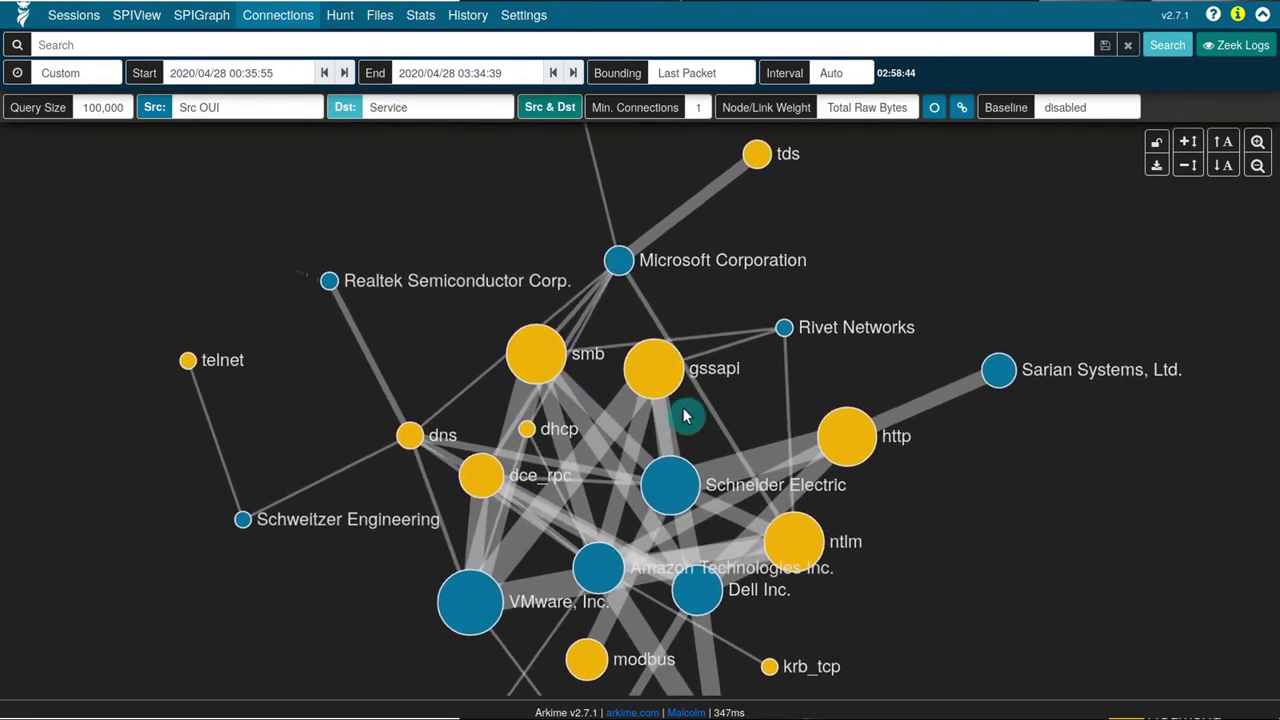
{"action": "left_click", "coordinate": [540, 383]}
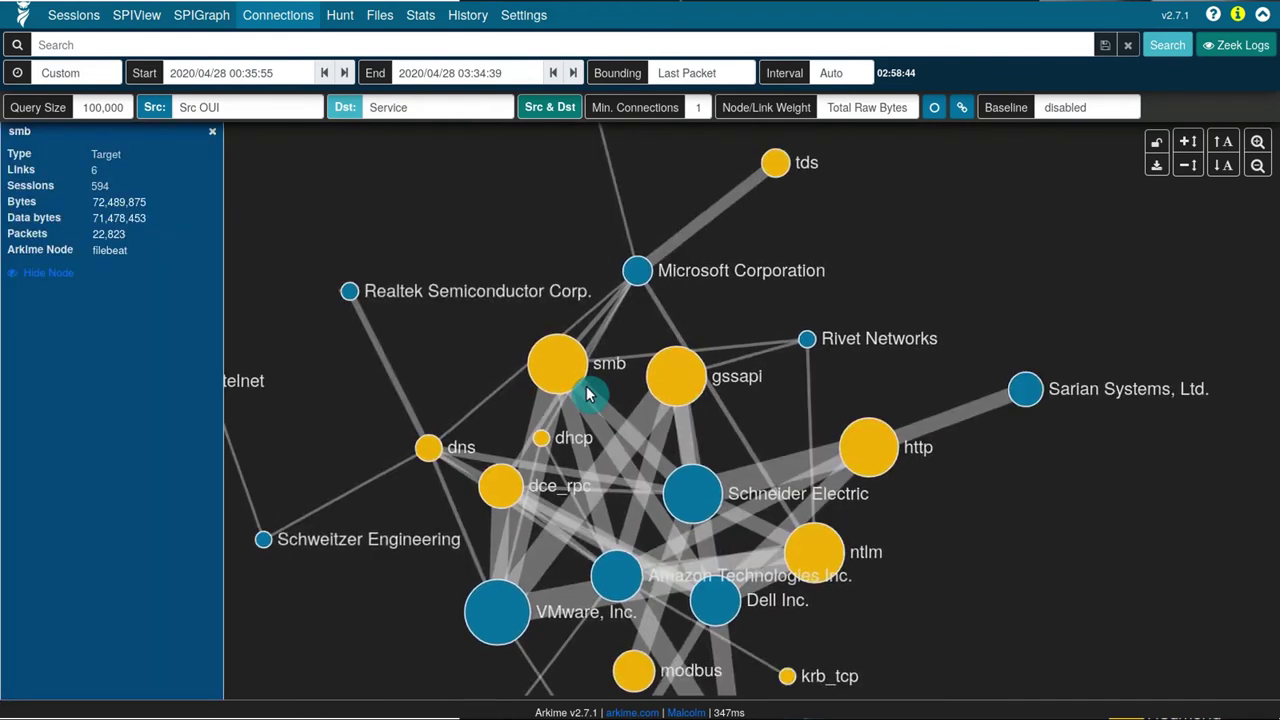
{"action": "left_click", "coordinate": [872, 110]}
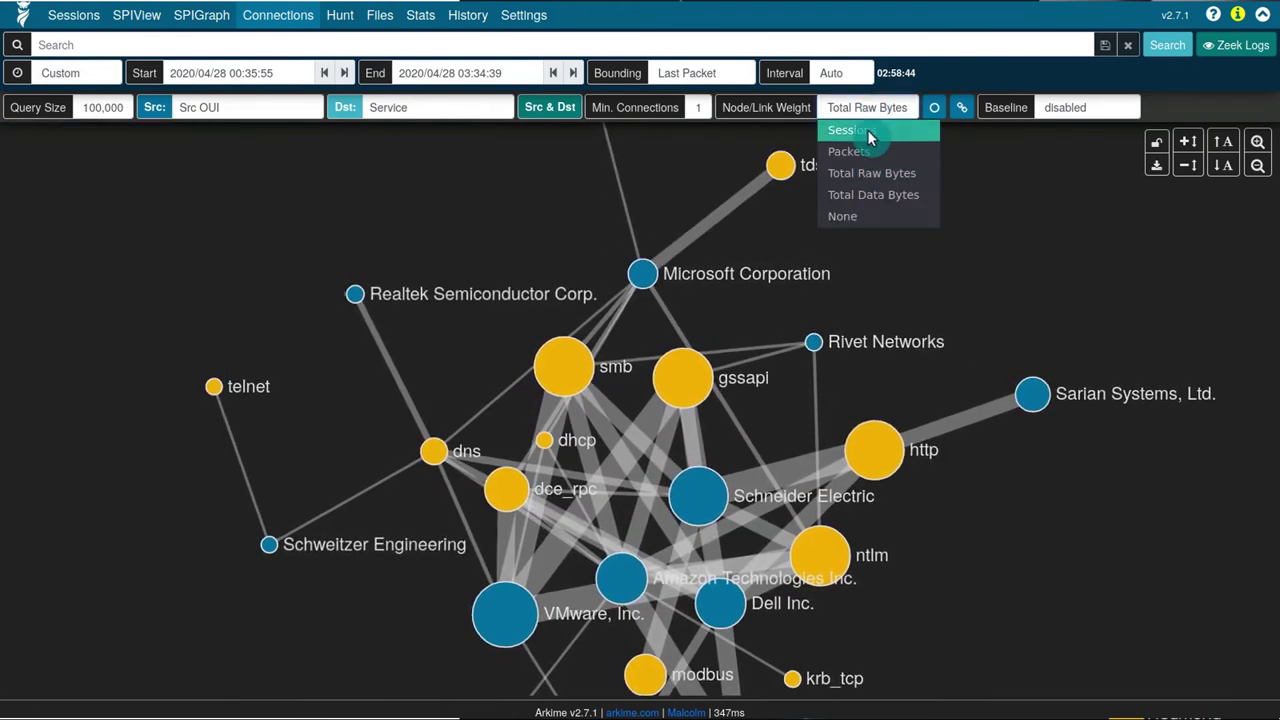
{"action": "left_click", "coordinate": [869, 131]}
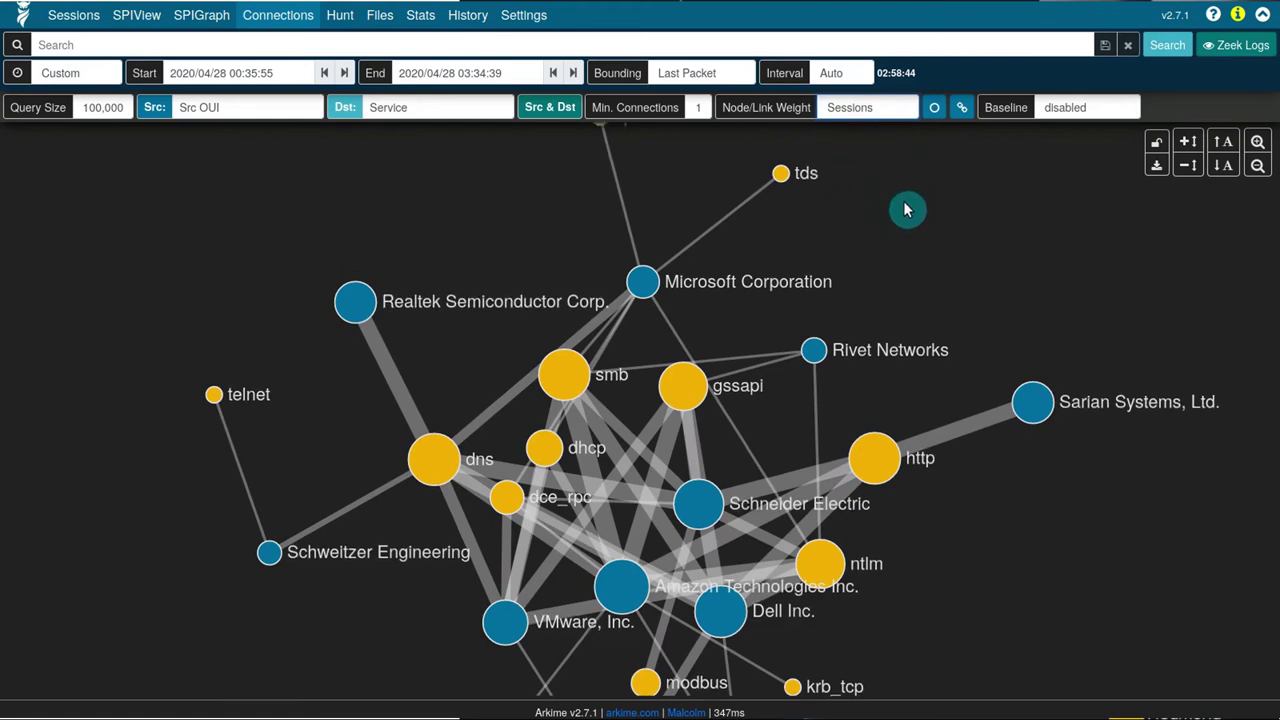
Examine the Realtek–dns link and the Realtek, dns and Schweitzer Engineering nodes, and pull the Schneider Electric node away from the cluster
{"action": "left_click", "coordinate": [405, 380]}
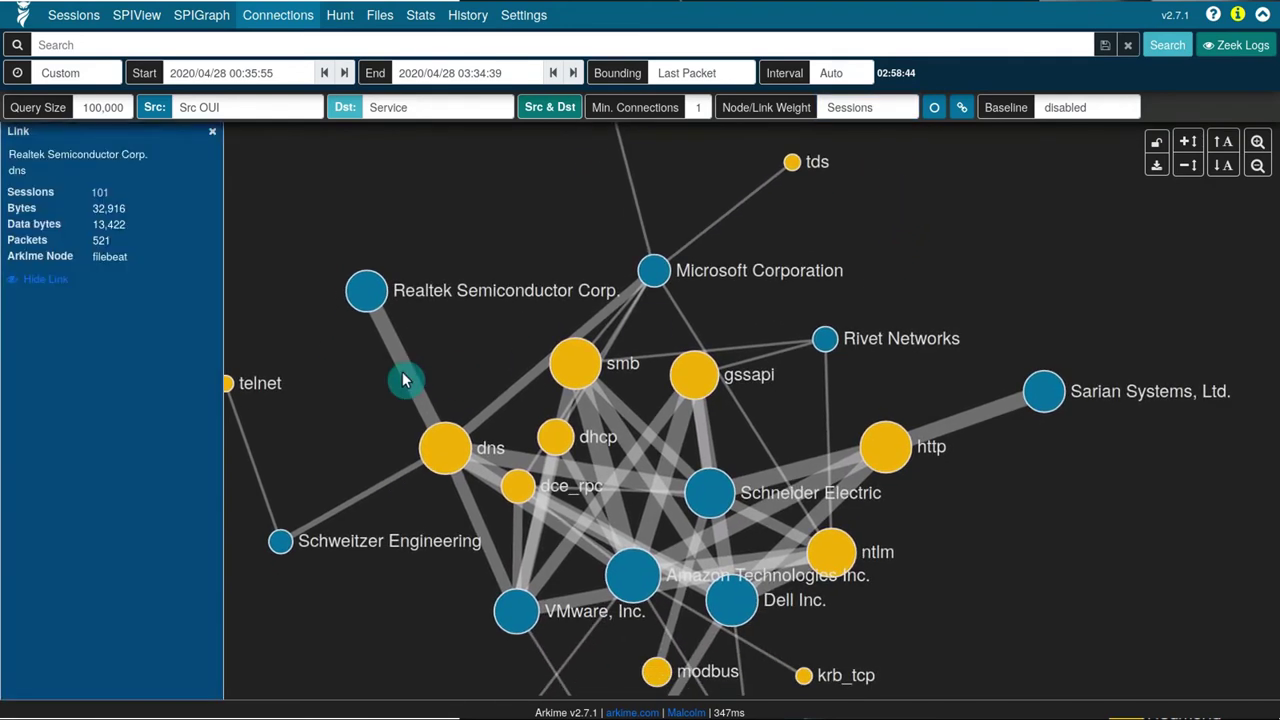
{"action": "left_click", "coordinate": [405, 380]}
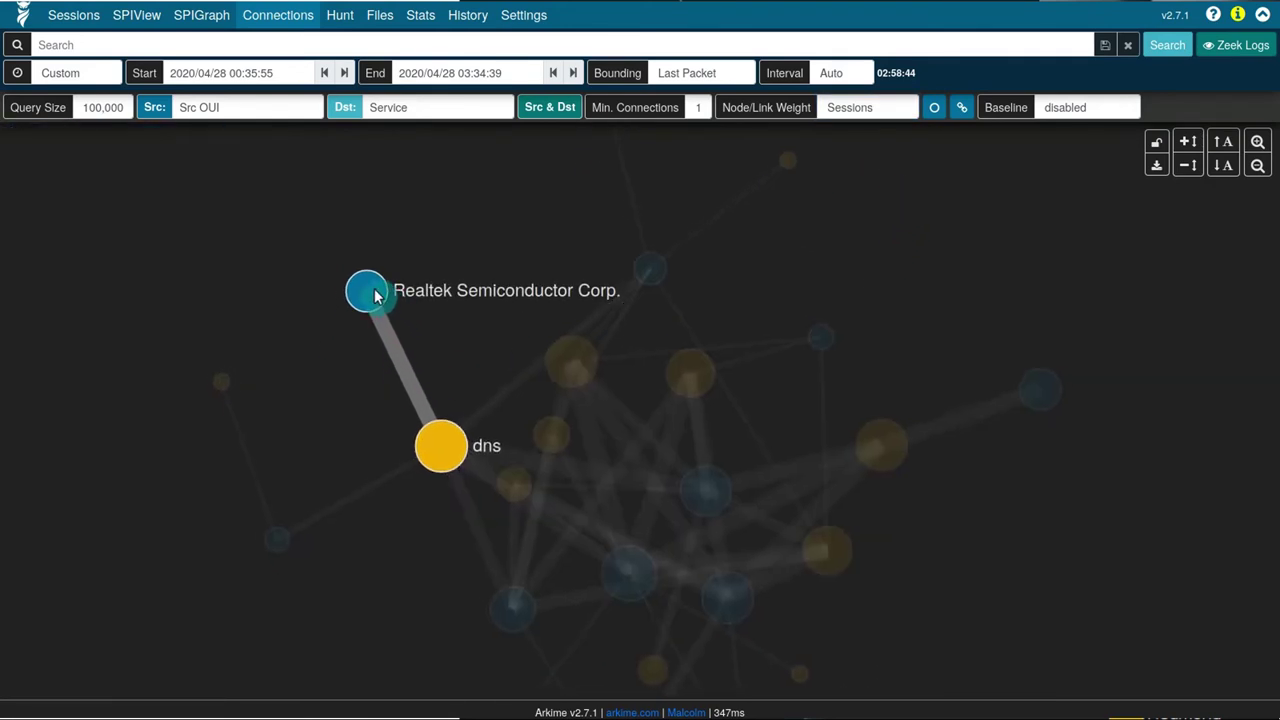
{"action": "left_click", "coordinate": [375, 295]}
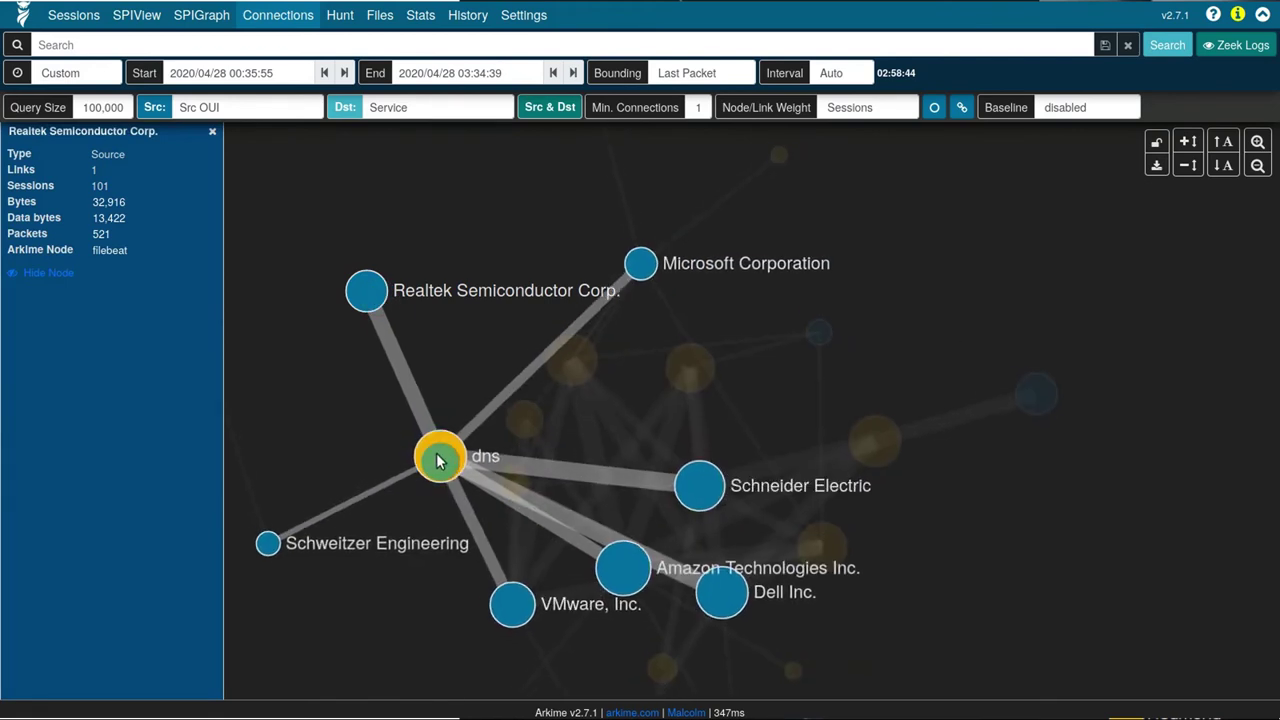
{"action": "left_click", "coordinate": [437, 456]}
{"action": "left_click", "coordinate": [282, 549]}
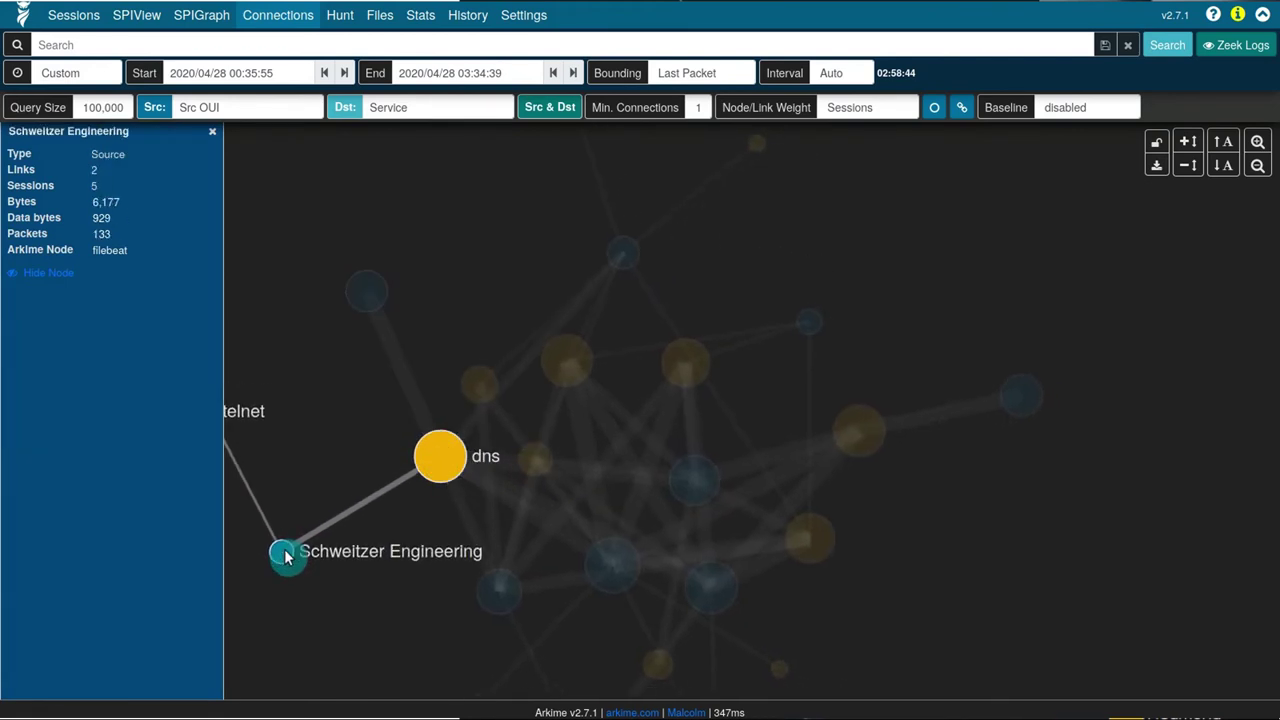
{"action": "left_click_drag", "start_coordinate": [795, 507], "coordinate": [1057, 269]}
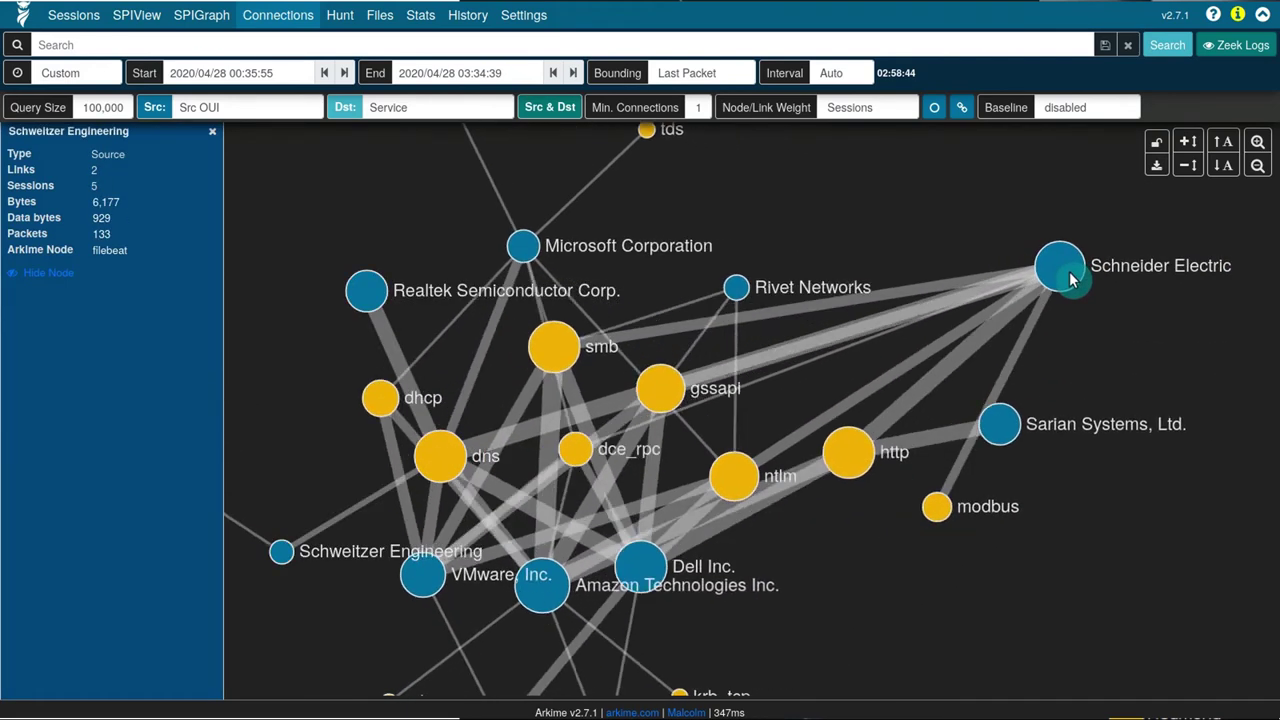
Pull crowded nodes apart in the vendor and service graph and set the source field to Originating Network Segment
{"action": "left_click_drag", "start_coordinate": [763, 527], "coordinate": [1038, 612]}
{"action": "left_click_drag", "start_coordinate": [868, 668], "coordinate": [614, 609]}
{"action": "left_click", "coordinate": [256, 108]}
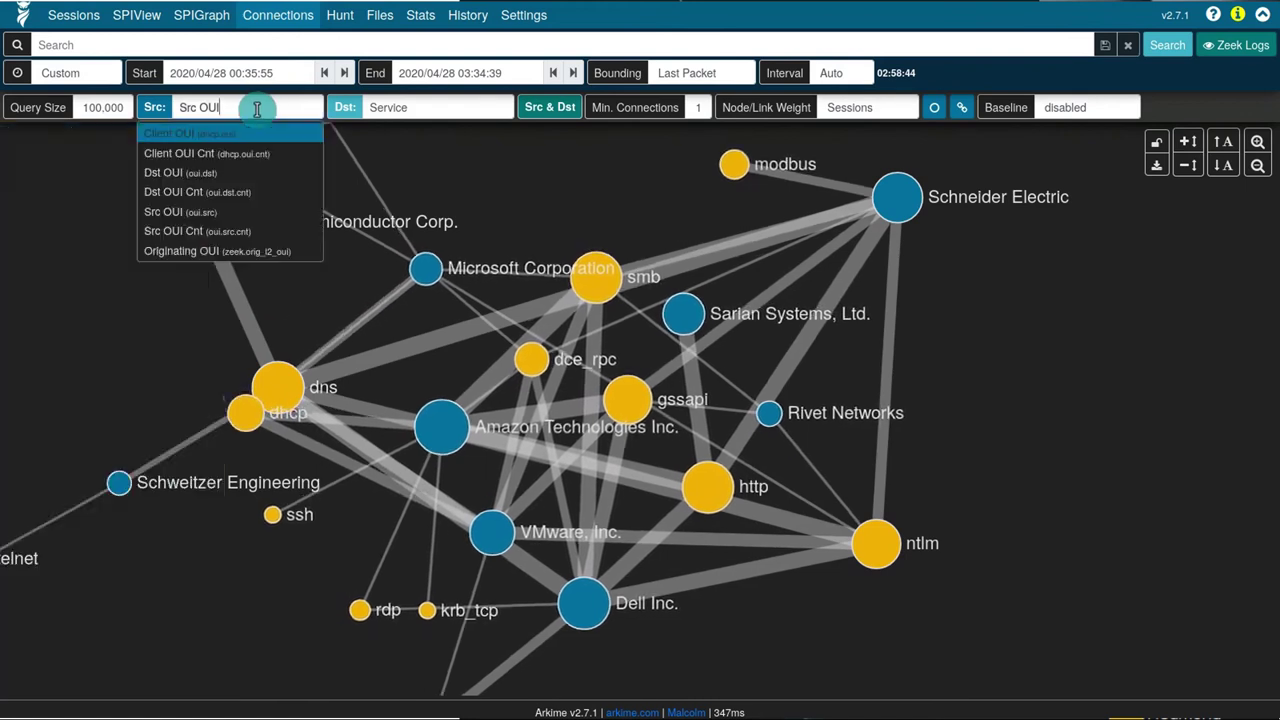
{"action": "type", "text": "src"}
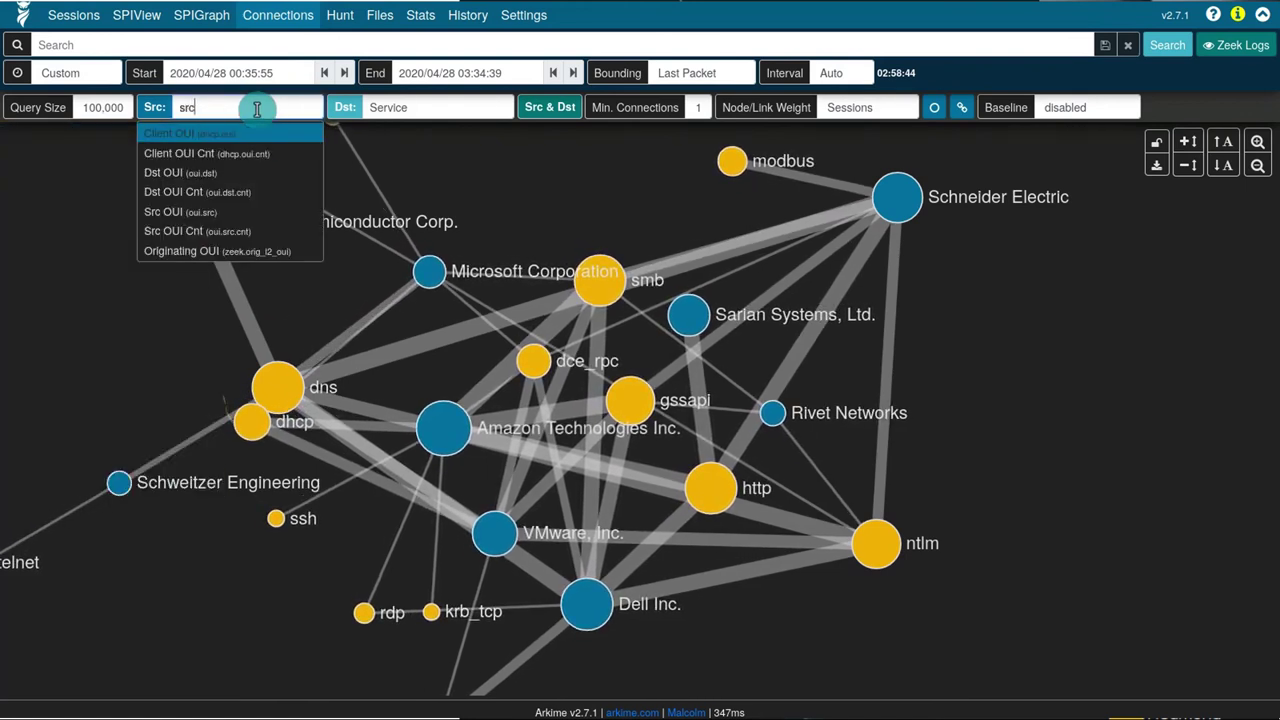
{"action": "type", "text": "ip"}
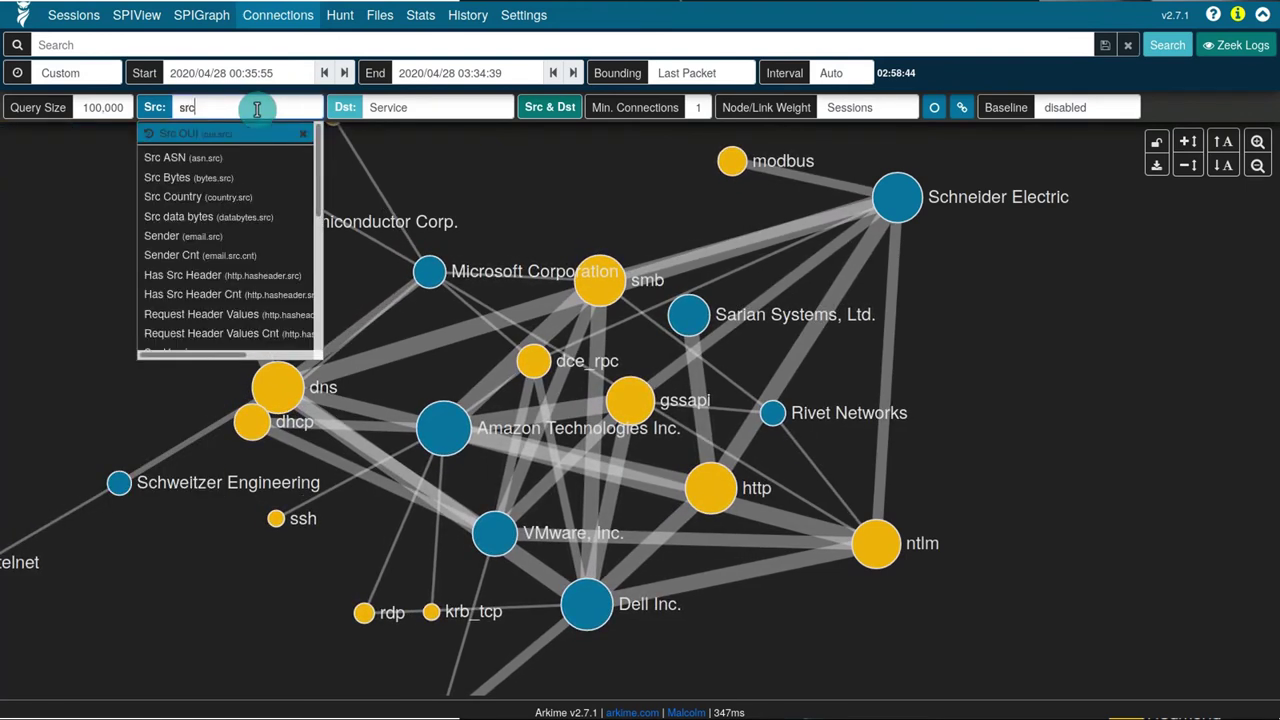
{"action": "key", "text": "BackSpace"}
{"action": "key", "text": "BackSpace"}
{"action": "key", "text": "BackSpace"}
{"action": "type", "text": "o"}
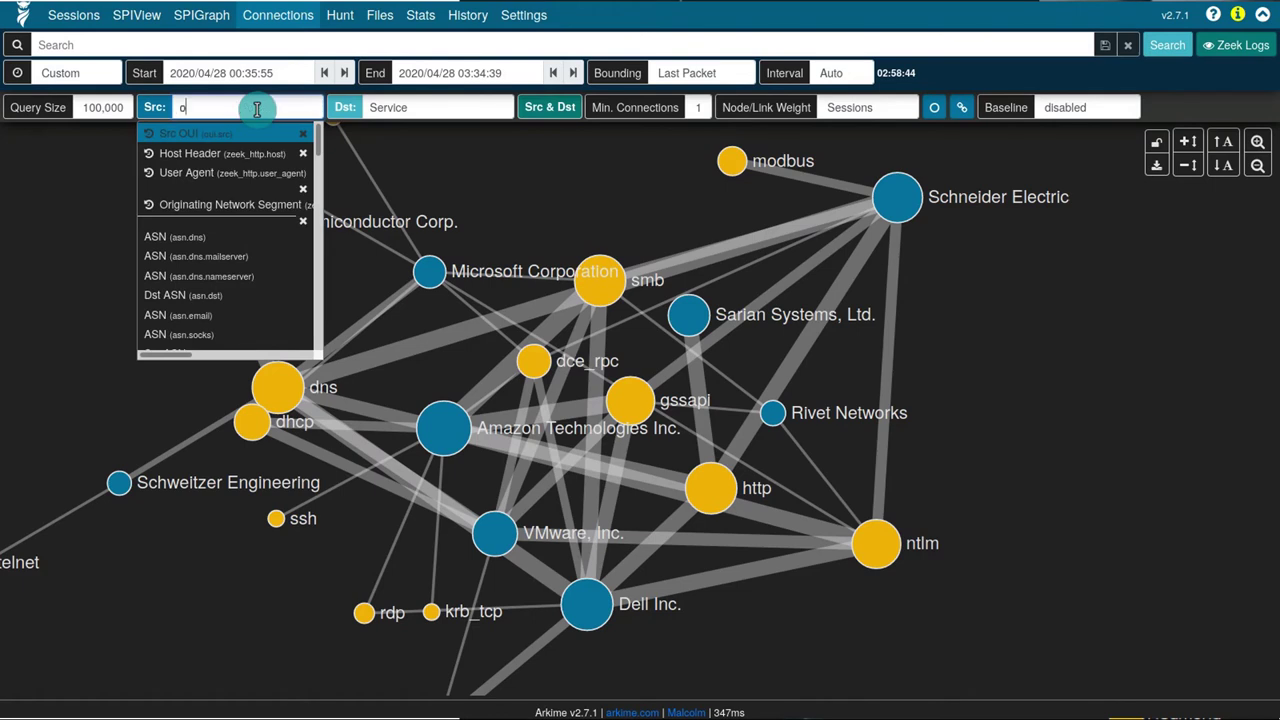
{"action": "type", "text": "rig_"}
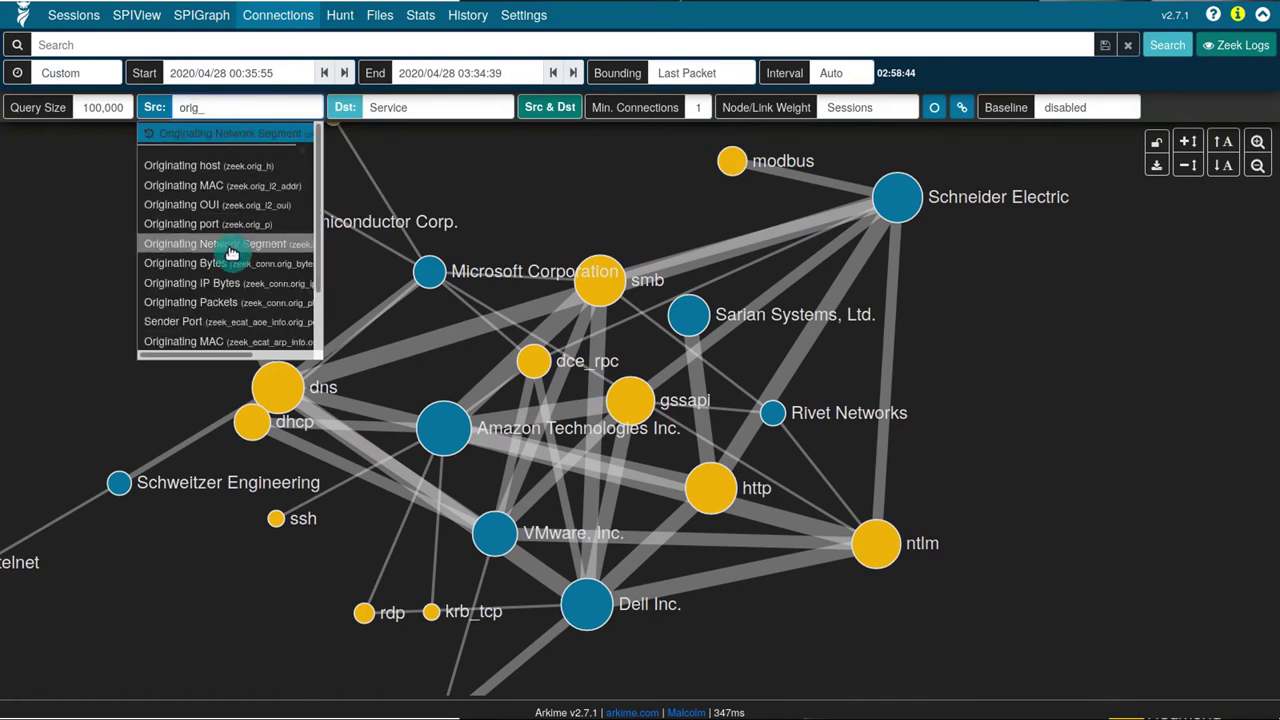
{"action": "key", "text": "Return"}
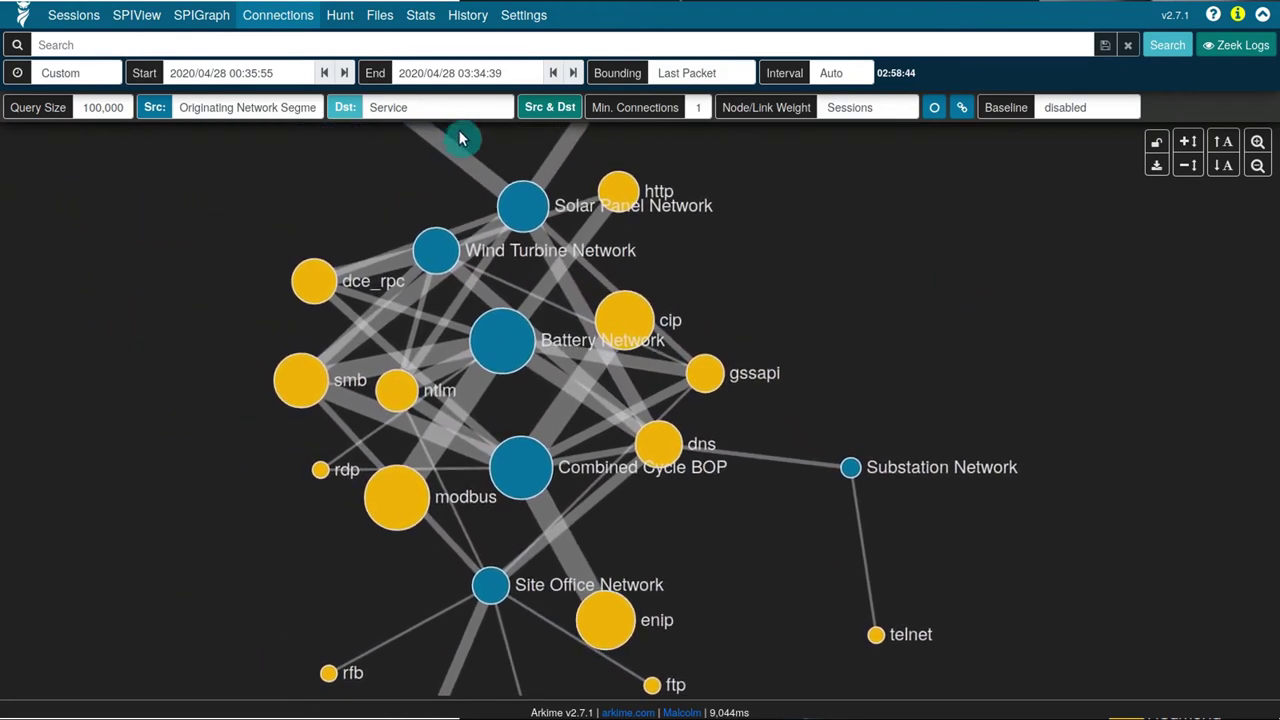
Change the source field to Src IP, keeping Service as the destination, and show the details of the modbus node
{"action": "left_click", "coordinate": [452, 108]}
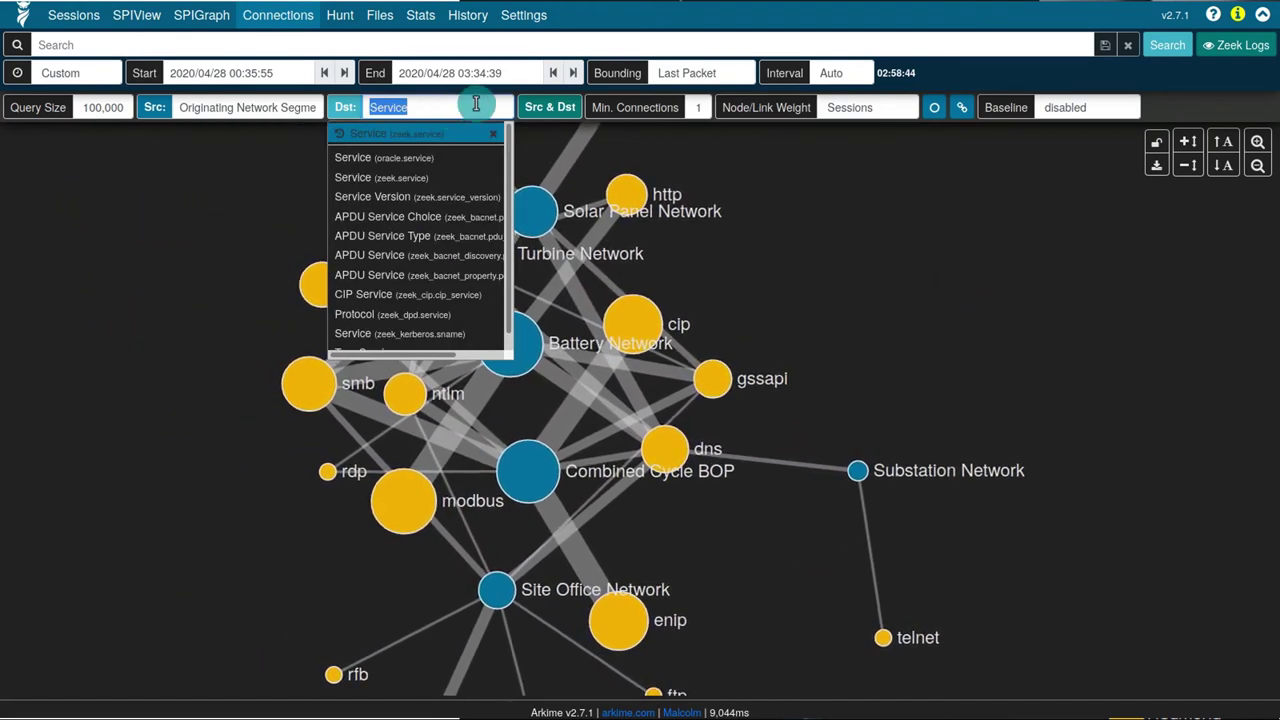
{"action": "left_click", "coordinate": [245, 107]}
{"action": "type", "text": "src "}
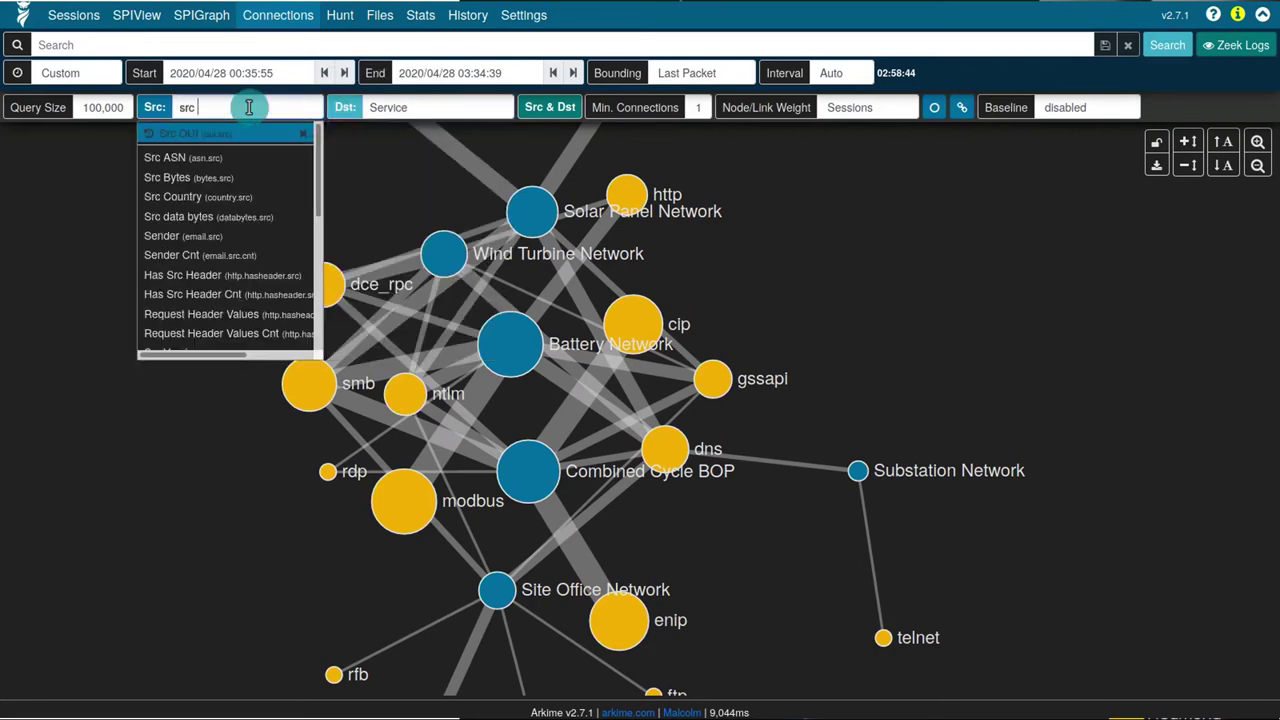
{"action": "type", "text": "ip"}
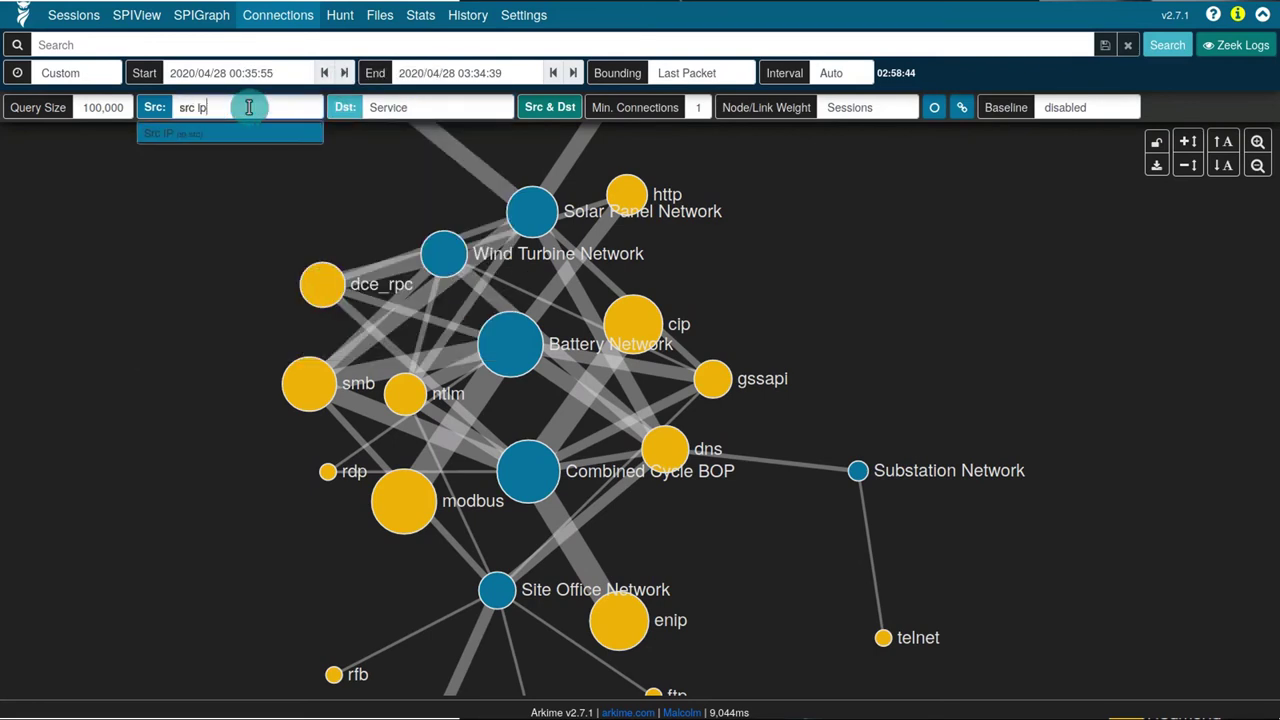
{"action": "key", "text": "Return"}
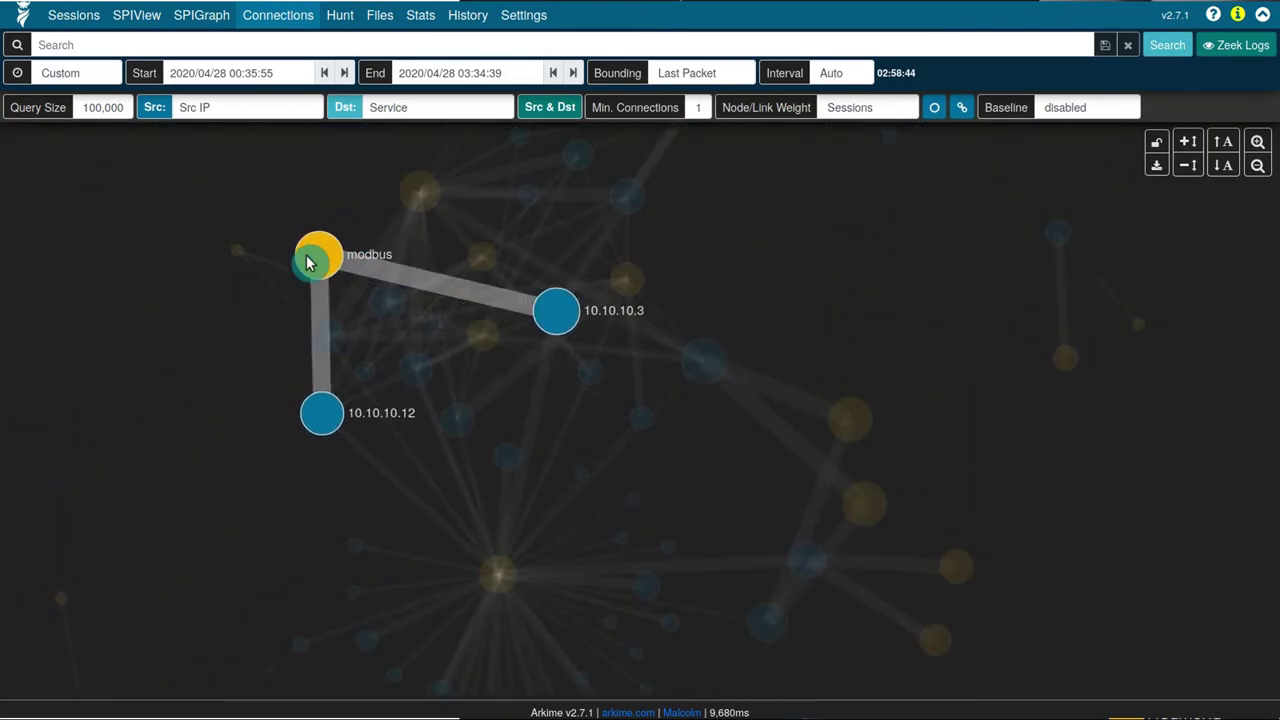
{"action": "left_click", "coordinate": [333, 260]}
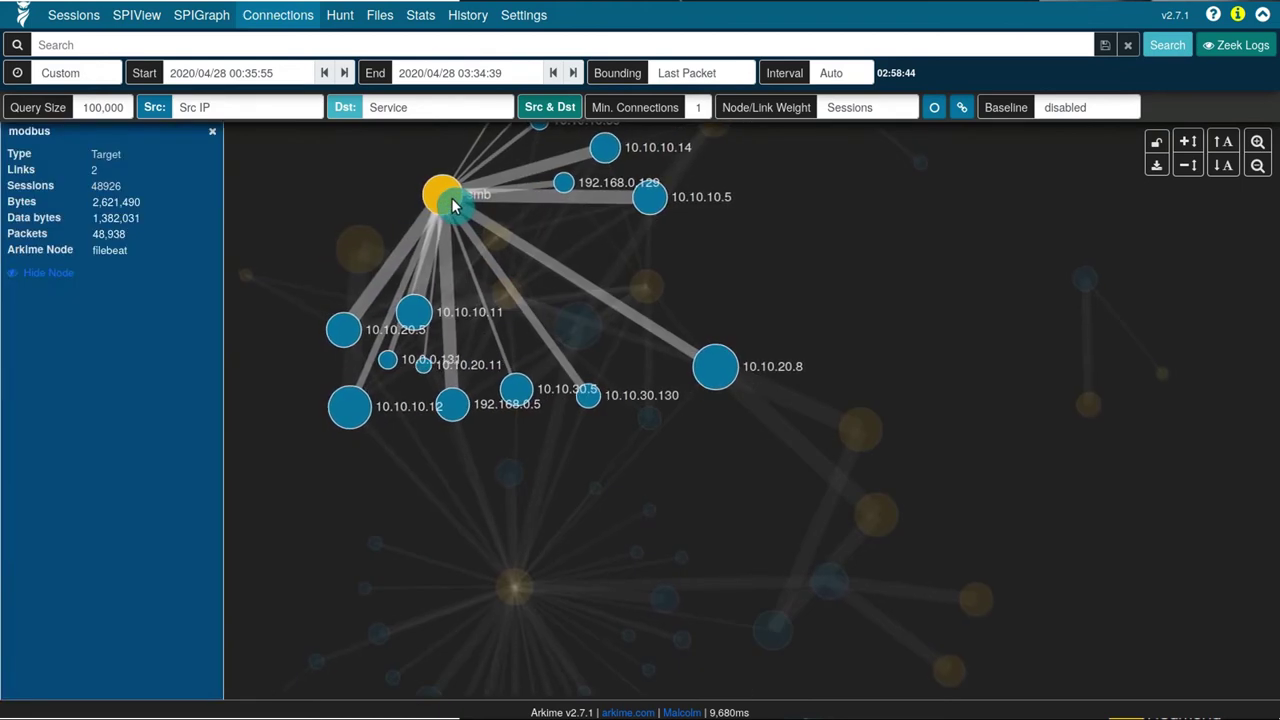
Graph traffic between segments by setting the source to Originating Network Segment and the destination to Responding Network Segment
{"action": "double_click", "coordinate": [260, 109]}
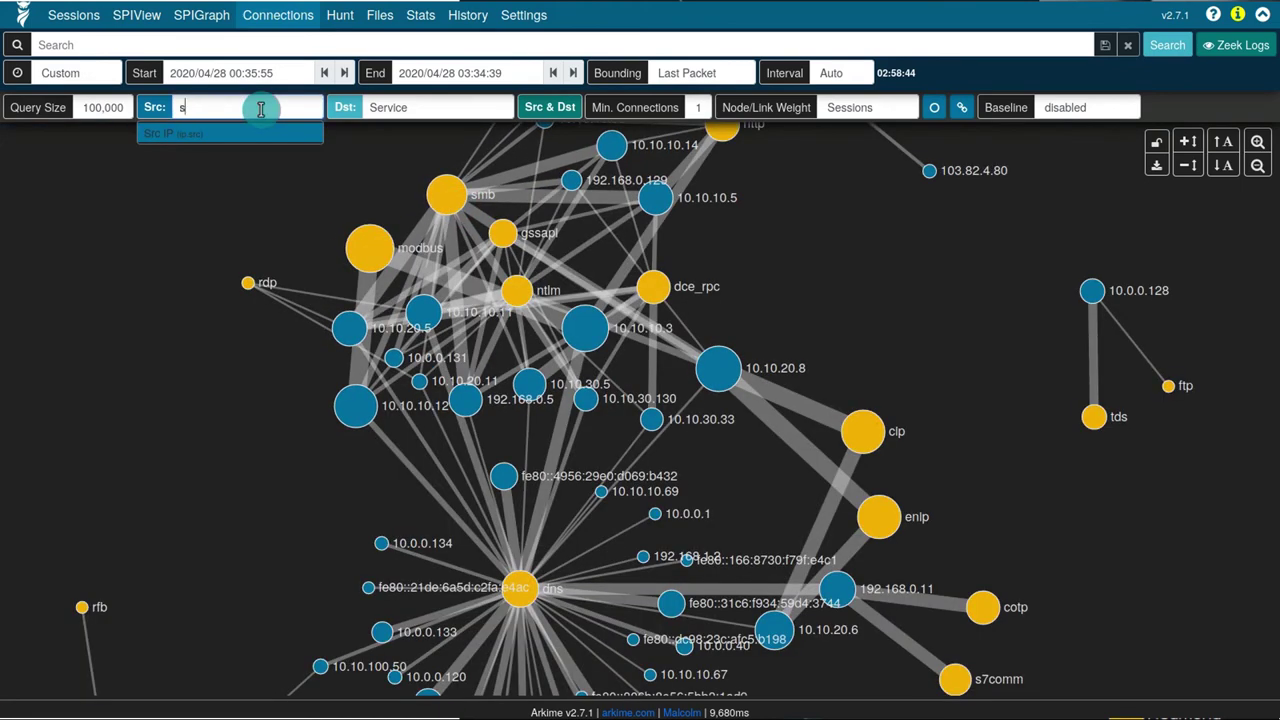
{"action": "type", "text": "segment"}
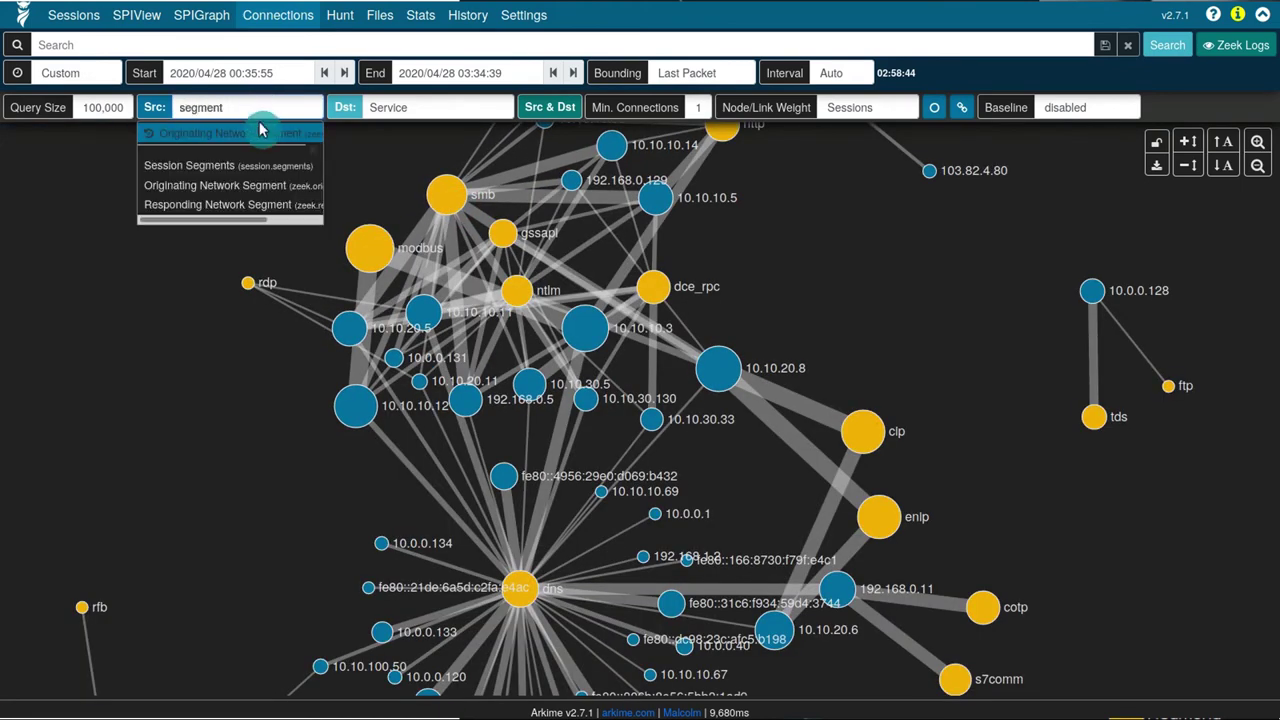
{"action": "key", "text": "Return"}
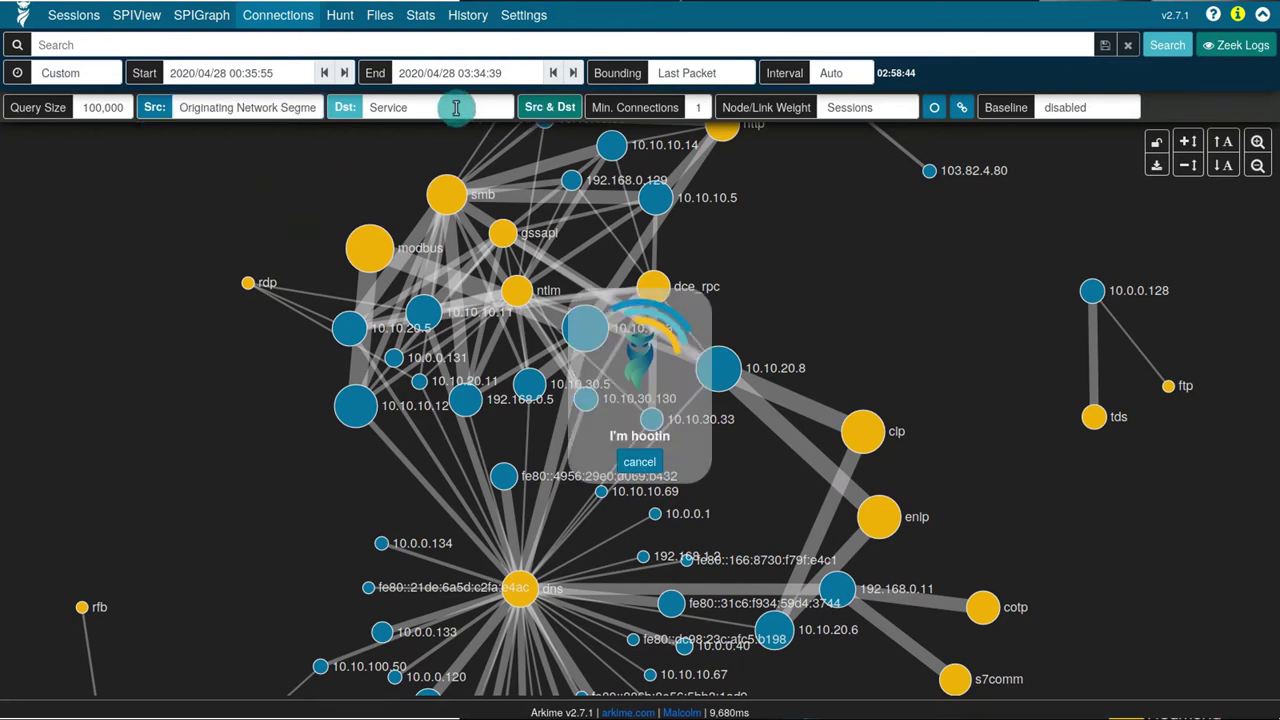
{"action": "left_click", "coordinate": [455, 107]}
{"action": "type", "text": "responding"}
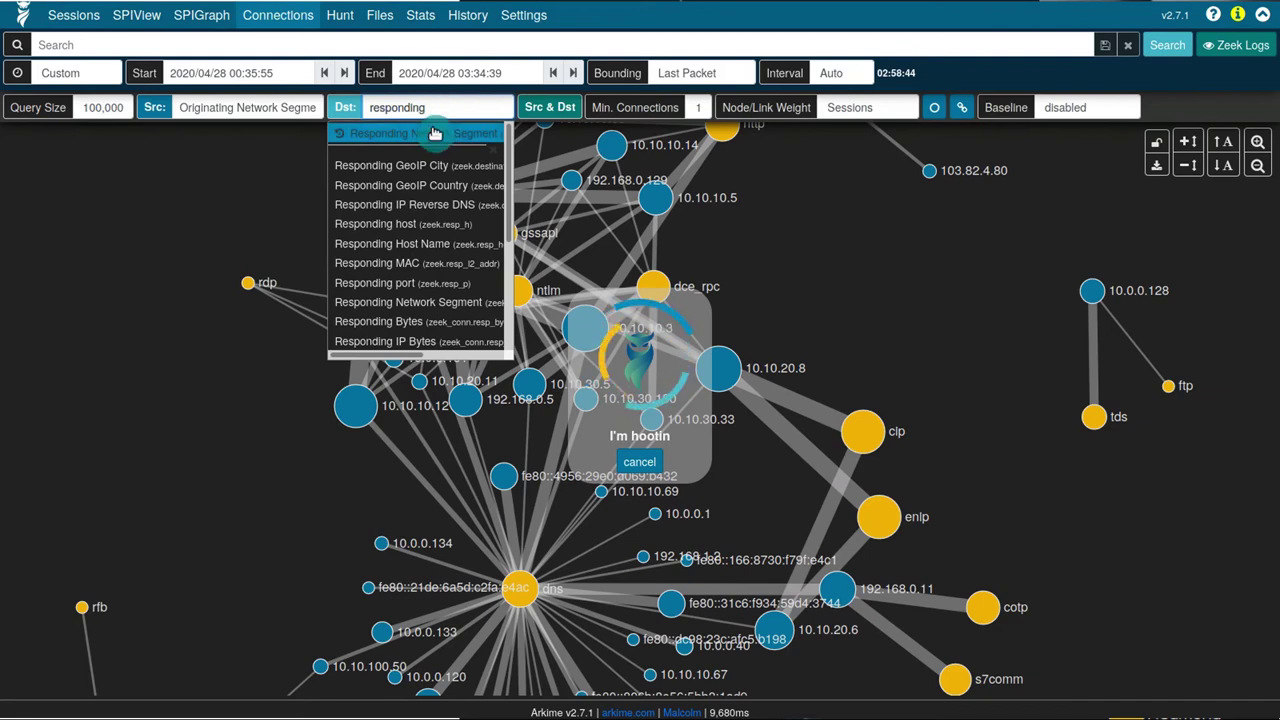
{"action": "left_click", "coordinate": [455, 134]}
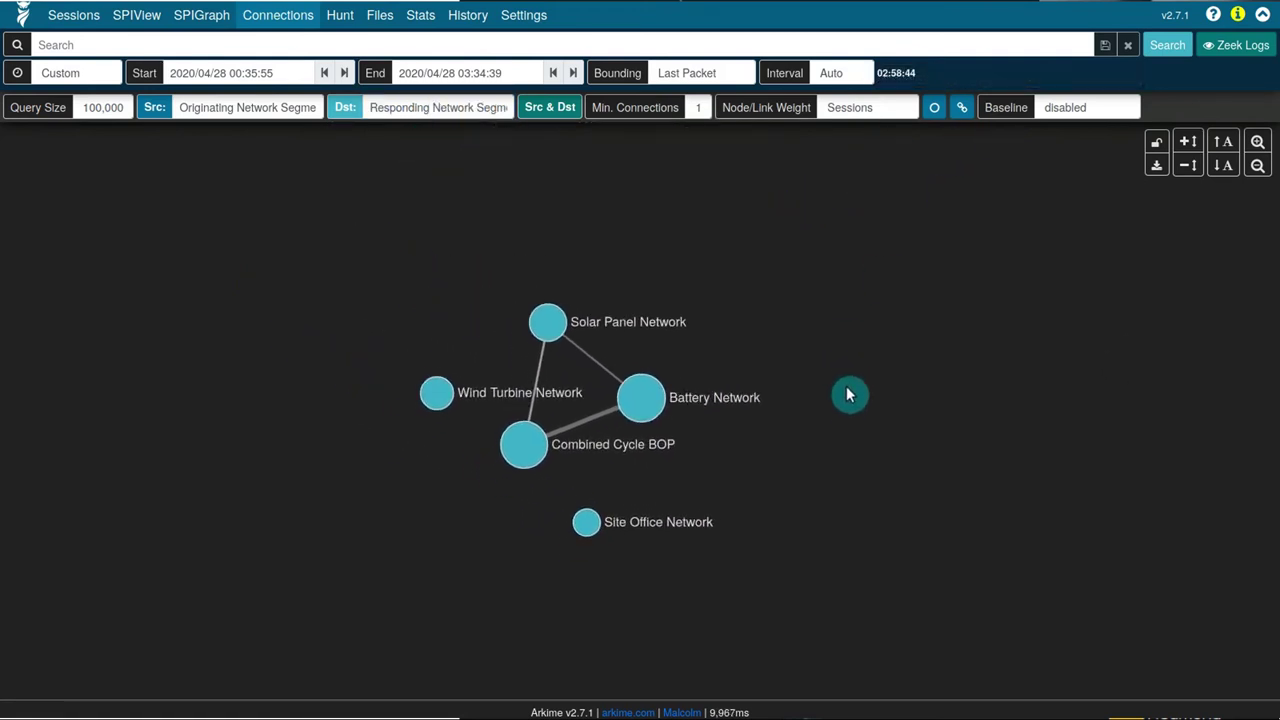
{"action": "scroll", "coordinate": [848, 388], "scroll_direction": "up", "scroll_amount": 3}
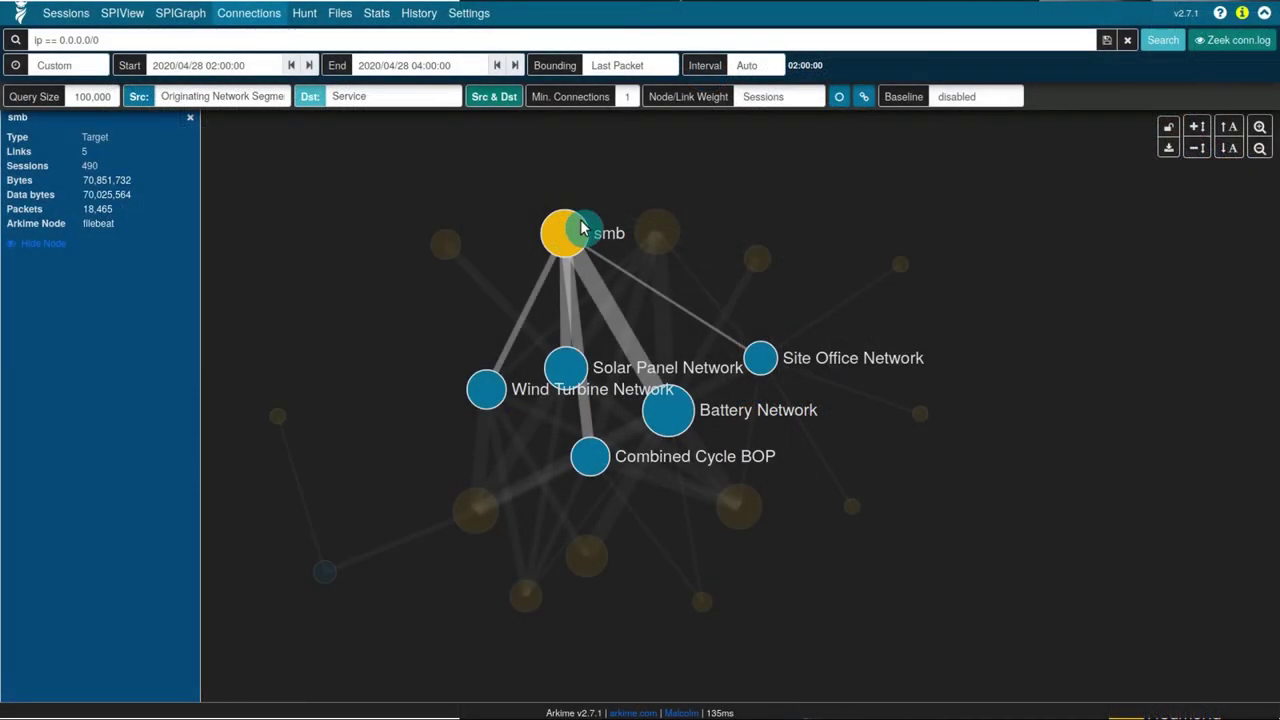
Show the gssapi node's details and set the graph's comparison baseline to 1 × query range
{"action": "left_click", "coordinate": [657, 232]}
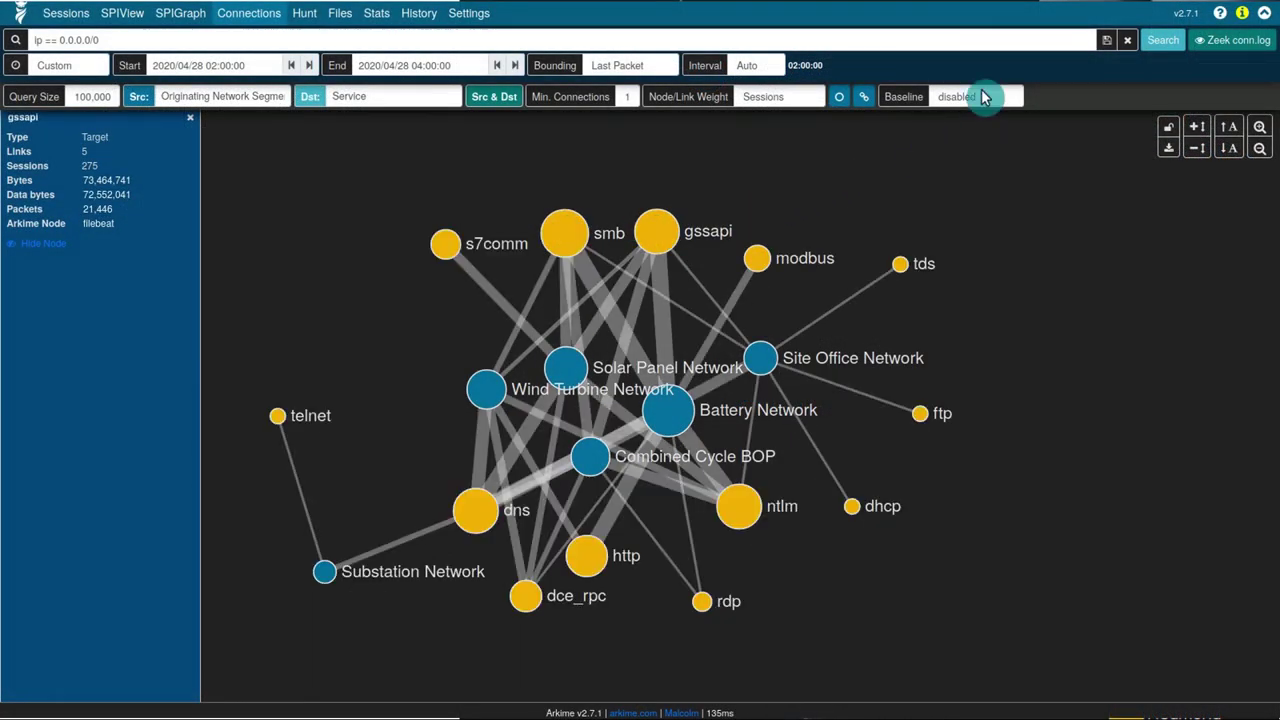
{"action": "left_click", "coordinate": [1000, 100]}
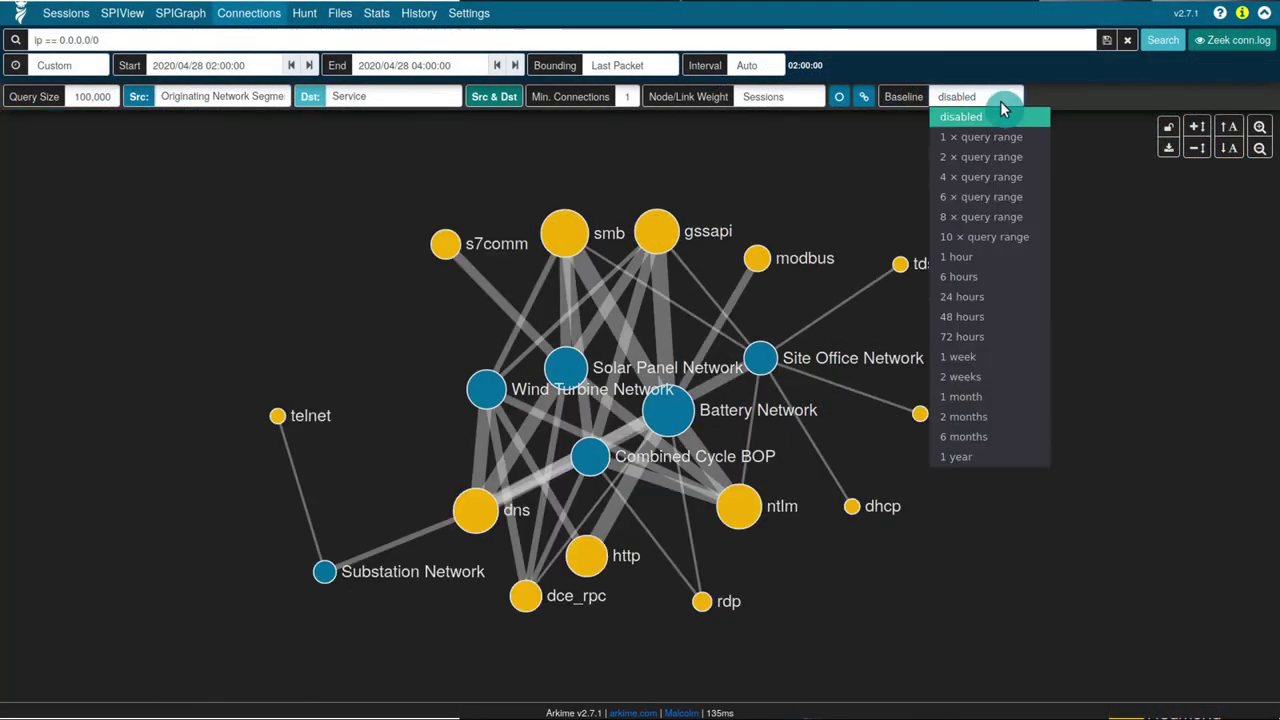
{"action": "left_click", "coordinate": [1037, 146]}
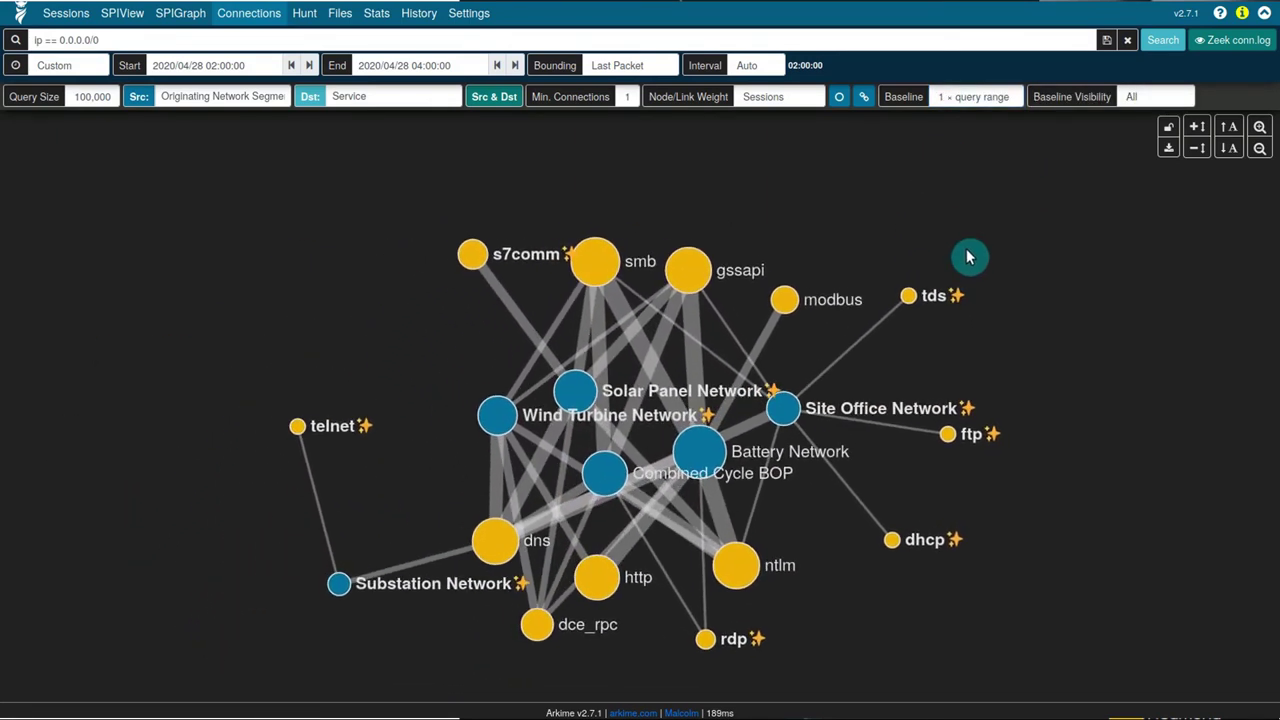
Examine the telnet and Substation Network nodes and set the baseline visibility to New only
{"action": "left_click", "coordinate": [318, 428]}
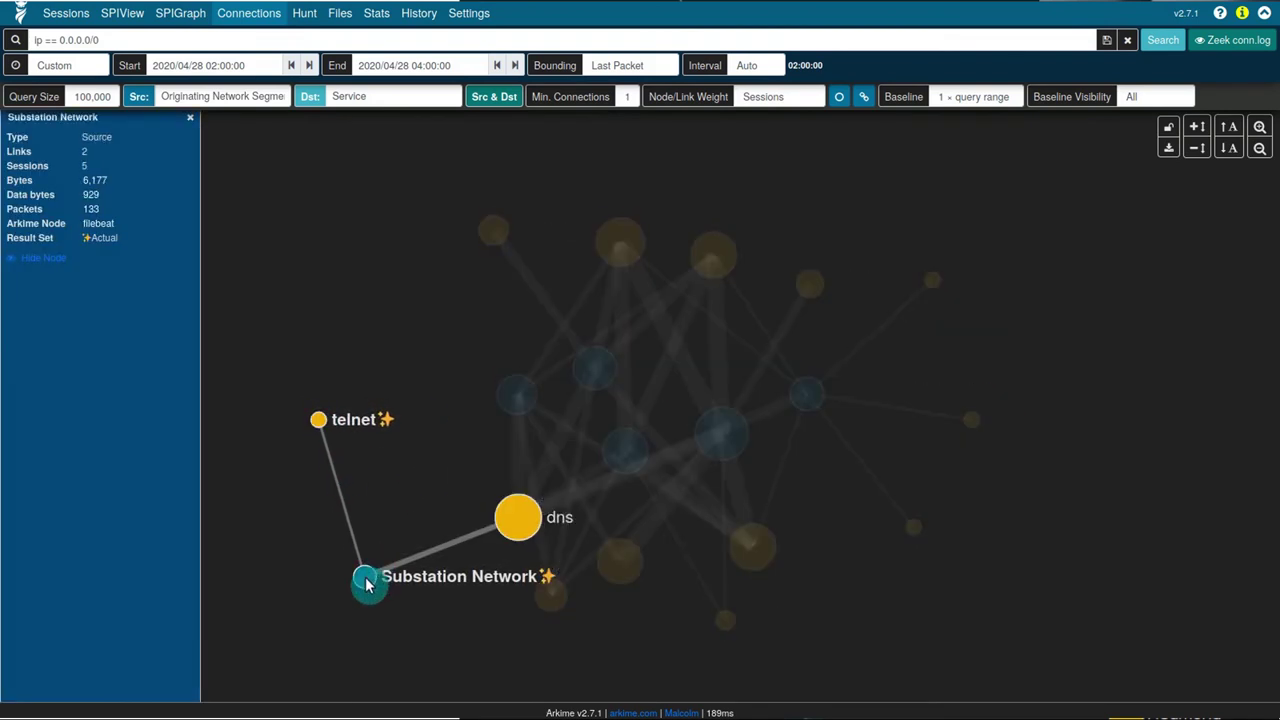
{"action": "left_click", "coordinate": [551, 596]}
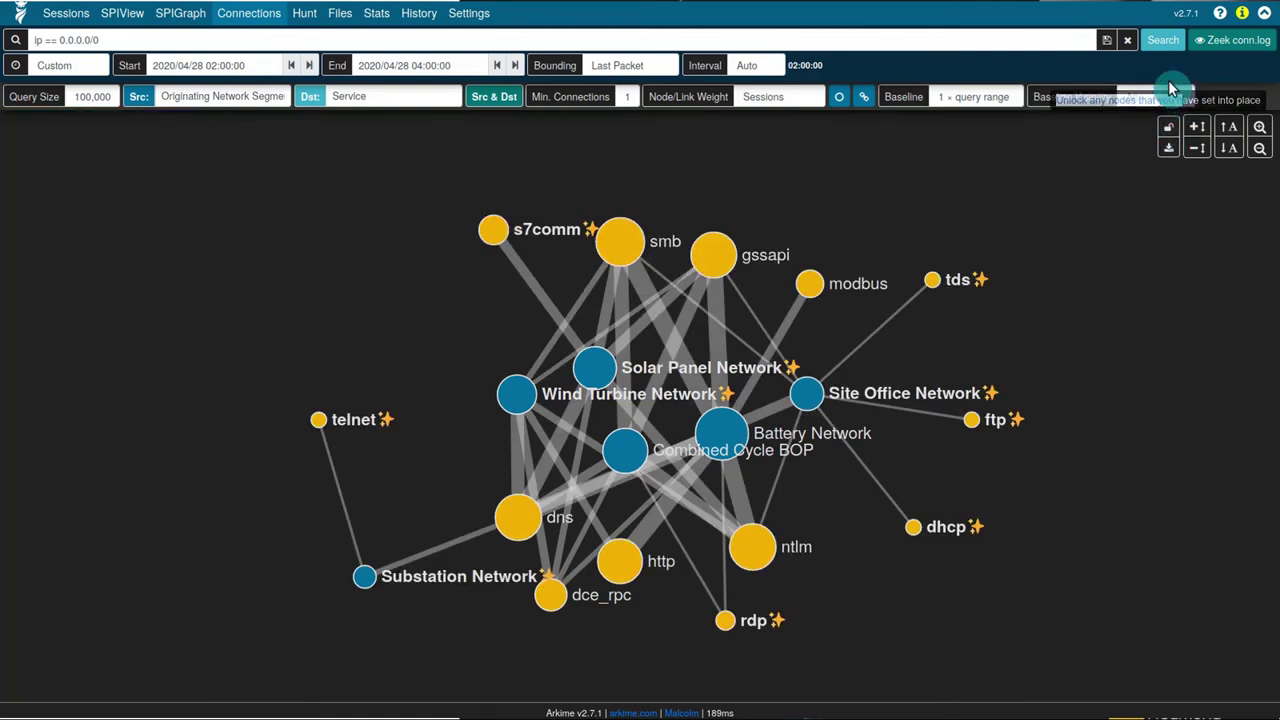
{"action": "left_click", "coordinate": [1170, 90]}
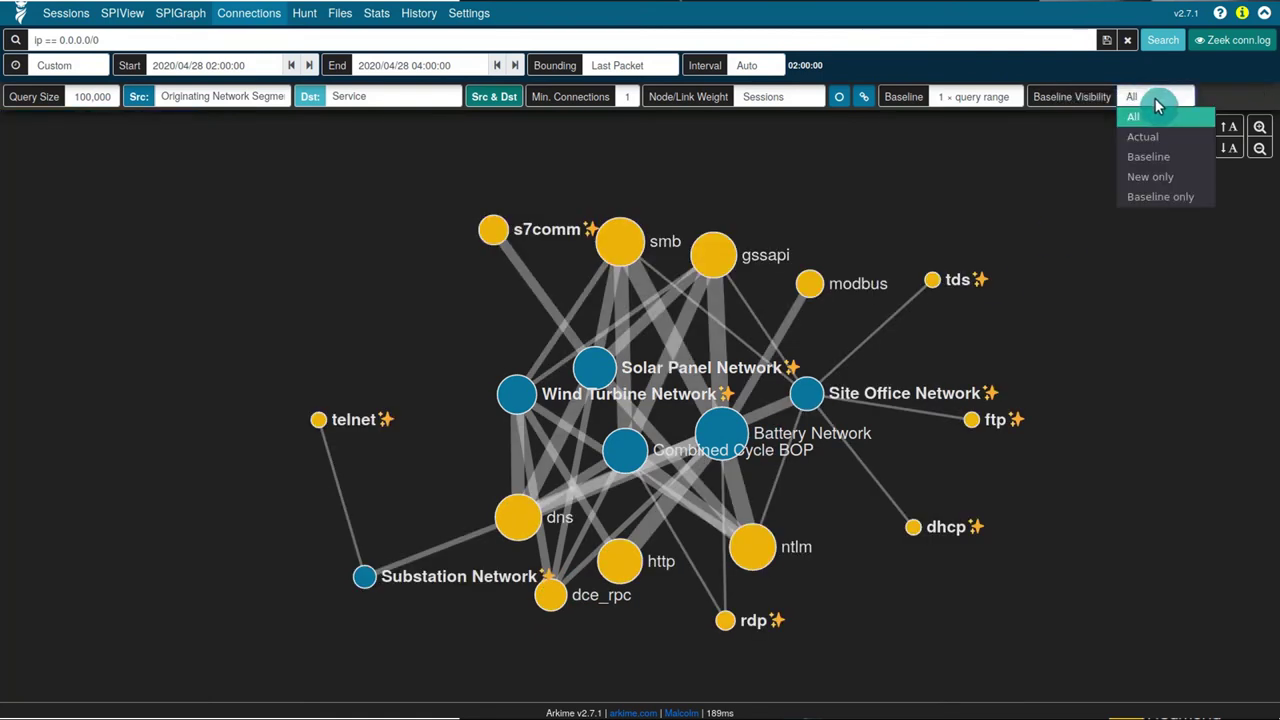
{"action": "left_click", "coordinate": [1174, 180]}
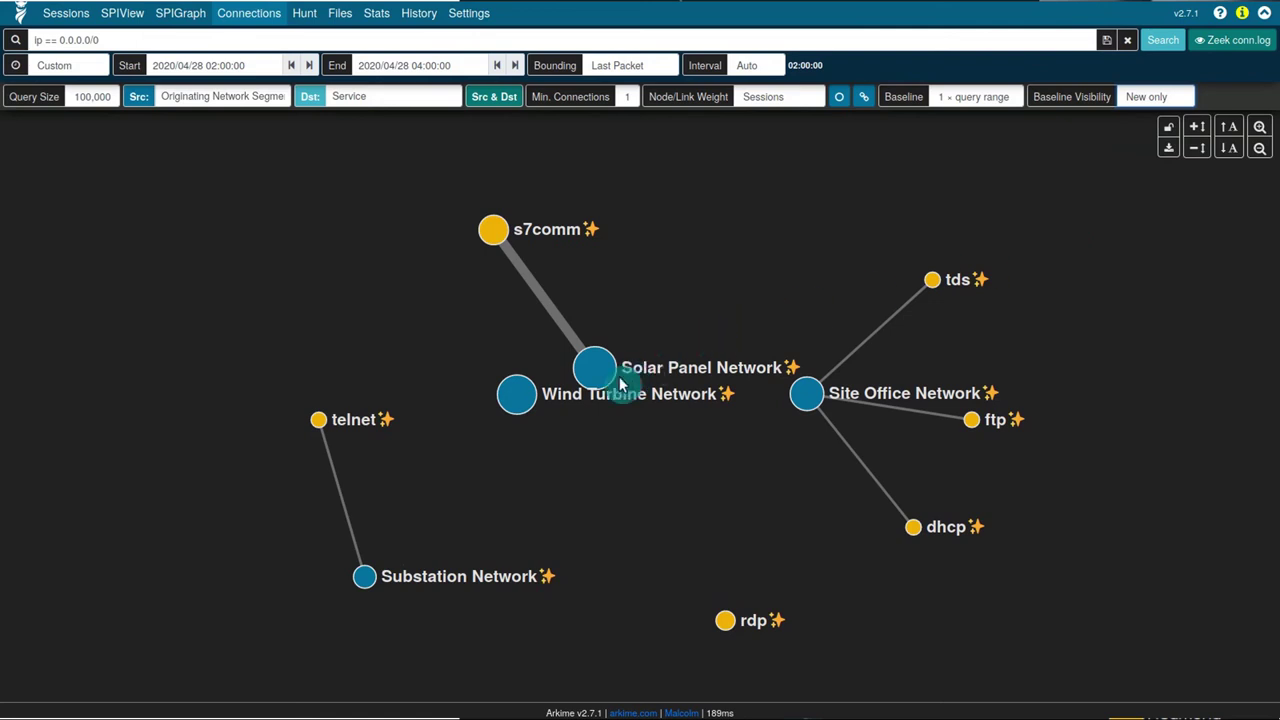
{"action": "mouse_move", "coordinate": [493, 230]}
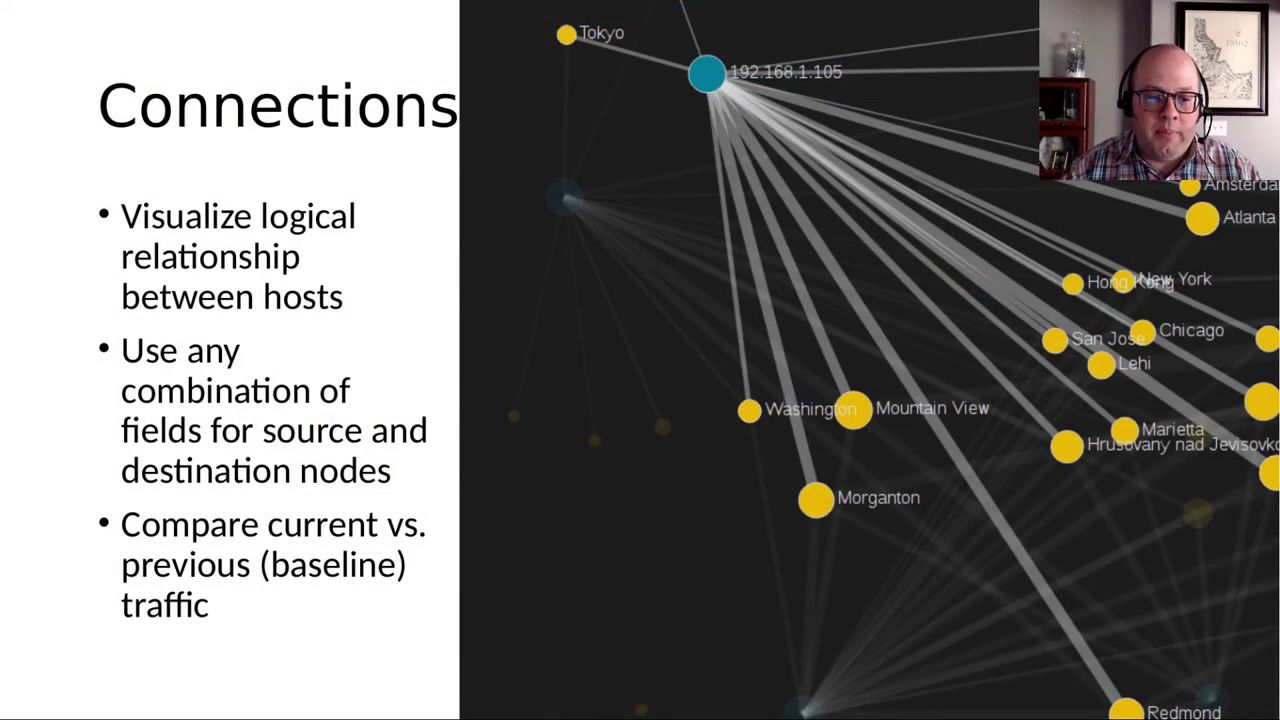
{"action": "key", "text": "Right"}
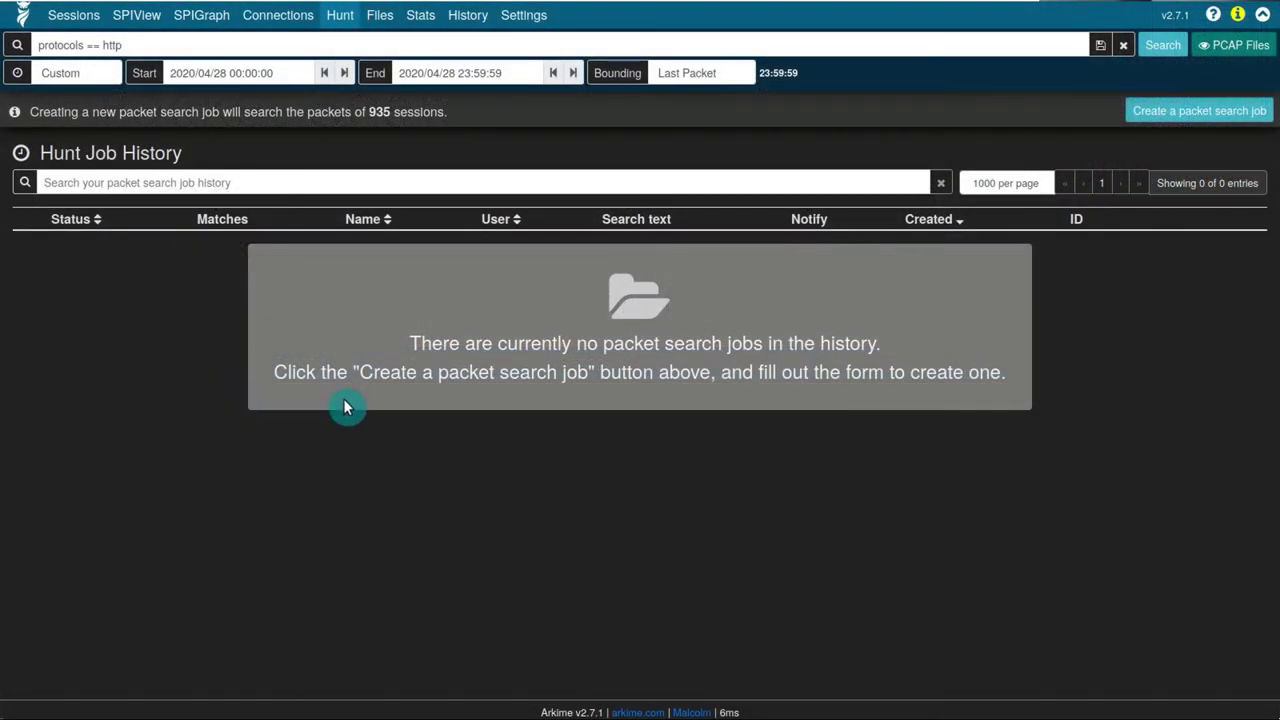
Create a packet search job named HTTP "password" string that searches up to 500 packets per session for the ascii text password
{"action": "left_click", "coordinate": [1183, 104]}
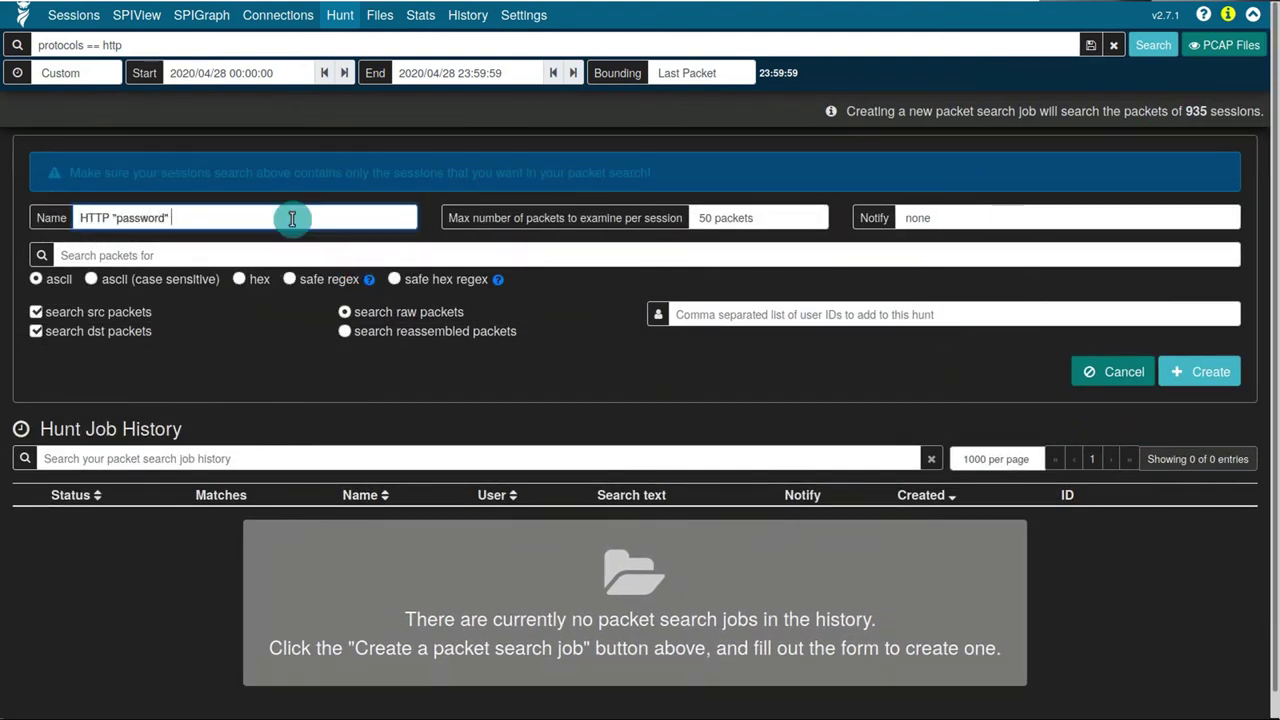
{"action": "key", "text": "Tab"}
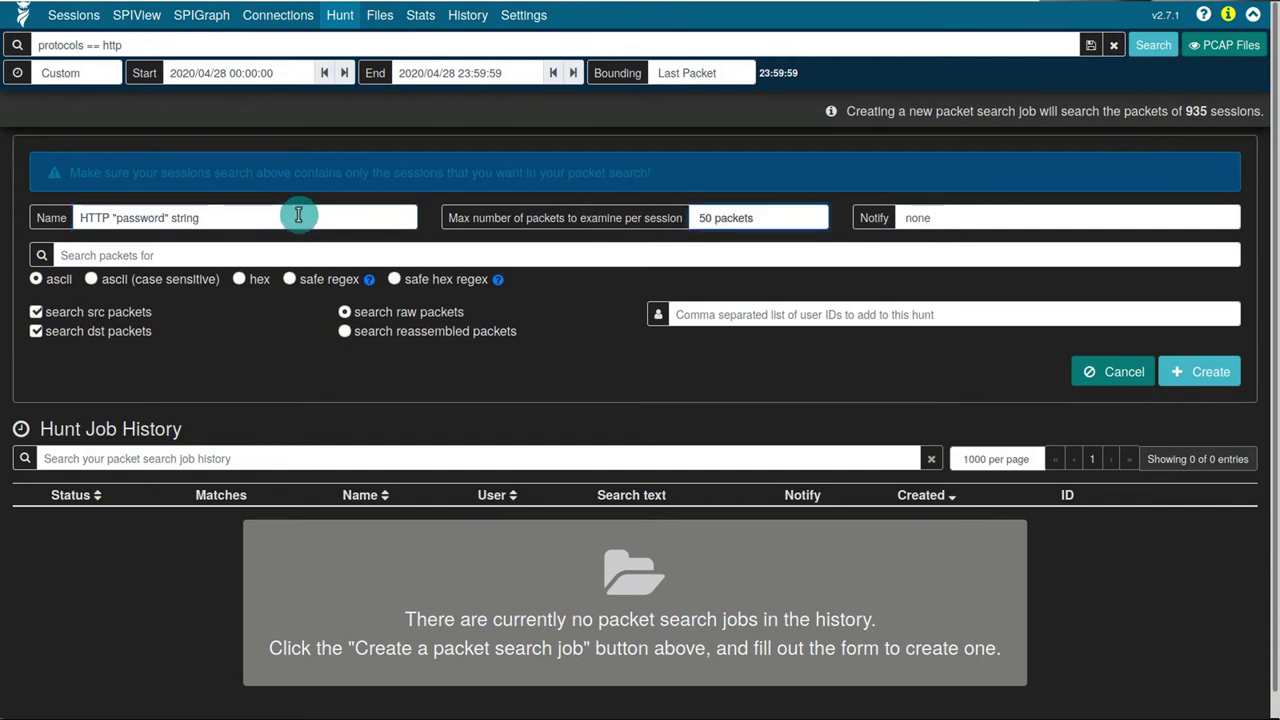
{"action": "left_click", "coordinate": [805, 215]}
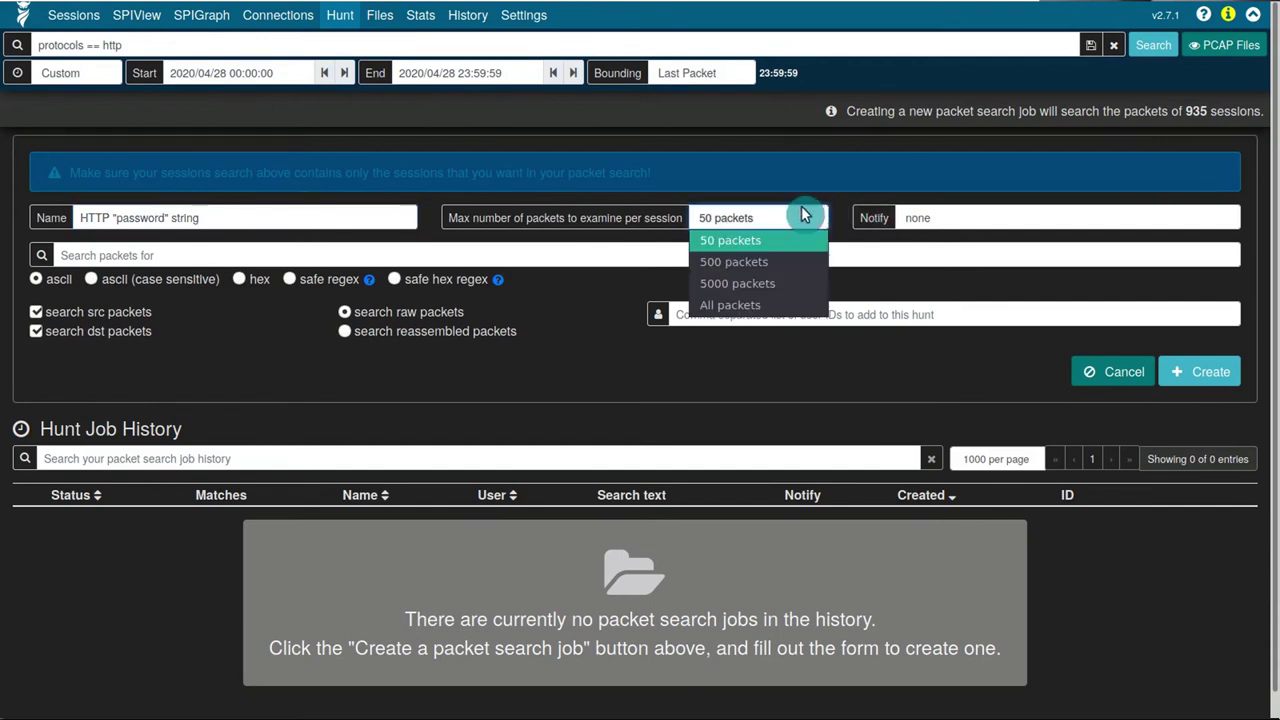
{"action": "left_click", "coordinate": [783, 258]}
{"action": "left_click", "coordinate": [392, 256]}
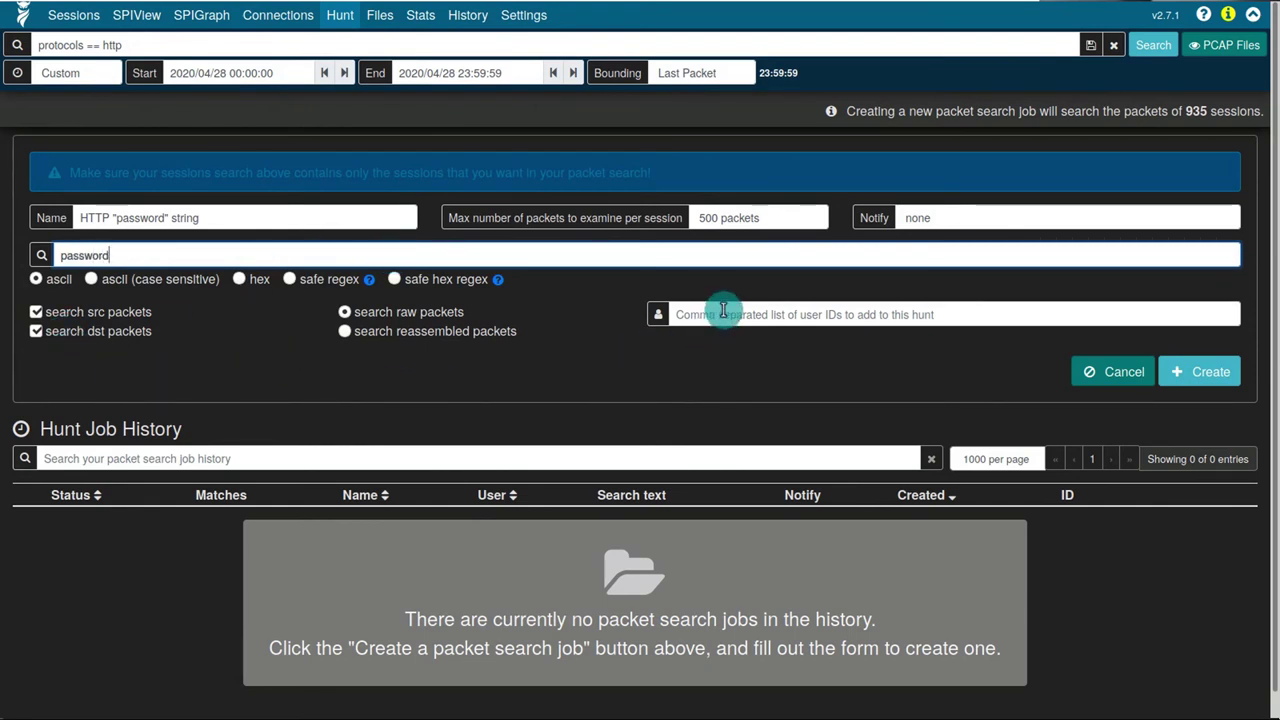
{"action": "left_click", "coordinate": [1197, 381]}
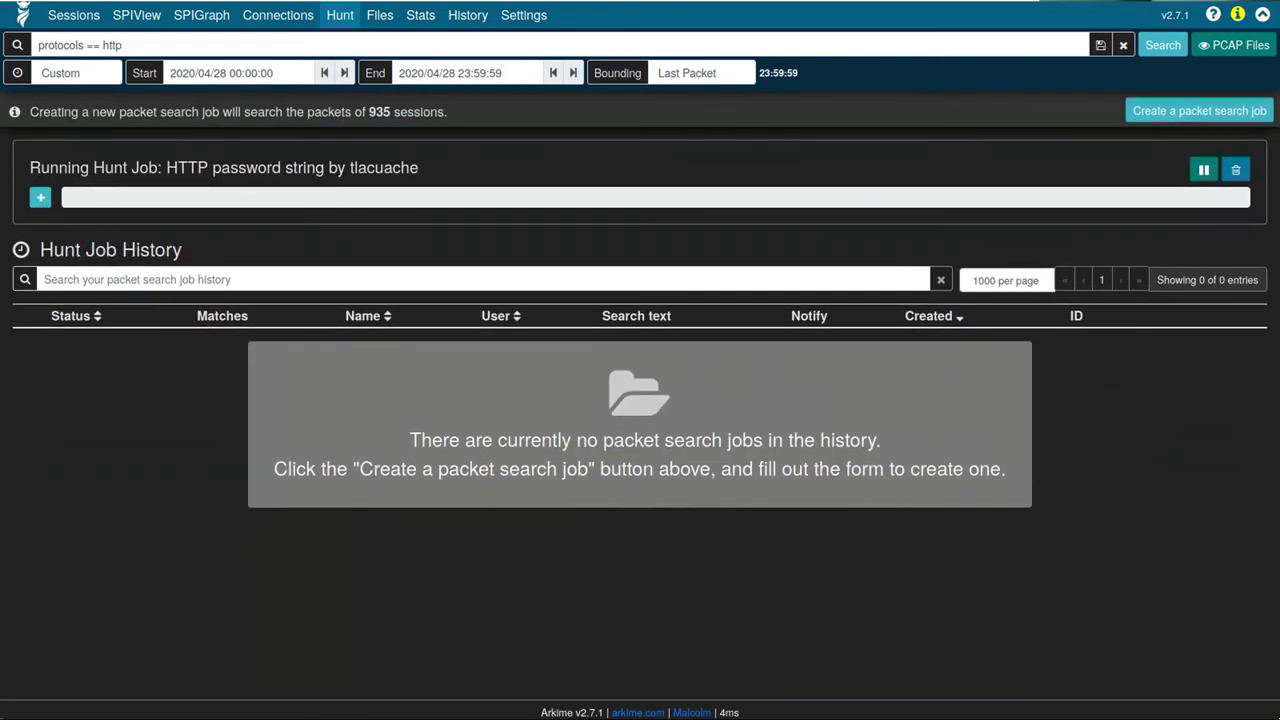
Expand the details of the HTTP password string hunt and open its matching sessions to look through them
{"action": "left_click", "coordinate": [40, 197]}
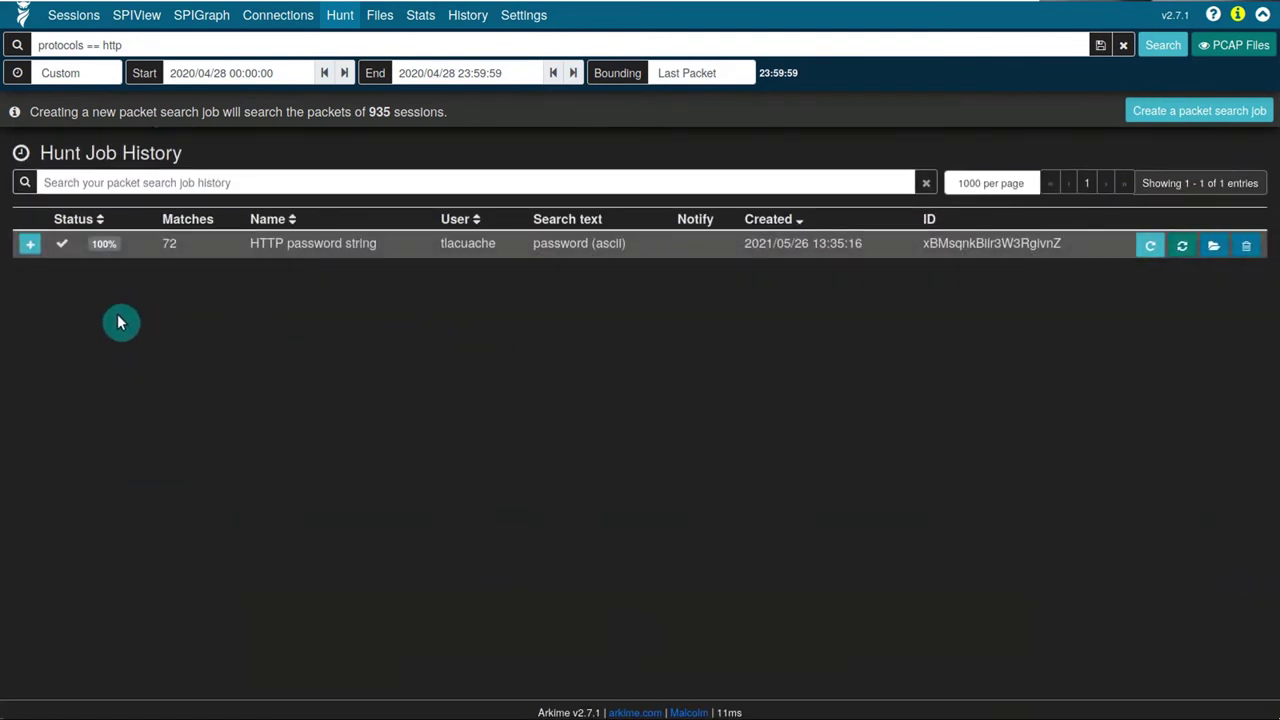
{"action": "left_click", "coordinate": [30, 244]}
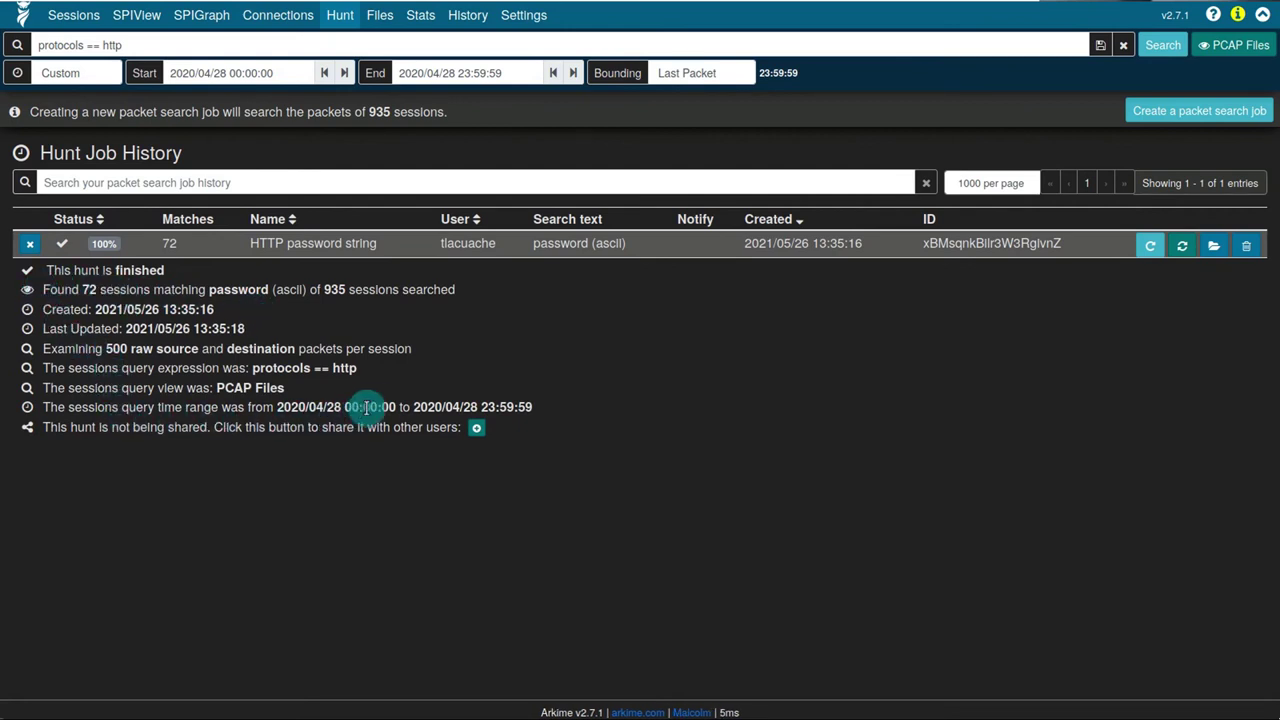
{"action": "left_click", "coordinate": [1224, 247]}
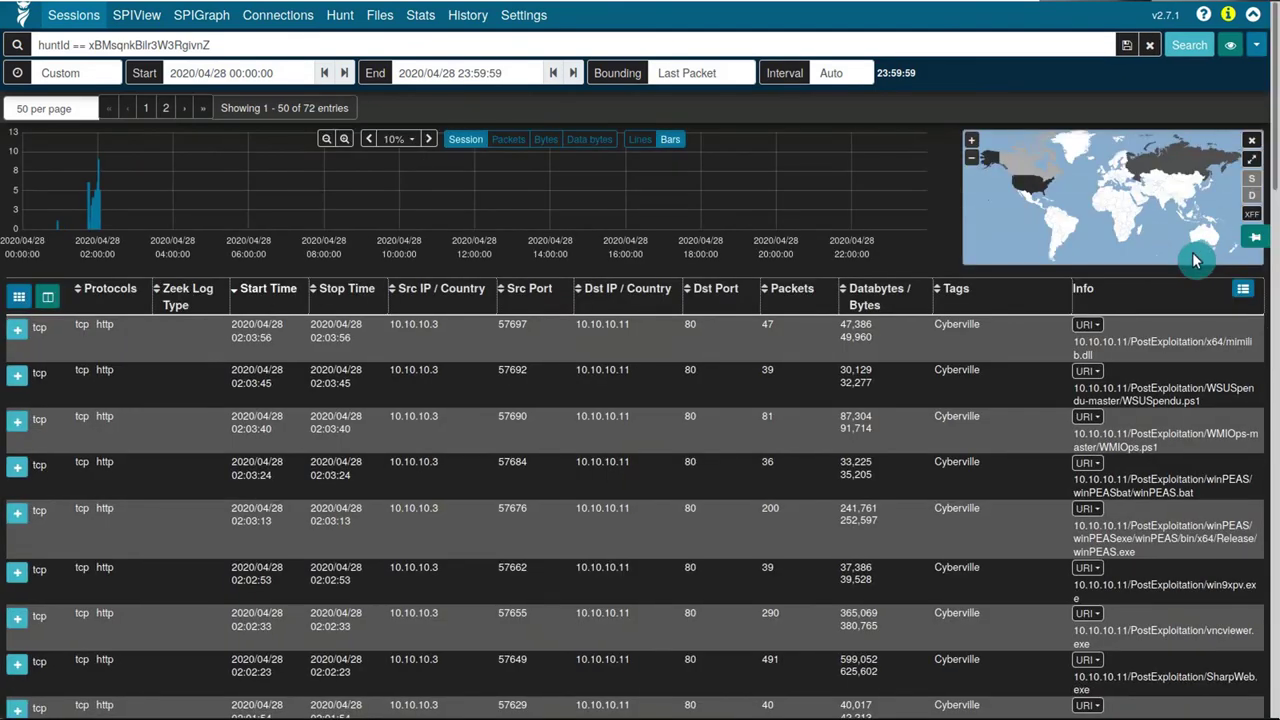
{"action": "scroll", "coordinate": [765, 530], "scroll_direction": "down", "scroll_amount": 5}
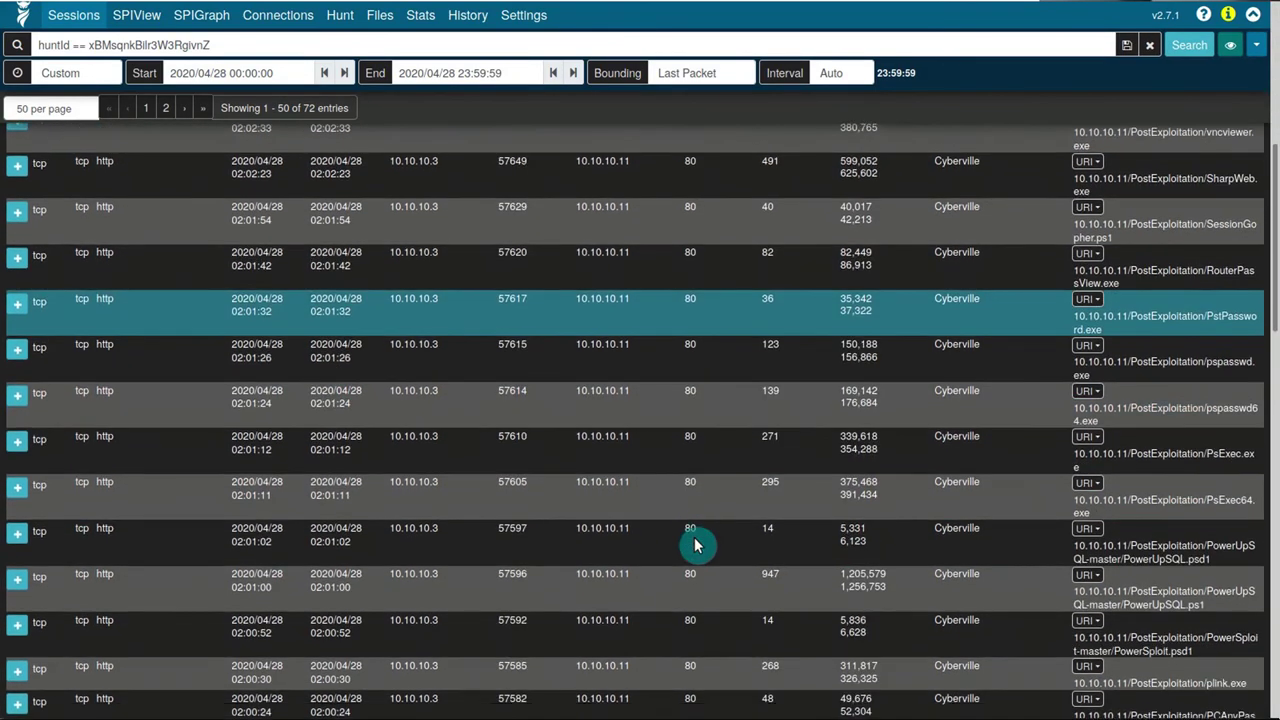
Expand the matching session that fetched Inveigh-Relay.ps1 and examine its HTTP details and packet payload
{"action": "scroll", "coordinate": [695, 543], "scroll_direction": "up", "scroll_amount": 2}
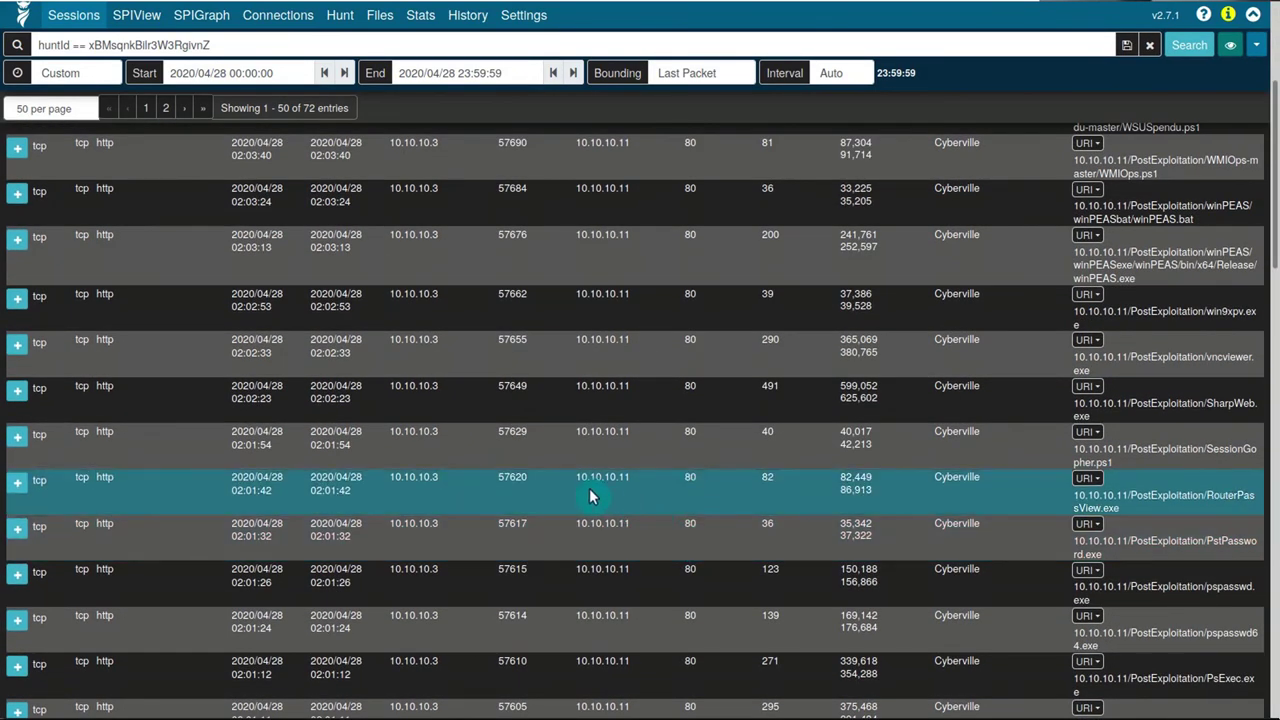
{"action": "scroll", "coordinate": [589, 496], "scroll_direction": "down", "scroll_amount": 6}
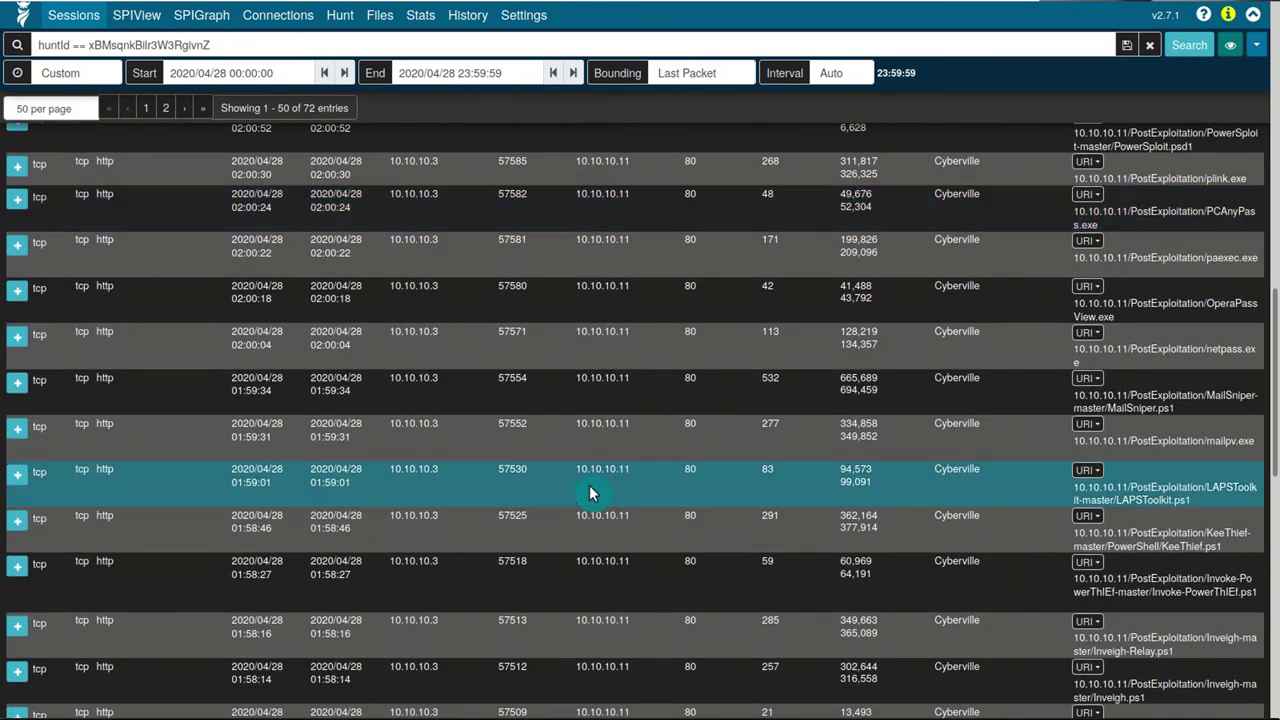
{"action": "scroll", "coordinate": [589, 491], "scroll_direction": "down", "scroll_amount": 5}
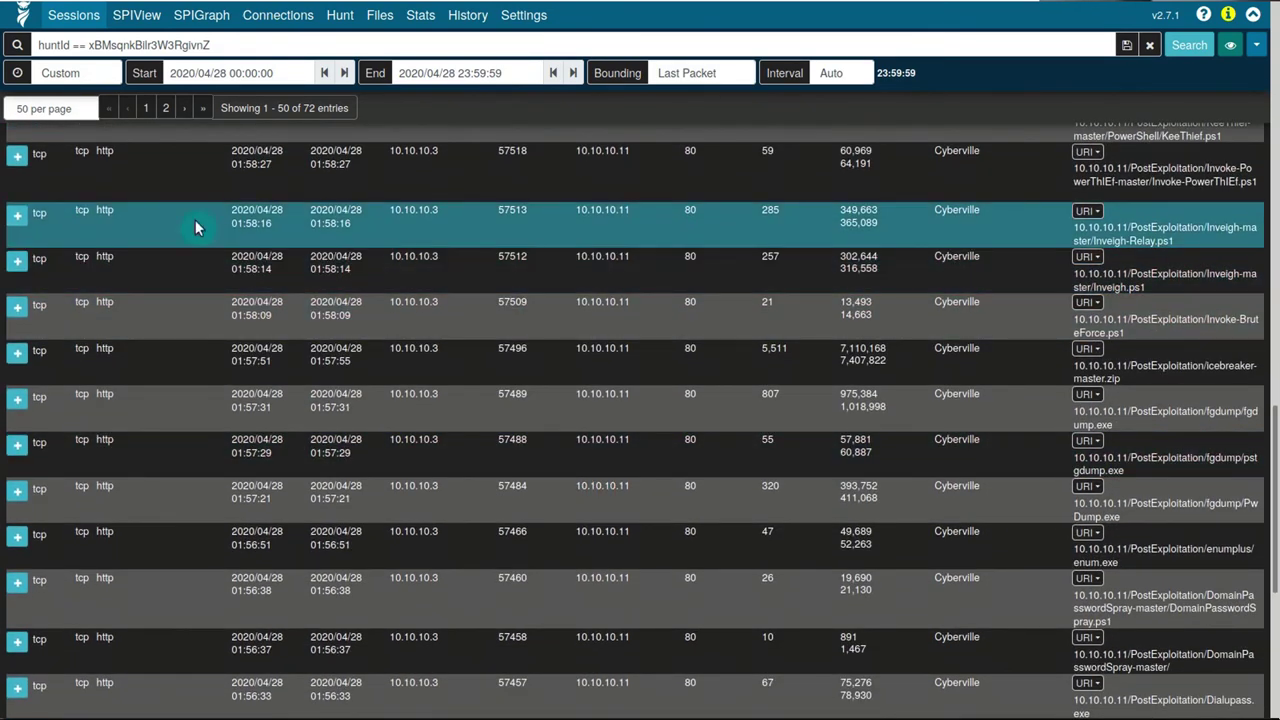
{"action": "left_click", "coordinate": [17, 217]}
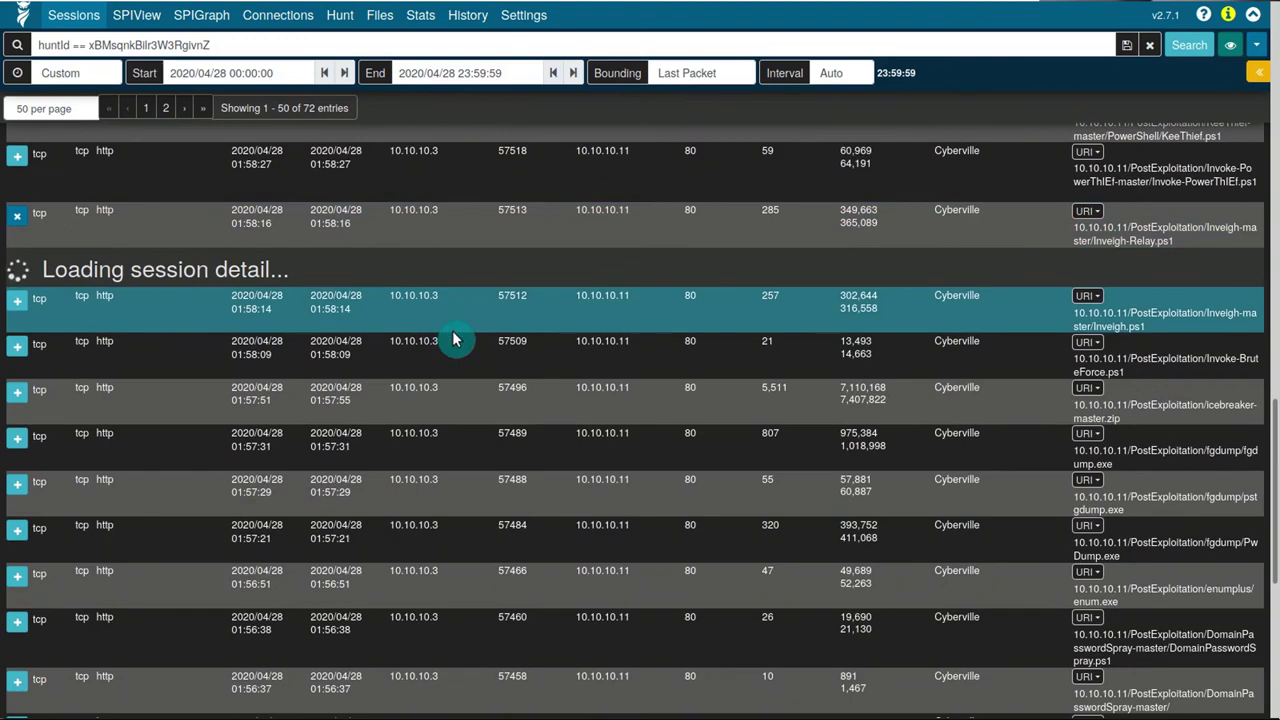
{"action": "scroll", "coordinate": [480, 371], "scroll_direction": "down", "scroll_amount": 6}
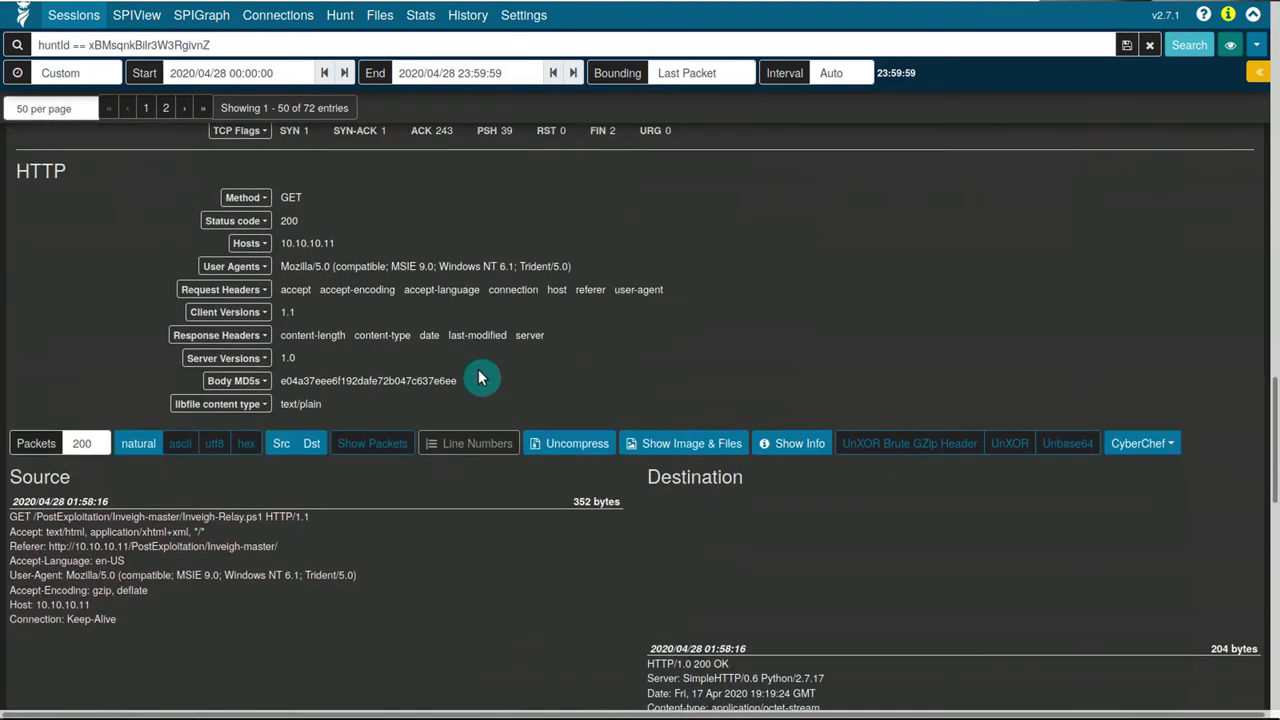
{"action": "scroll", "coordinate": [480, 377], "scroll_direction": "down", "scroll_amount": 7}
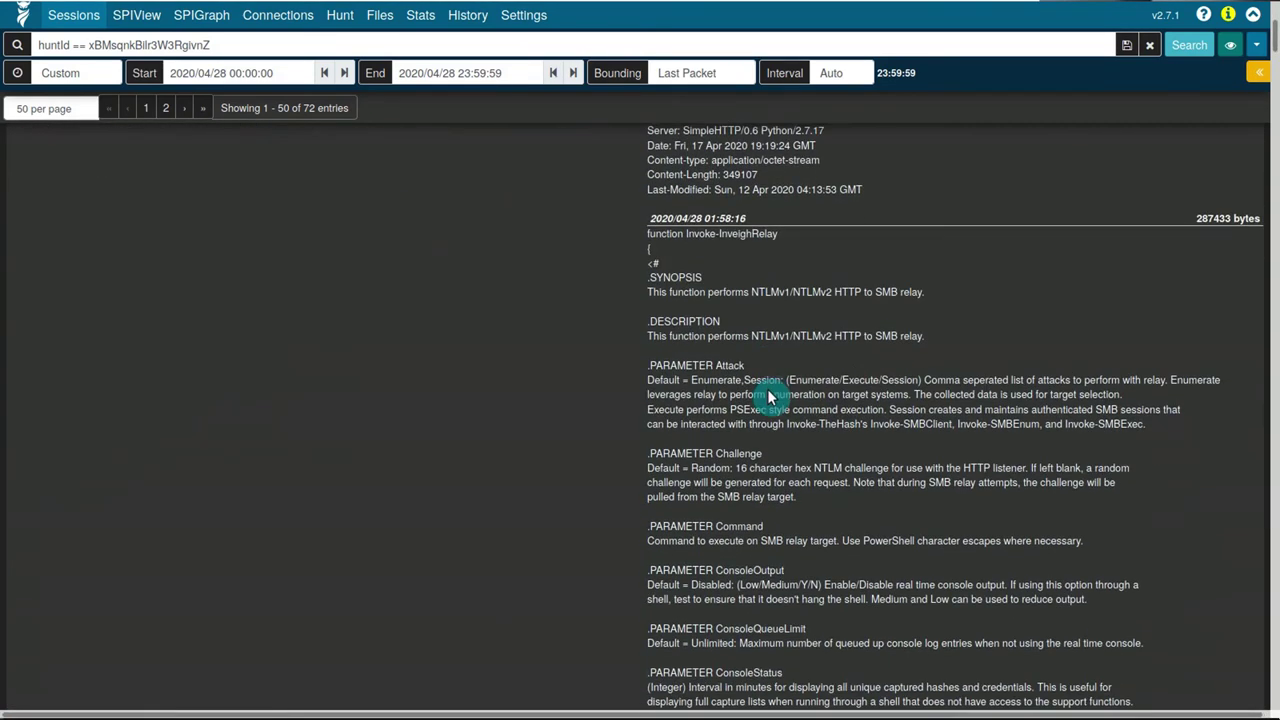
{"action": "scroll", "coordinate": [808, 309], "scroll_direction": "down", "scroll_amount": 1}
Find the text password within the session's payload and highlight the script lines around the match
{"action": "key", "text": "ctrl+f"}
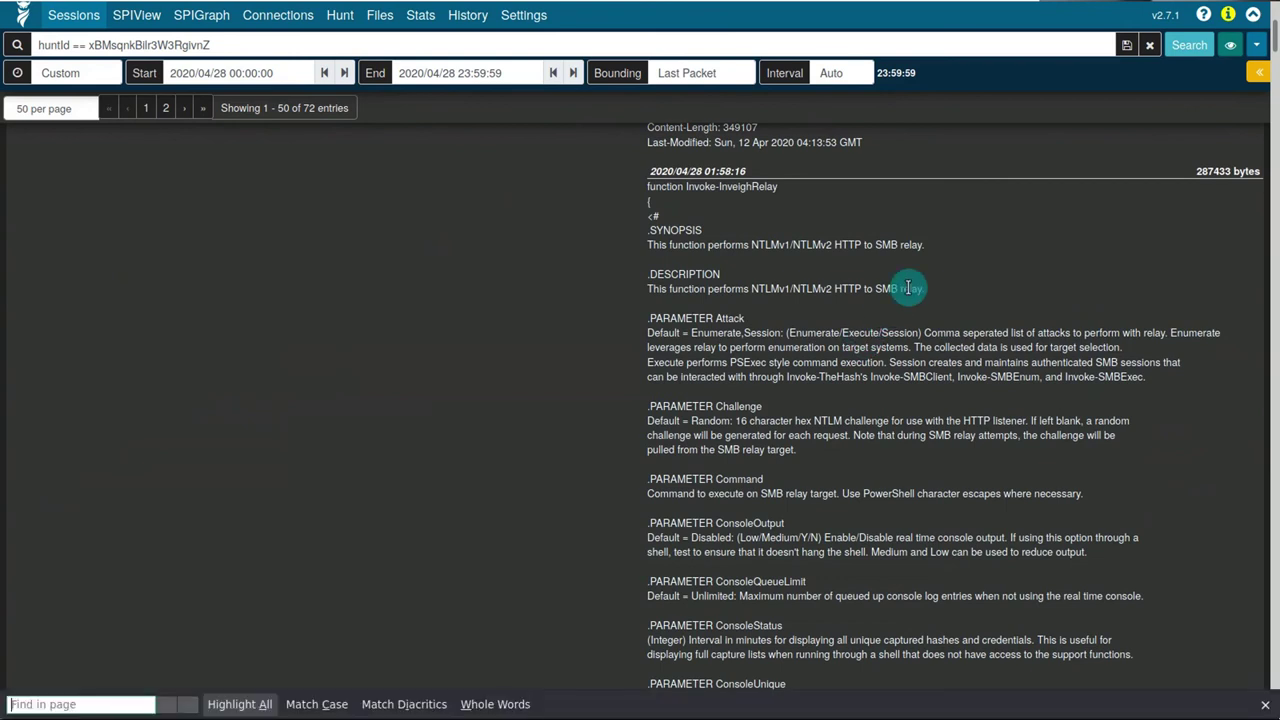
{"action": "type", "text": "password"}
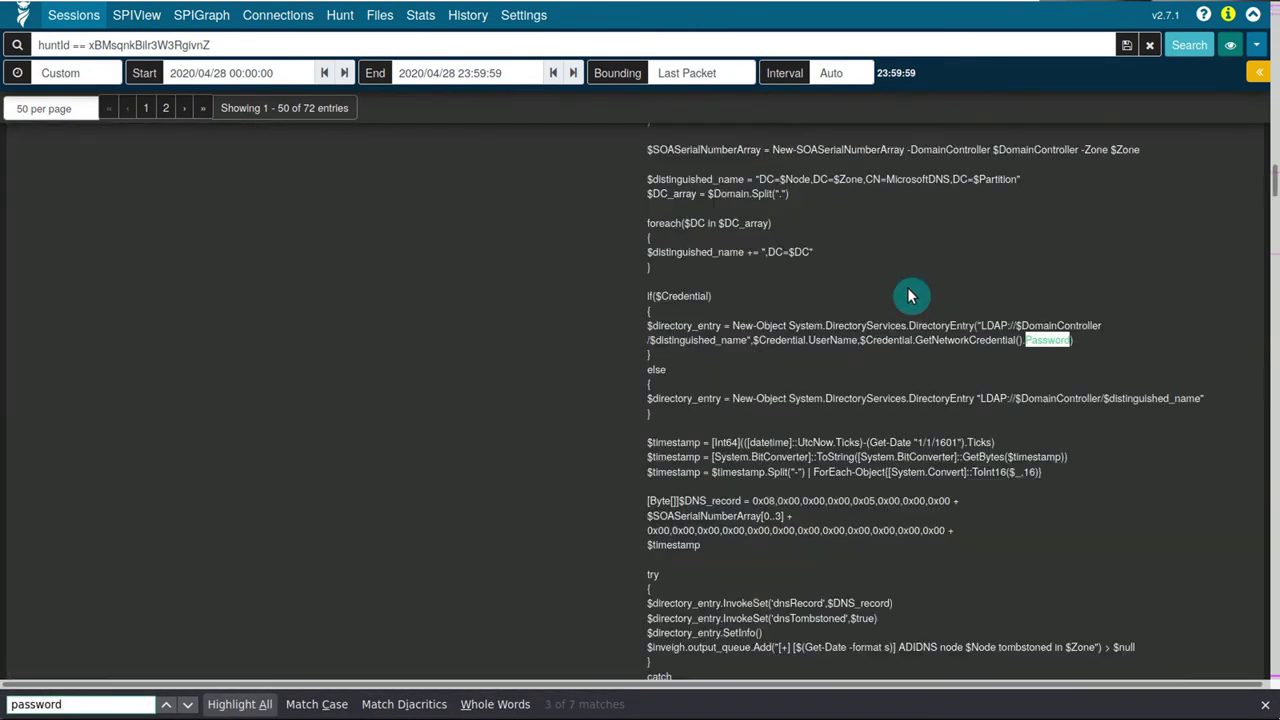
{"action": "key", "text": "Escape"}
{"action": "left_click_drag", "start_coordinate": [1080, 372], "coordinate": [1018, 320]}
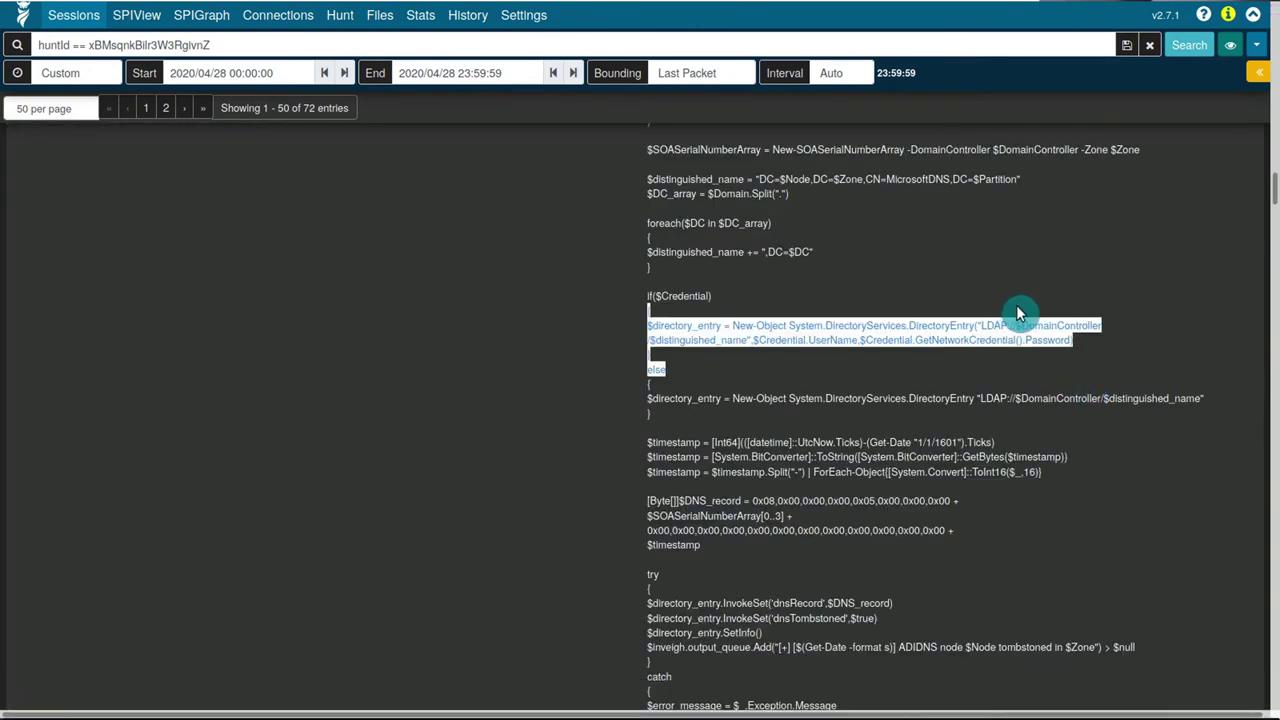
{"action": "left_click", "coordinate": [1167, 362]}
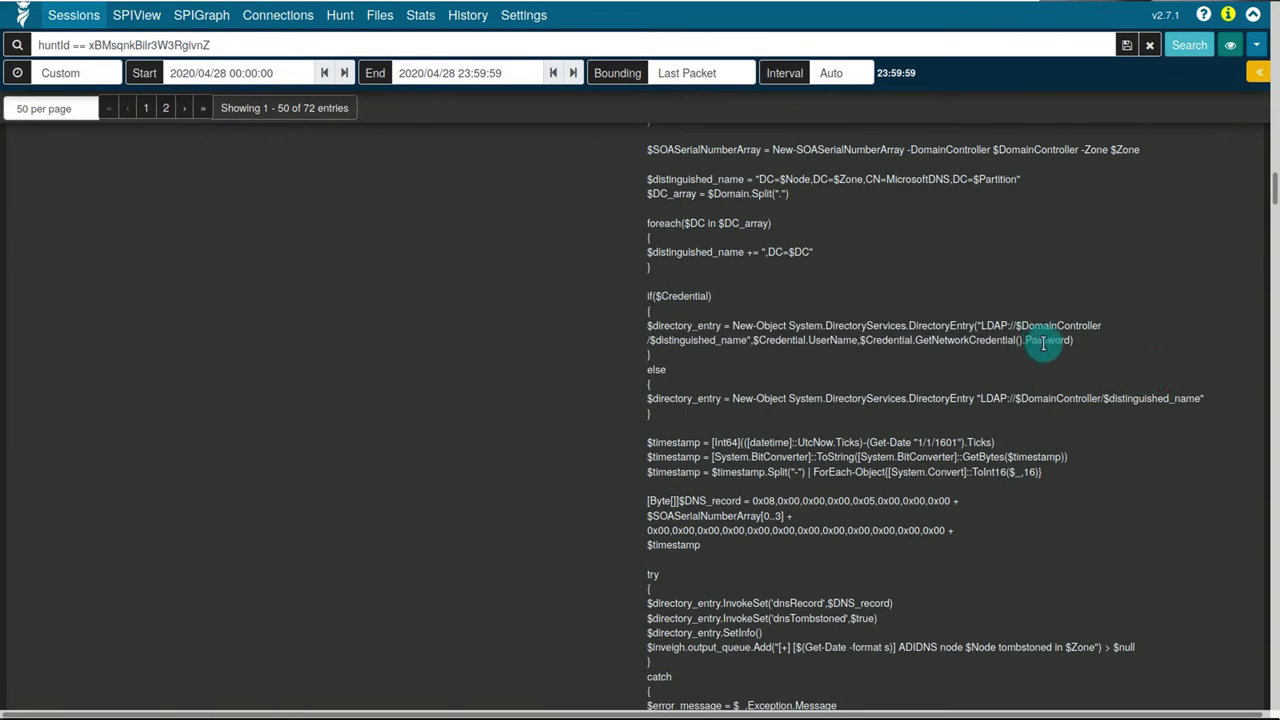